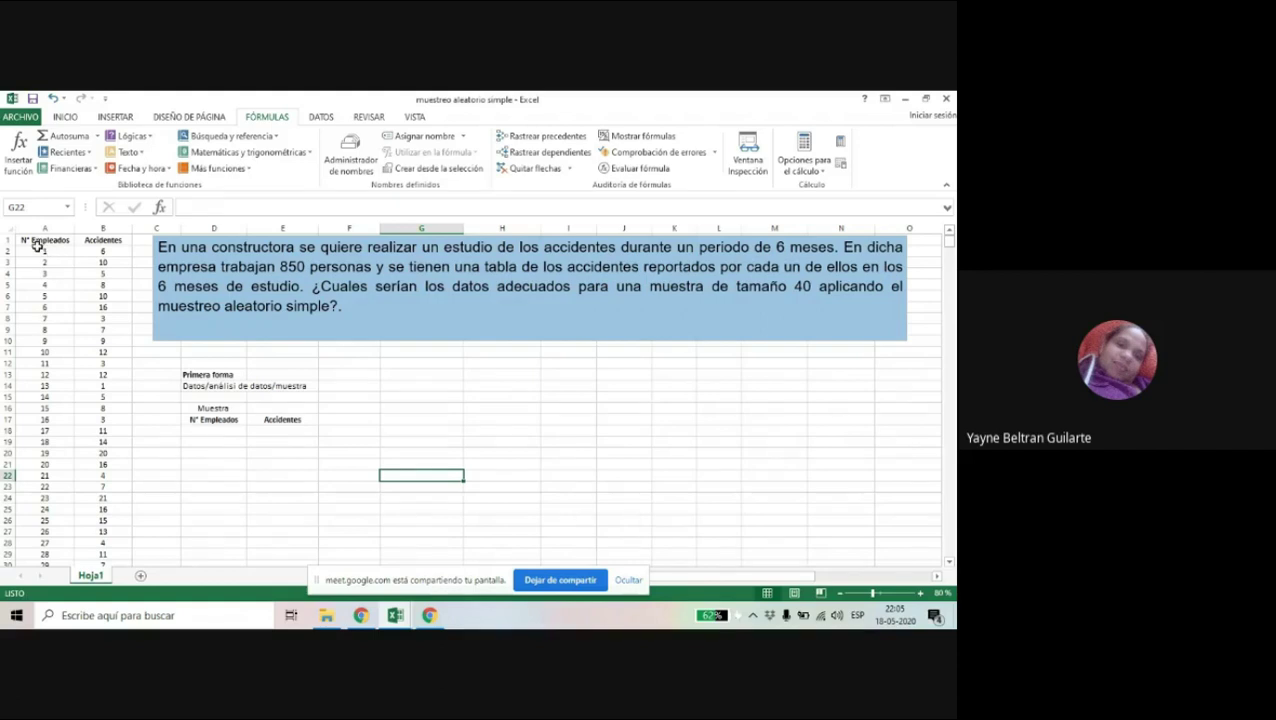
Review the N° Empleados column from its first entry to its last, then the numbering formula in A3 and the first Accidentes value
left_click(58, 251)
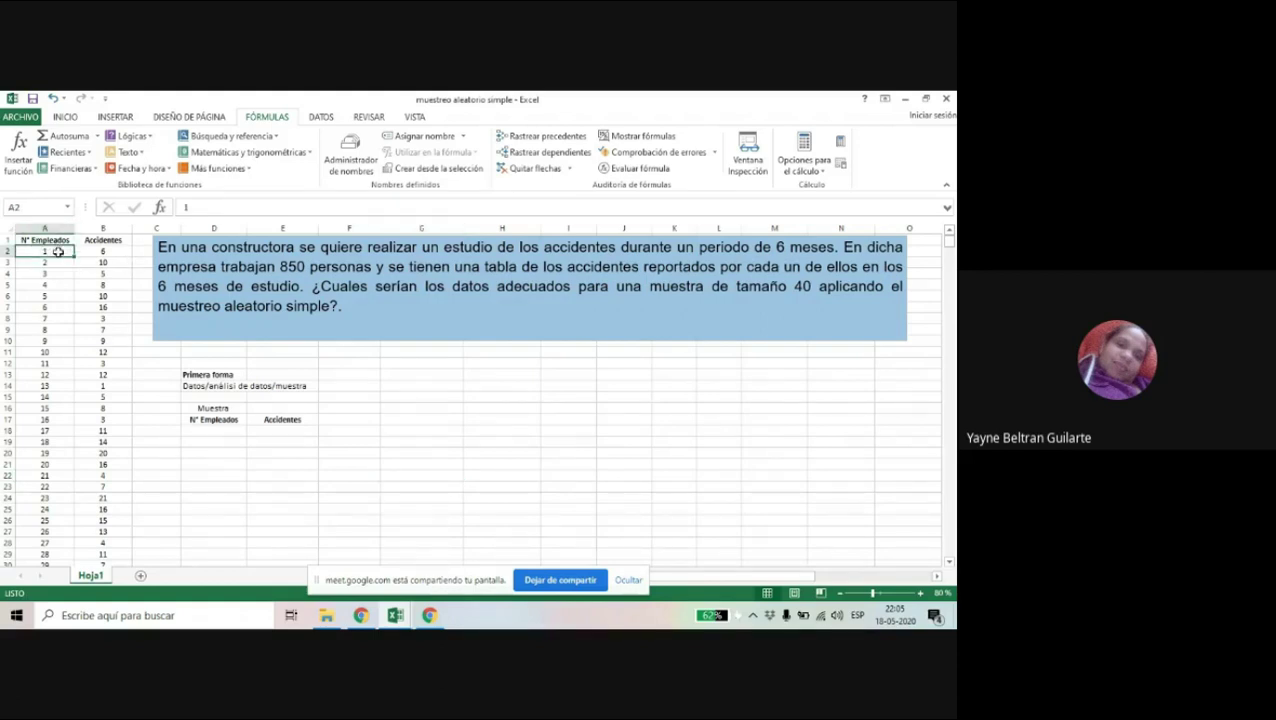
key("ctrl+shift+Down")
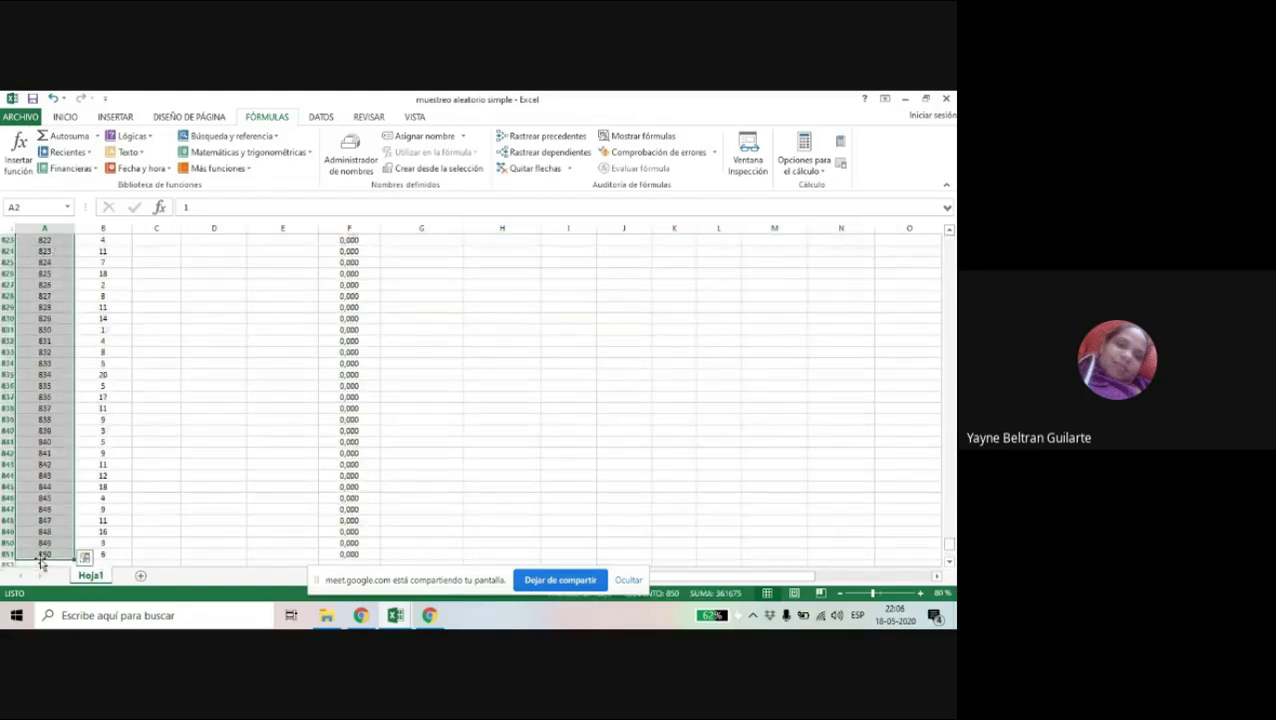
left_click(950, 274)
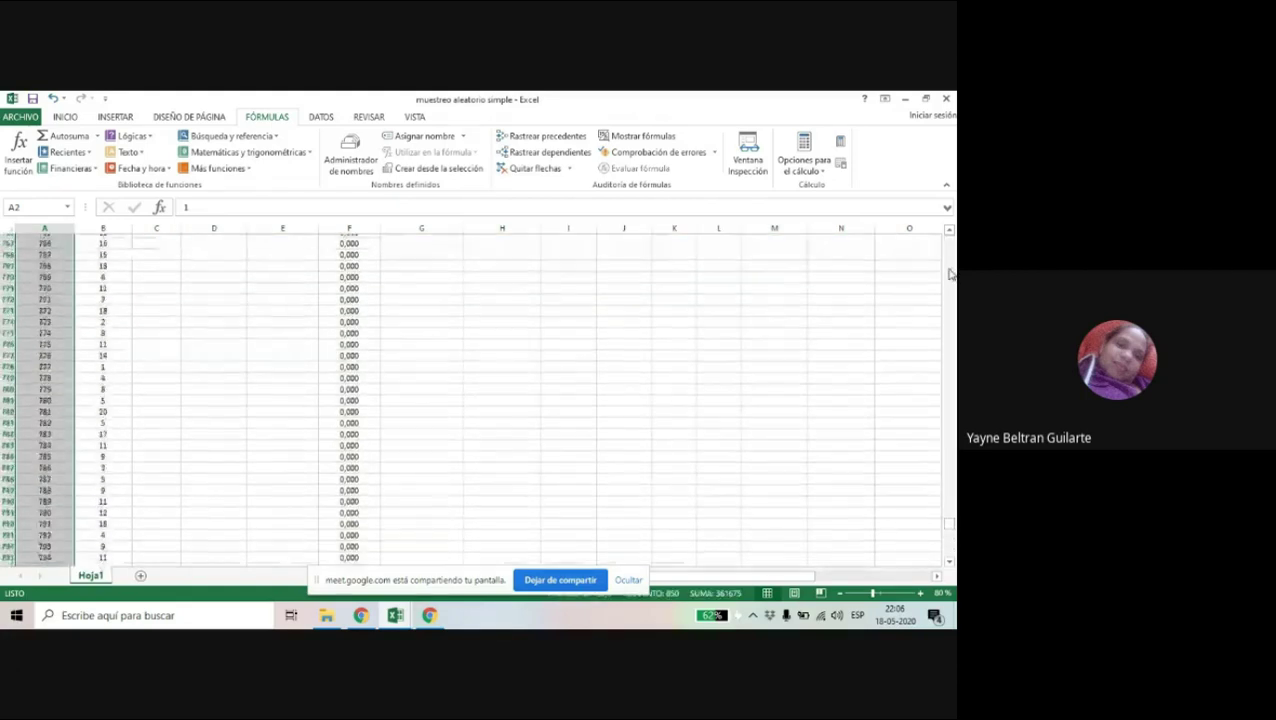
left_click(950, 274)
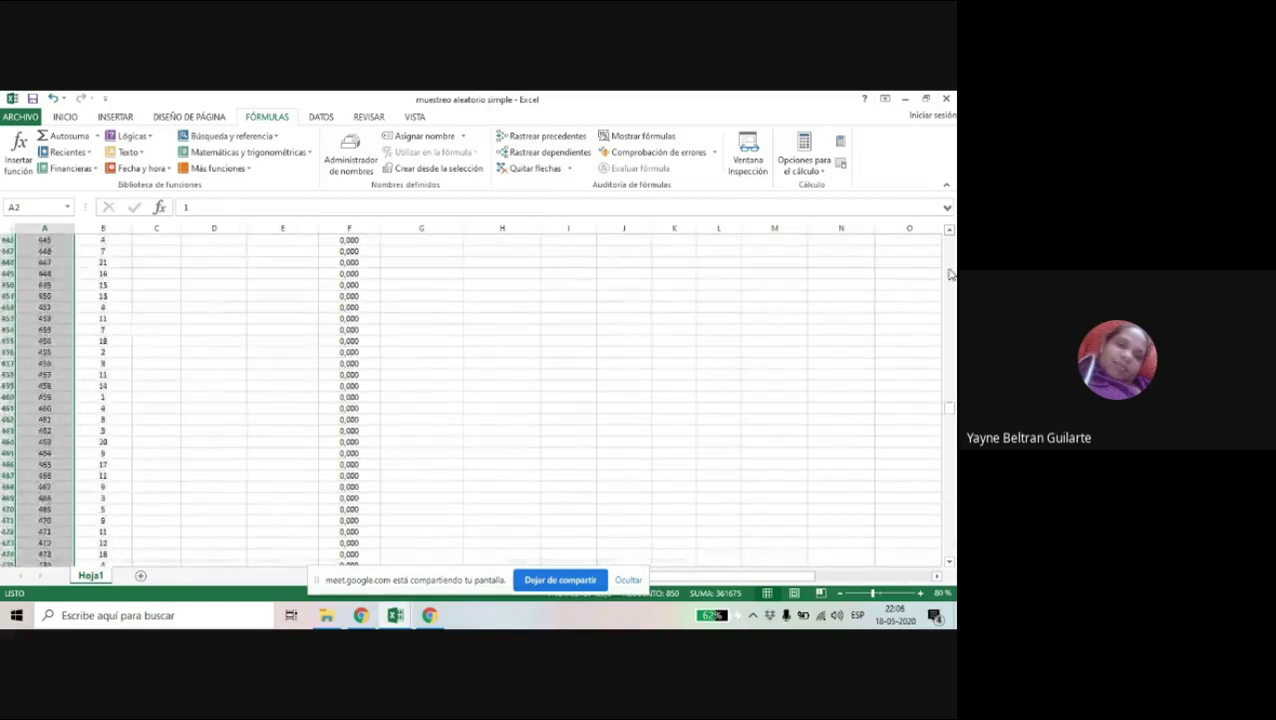
left_click_drag(950, 340, 954, 210)
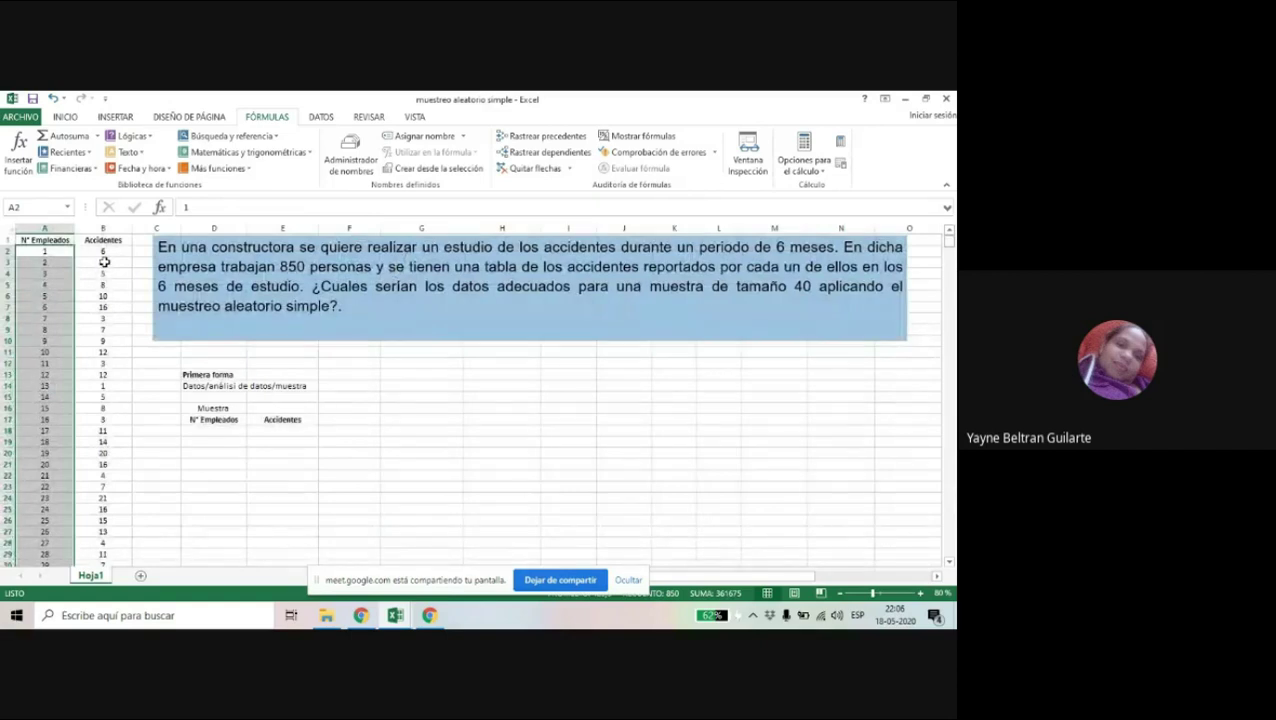
left_click(48, 260)
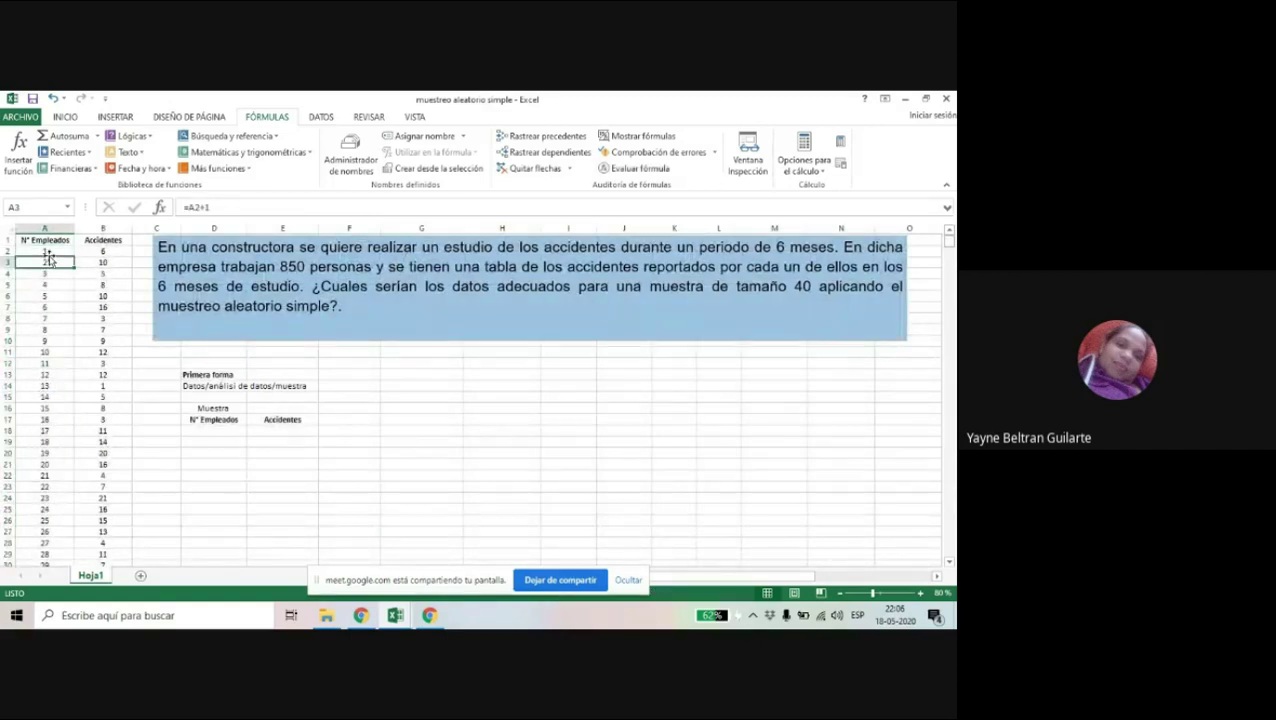
left_click(115, 250)
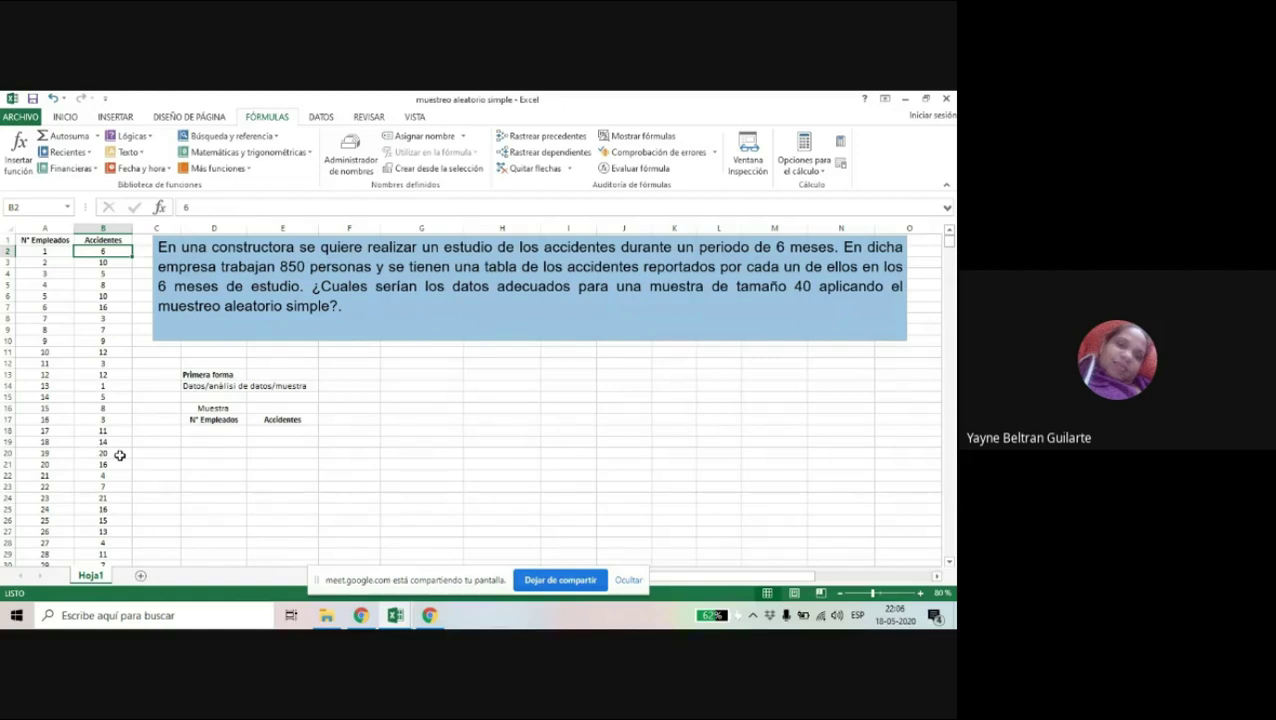
Enter the population size "N = 850" in D11 and the sample size "n = 40" in E11
double_click(191, 352)
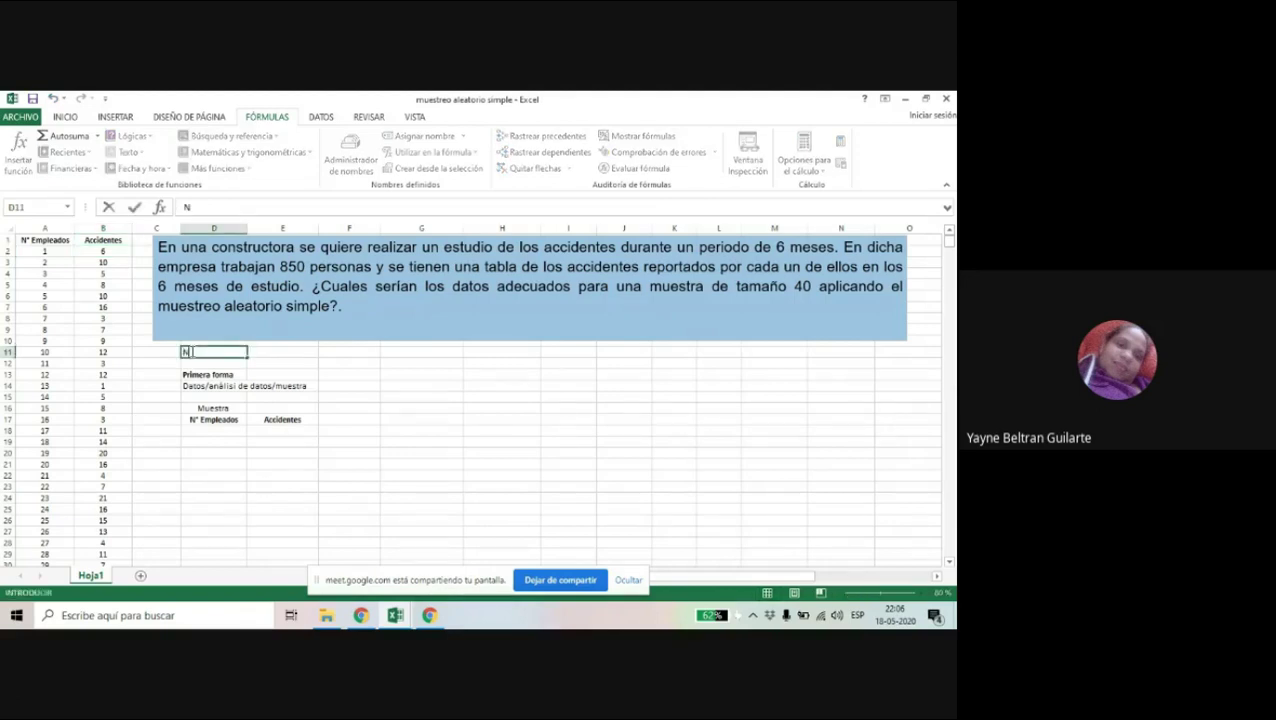
type("N = 850")
left_click(294, 352)
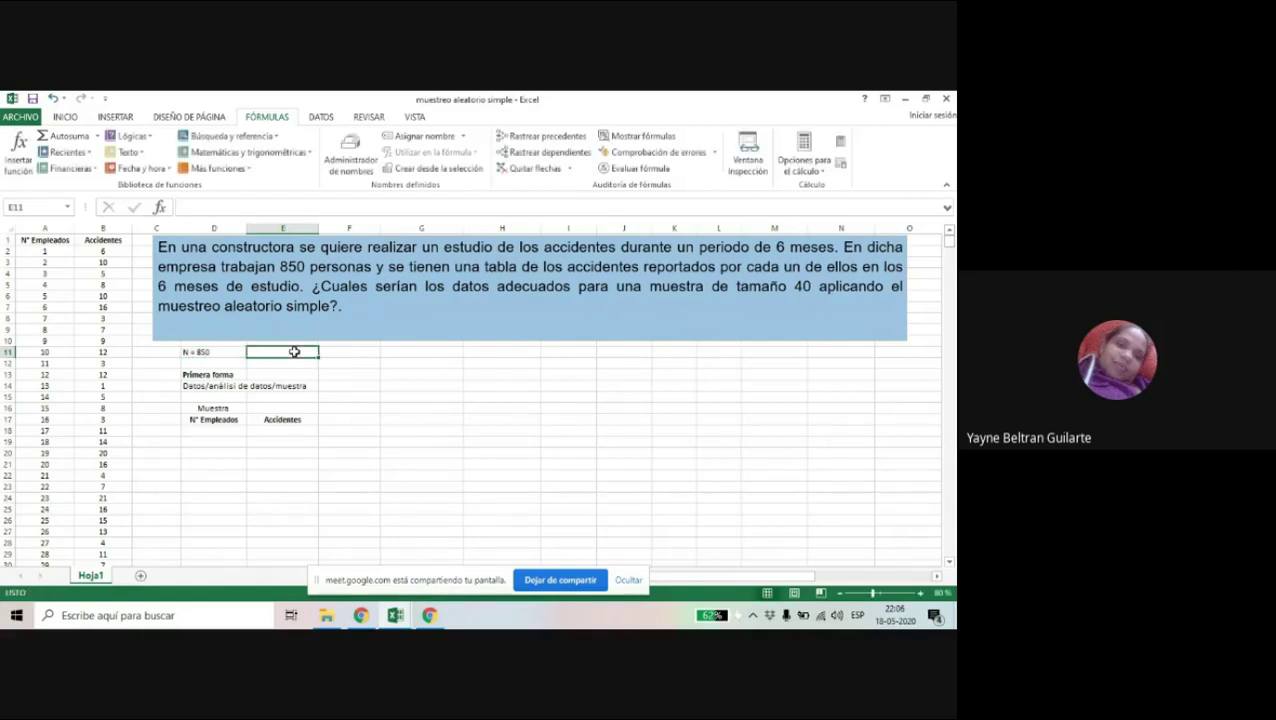
type("n =")
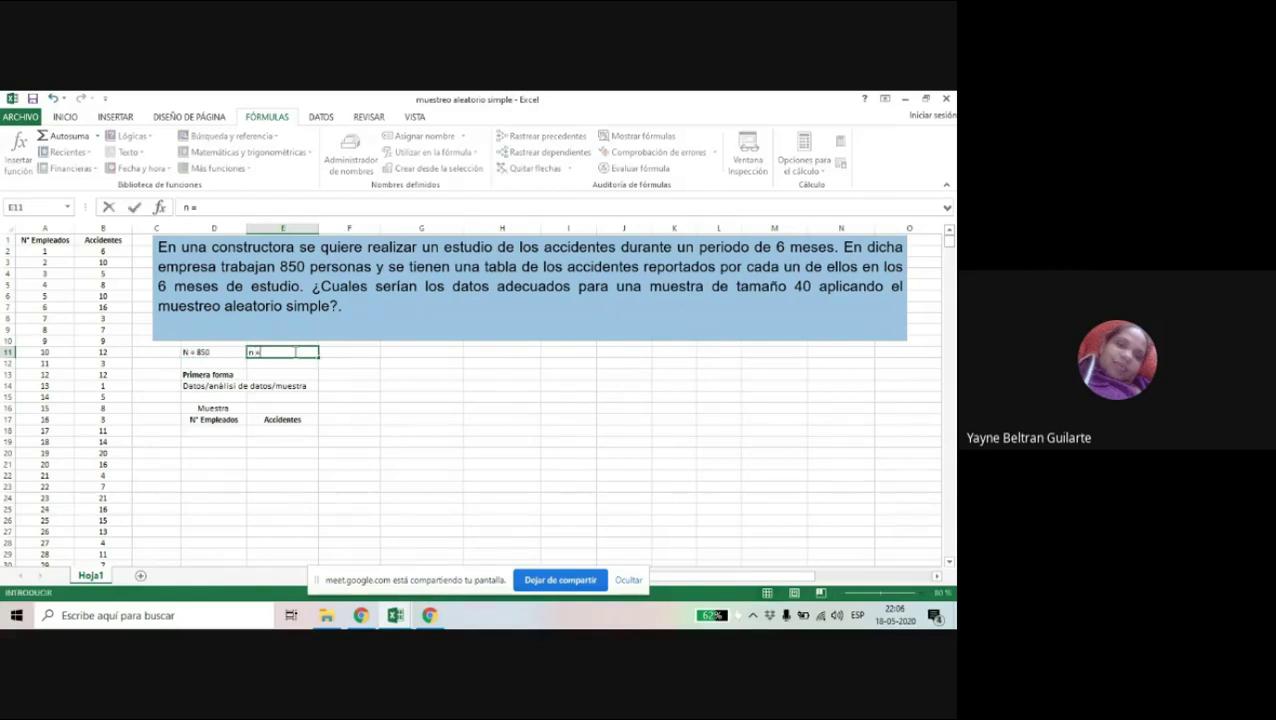
type(" 40")
left_click(385, 399)
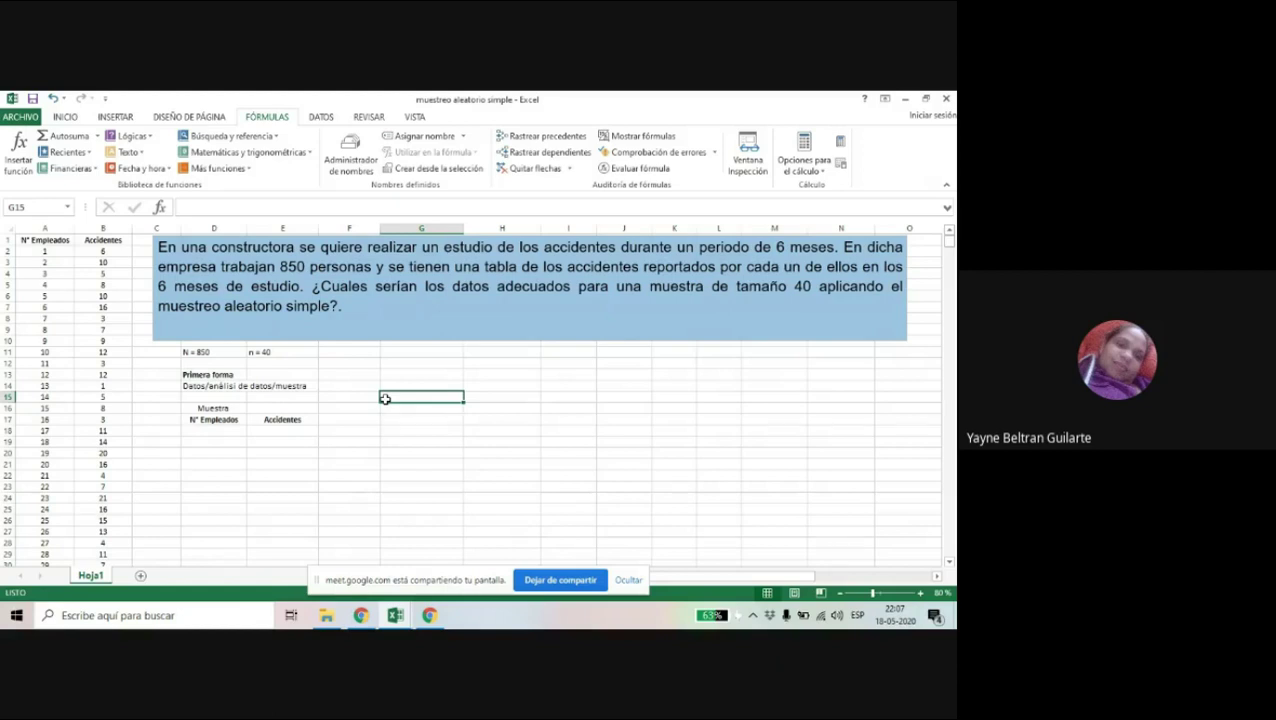
Fill D18:D117 under the sample's N° Empleados heading with a consecutive number series starting at 1
left_click(950, 563)
left_click(950, 563)
left_click(950, 563)
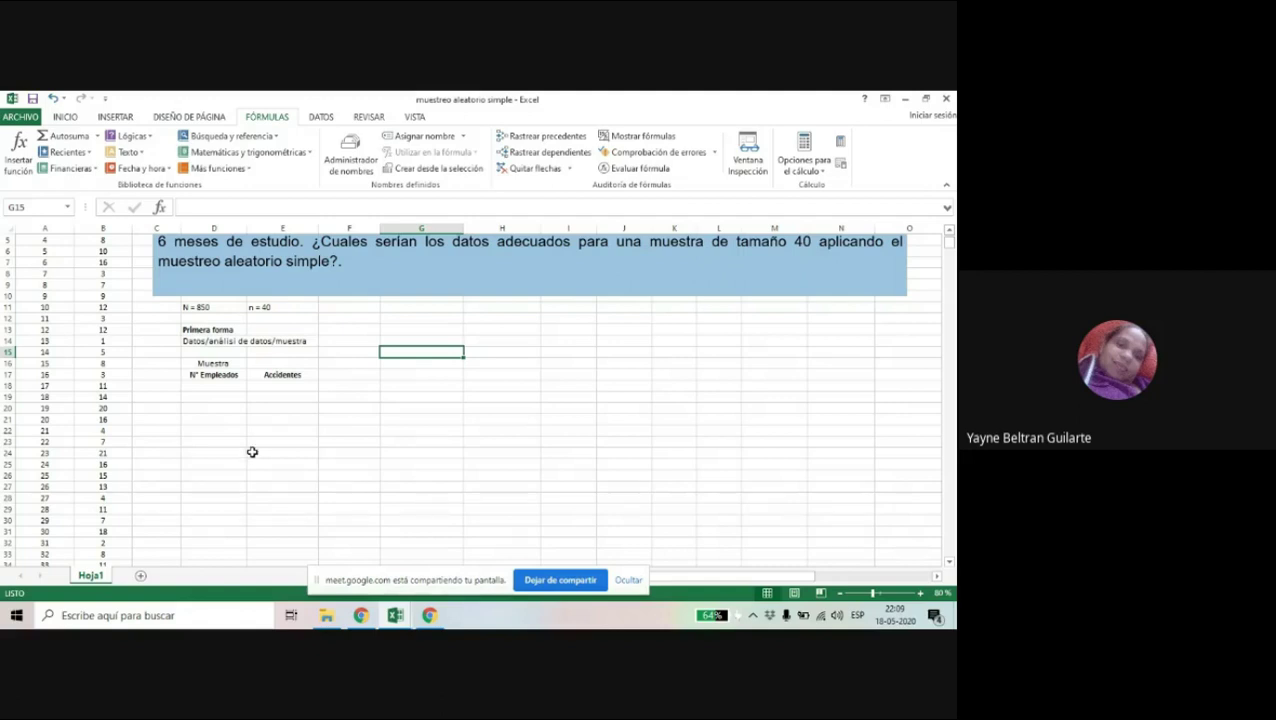
left_click(222, 390)
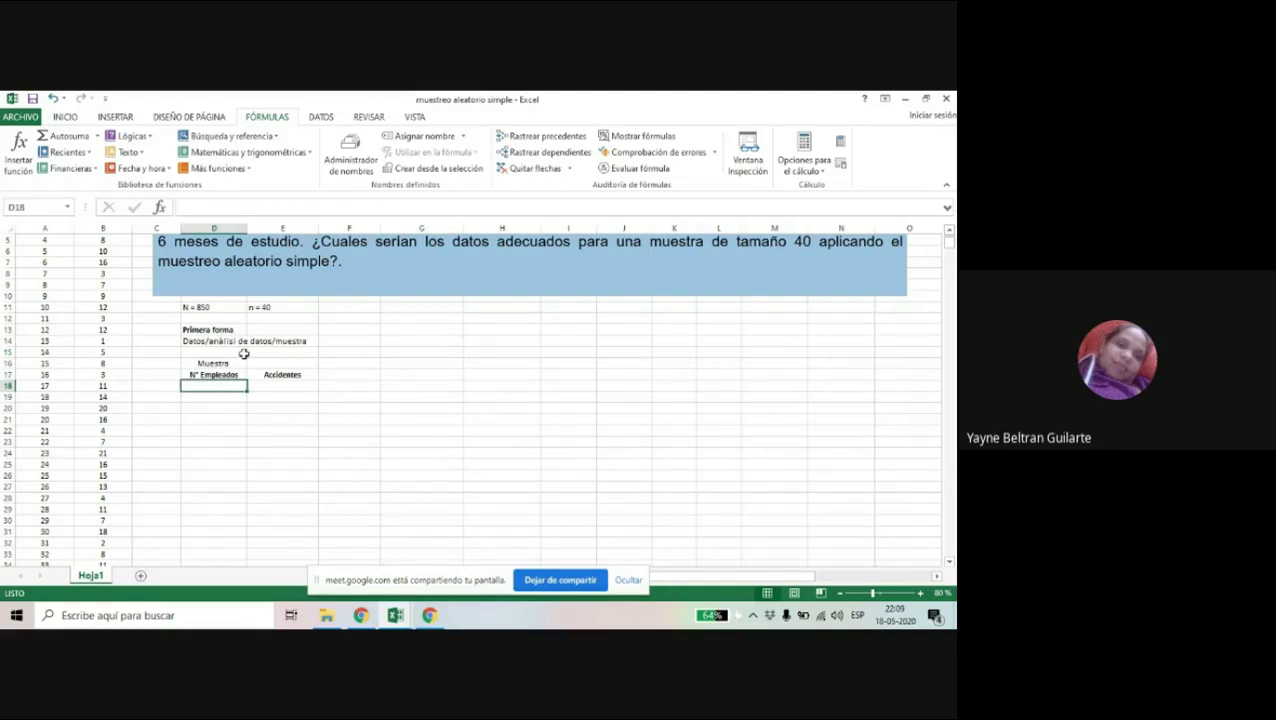
left_click(214, 364)
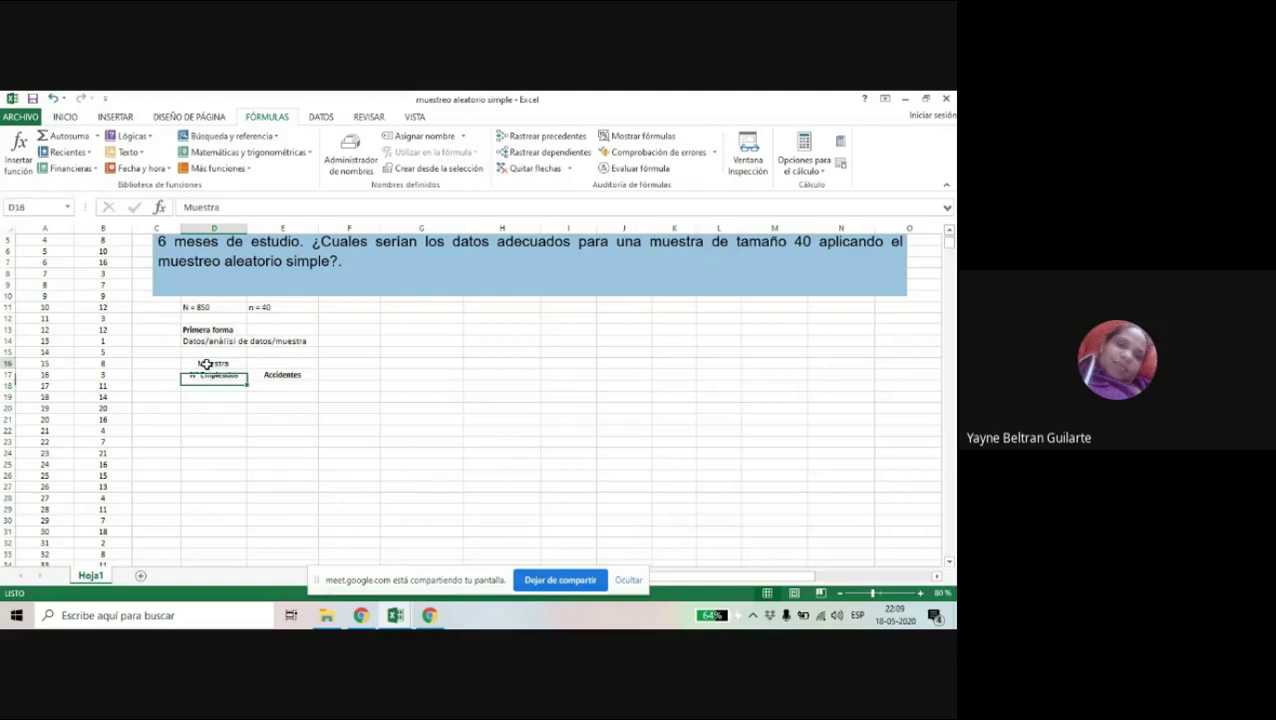
left_click(268, 307)
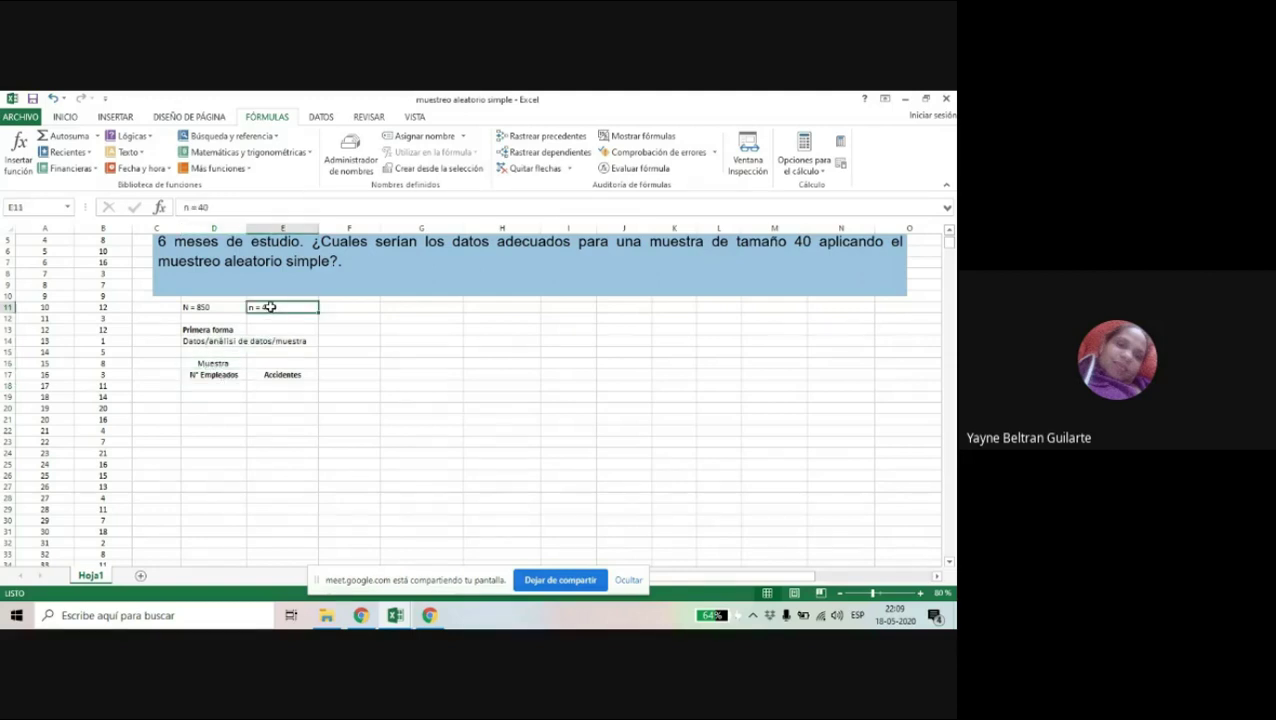
left_click(213, 385)
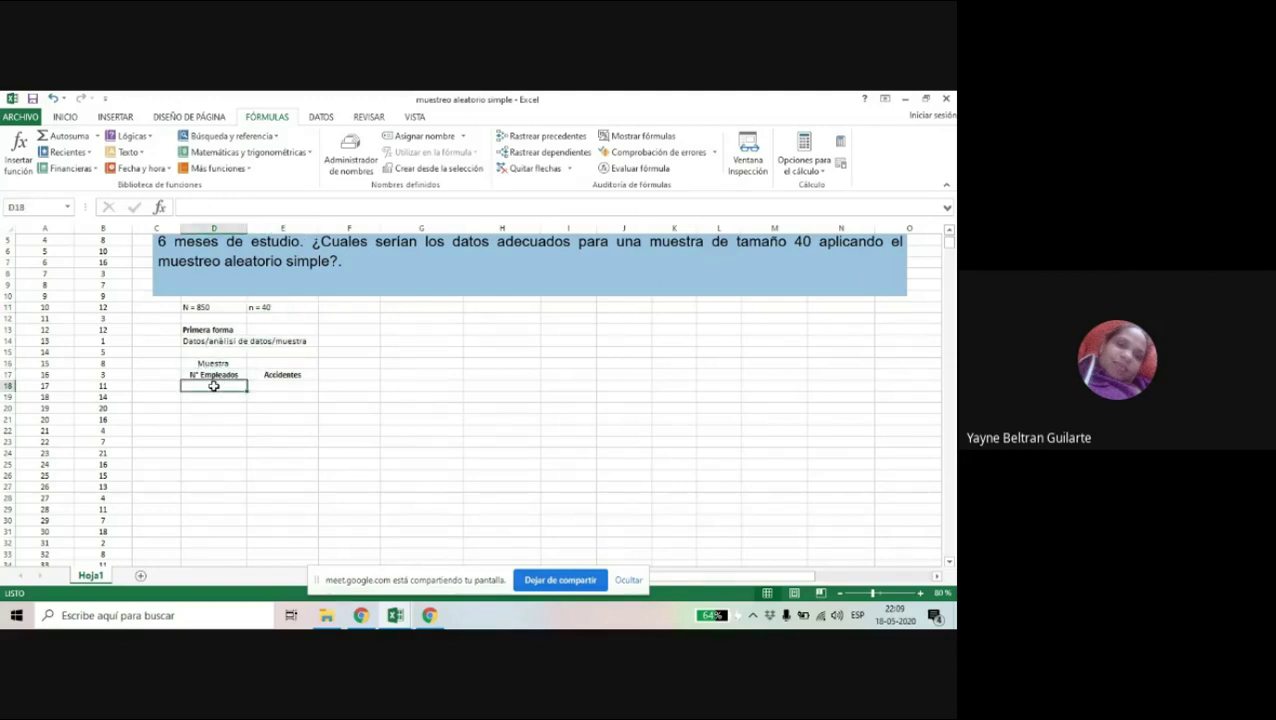
type("1")
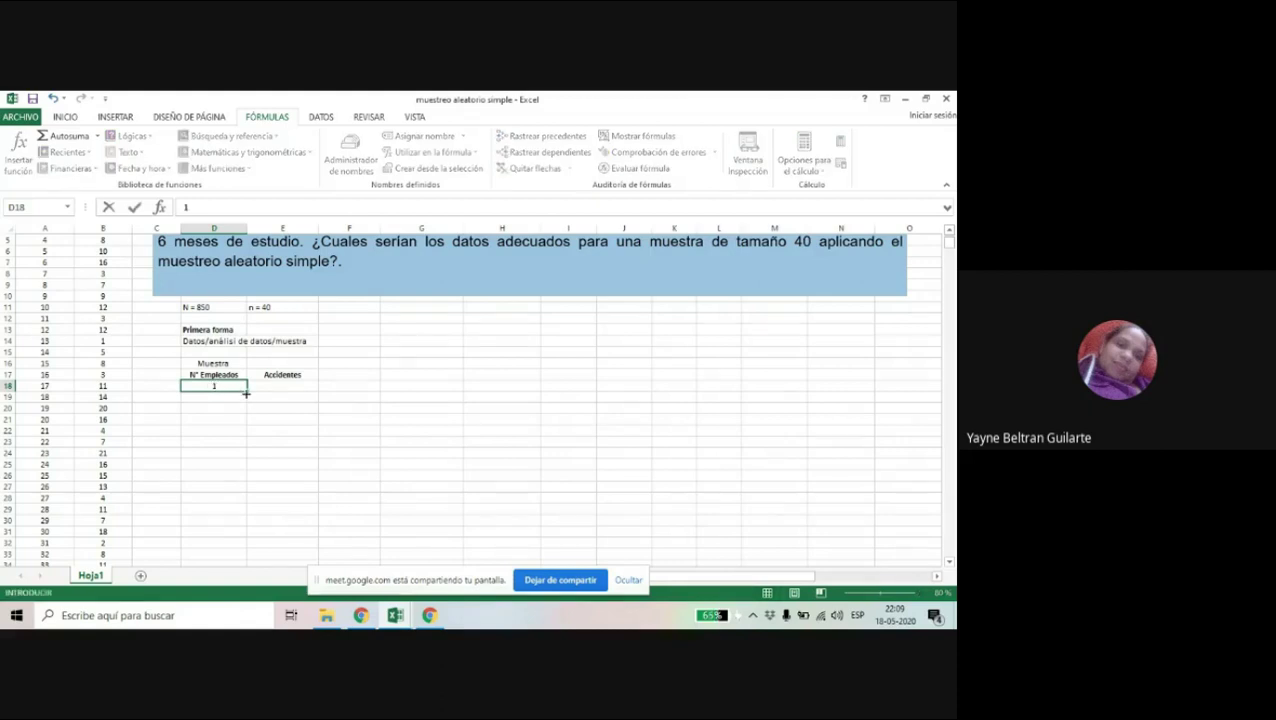
mouse_move(246, 394)
left_mouse_down()
mouse_move(244, 607)
mouse_move(222, 487)
mouse_move(222, 531)
left_mouse_up()
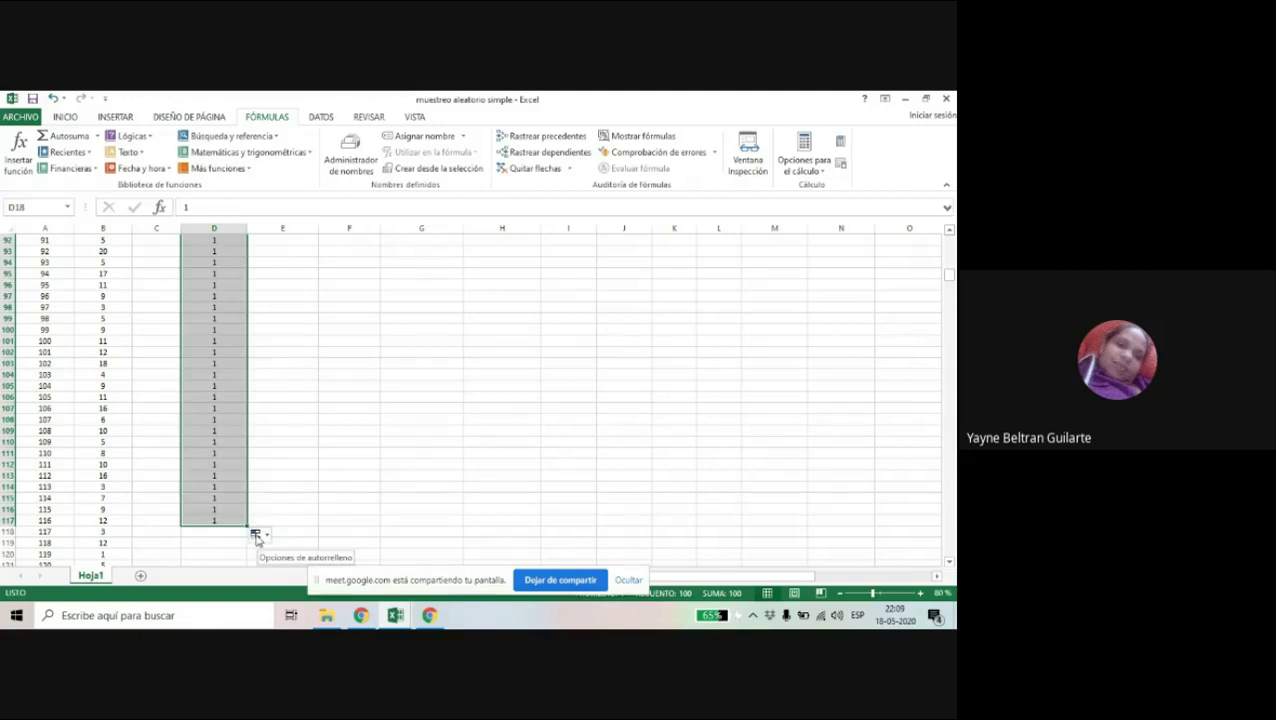
left_click(256, 536)
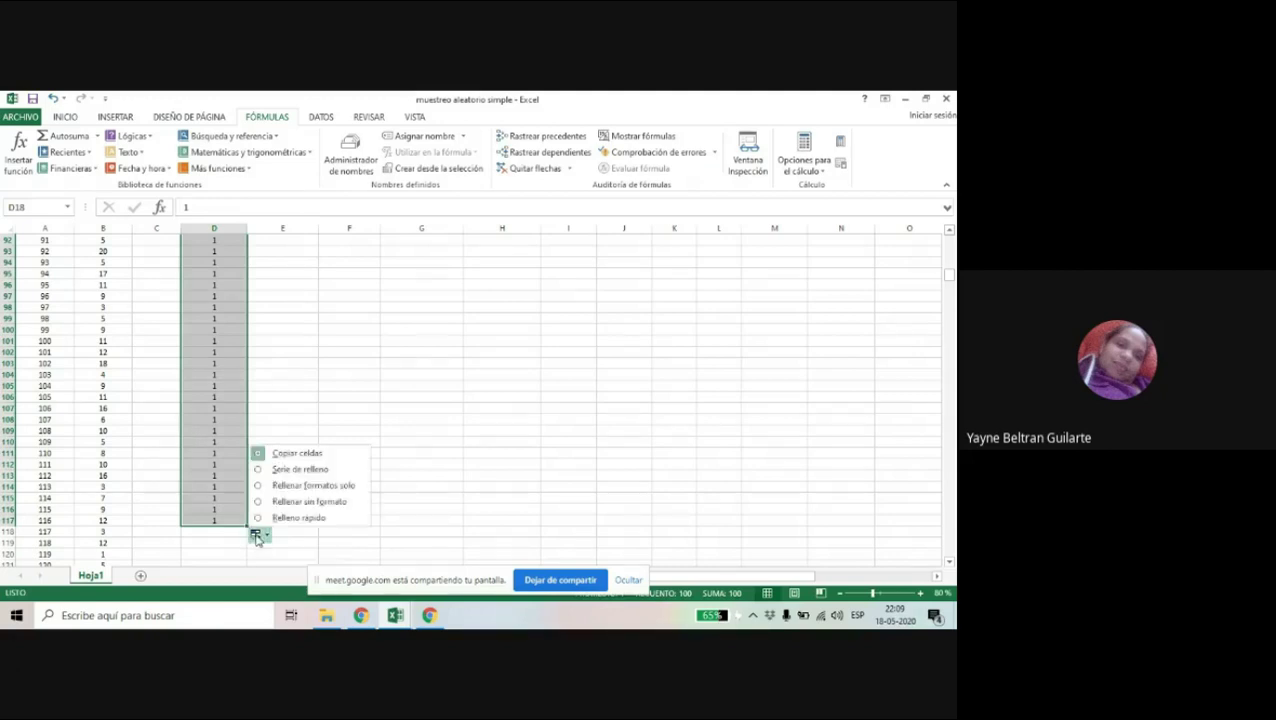
left_click(265, 470)
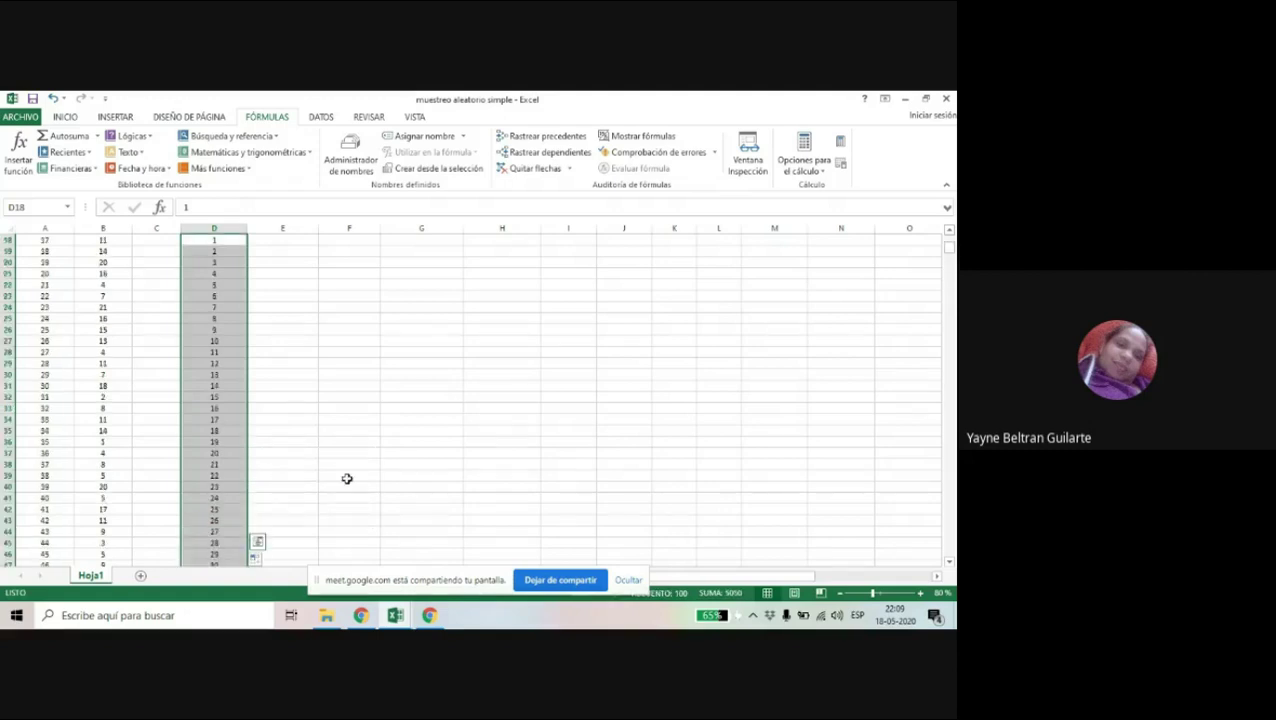
Delete the surplus numbers 41 to 100 in D58:D117 so the sample numbering ends at 40
left_click(950, 563)
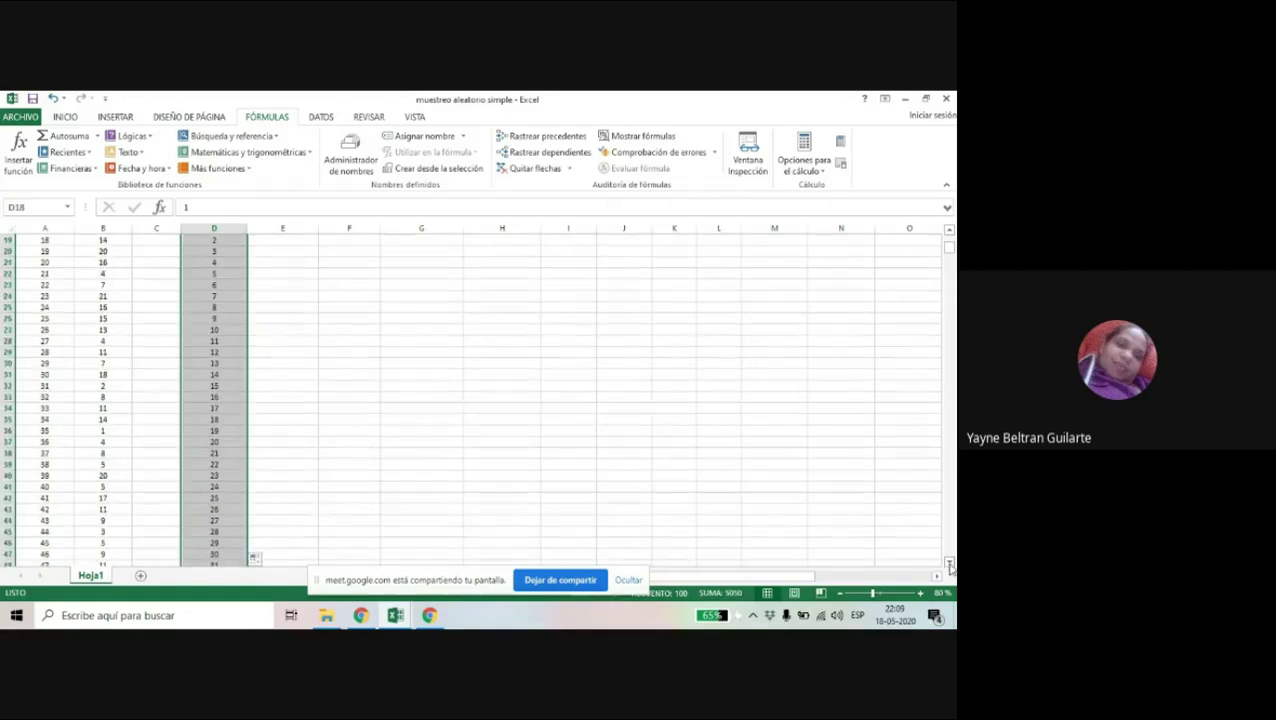
left_click(950, 563)
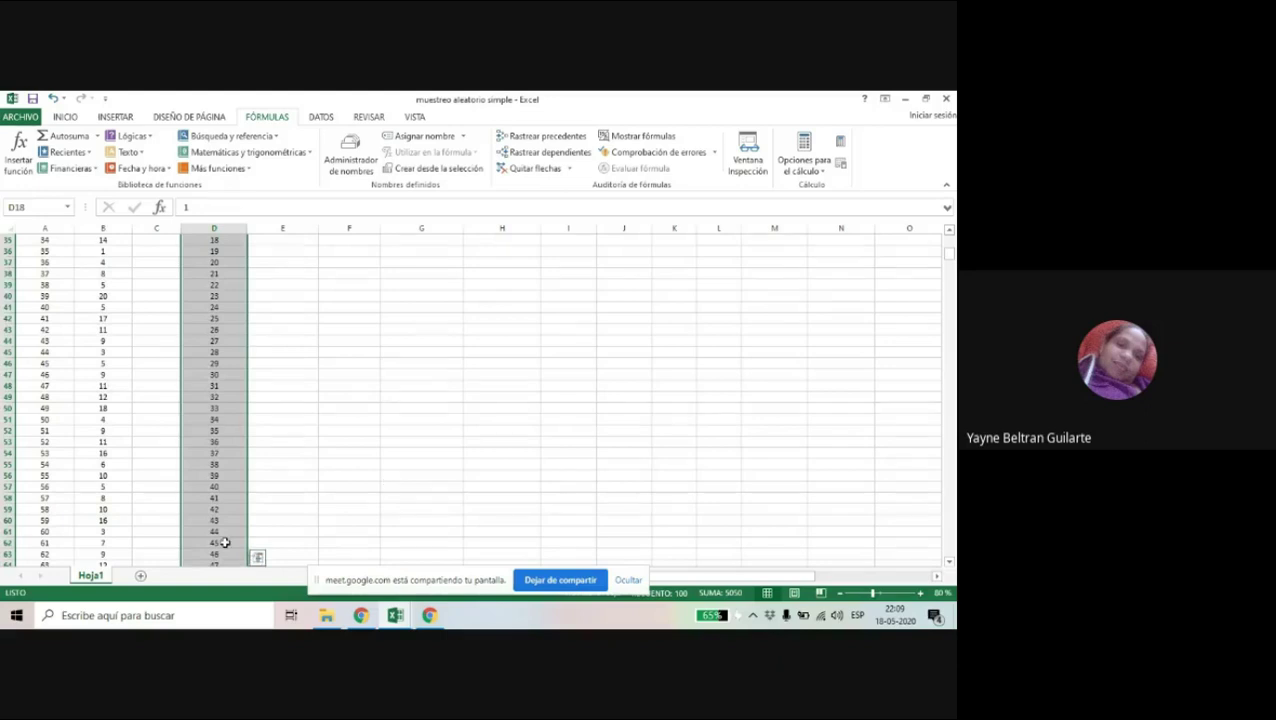
left_click_drag(214, 498, 206, 540)
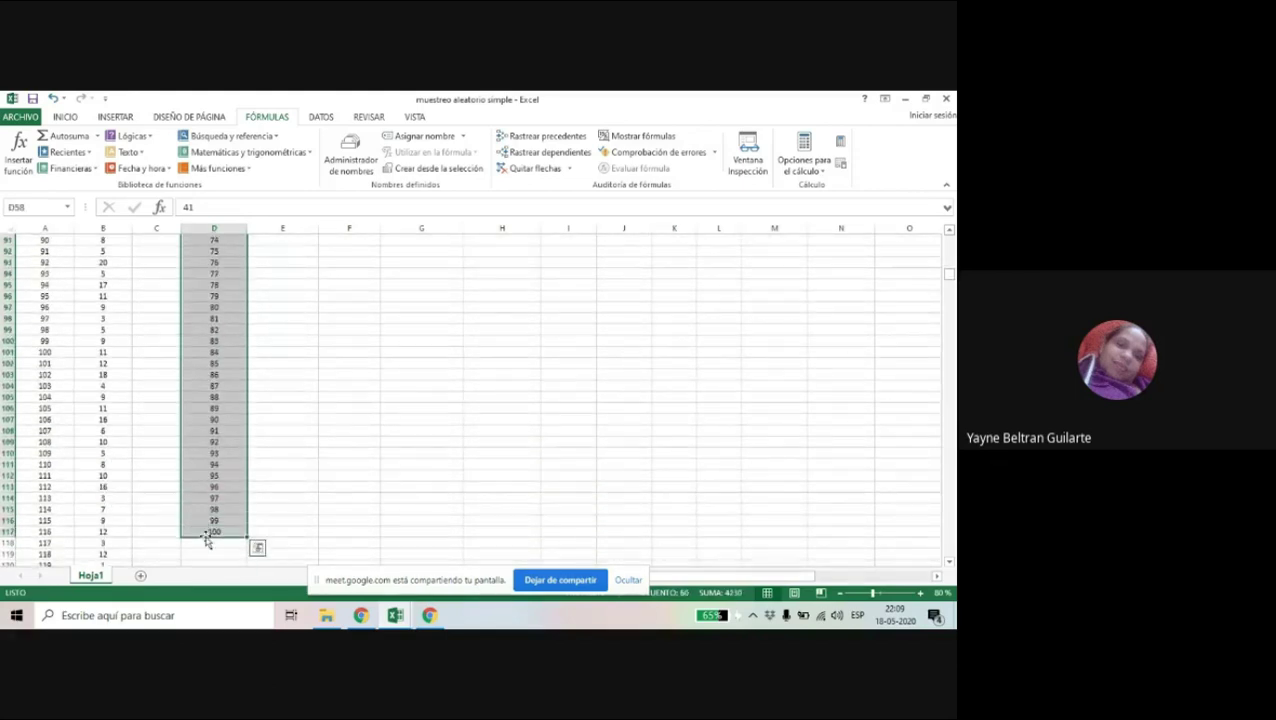
scroll(203, 533, "up", 15)
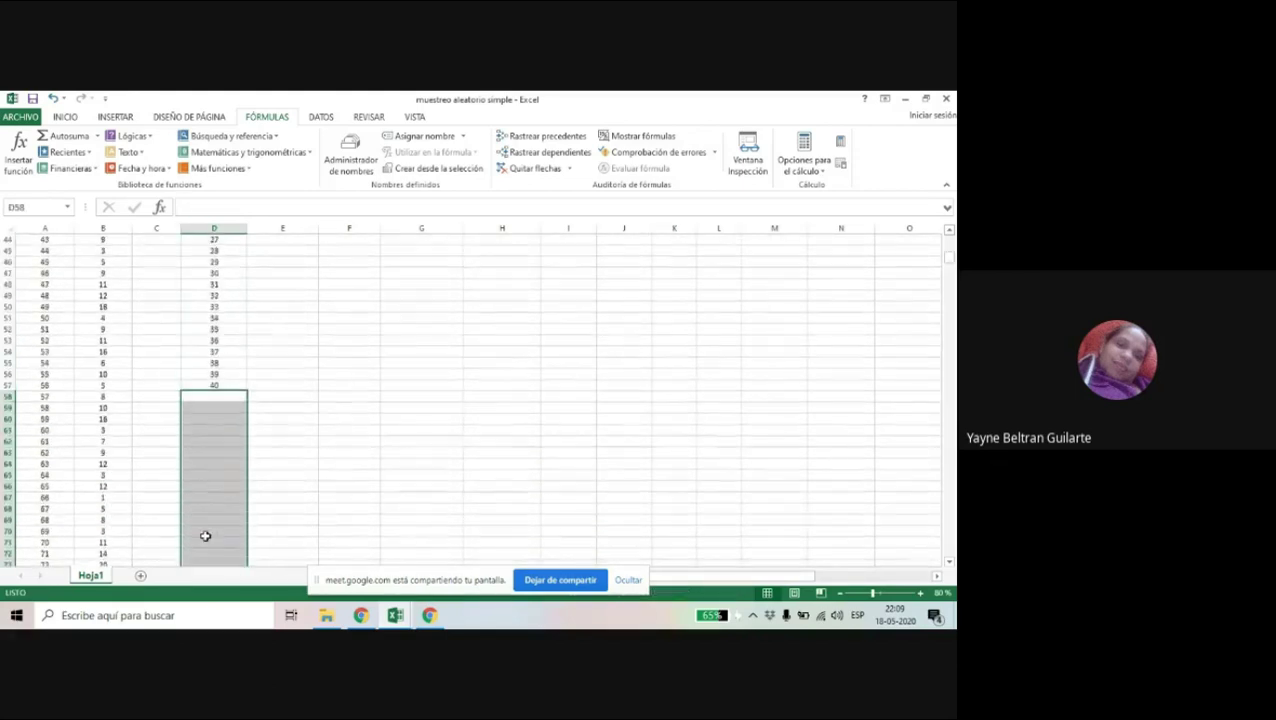
left_click(206, 386)
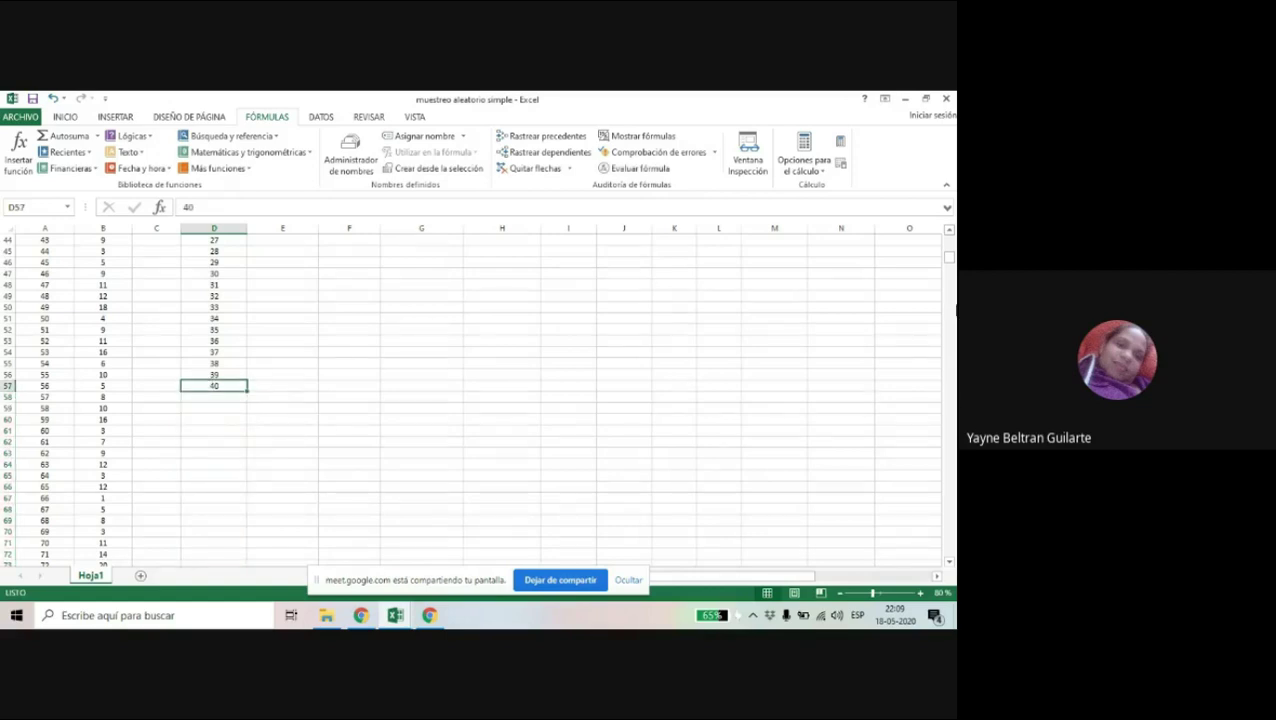
Select E18 under the sample's Accidentes heading and open the Muestra tool of the data analysis functions
left_click(949, 230)
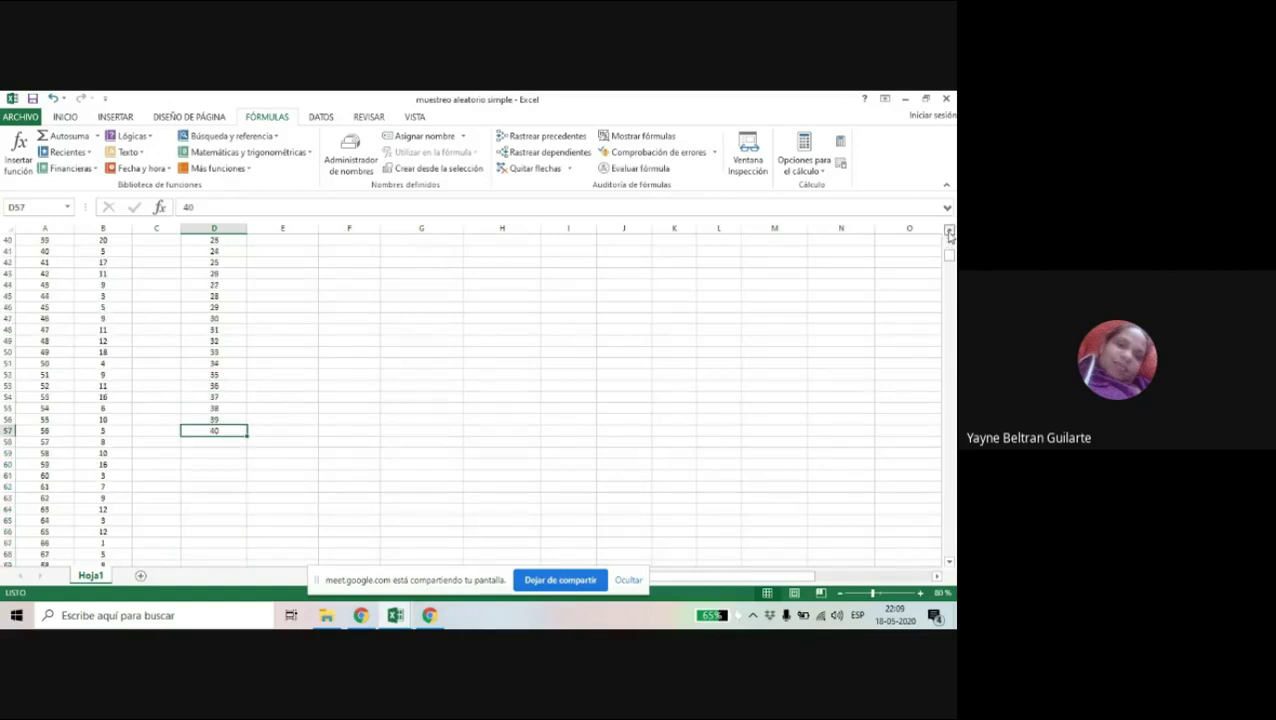
left_click(949, 231)
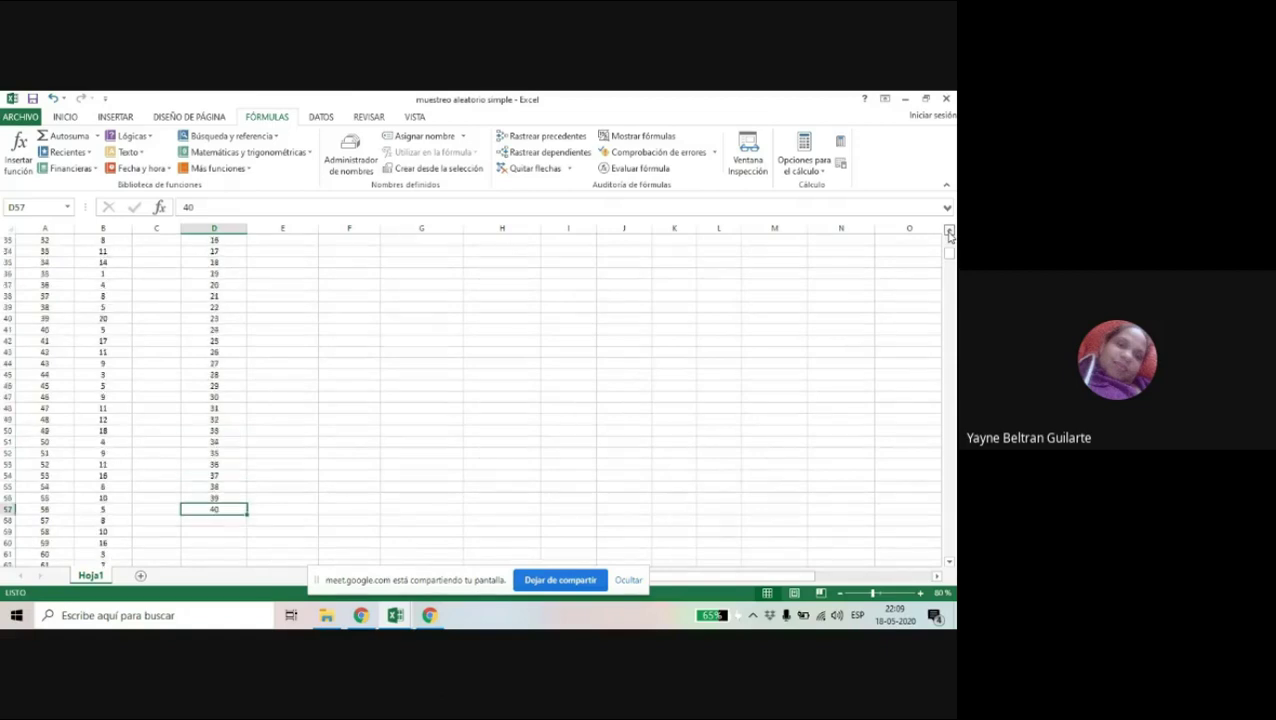
left_click(949, 231)
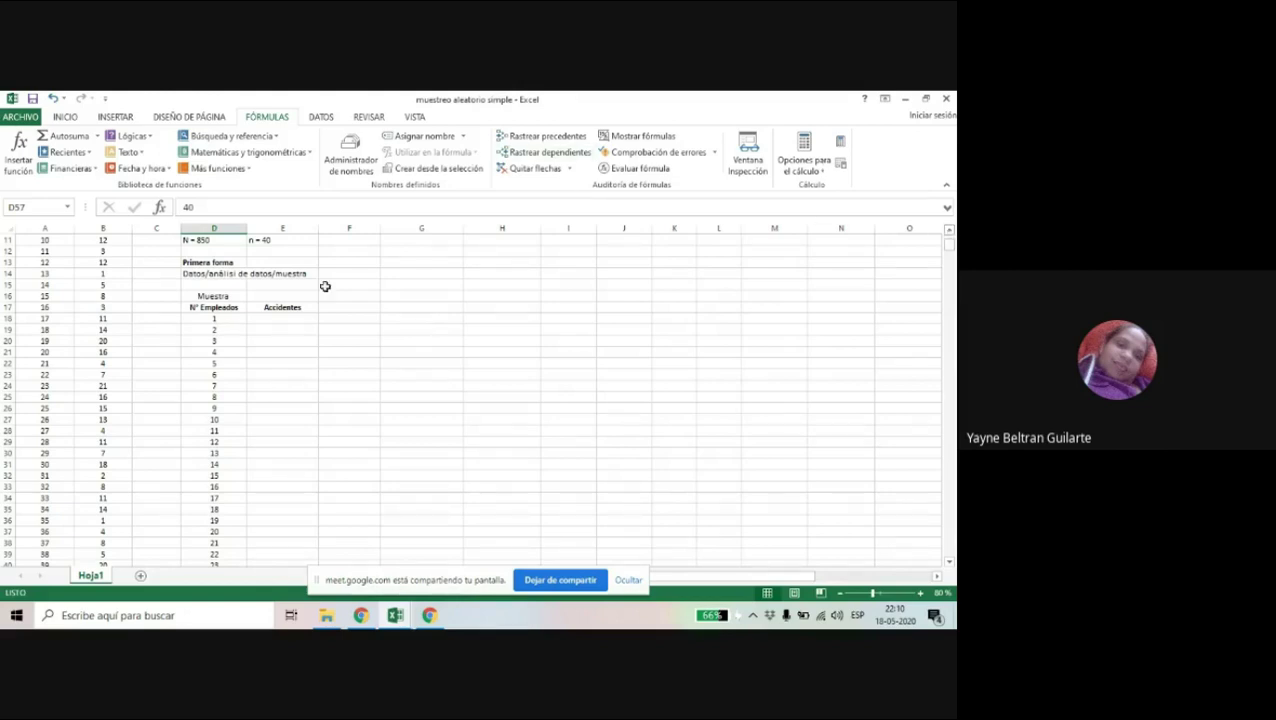
left_click(283, 318)
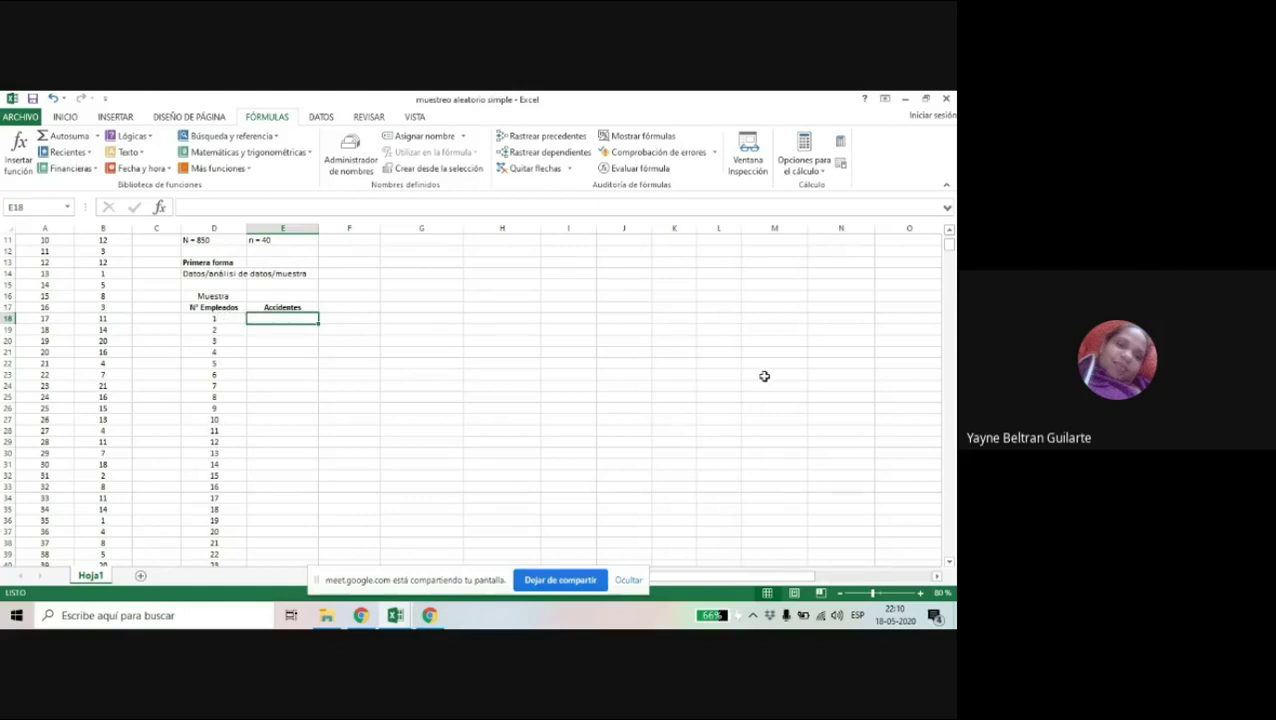
left_click(949, 230)
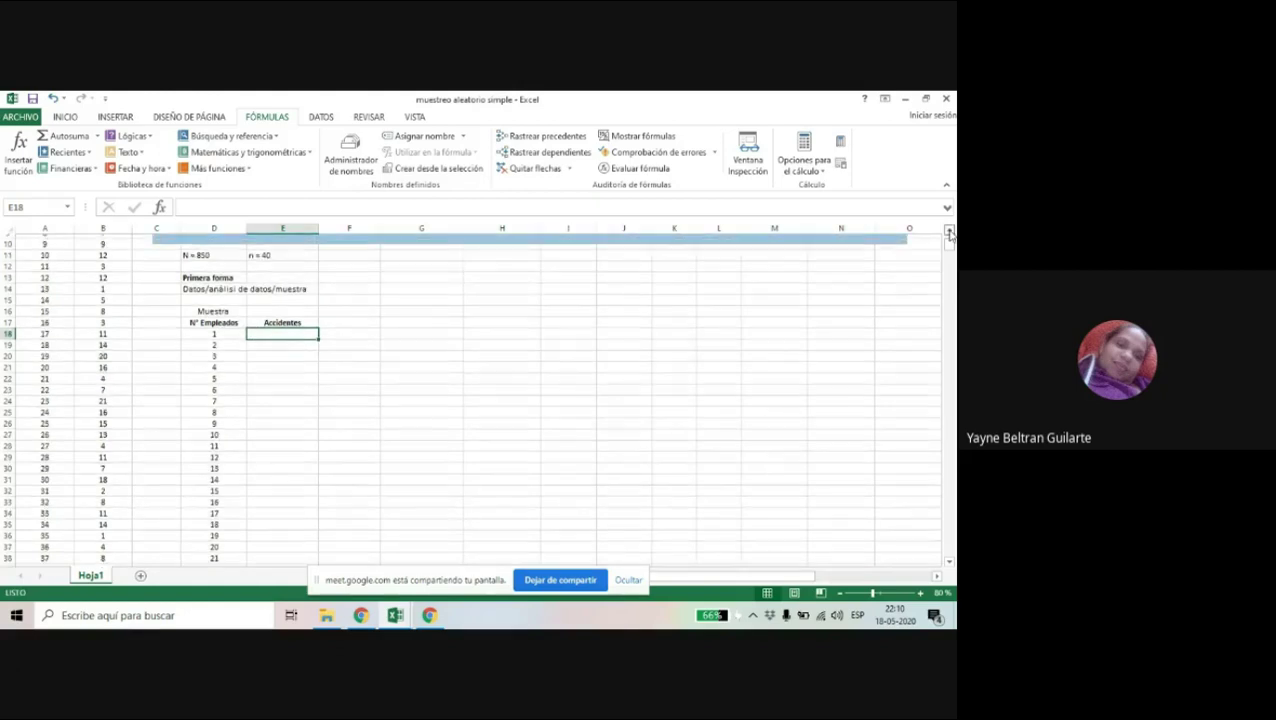
scroll(949, 230, "up", 3)
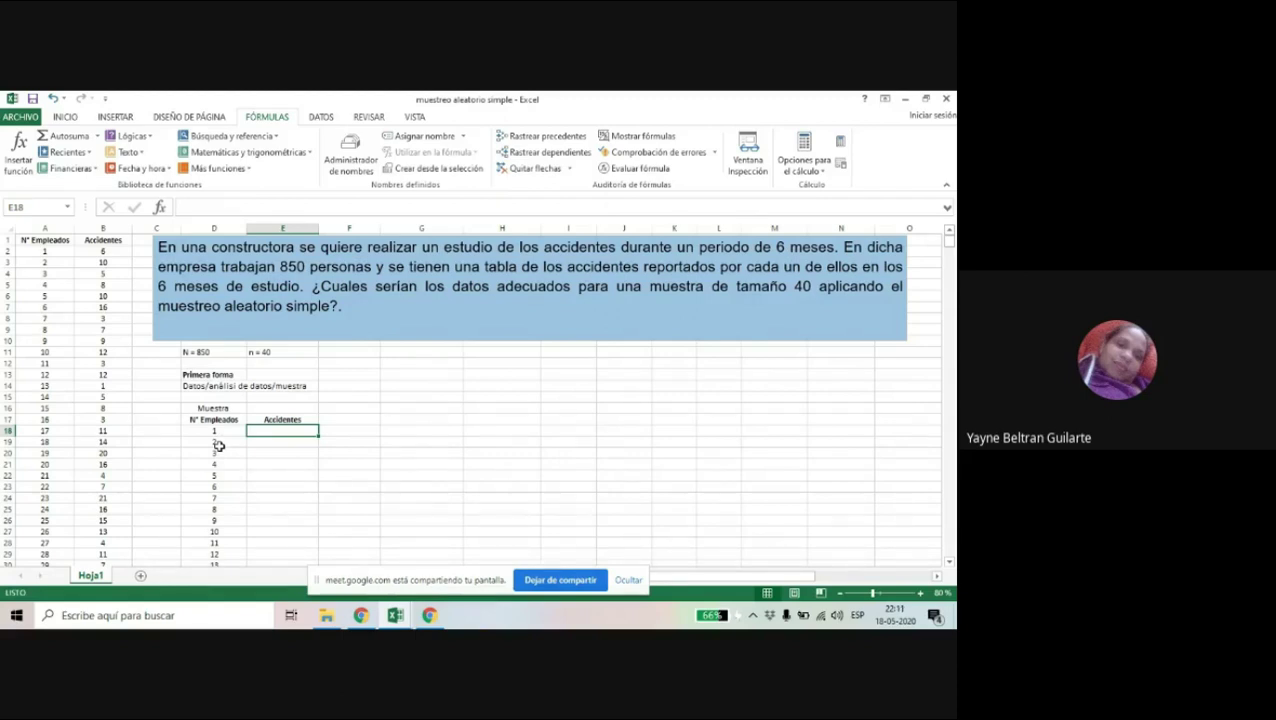
left_click(322, 117)
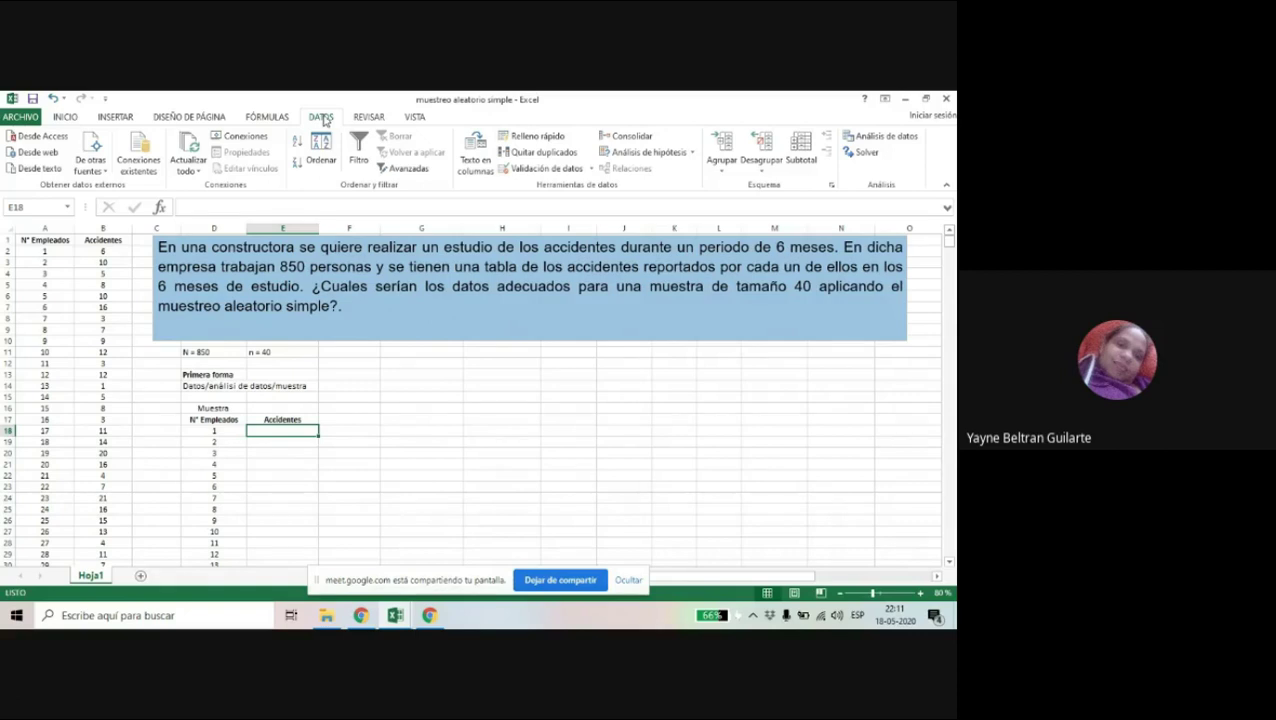
left_click(884, 136)
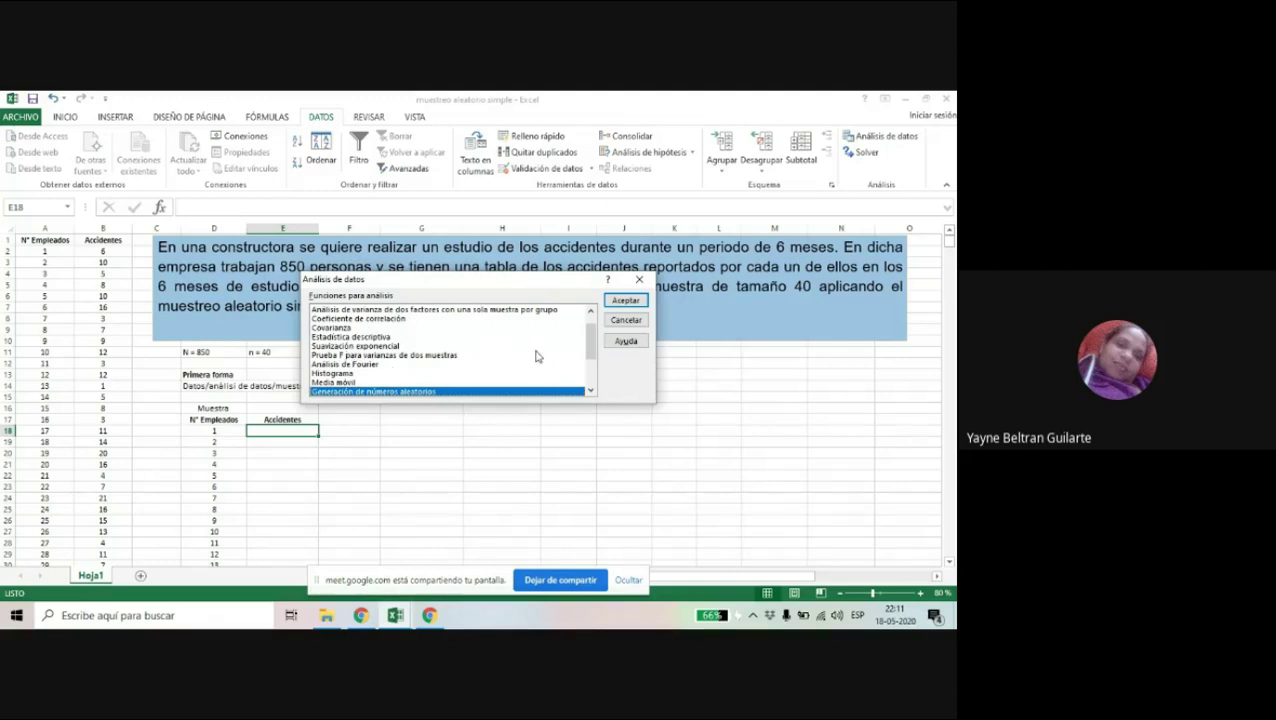
left_click_drag(592, 340, 596, 362)
left_click(327, 366)
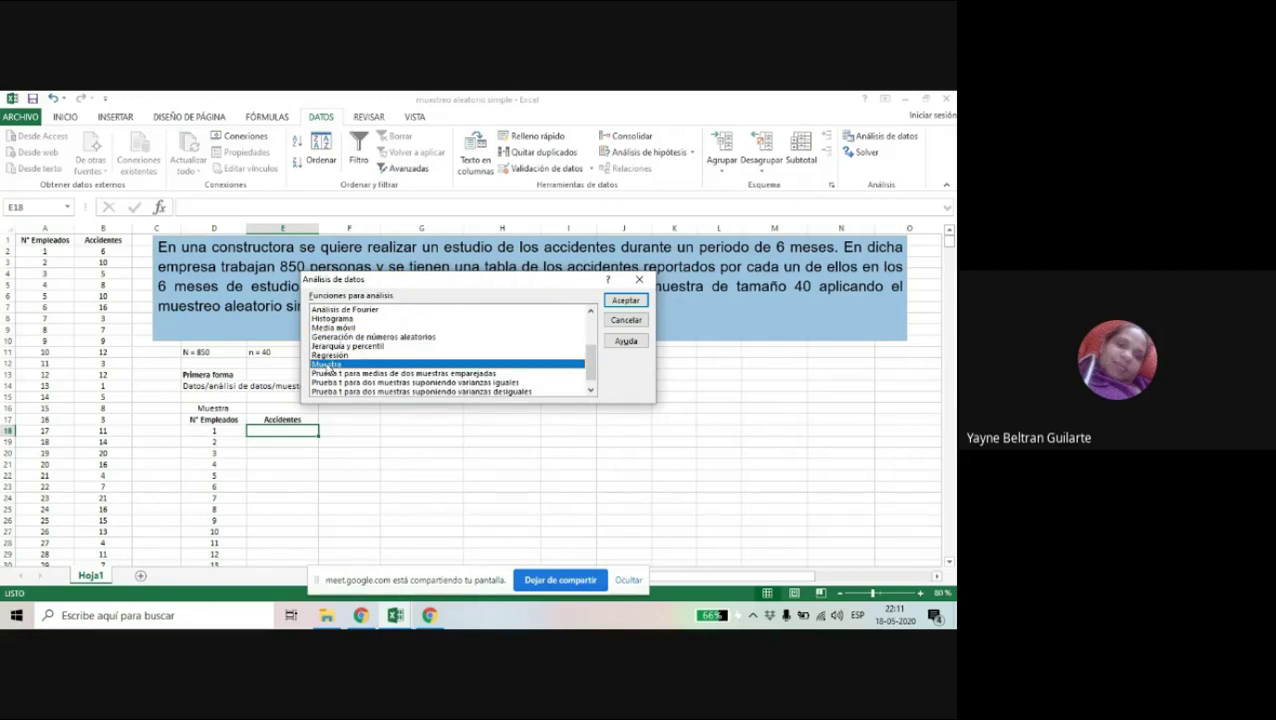
left_click(626, 300)
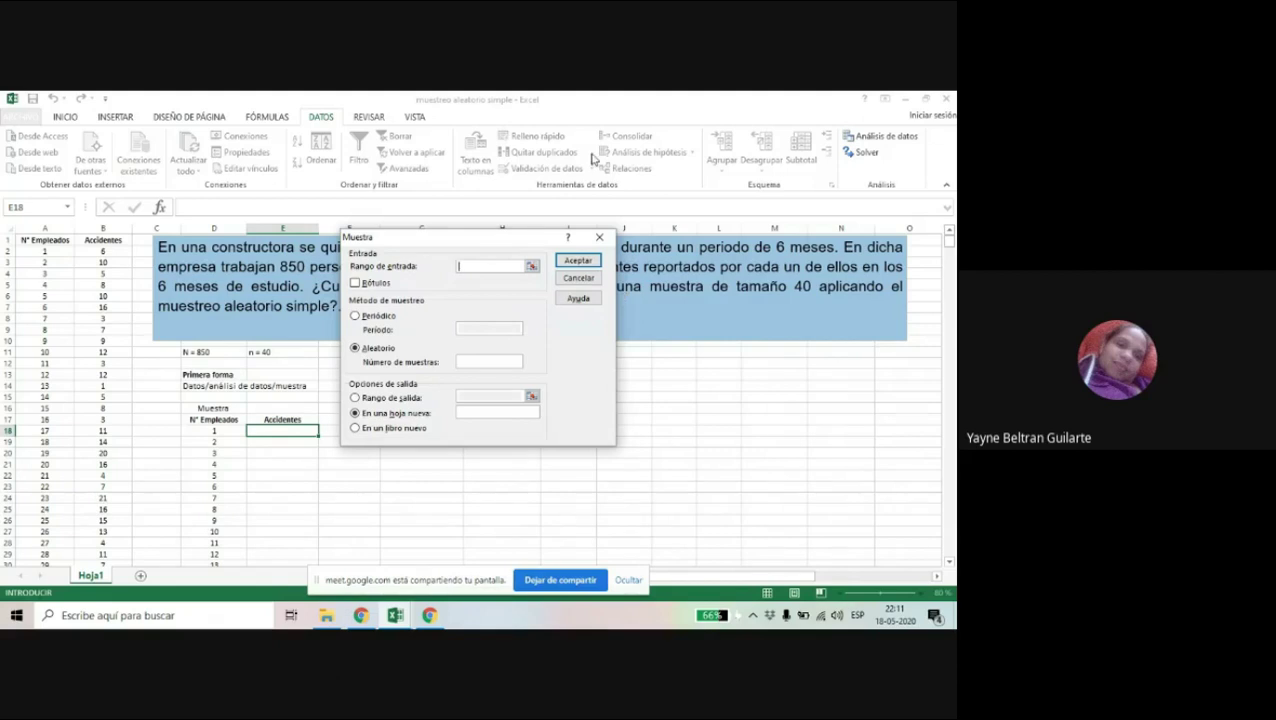
Set the Muestra input range to all Accidentes values in B2:B851, moving the dialog clear of the problem text
left_click_drag(470, 242, 555, 318)
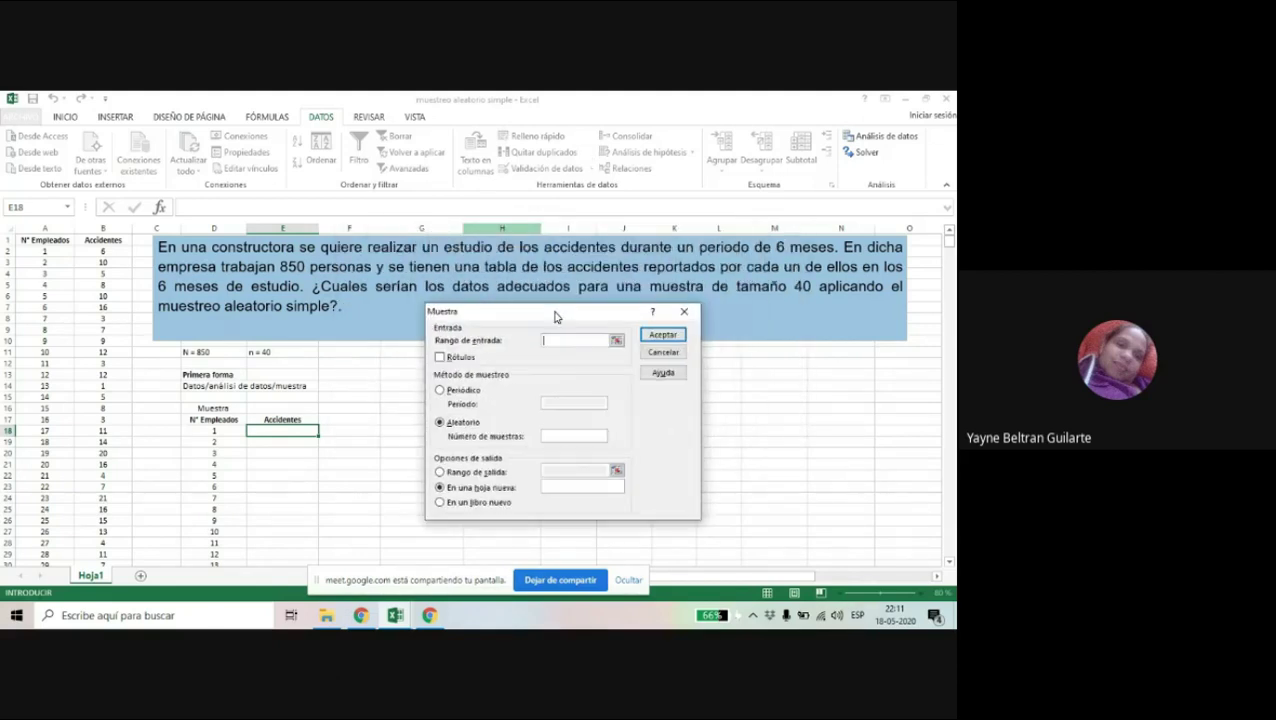
left_click(616, 340)
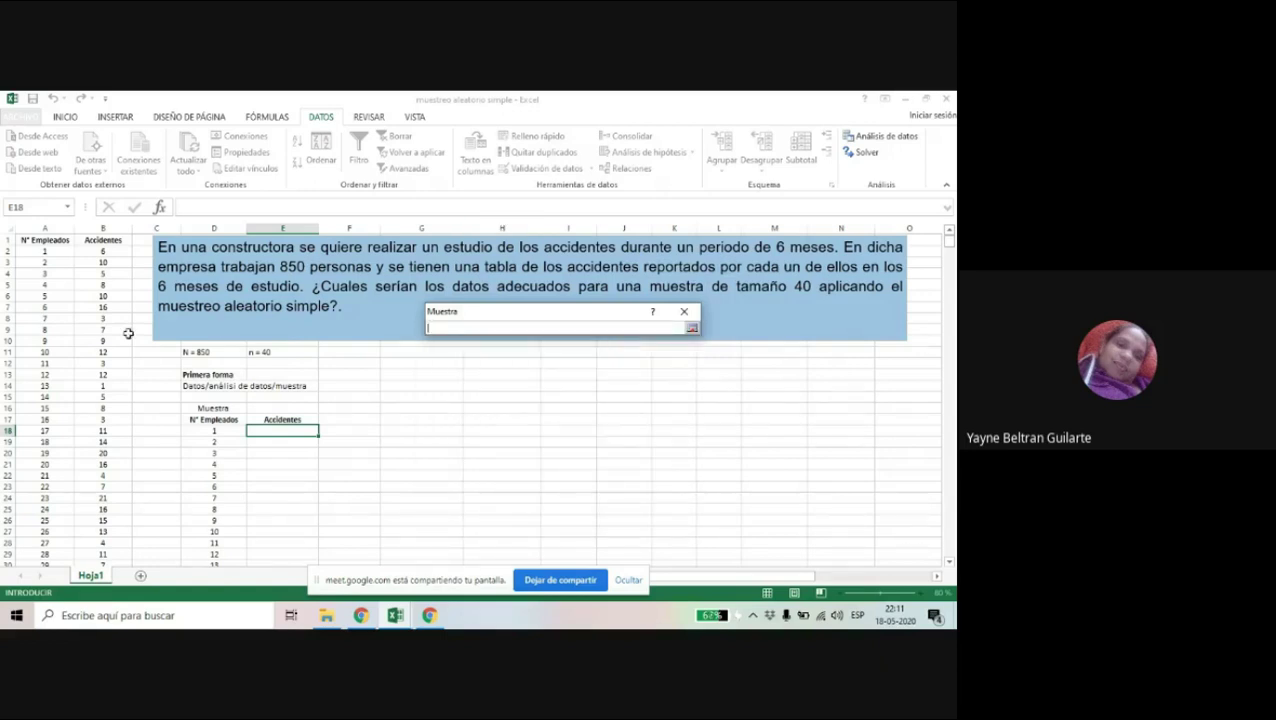
left_click(86, 251)
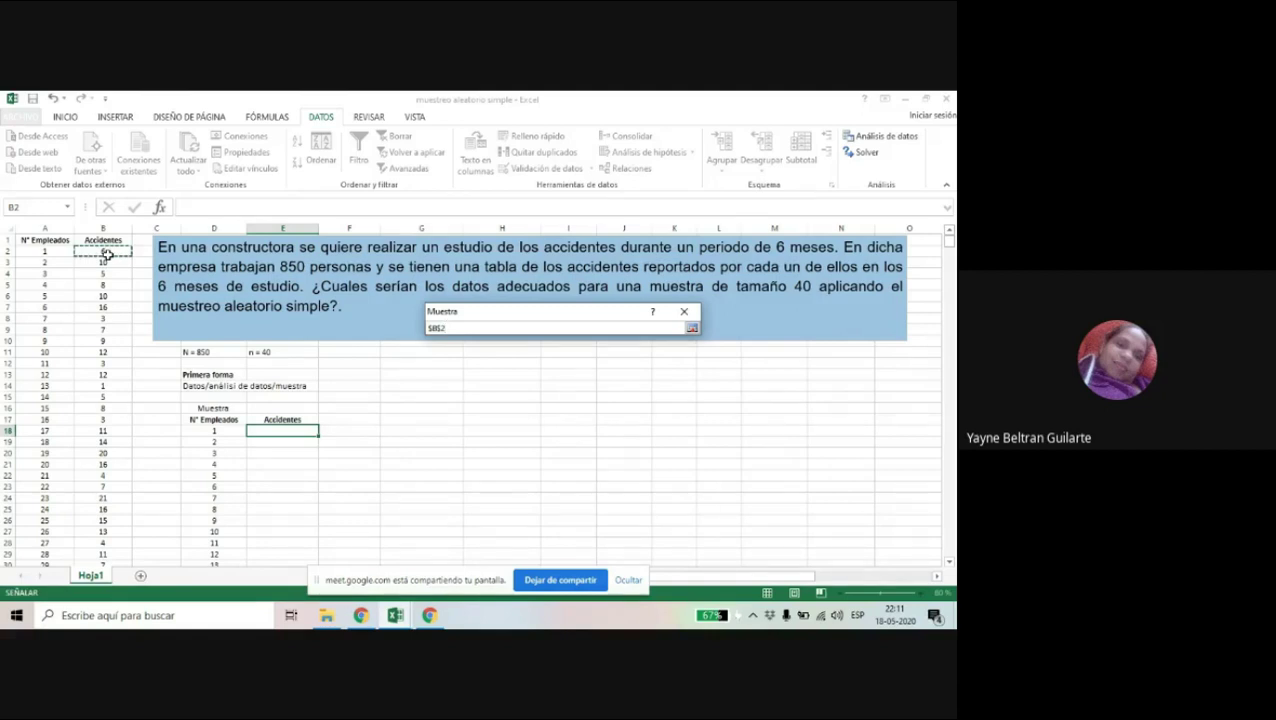
key("ctrl+shift+Down")
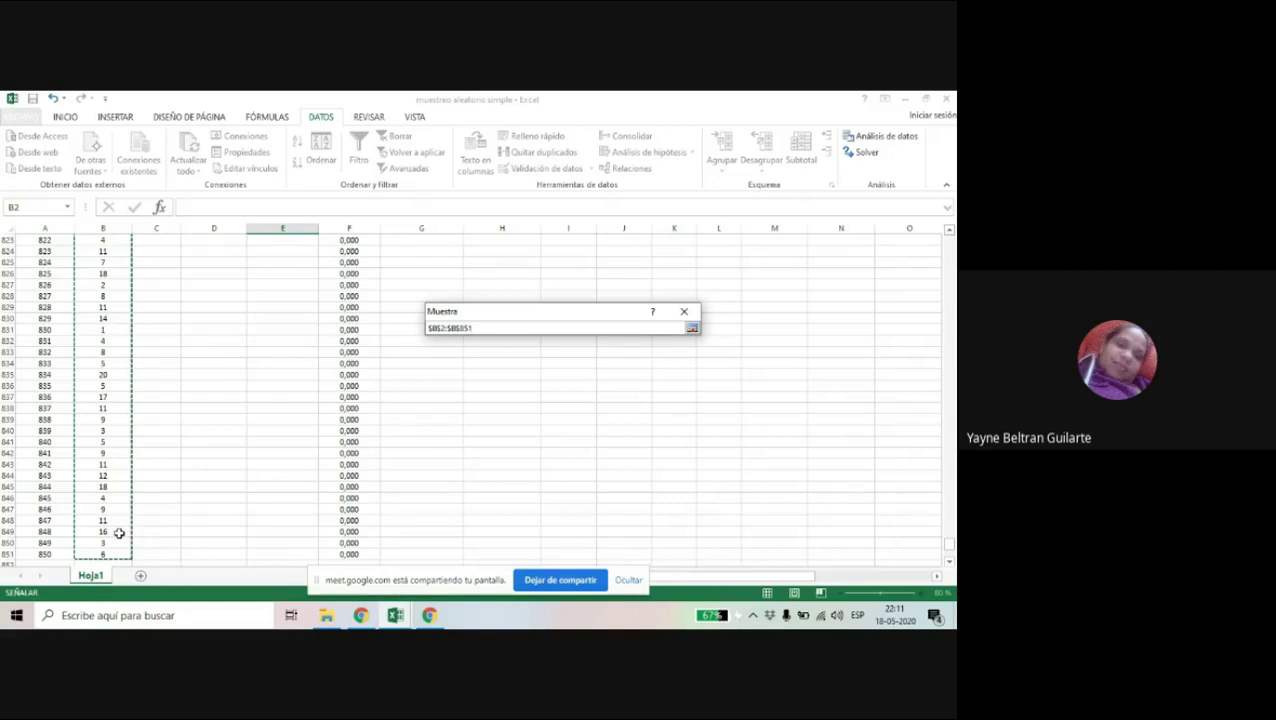
left_click(691, 328)
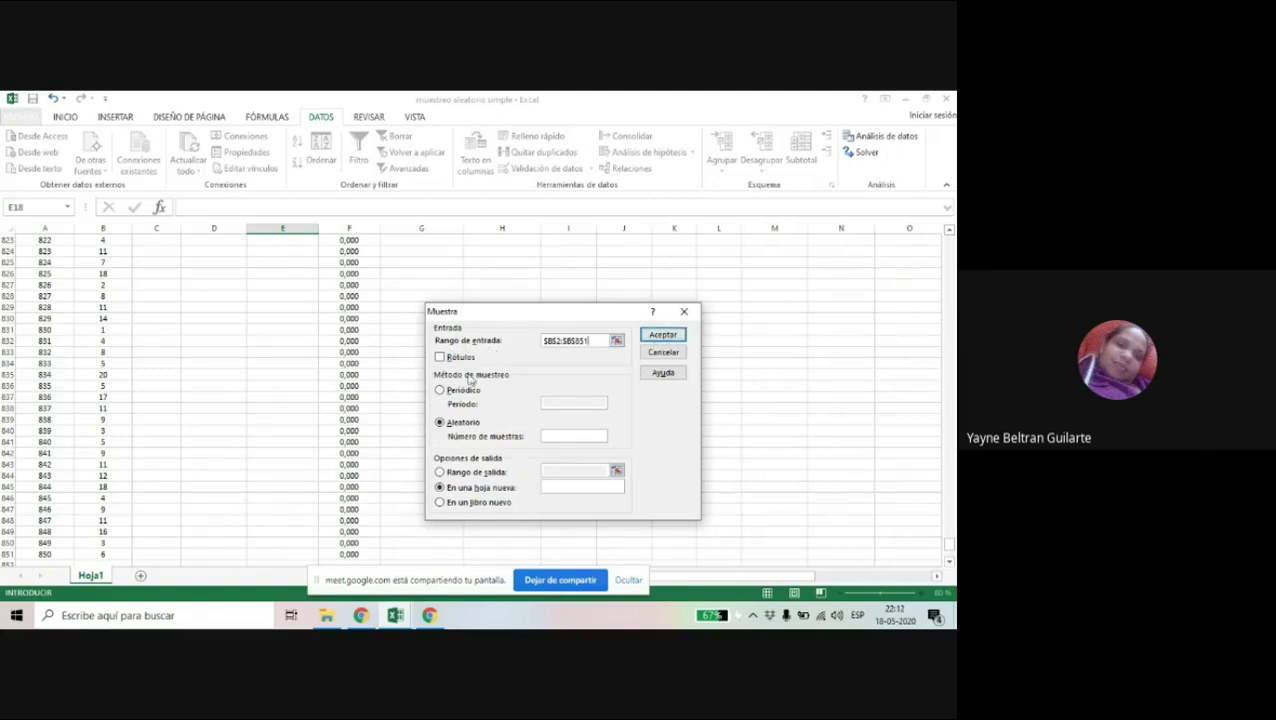
Choose the random (Aleatorio) sampling method with 40 samples
left_click(440, 424)
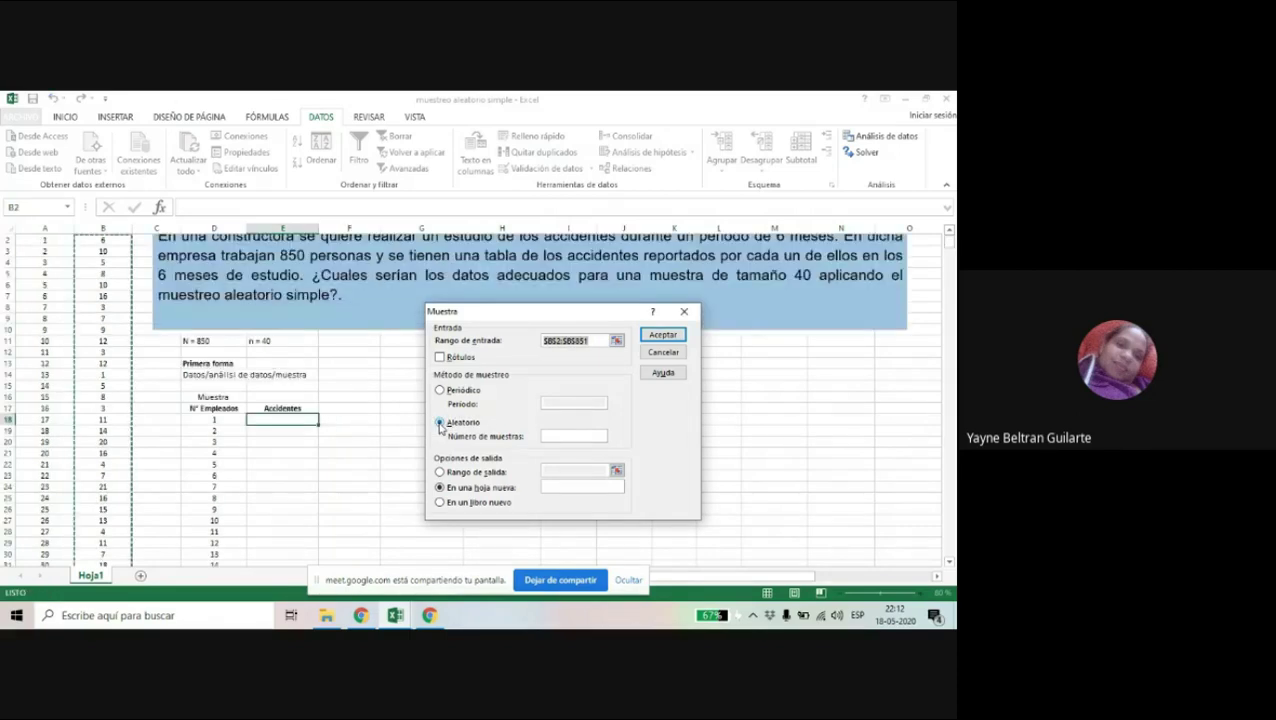
left_click(572, 436)
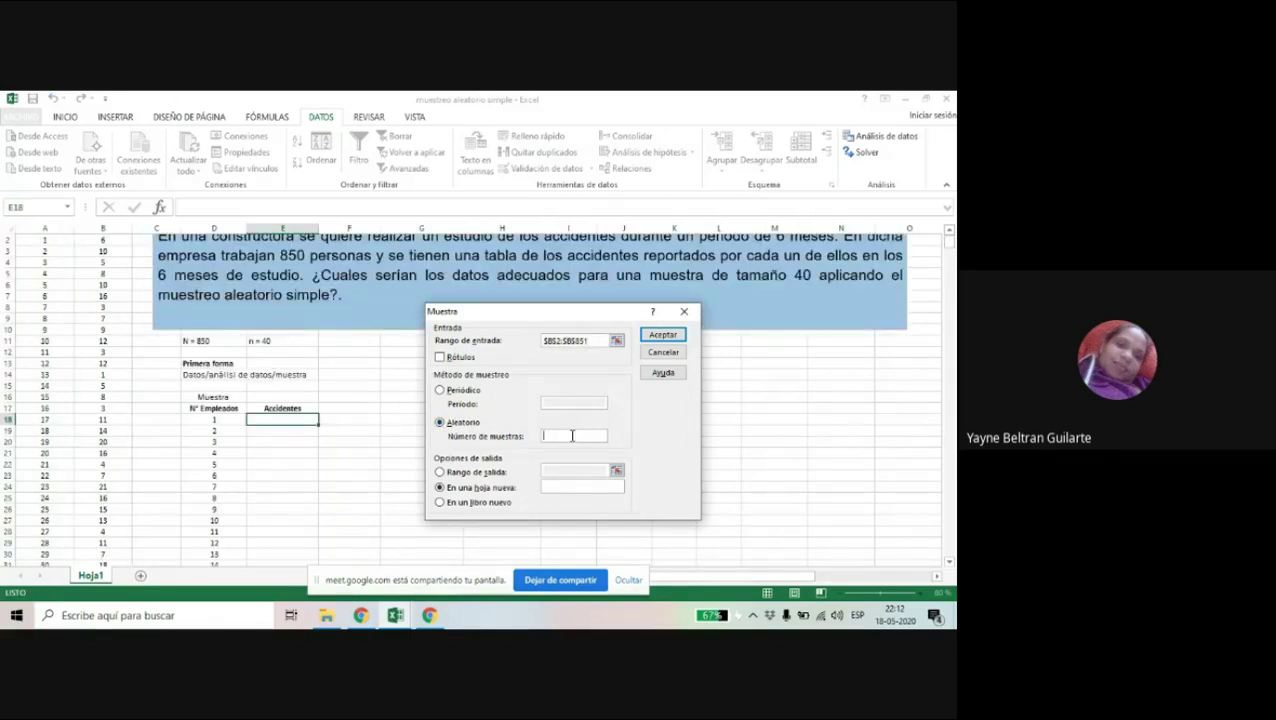
type("40")
Set the output range to E18 and run the sampling
left_click(440, 472)
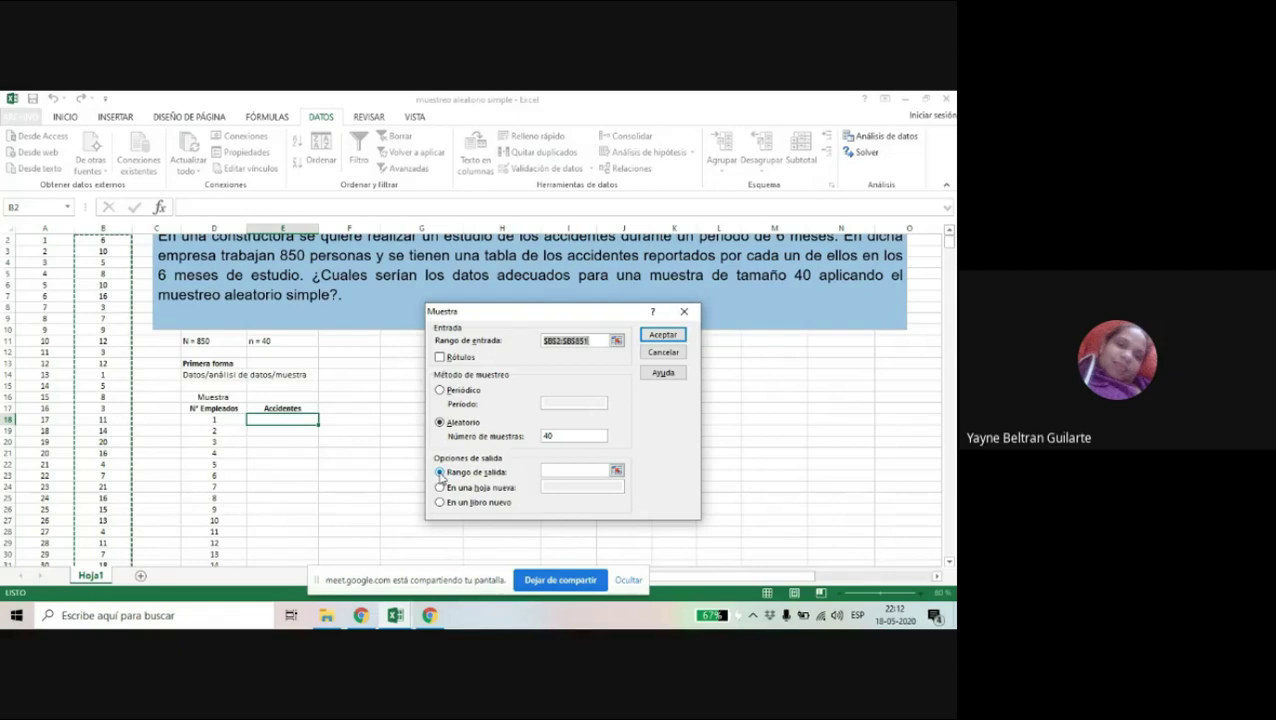
left_click(616, 470)
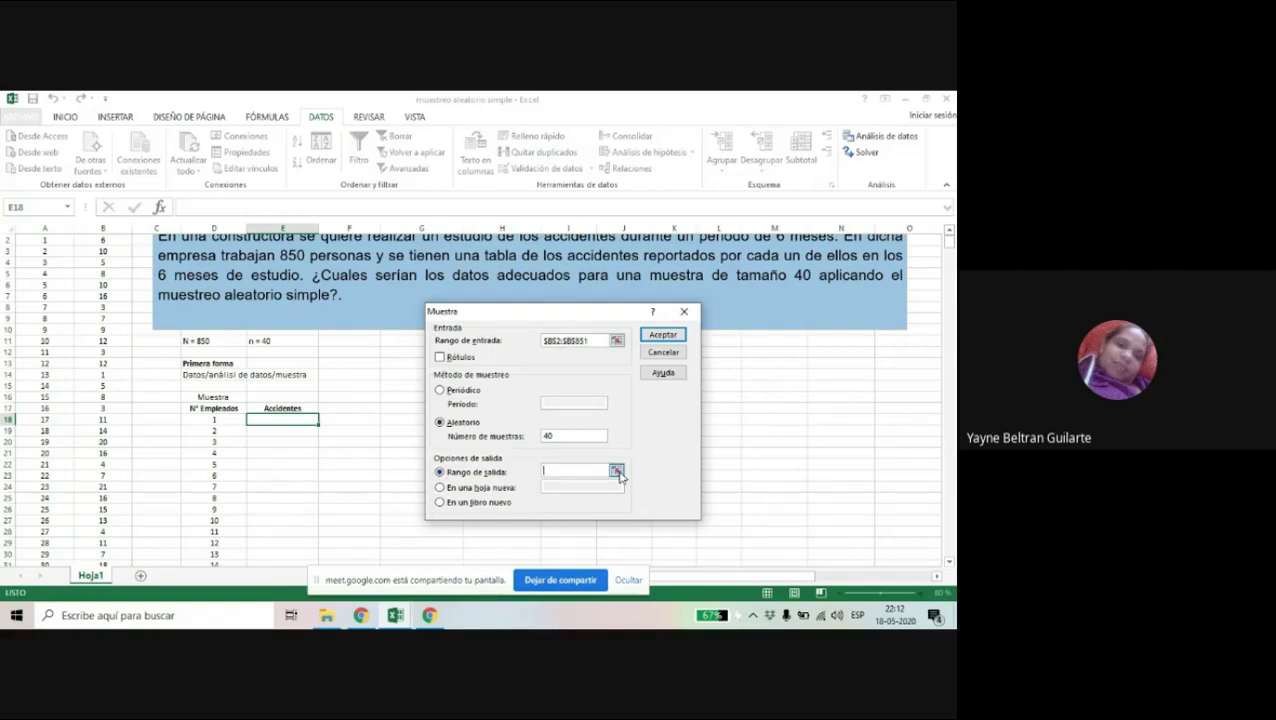
left_click(306, 420)
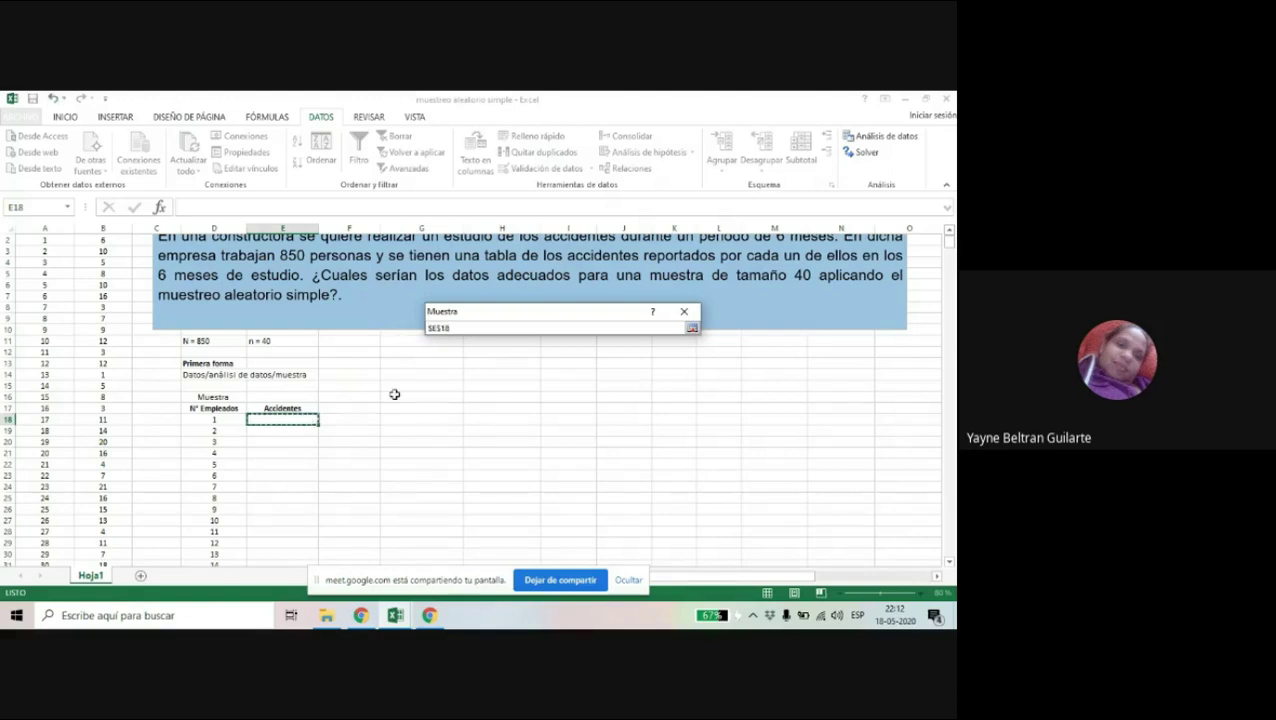
left_click(691, 328)
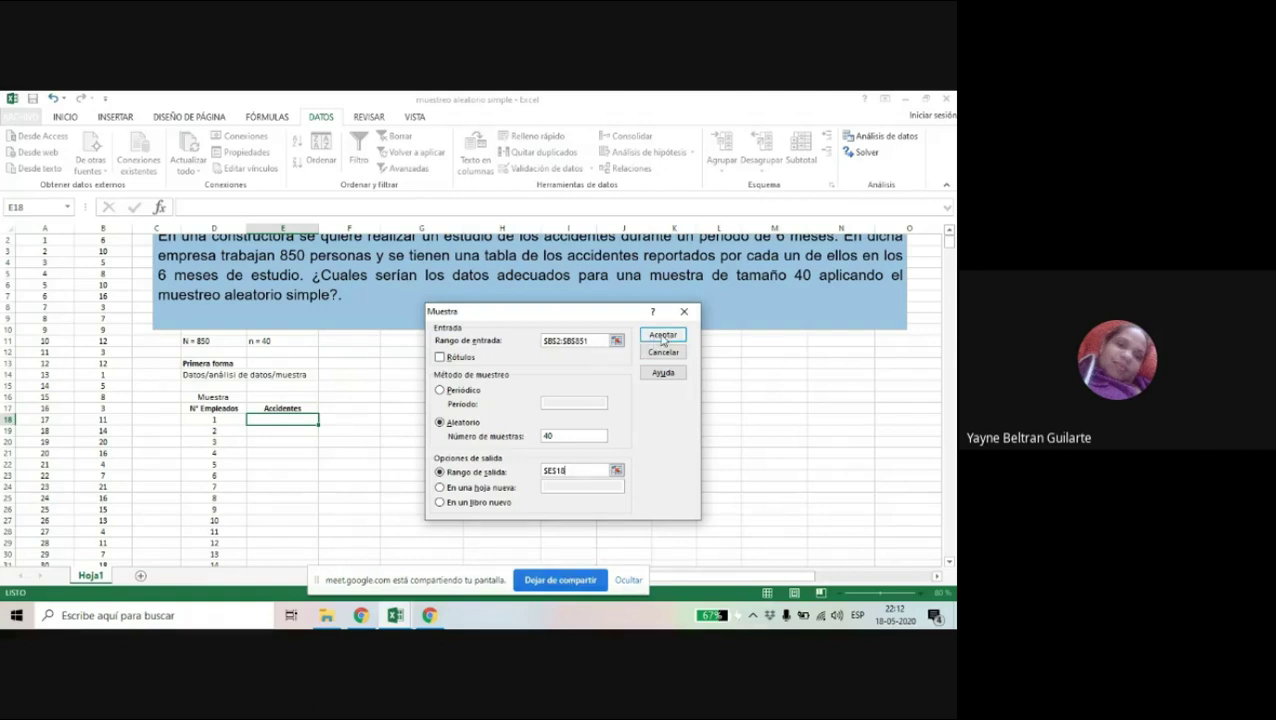
left_click(662, 338)
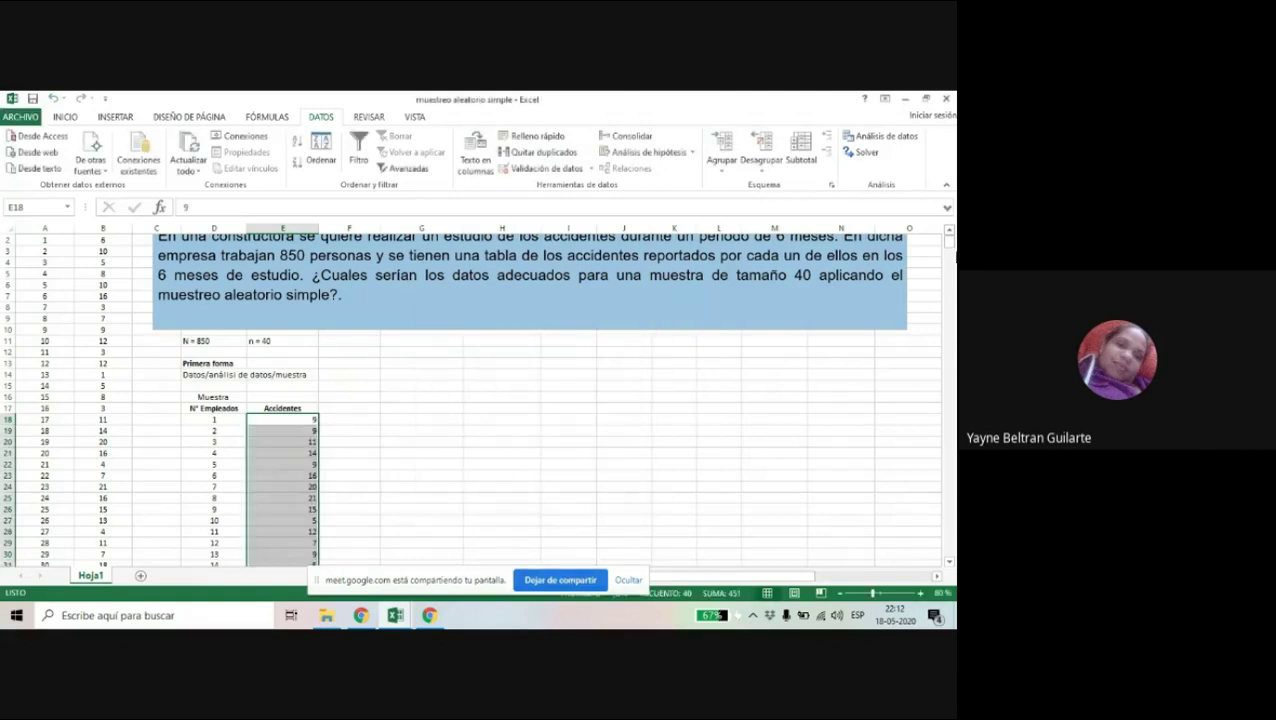
Center the sampled Accidentes values in E18:E57 horizontally
left_click(266, 421)
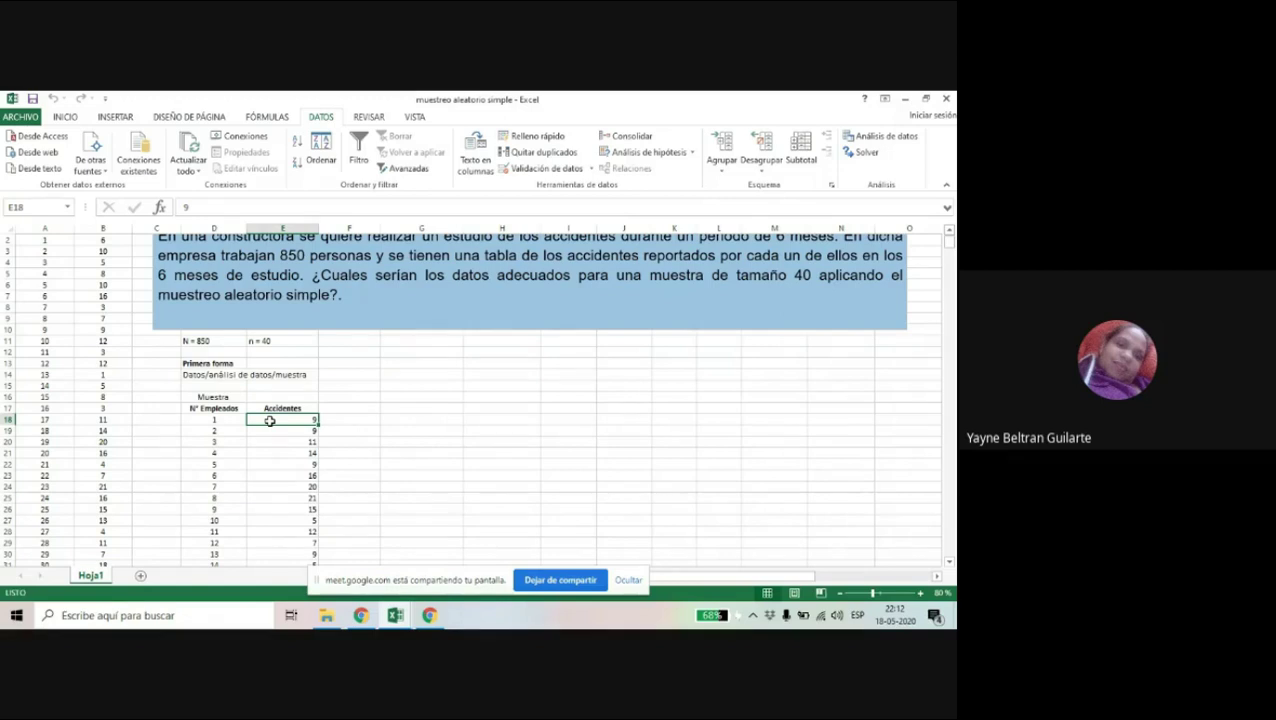
key("ctrl+shift+Down")
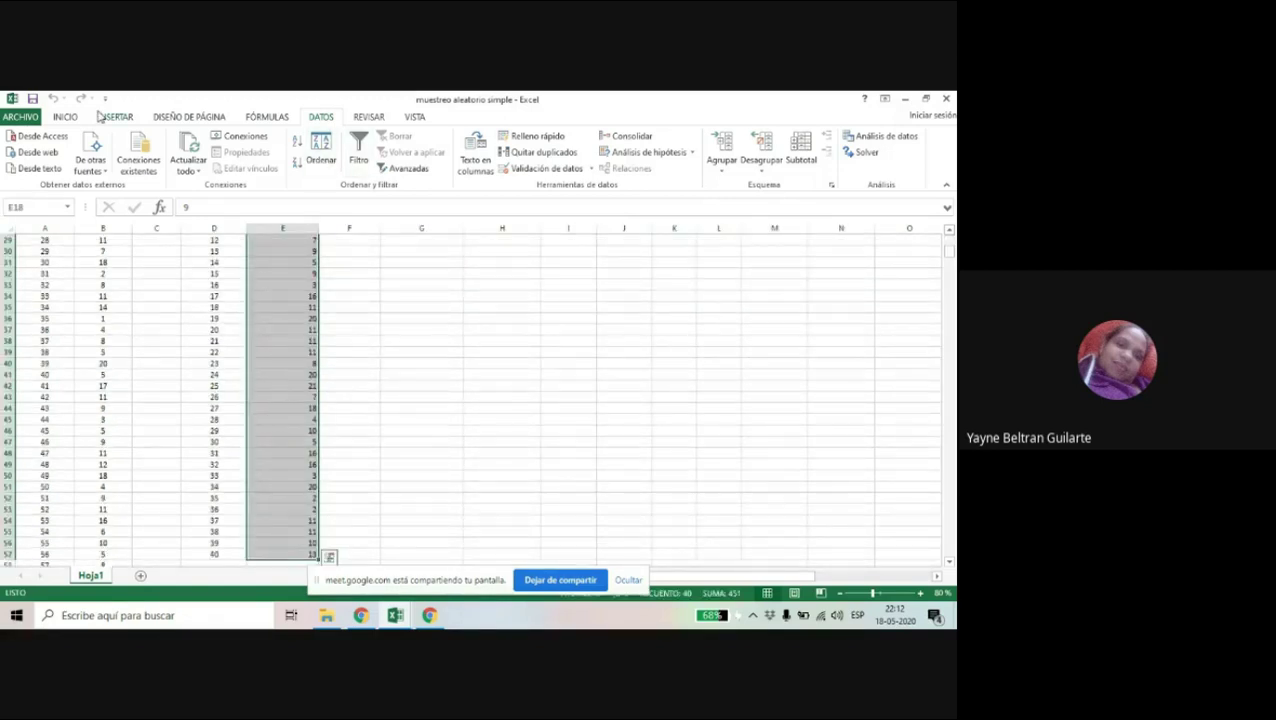
left_click(66, 118)
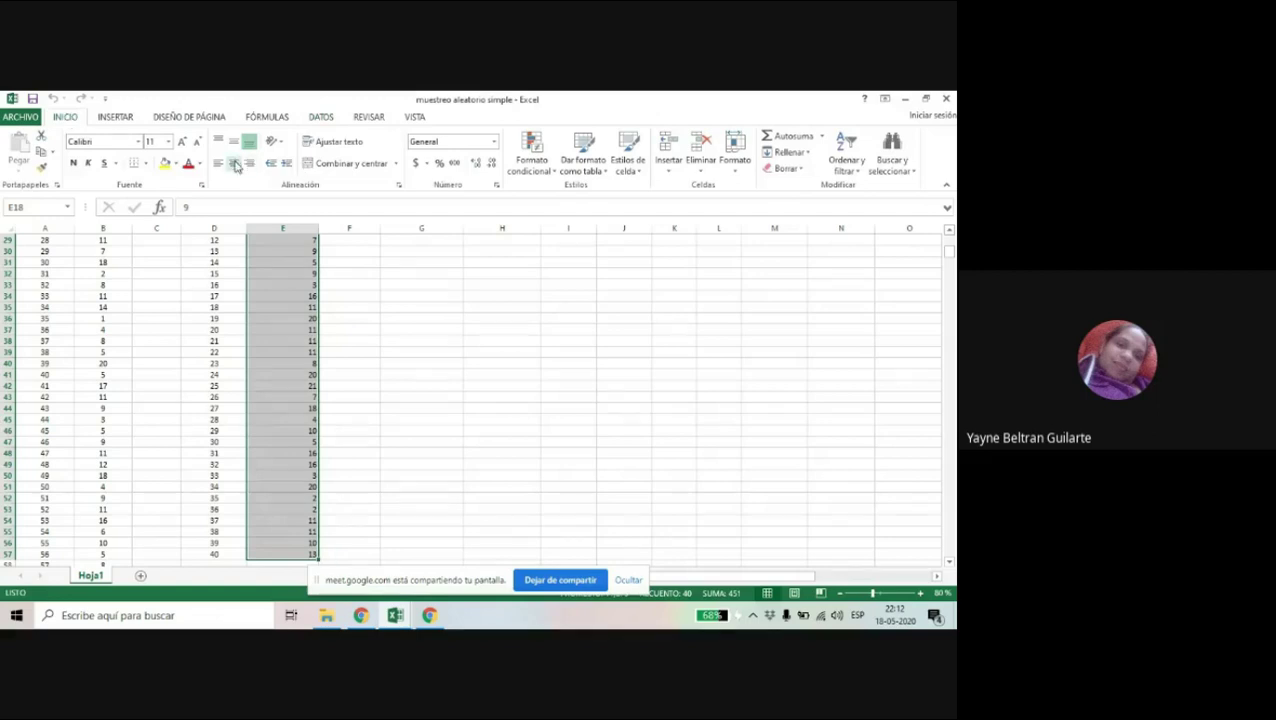
left_click(233, 163)
scroll(490, 342, "up", 8)
left_click(440, 410)
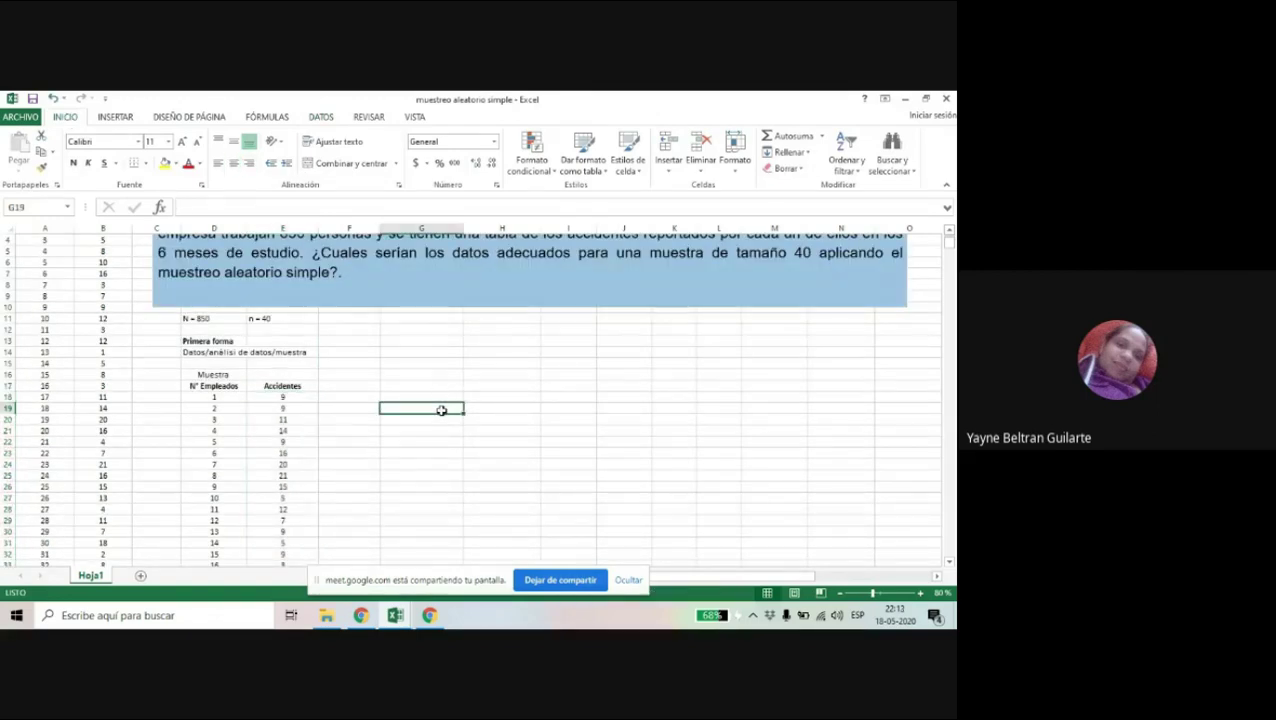
Enter the heading "Estimados" in E59, two rows below the end of the sample
left_click_drag(954, 266, 949, 251)
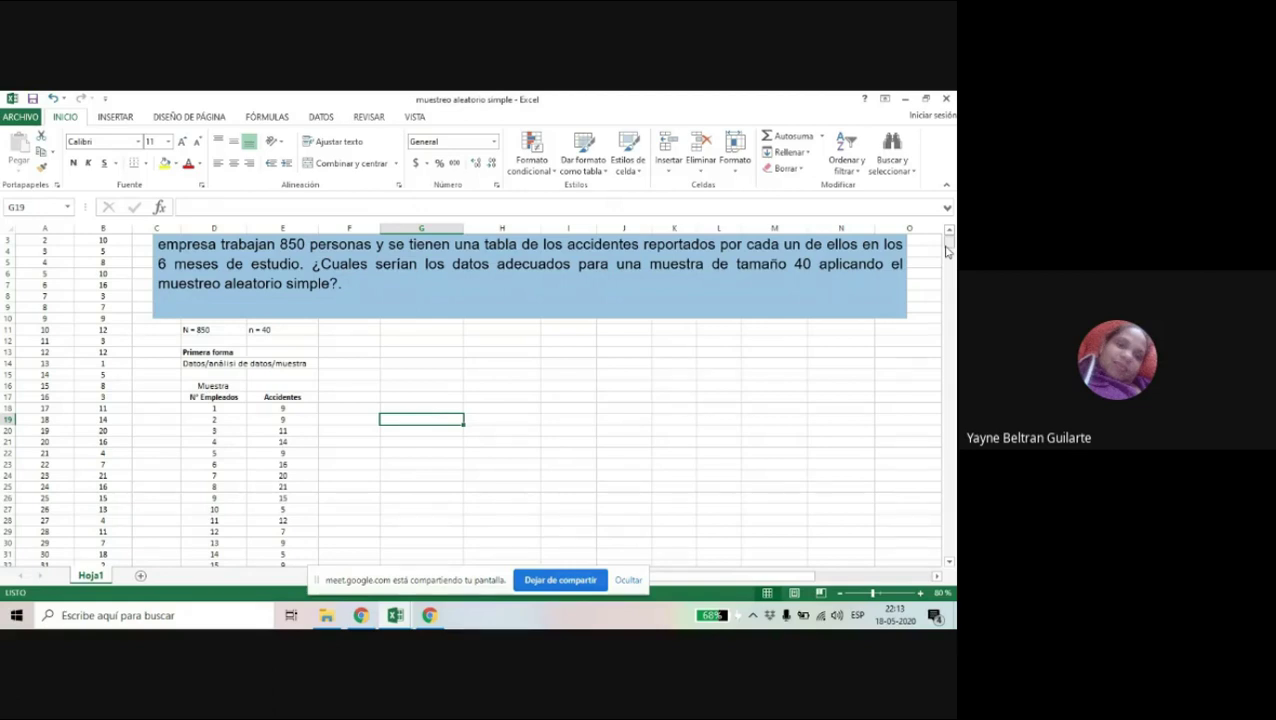
left_click(950, 565)
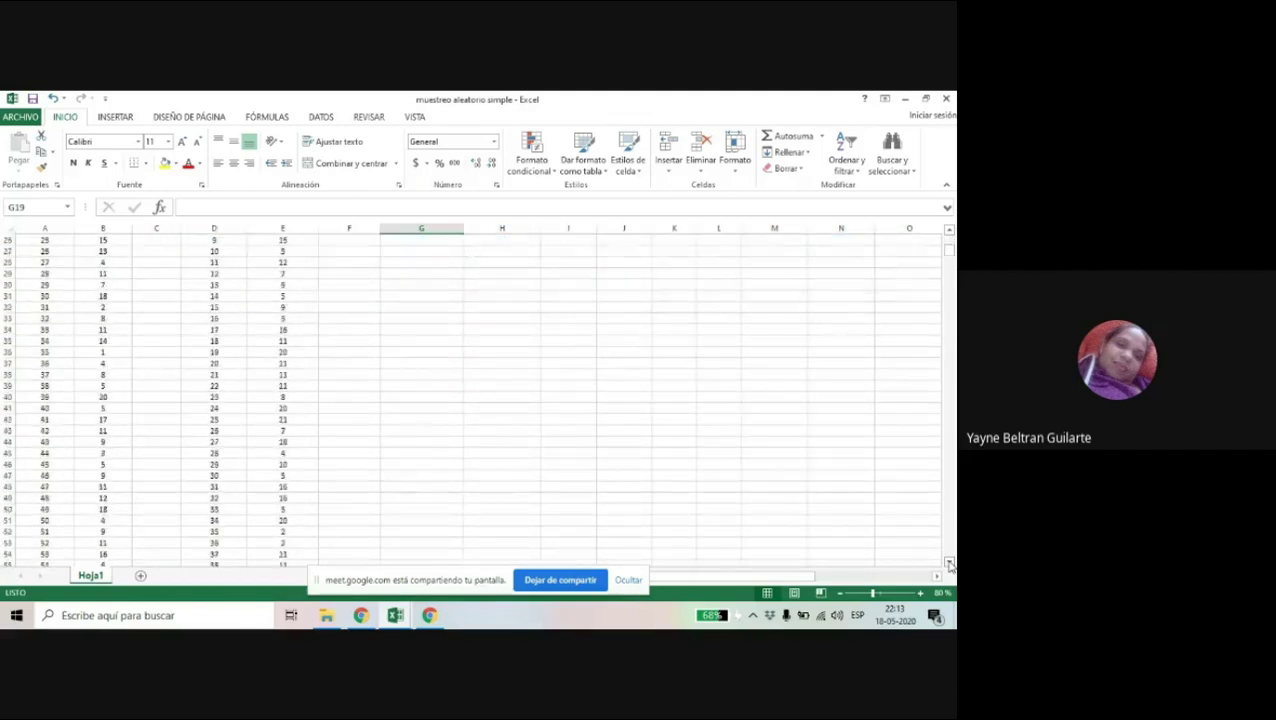
left_click_drag(950, 565, 950, 565)
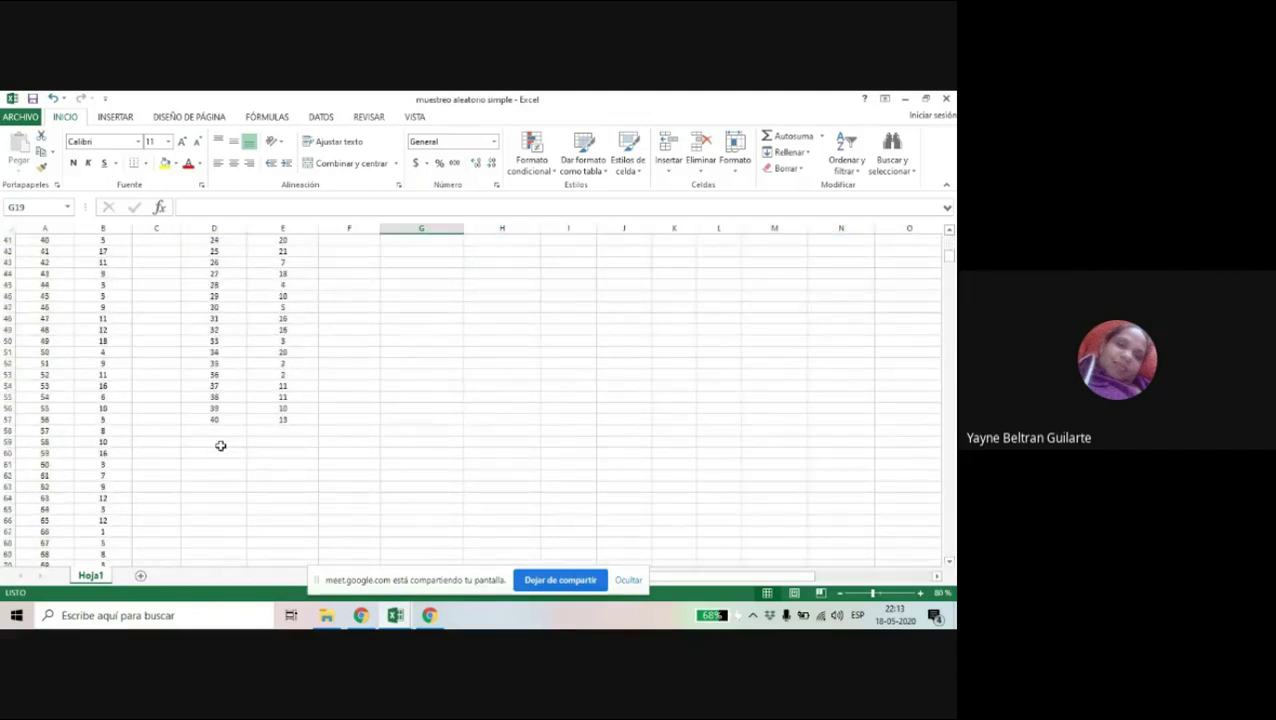
left_click(286, 443)
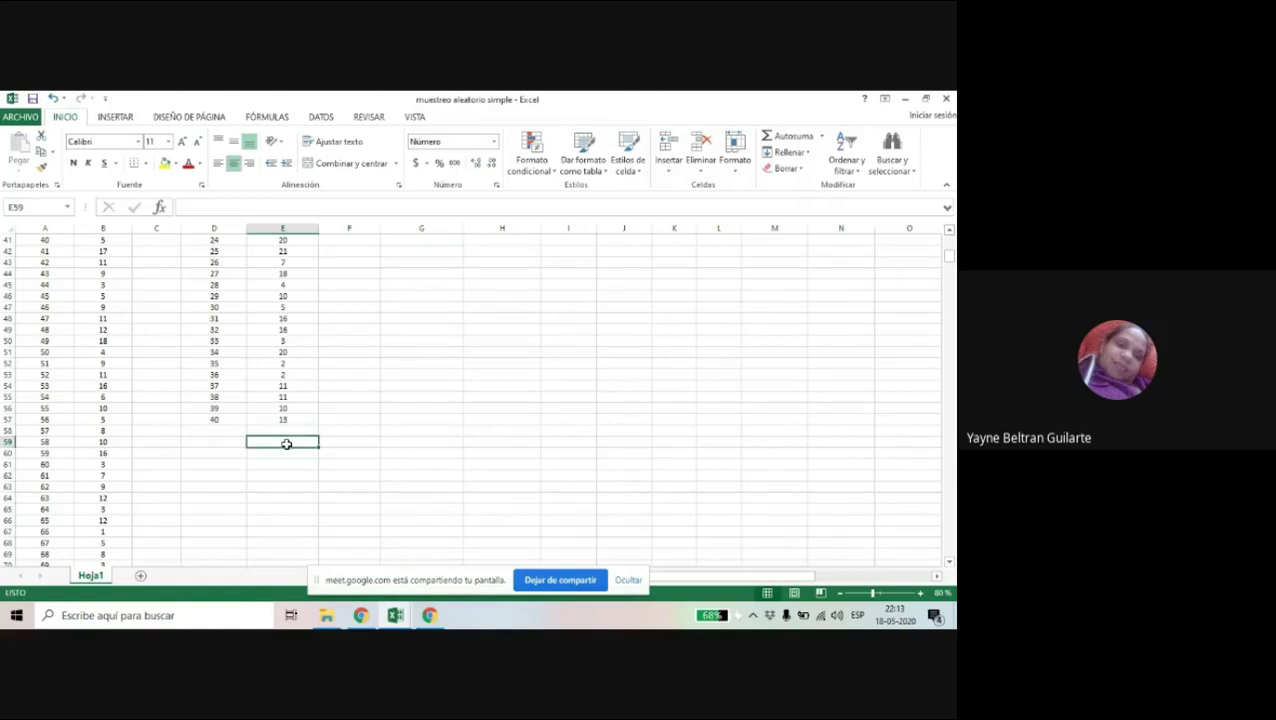
type("Esti")
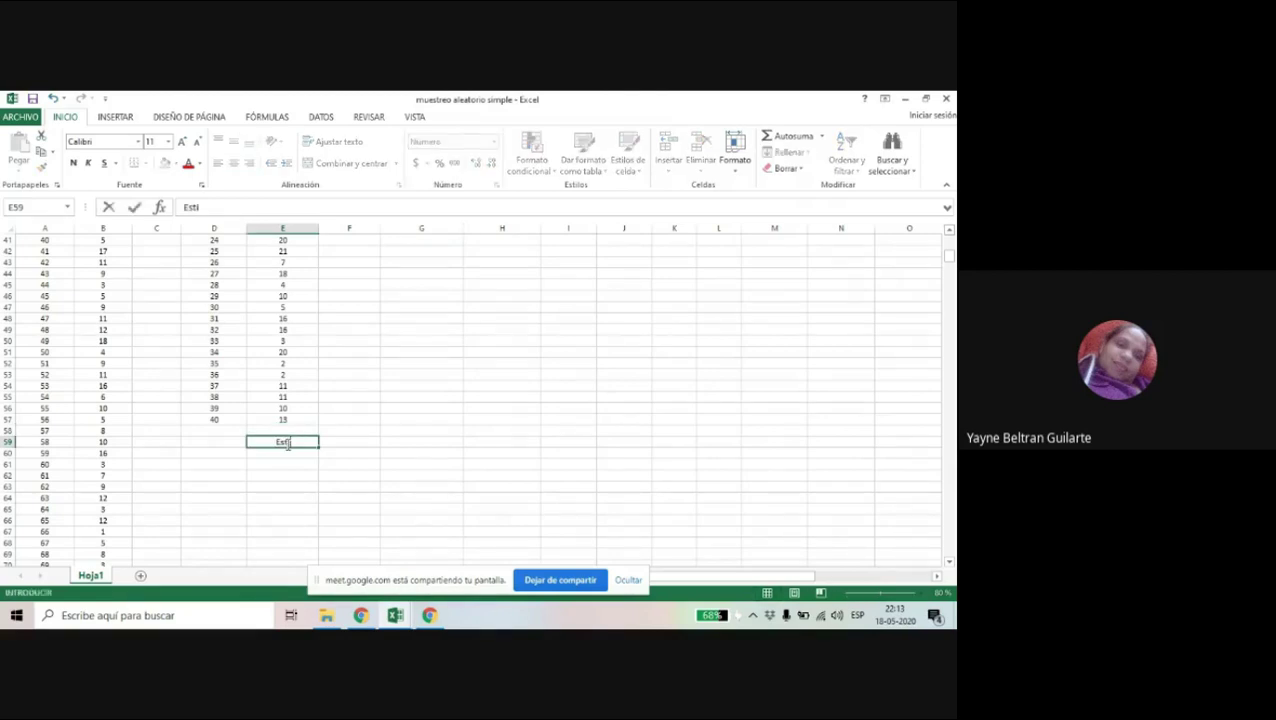
type("dos")
left_click(284, 441)
type("ma")
Enter the headings "Parámetros" in F59 and "Error (Es-Pa)" in G59
left_click(336, 440)
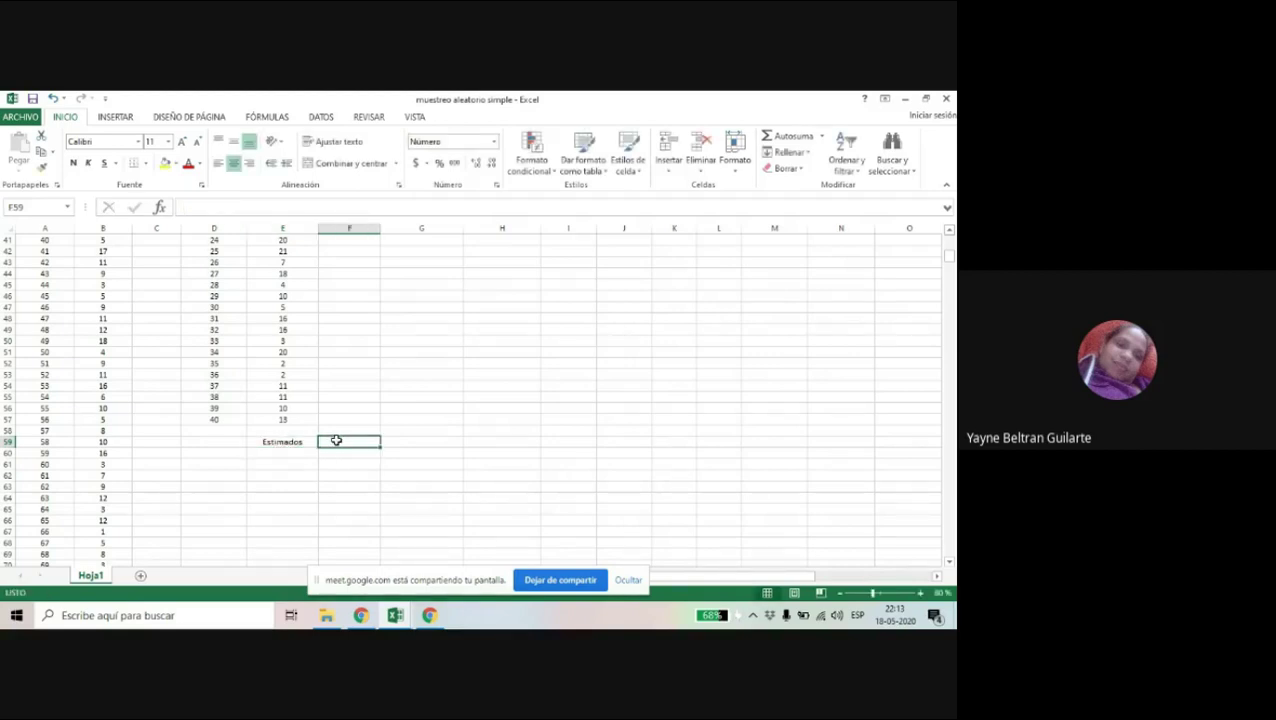
type("Par")
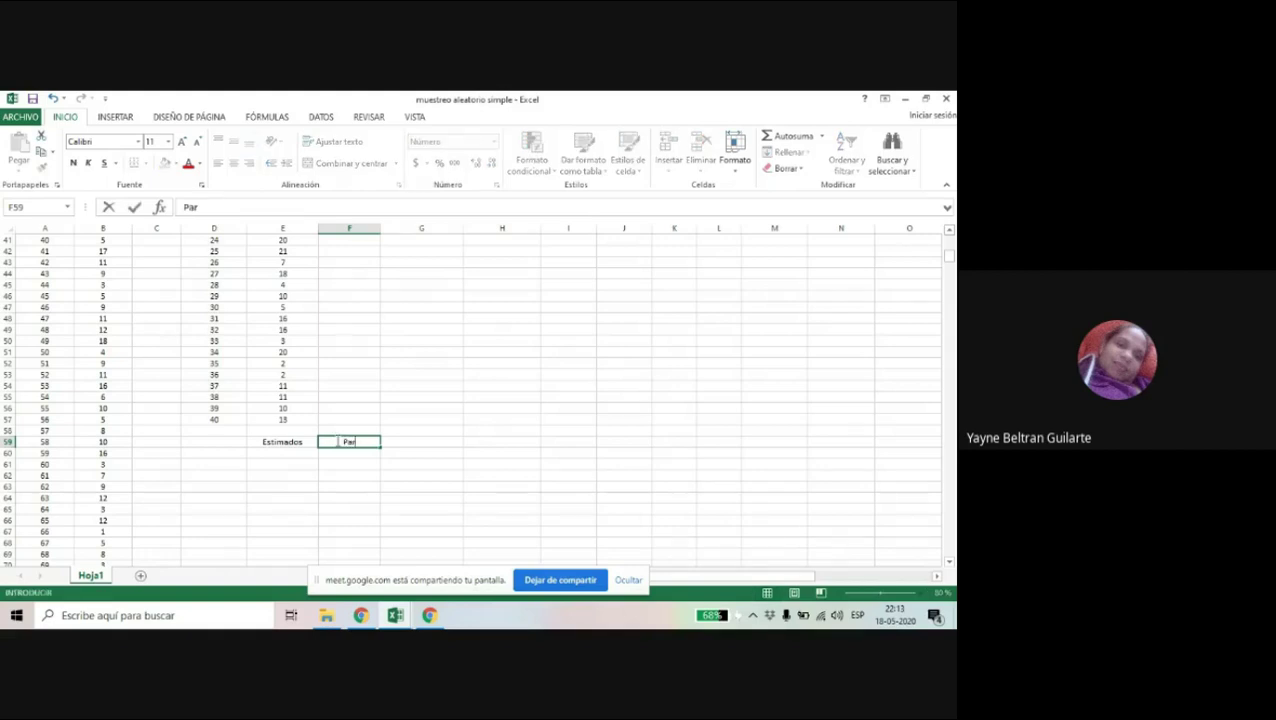
type("ámetros")
left_click(427, 447)
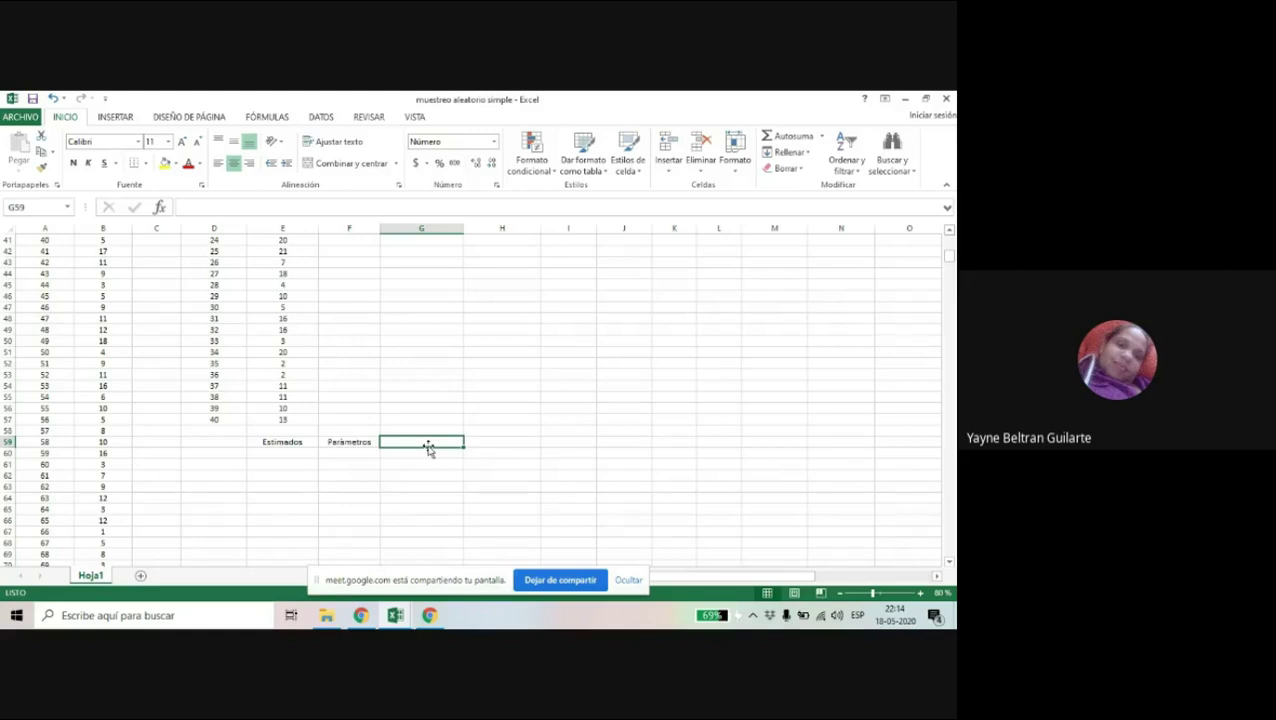
type("Erro")
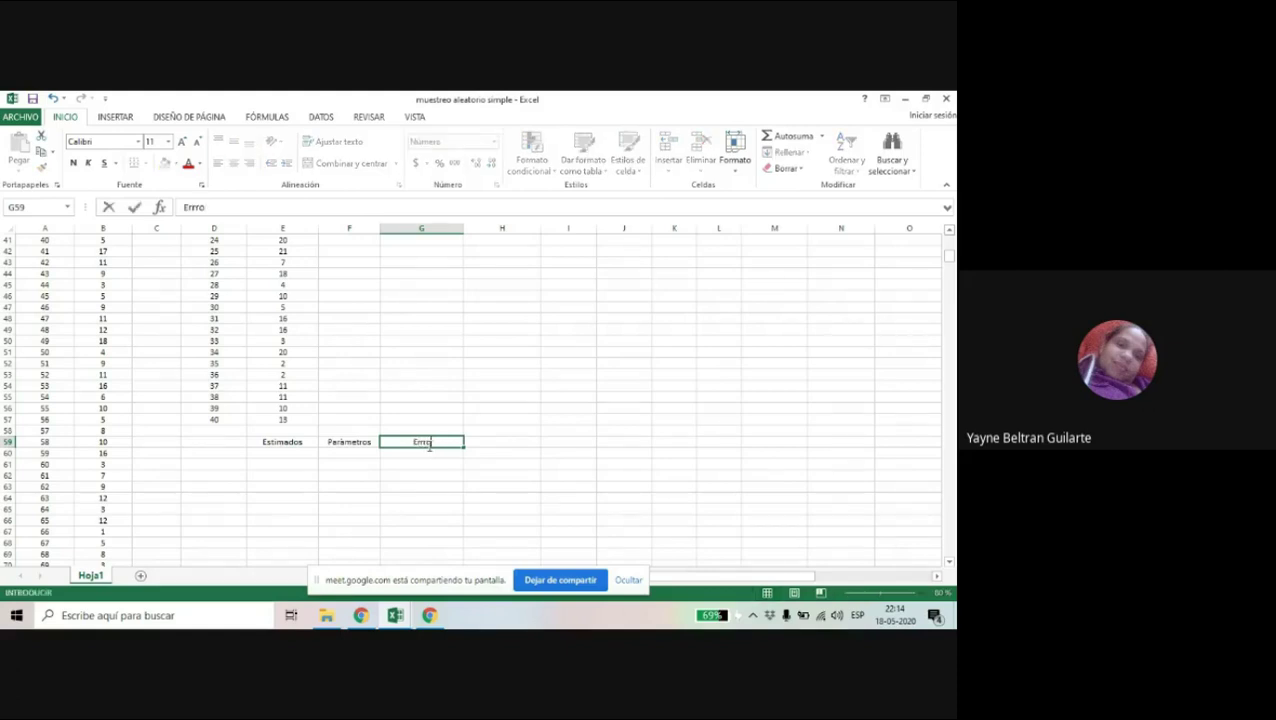
key("BackSpace")
key("BackSpace")
type("or (Es-Pa)")
Extend the headings in E59 and F59 to read "Estimados (Es)" and "Parámetros (Pa)"
left_click(306, 441)
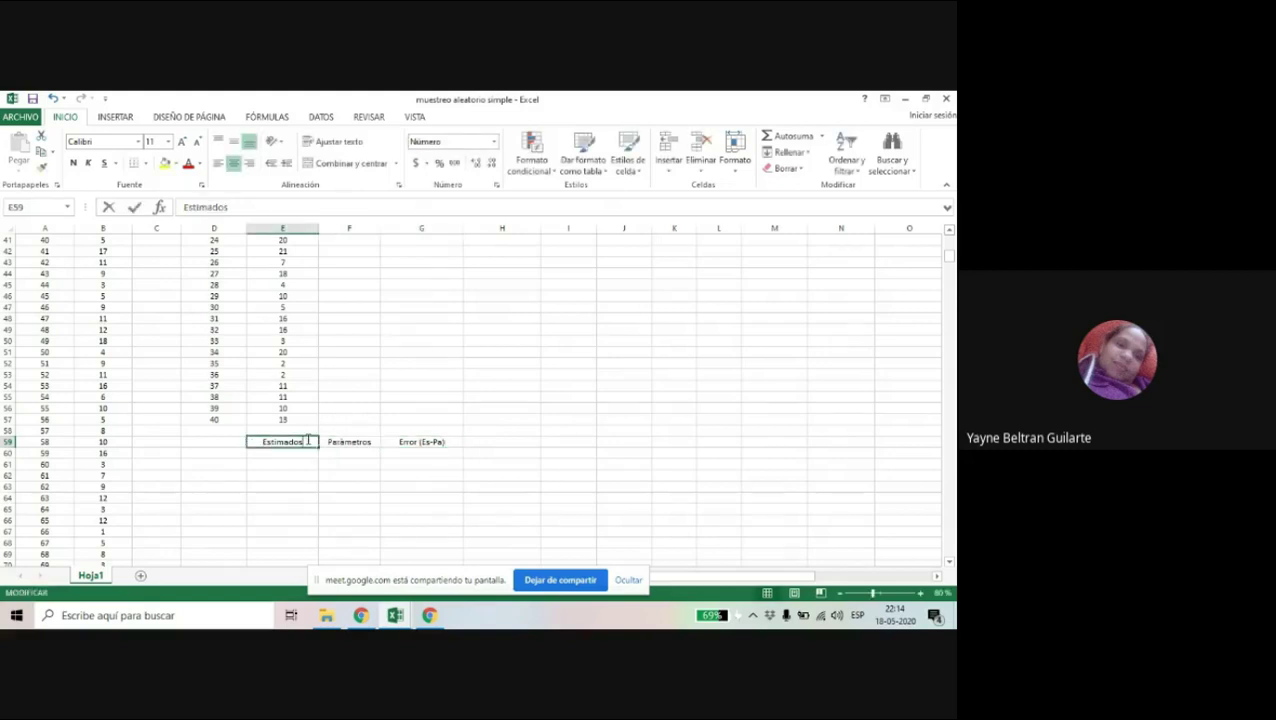
double_click(307, 441)
type("(")
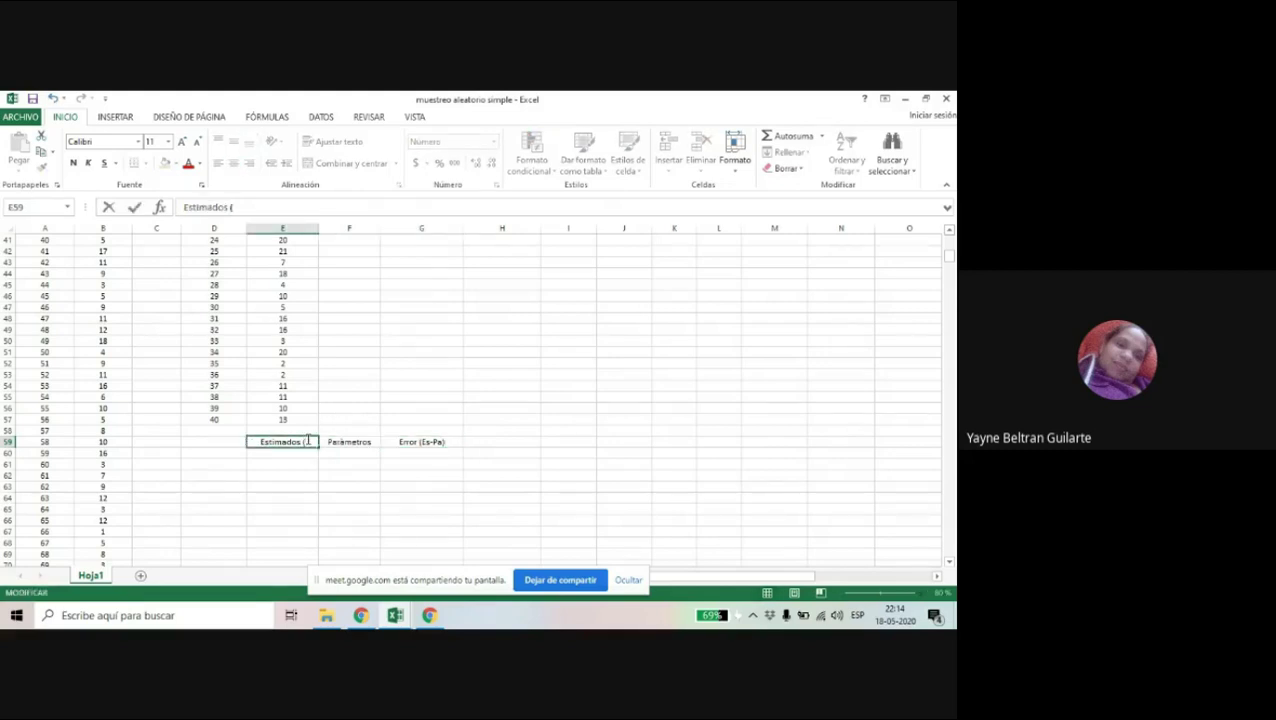
type("Es)")
left_click(370, 442)
double_click(372, 442)
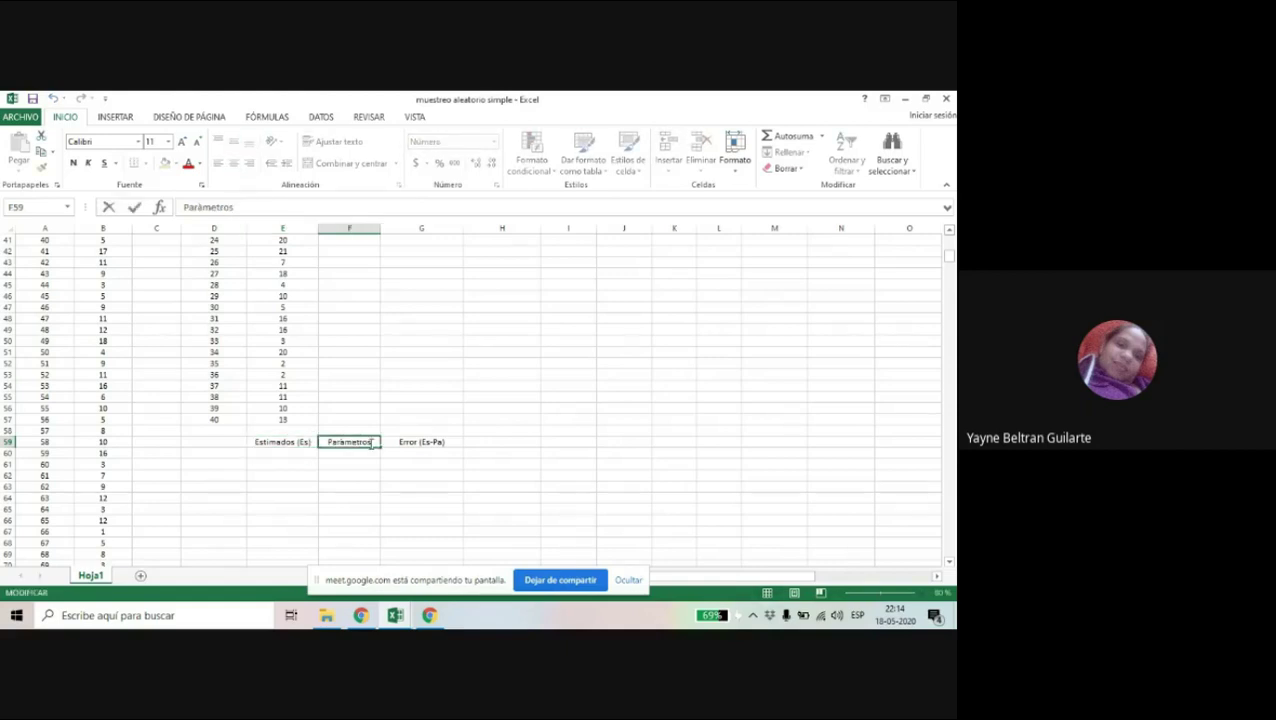
type("(Pa)")
left_click(371, 462)
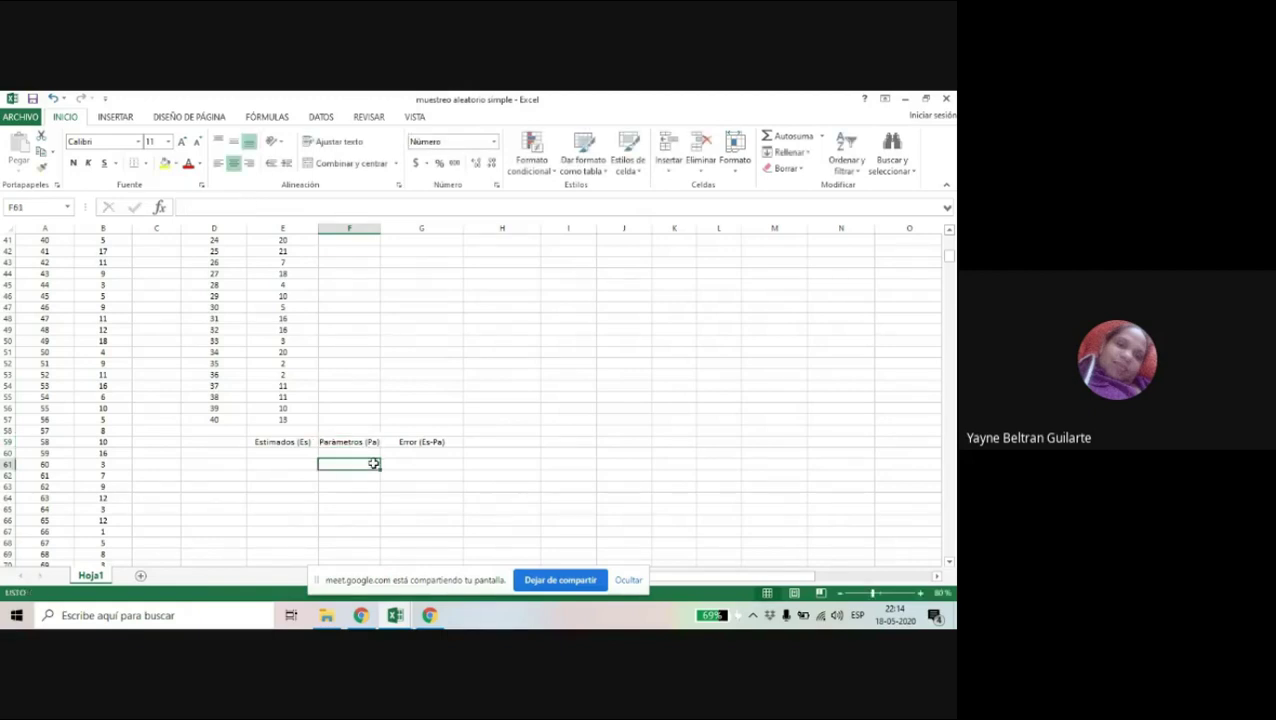
Enter the row labels "Media" in D60 and "Varianza" in D61
left_click(209, 453)
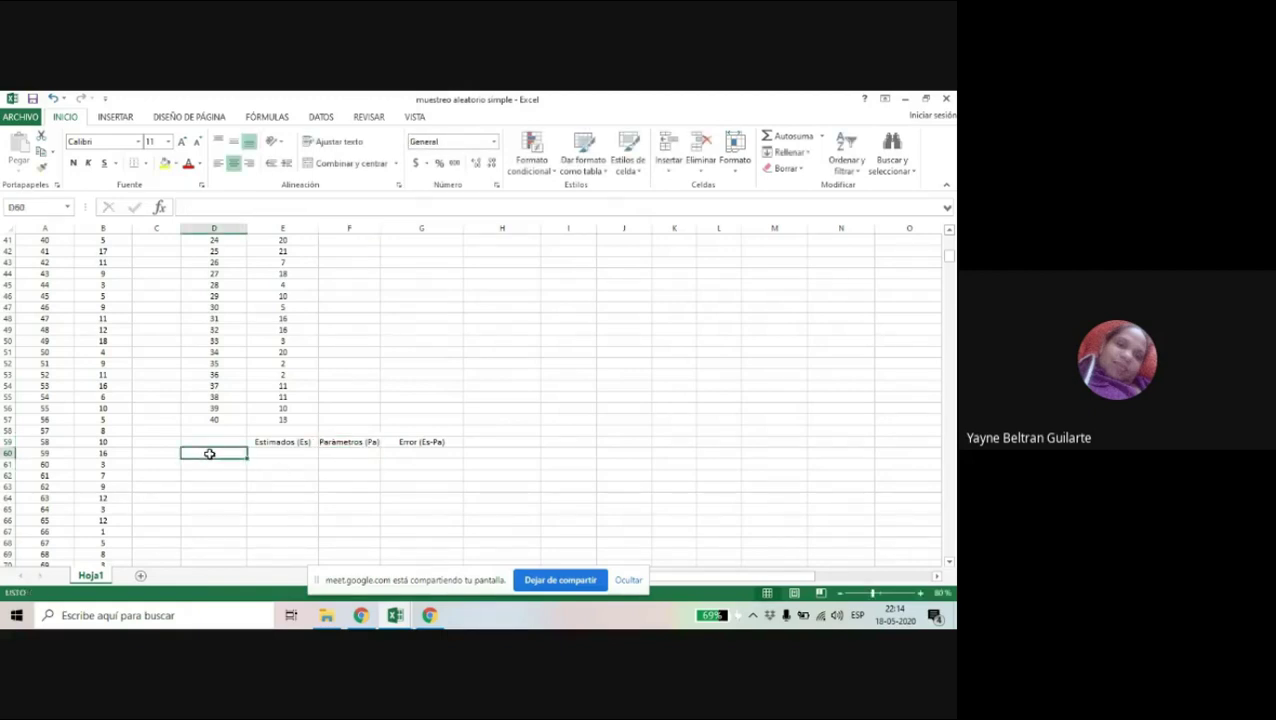
type("Media")
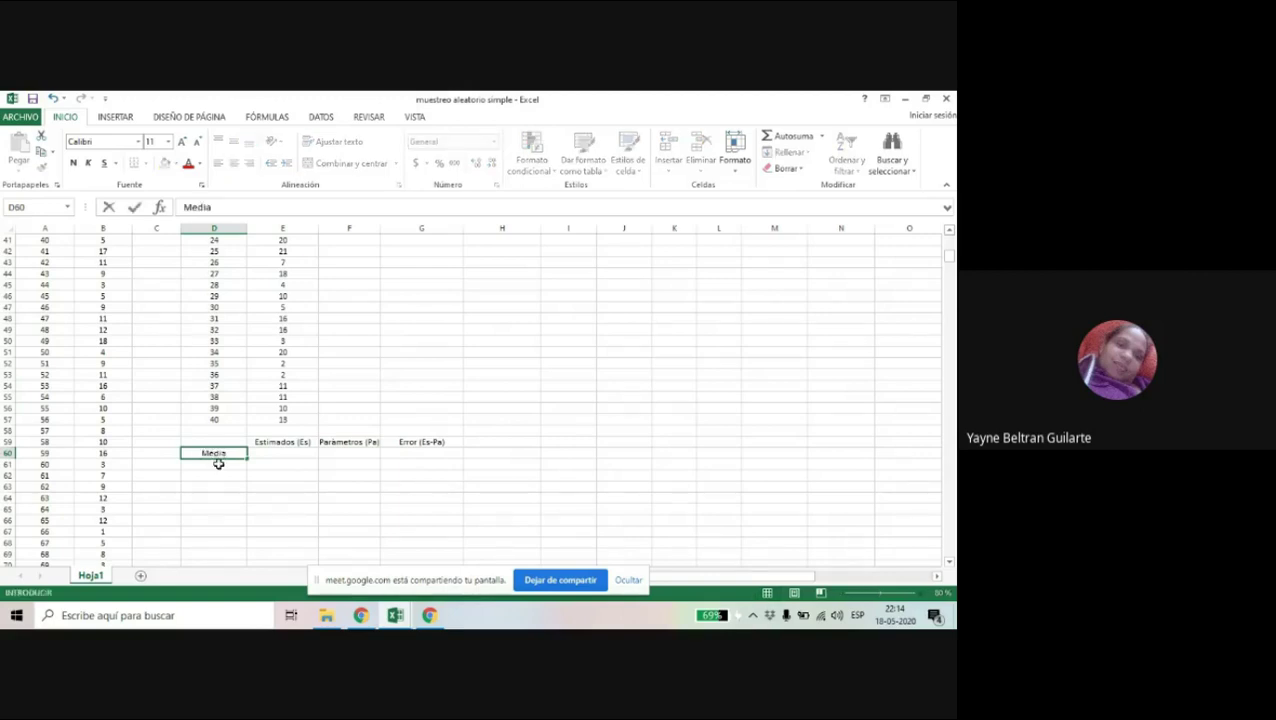
left_click(218, 464)
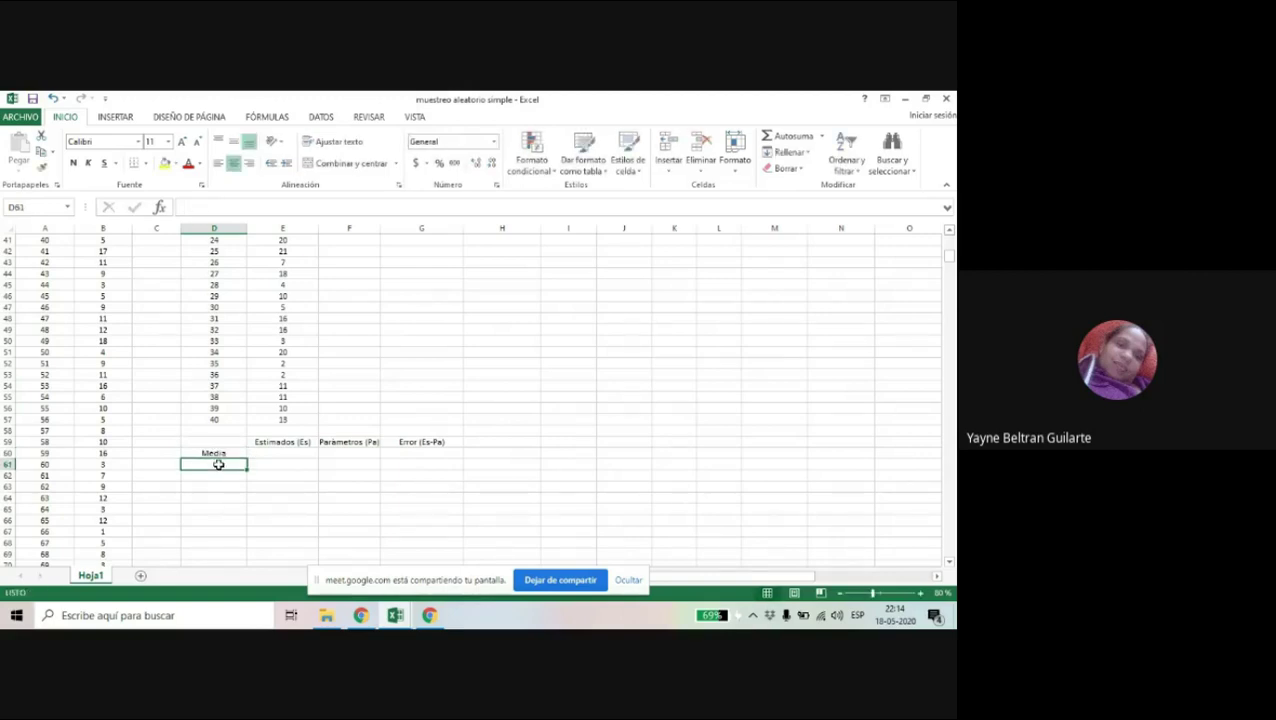
type("Varianza")
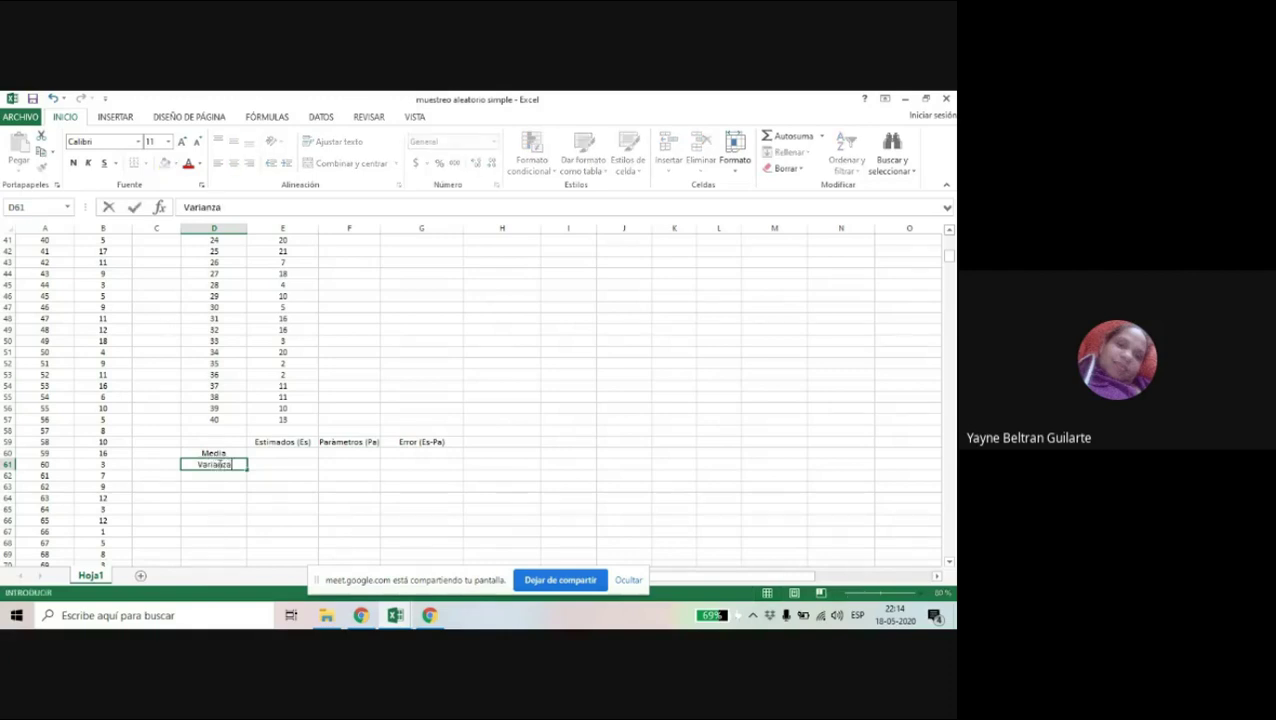
Enter the row label "Desviación estandar" in D62 and wrap its text within the cell
left_click(219, 476)
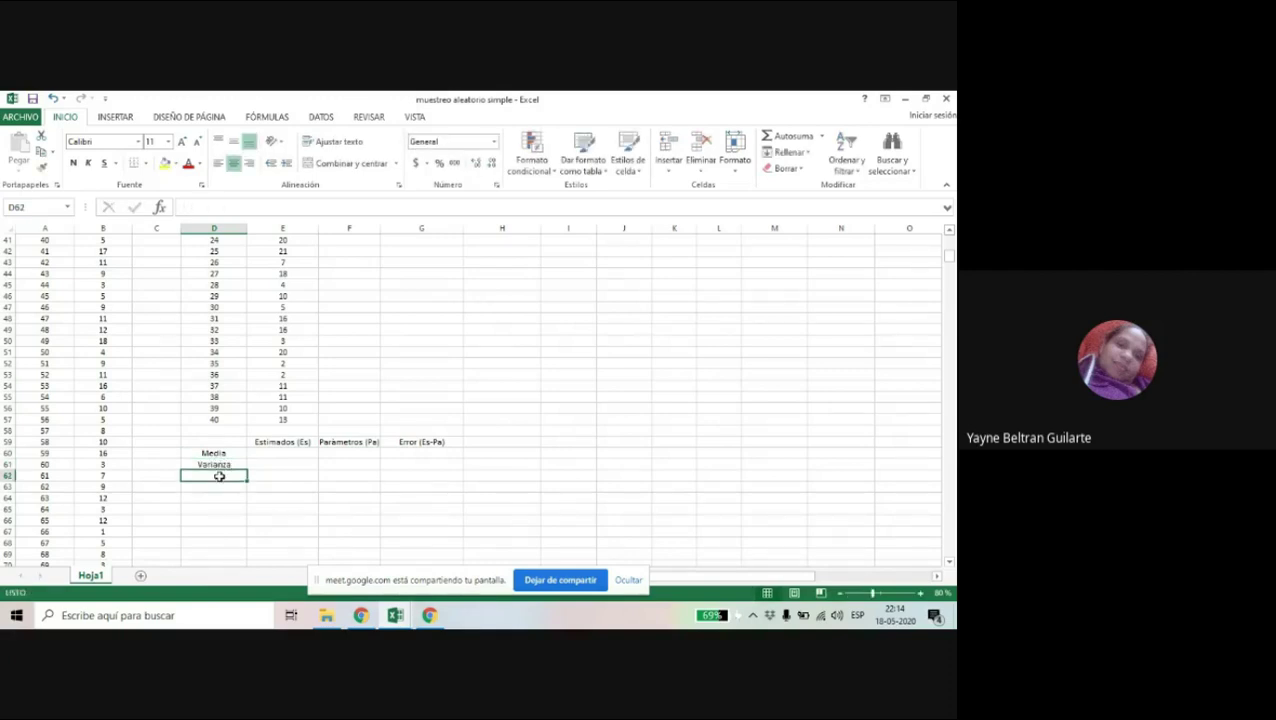
type("Desviac")
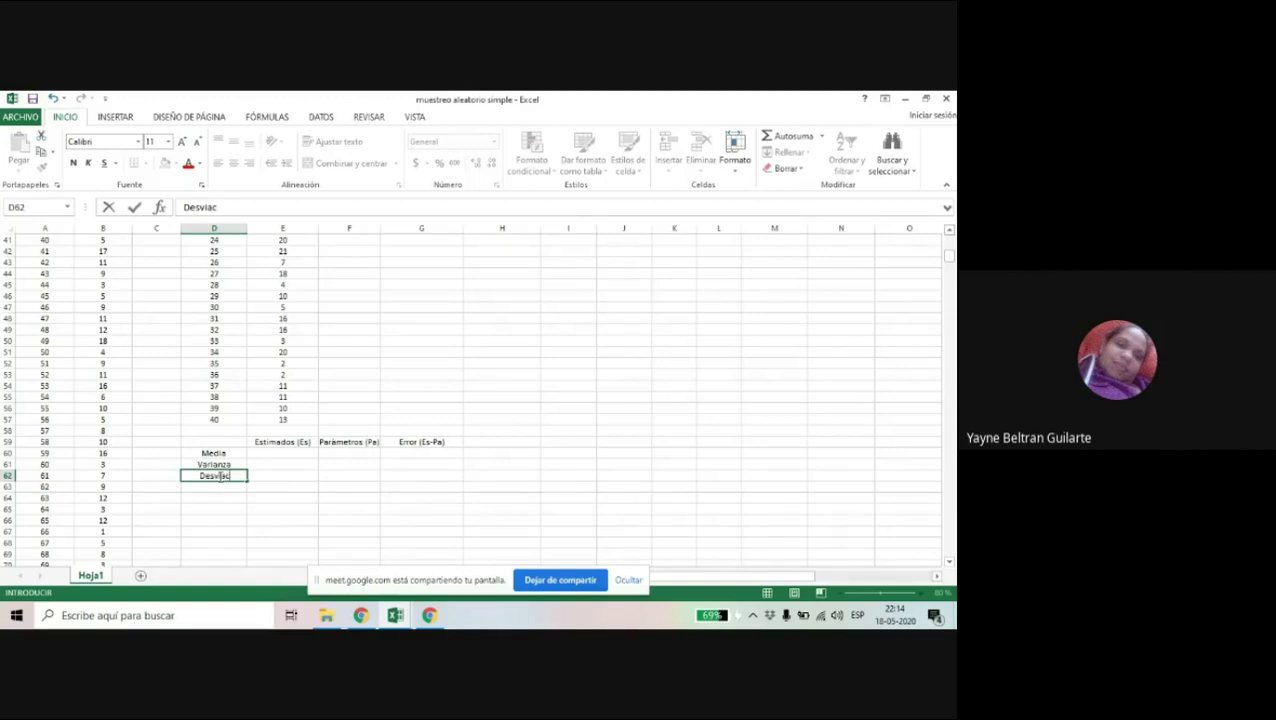
type("ión estándar")
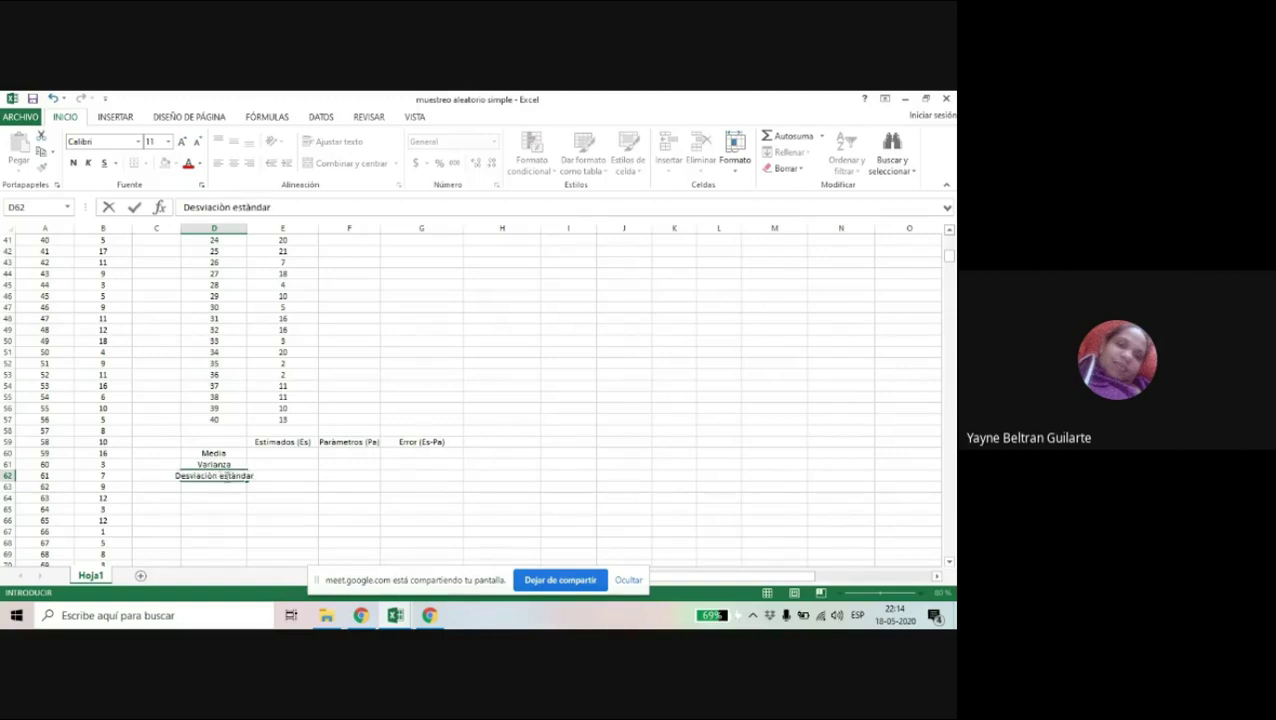
left_click(236, 476)
key("BackSpace")
type("a")
left_click(262, 541)
left_click(214, 476)
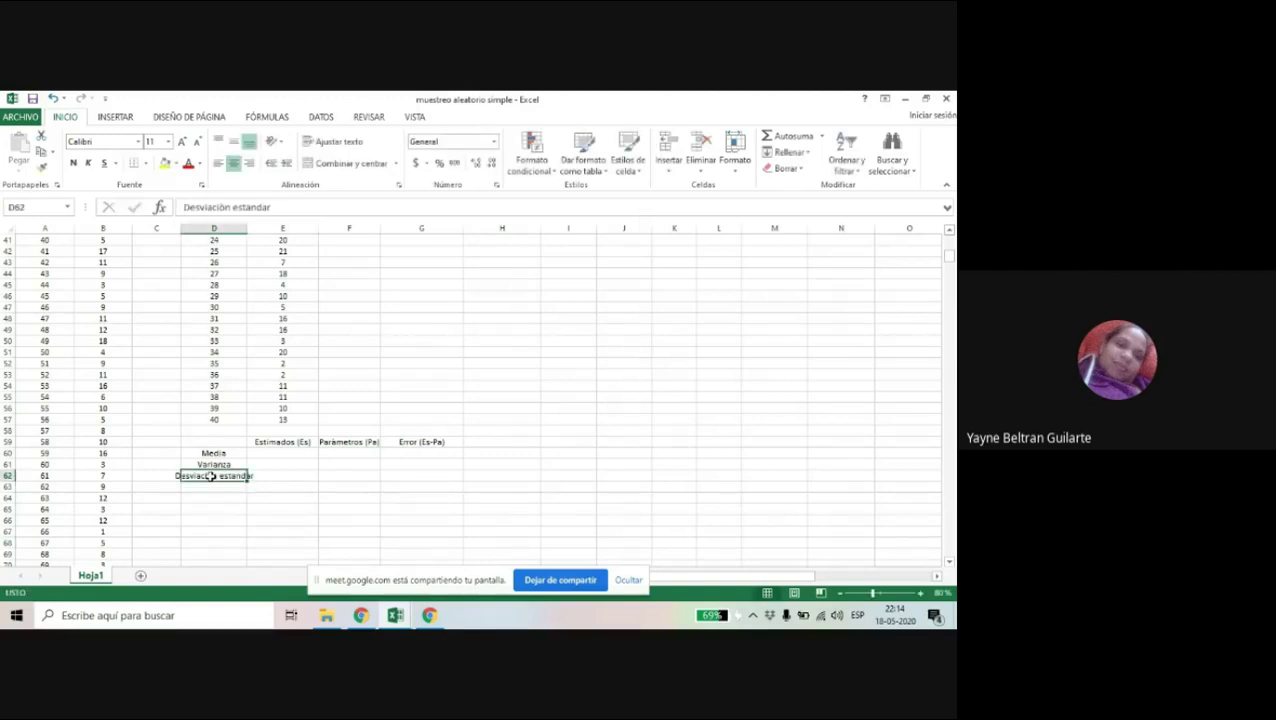
left_click(345, 142)
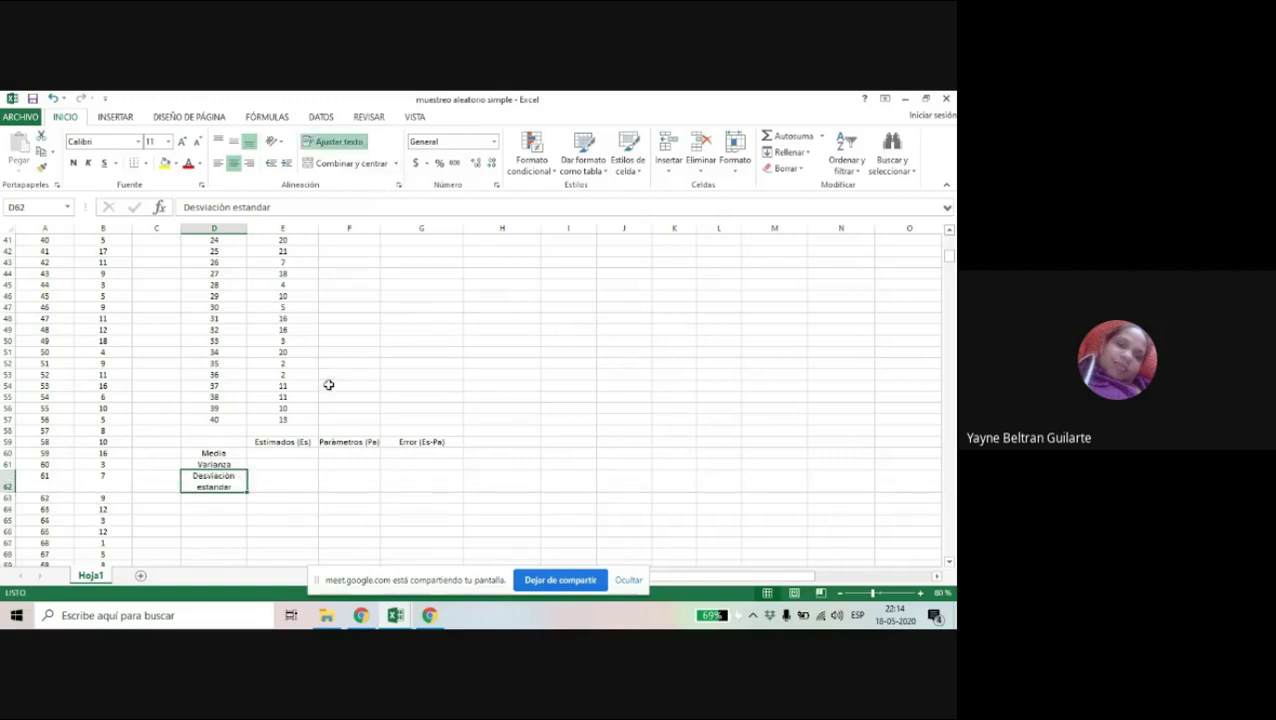
Calculate the sample mean in E60 with =PROMEDIO(E18:E57)
left_click(293, 455)
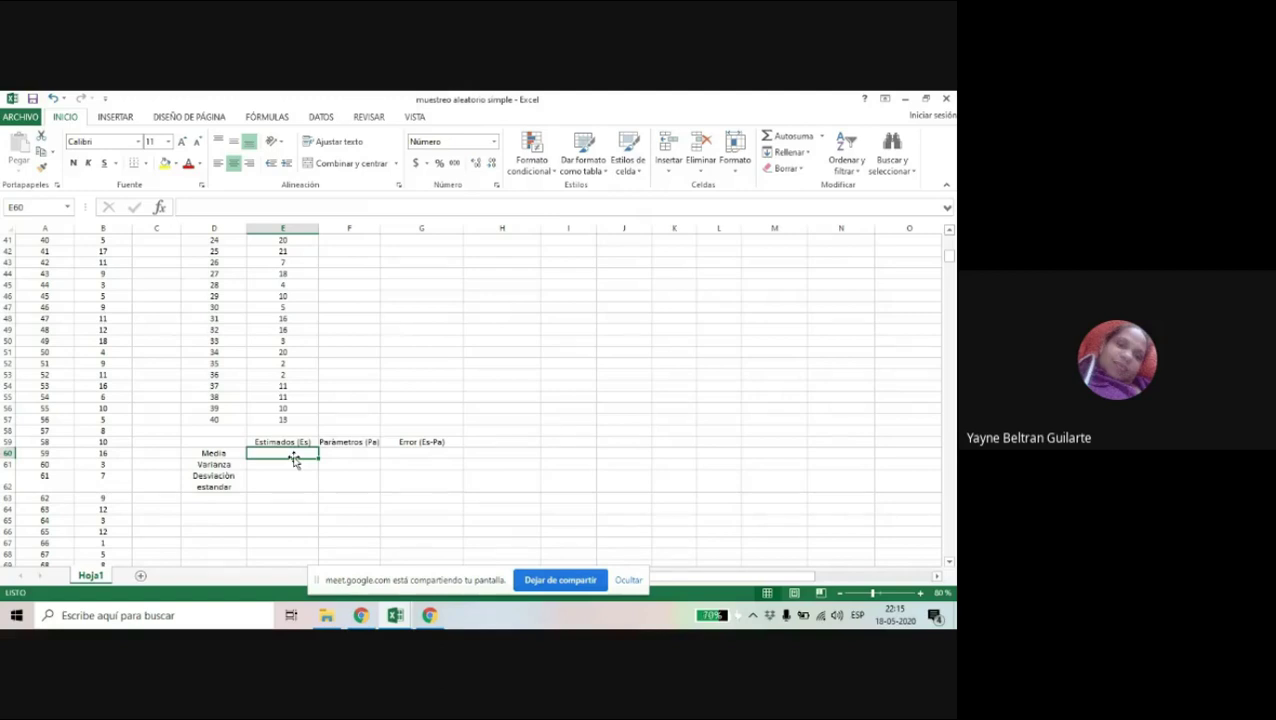
type("=")
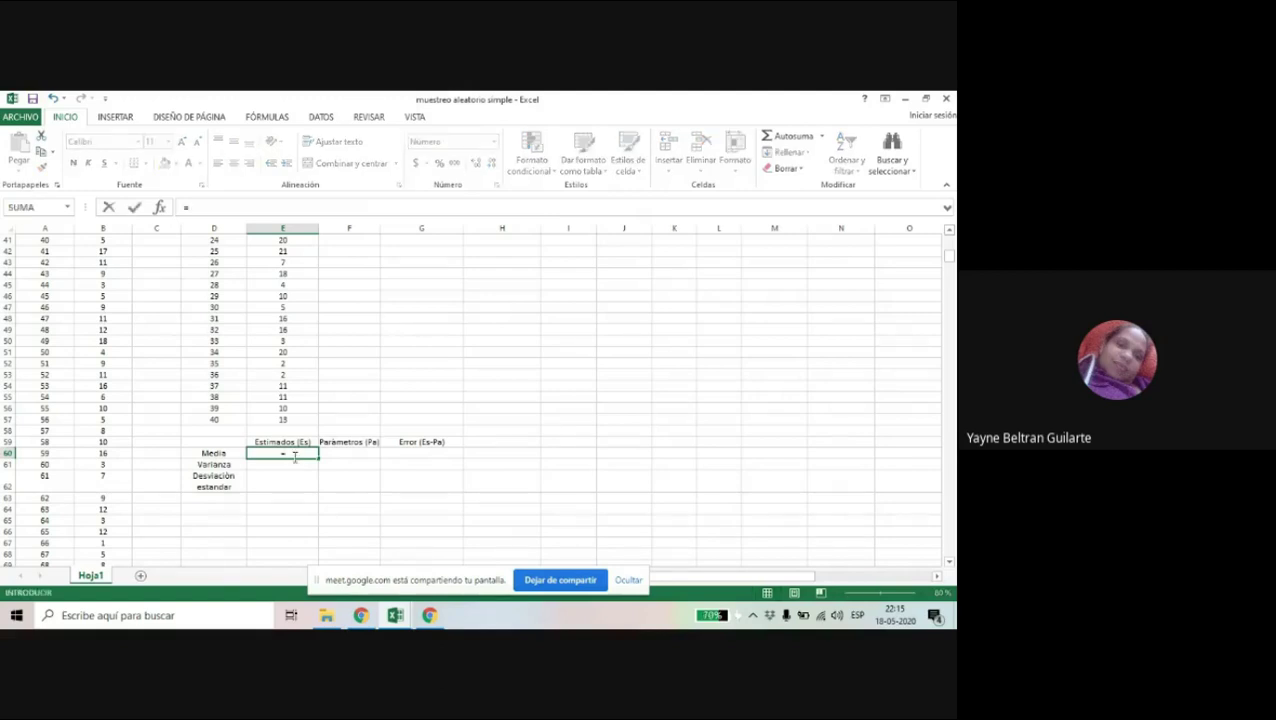
type("prom")
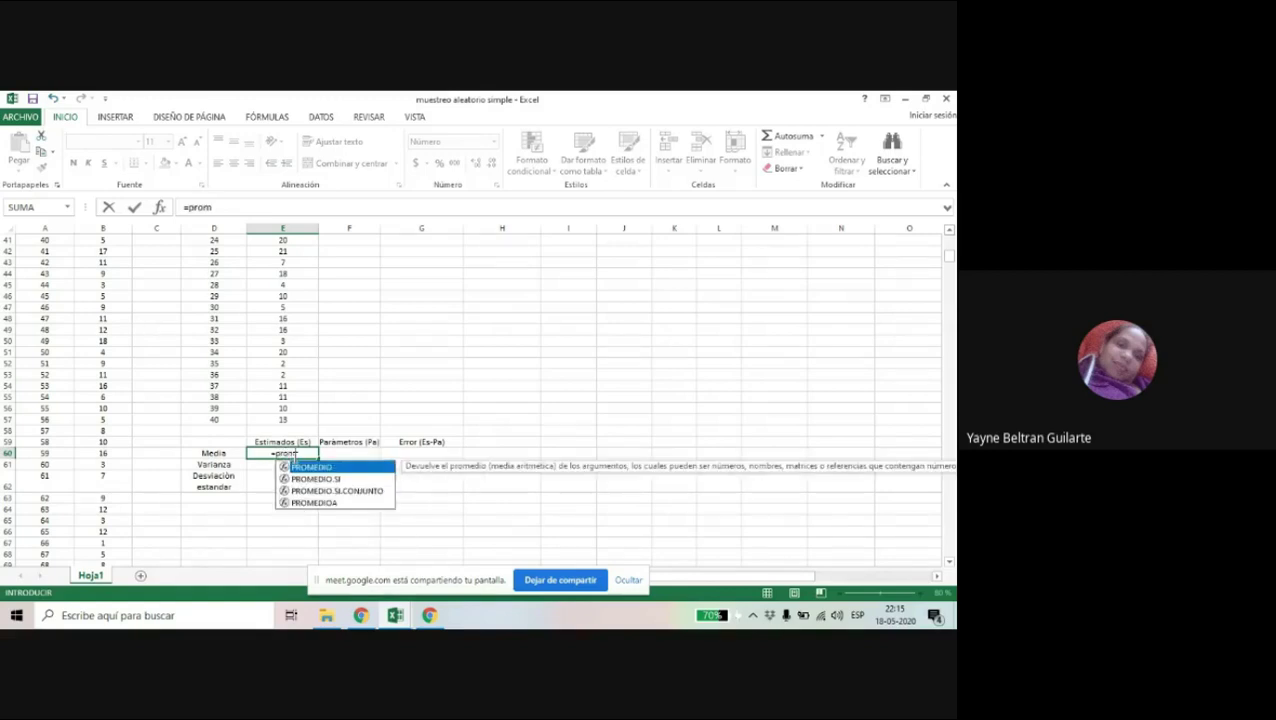
double_click(331, 469)
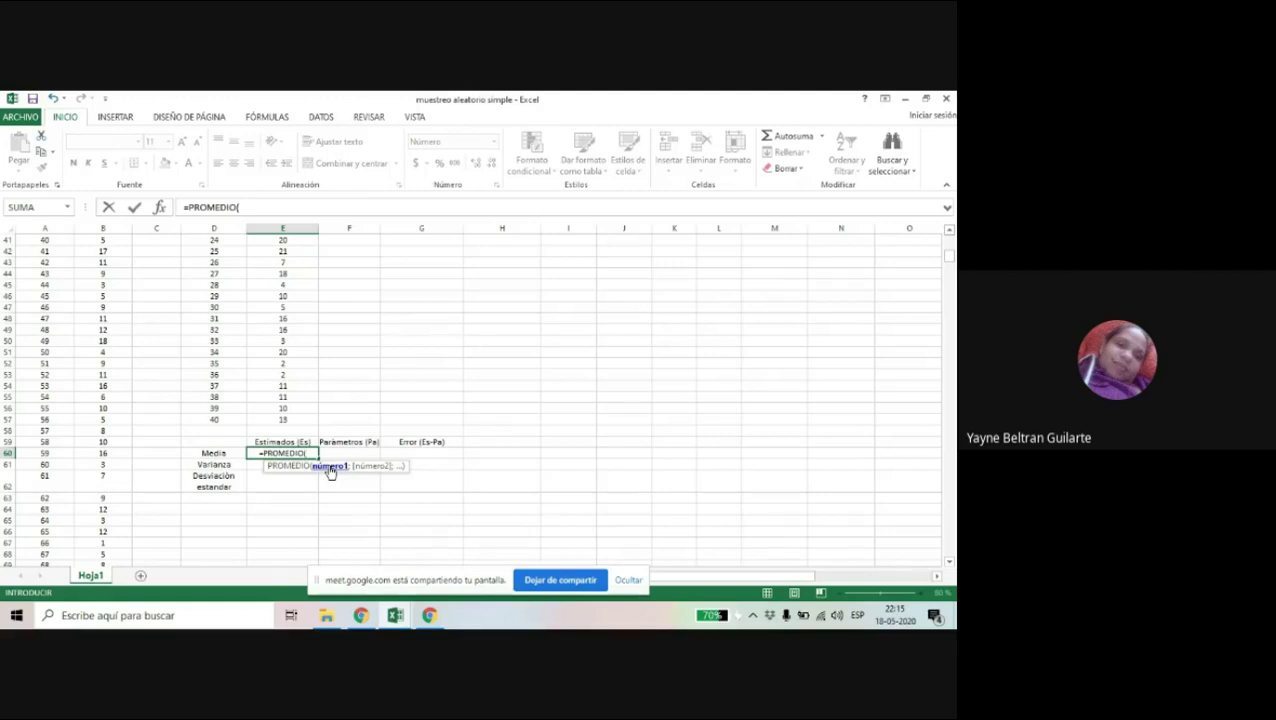
left_click(285, 419)
left_click_drag(285, 402, 285, 273)
type(")")
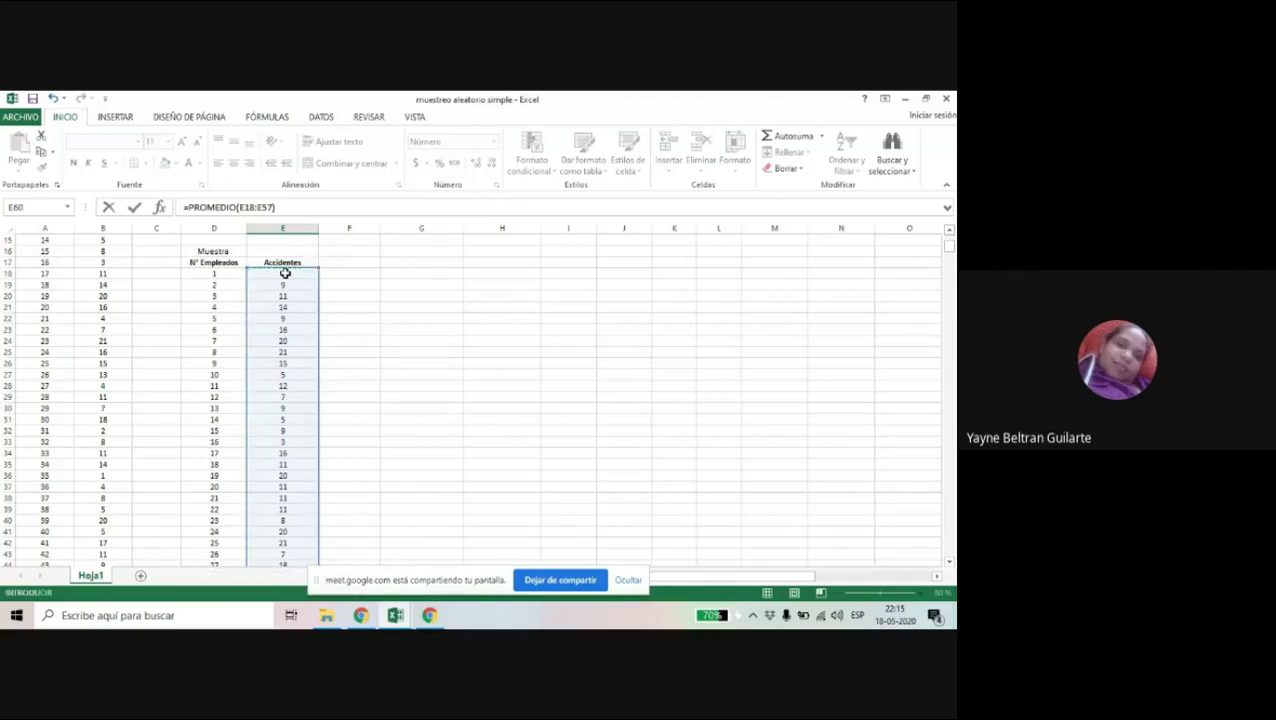
key("Return")
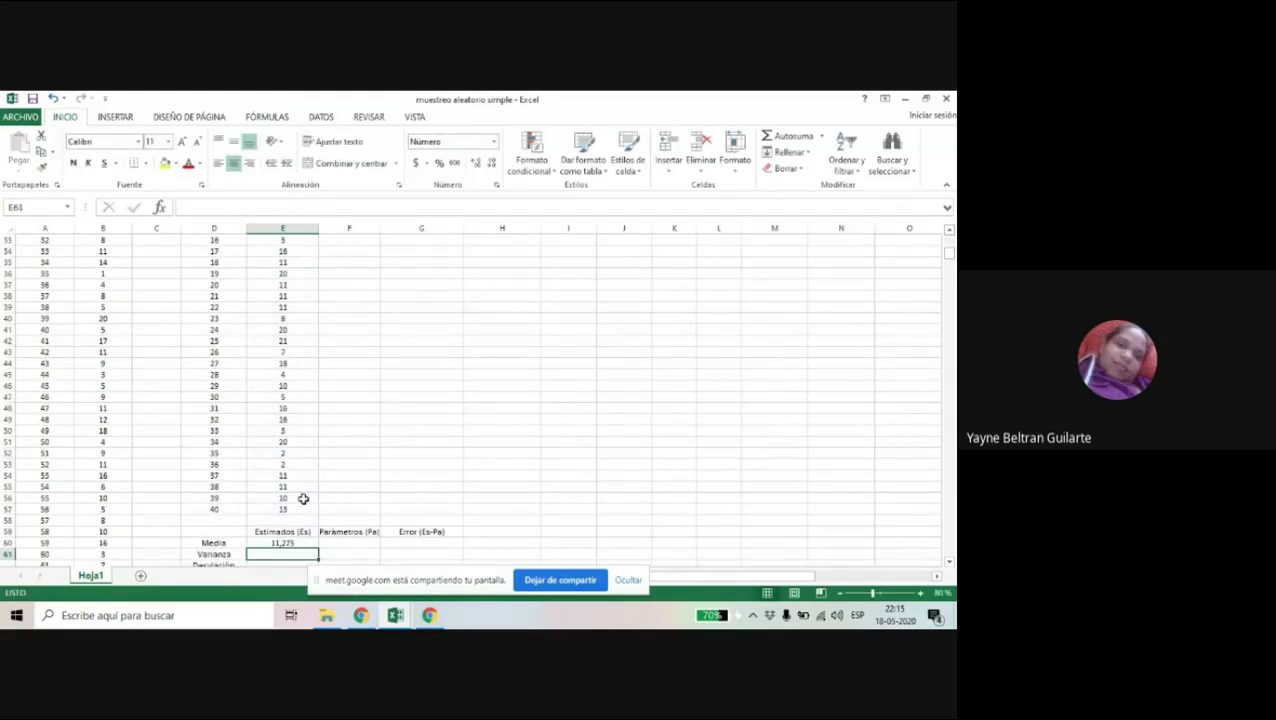
left_click(288, 542)
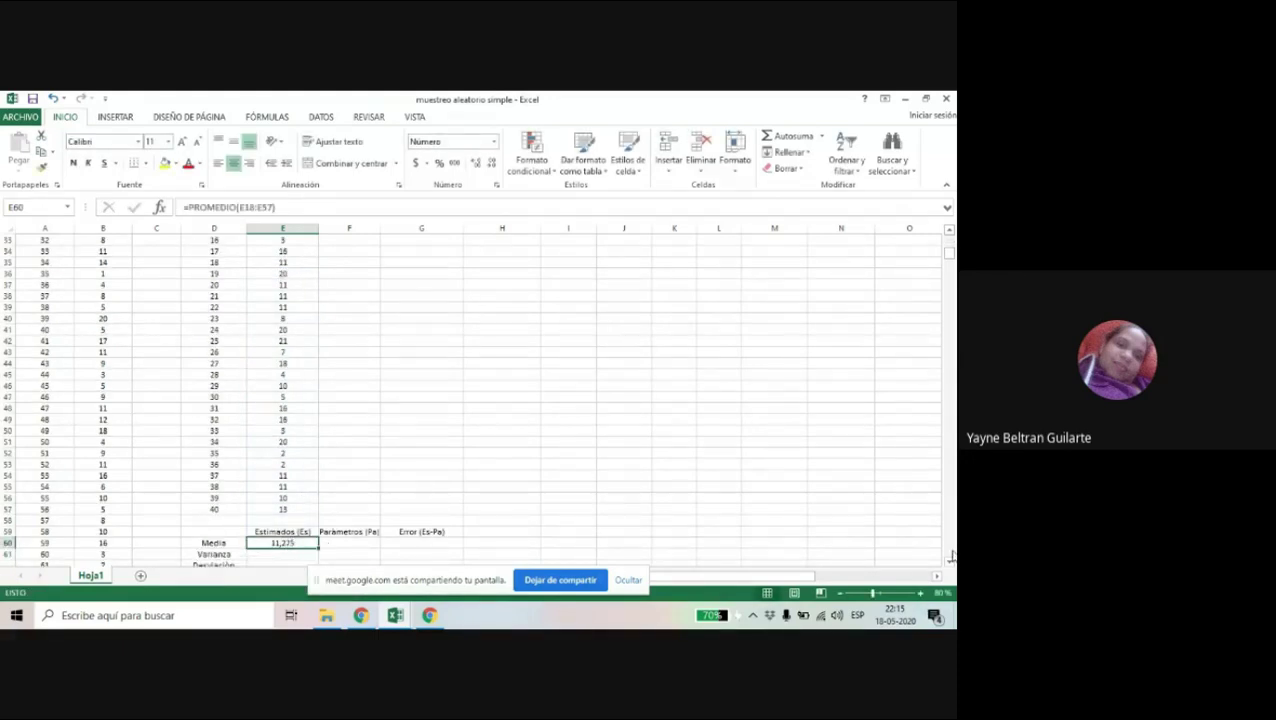
Begin a formula in E61 for the estimated variance of the sample
scroll(952, 563, "down", 3)
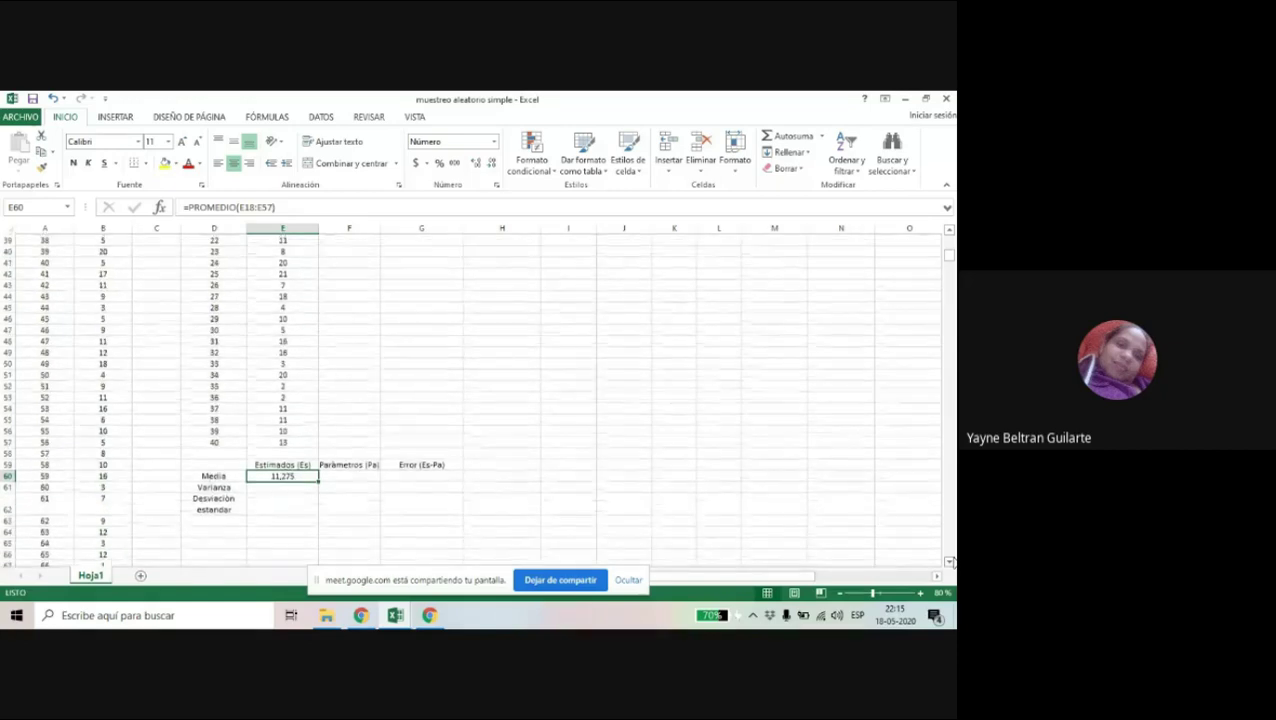
left_click(949, 562)
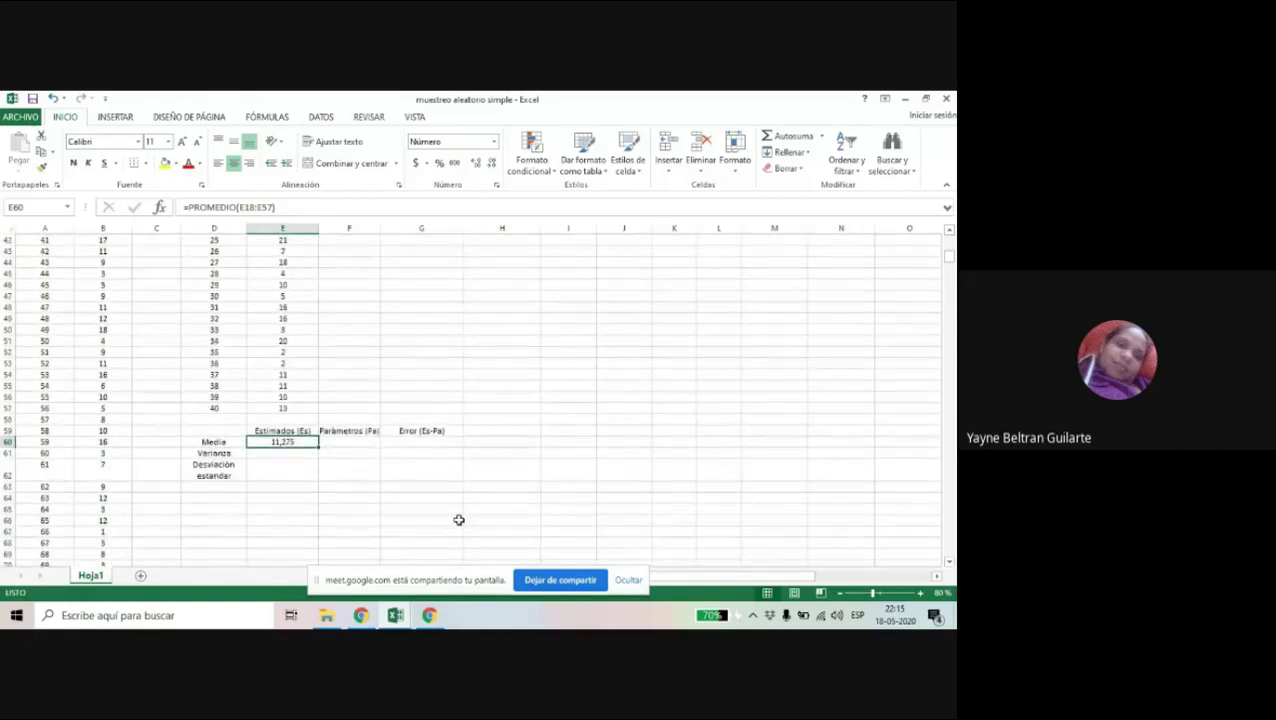
left_click(270, 454)
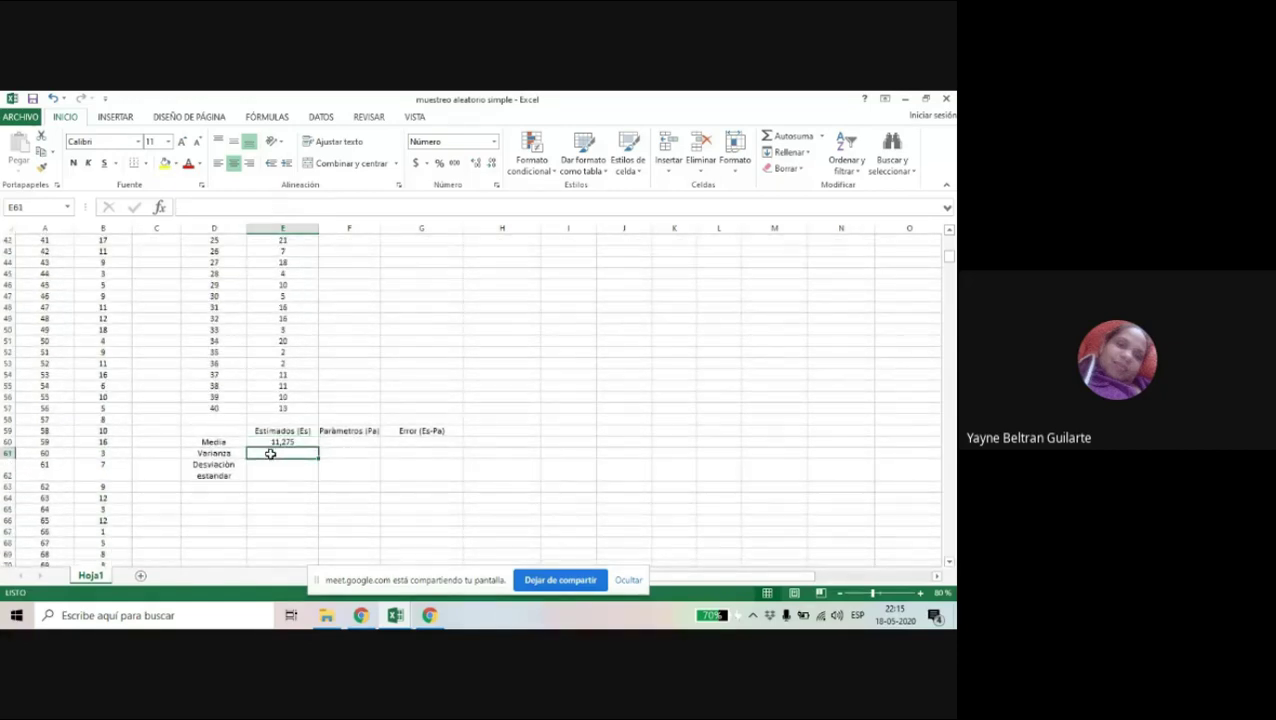
type("=")
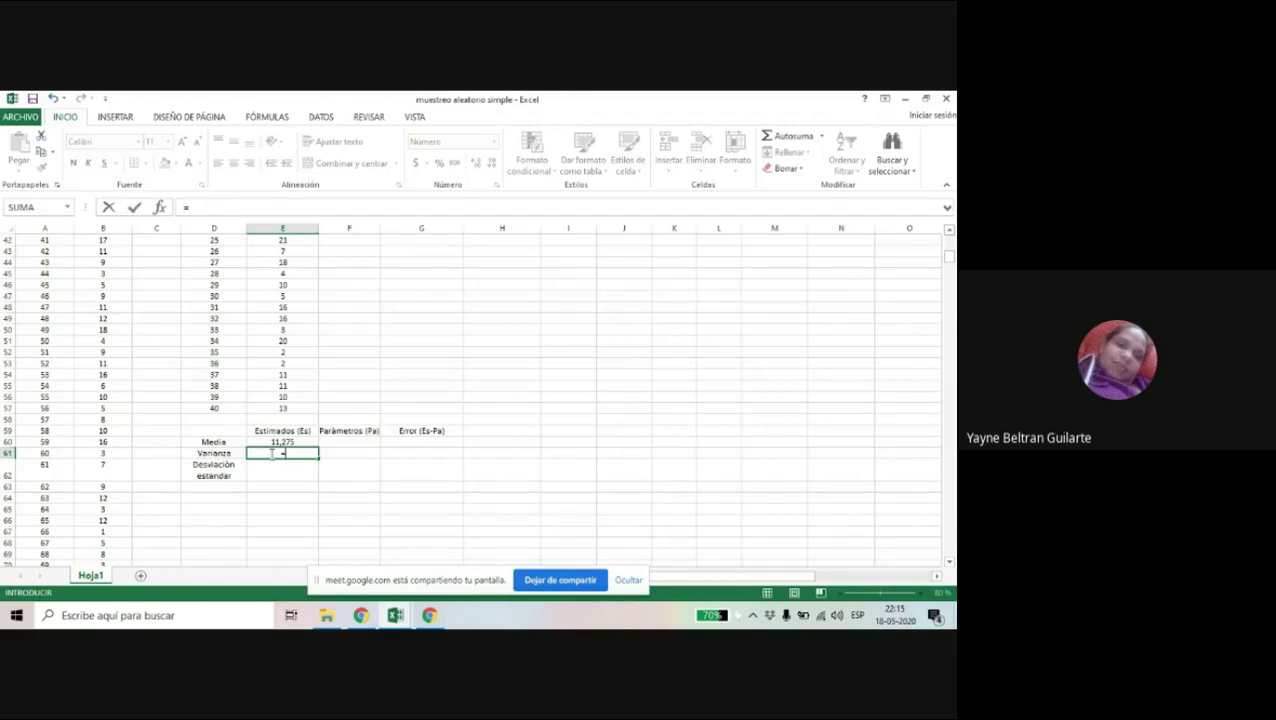
type("var")
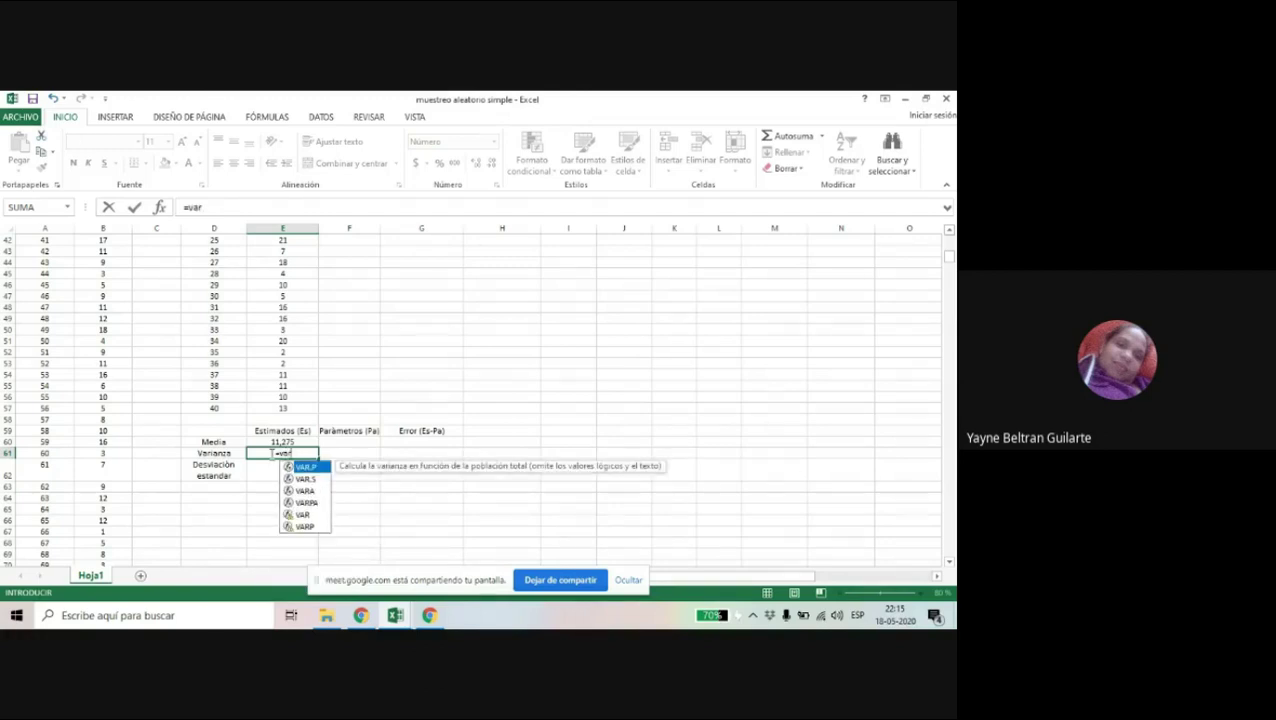
key("BackSpace")
key("BackSpace")
key("BackSpace")
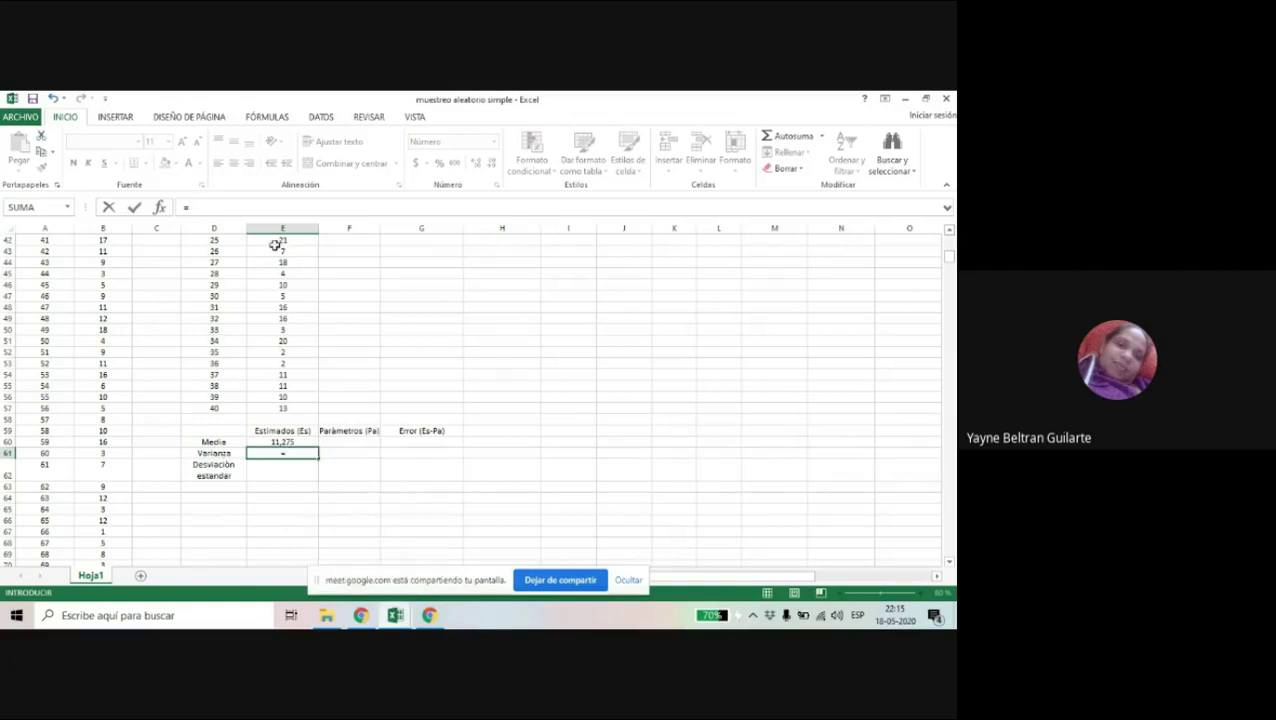
Insert the VAR.S function from the Estadísticas category into the formula in E61
left_click(160, 207)
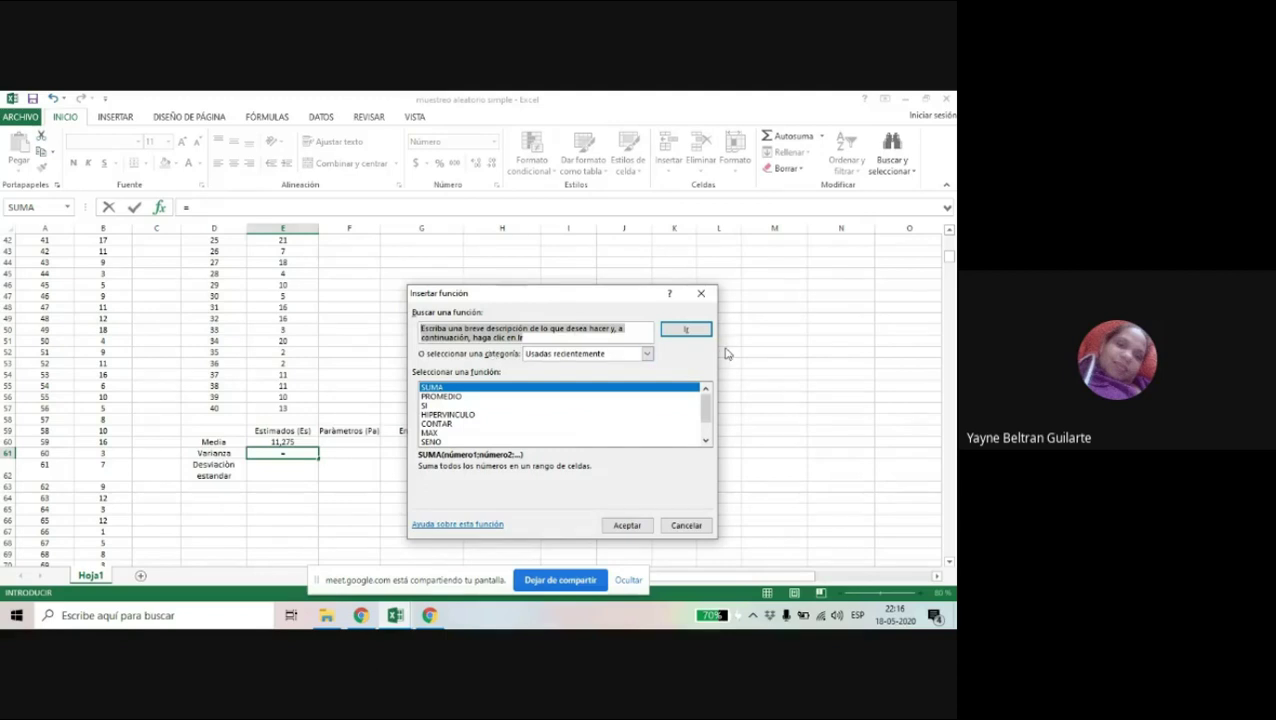
left_click(647, 354)
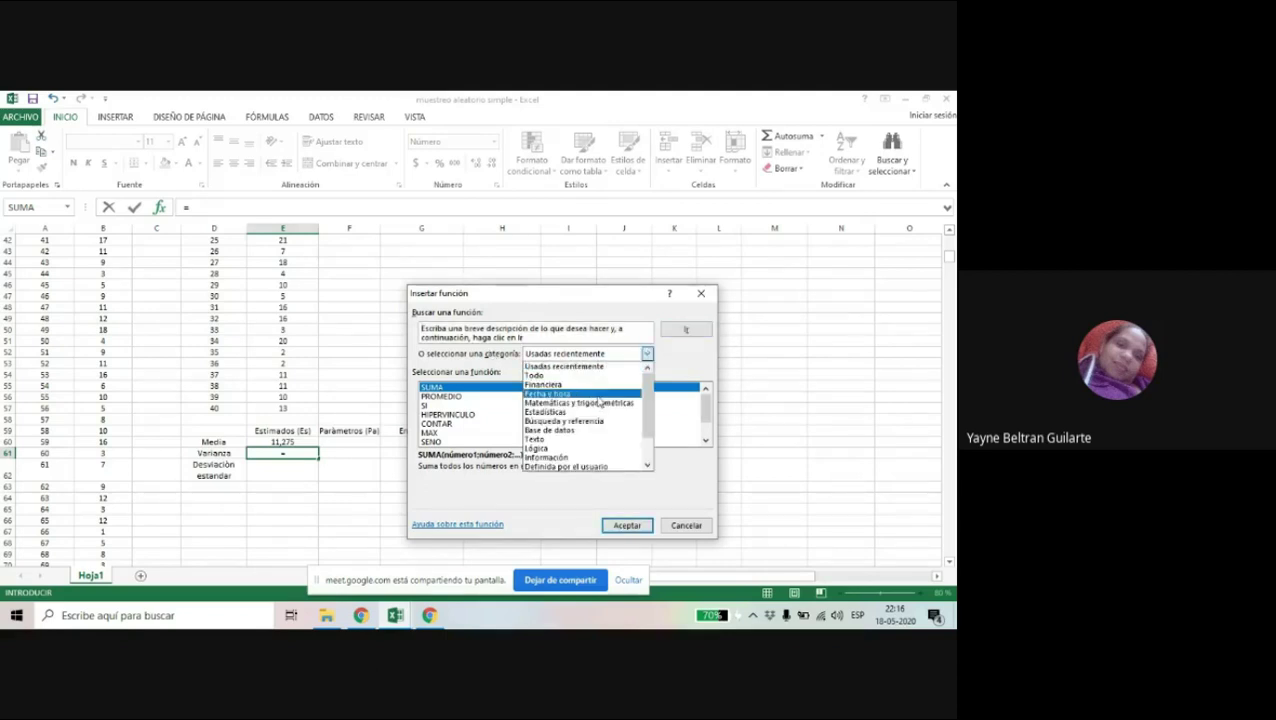
left_click(562, 413)
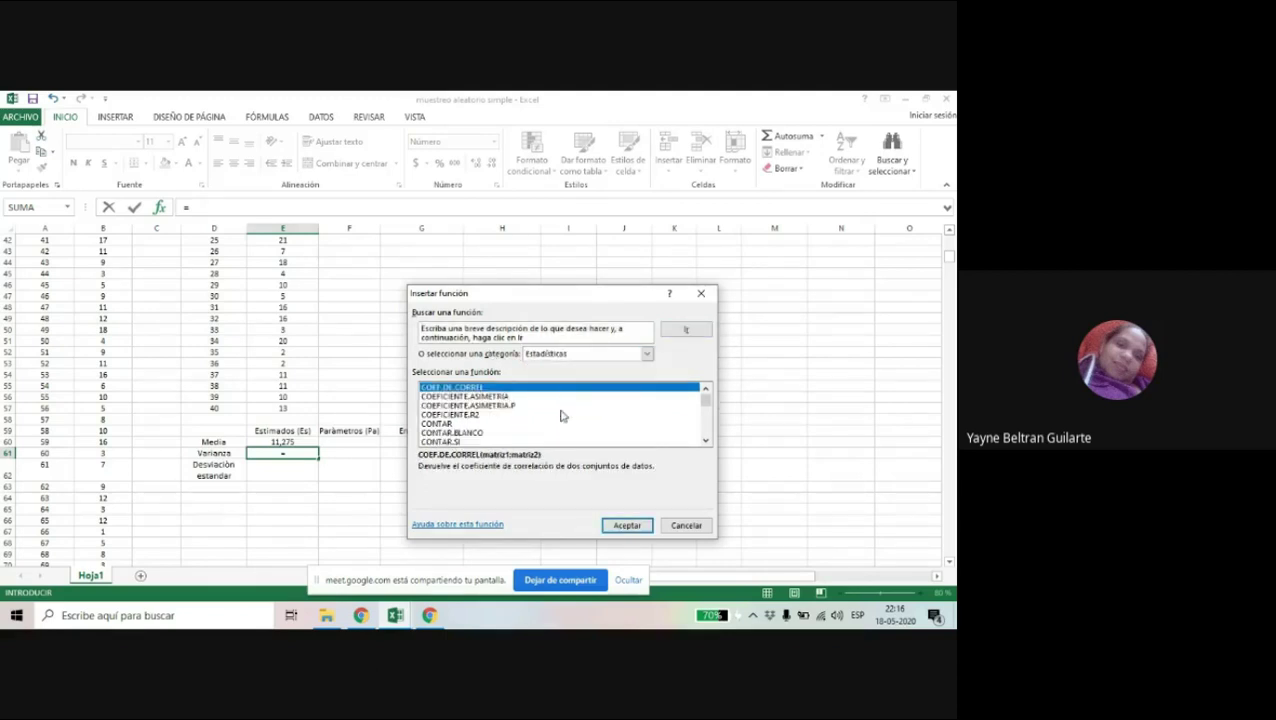
left_click(707, 441)
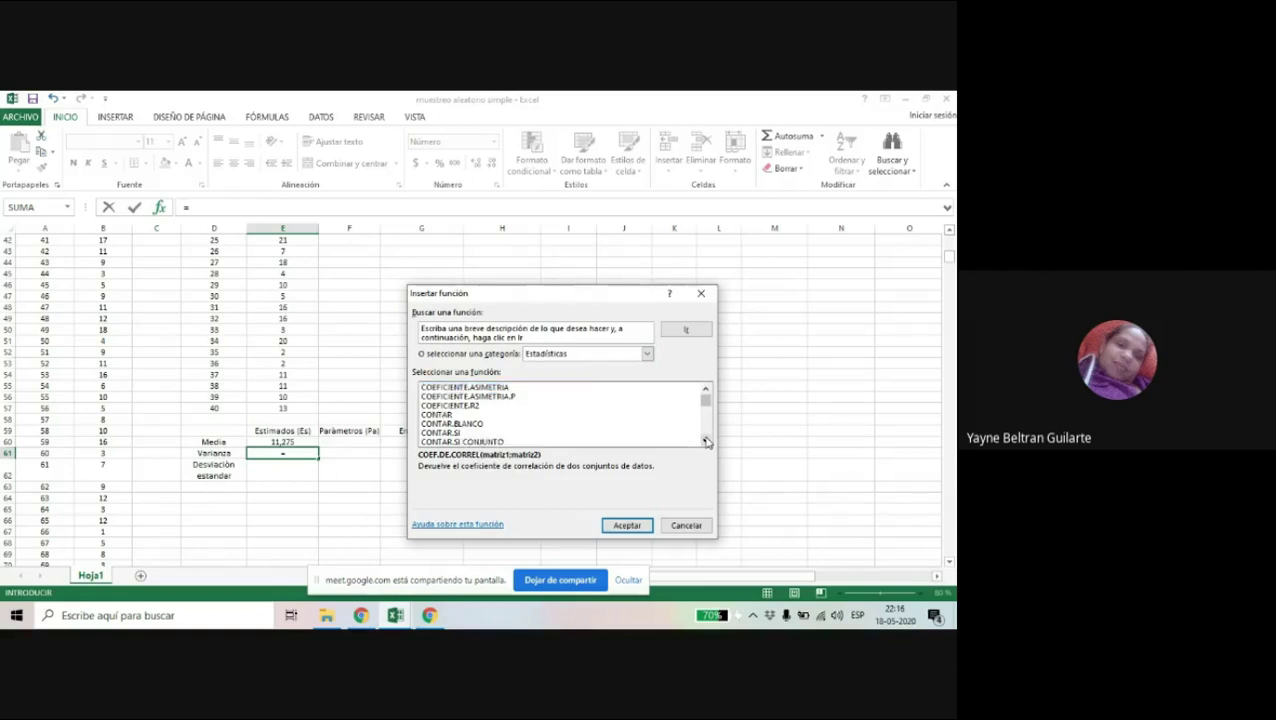
left_click(707, 441)
left_click(707, 441)
left_click(707, 441)
left_click(707, 441)
left_click(707, 441)
left_click(707, 441)
left_click(707, 441)
left_click(707, 441)
left_click(707, 441)
left_click(707, 441)
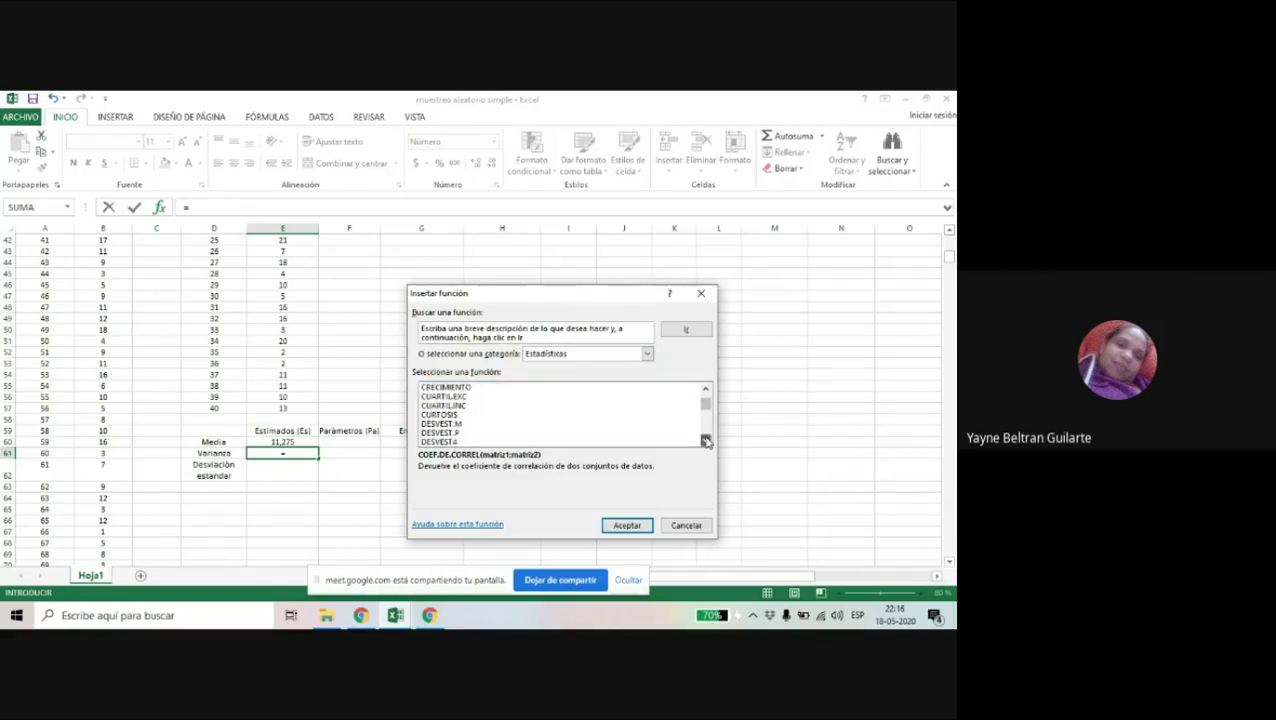
left_click(707, 441)
left_click(707, 441)
left_click(707, 441)
left_click(707, 441)
left_click(707, 441)
left_click(707, 441)
left_click(707, 441)
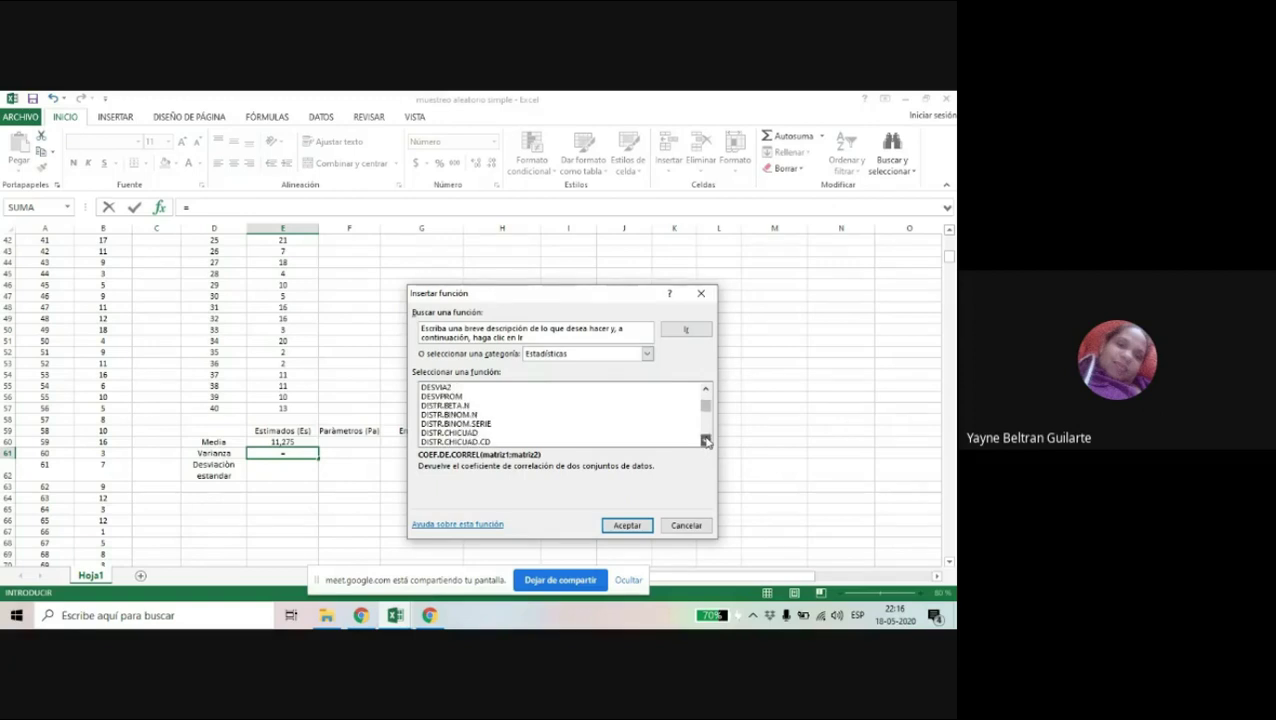
left_click(707, 441)
left_click(707, 441)
left_click(707, 441)
left_click(707, 441)
left_click(707, 441)
left_click(707, 441)
left_click(707, 441)
left_click(707, 441)
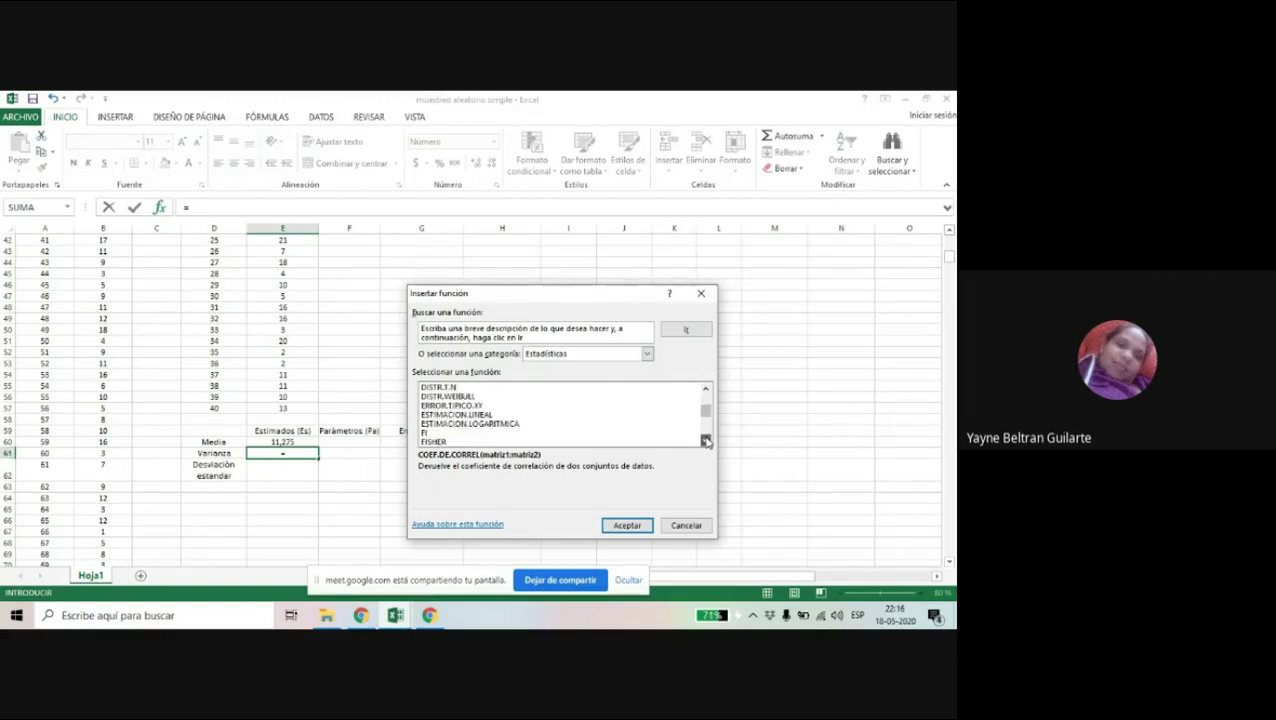
left_click(707, 441)
left_click(707, 441)
left_click(707, 441)
left_click(707, 441)
left_click(707, 441)
left_click(707, 441)
left_click(707, 441)
left_click(707, 441)
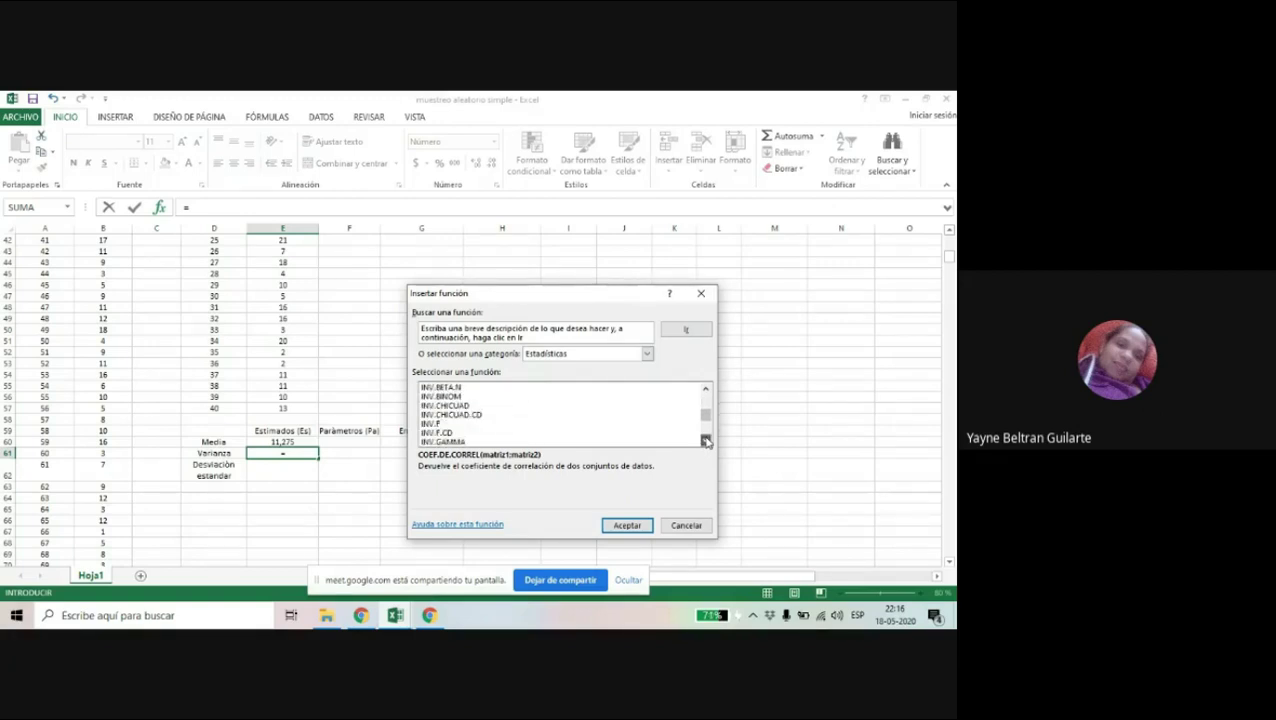
left_click(707, 441)
left_click(707, 441)
left_click(707, 441)
left_click(707, 441)
left_click(707, 441)
left_click(707, 441)
left_click(707, 441)
left_click(707, 441)
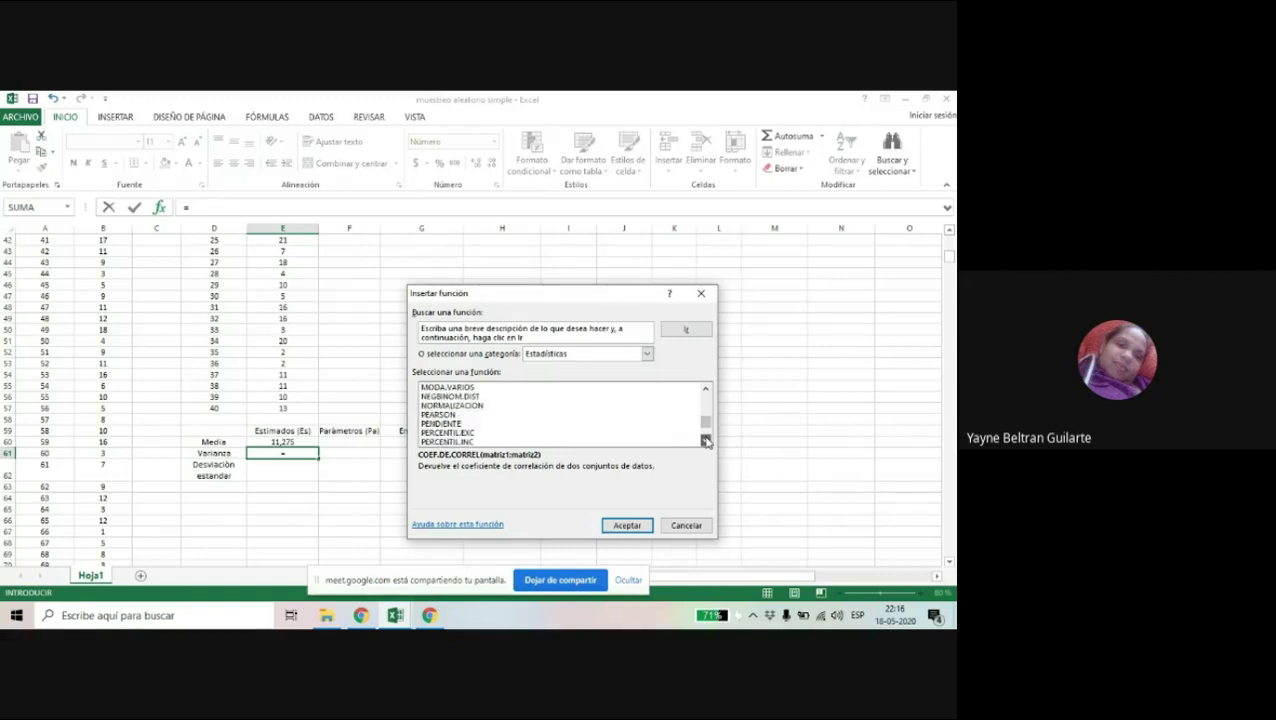
left_click(707, 441)
left_click(707, 441)
left_click(707, 441)
left_click(707, 441)
left_click(707, 441)
left_click(707, 441)
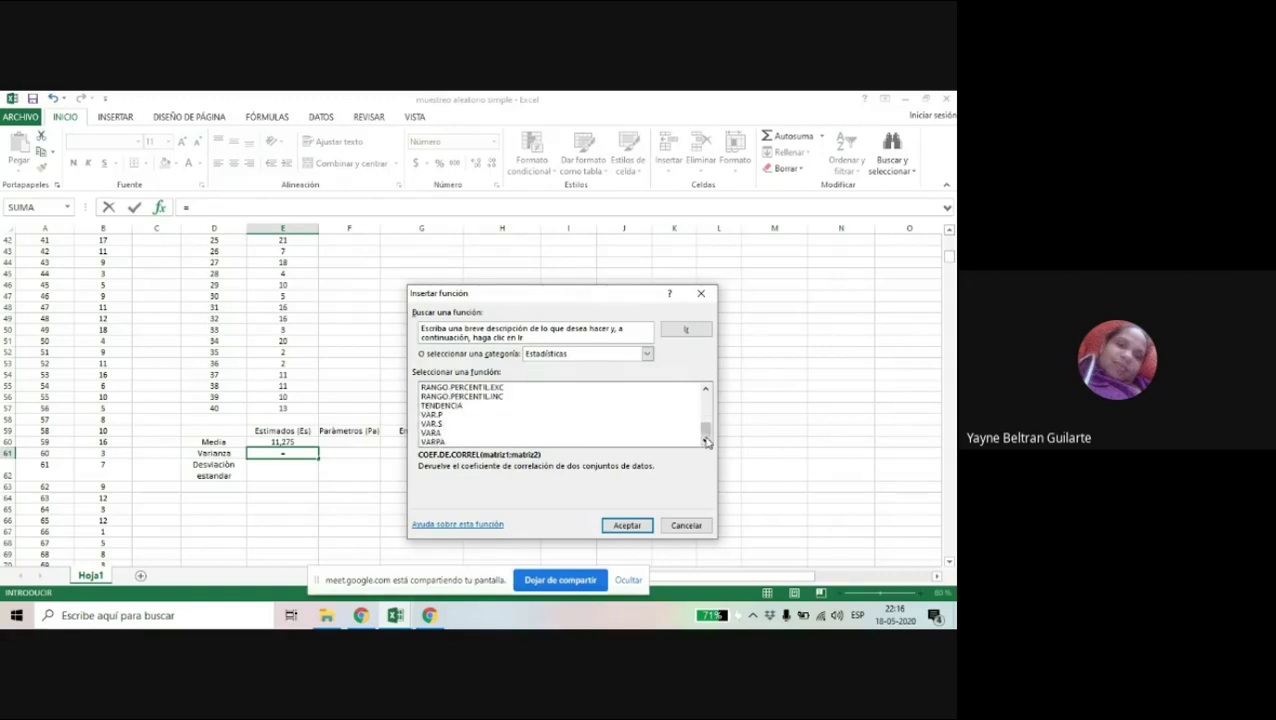
left_click(435, 424)
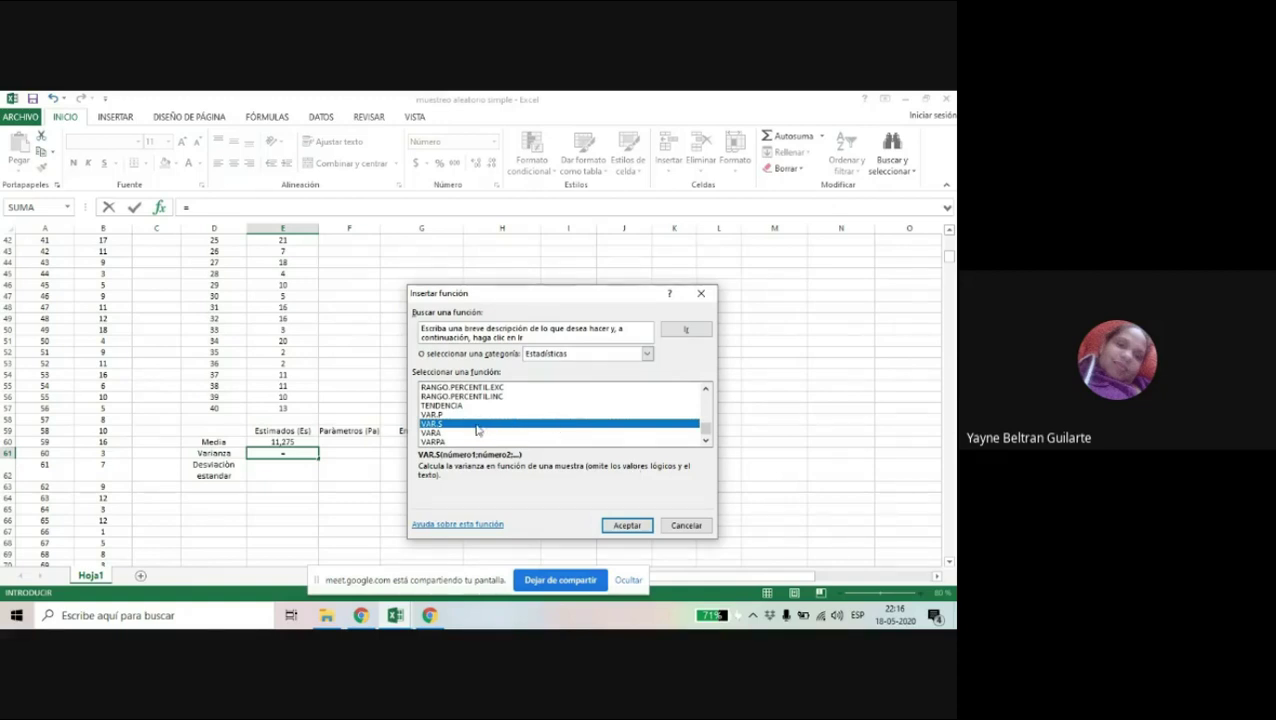
left_click(625, 525)
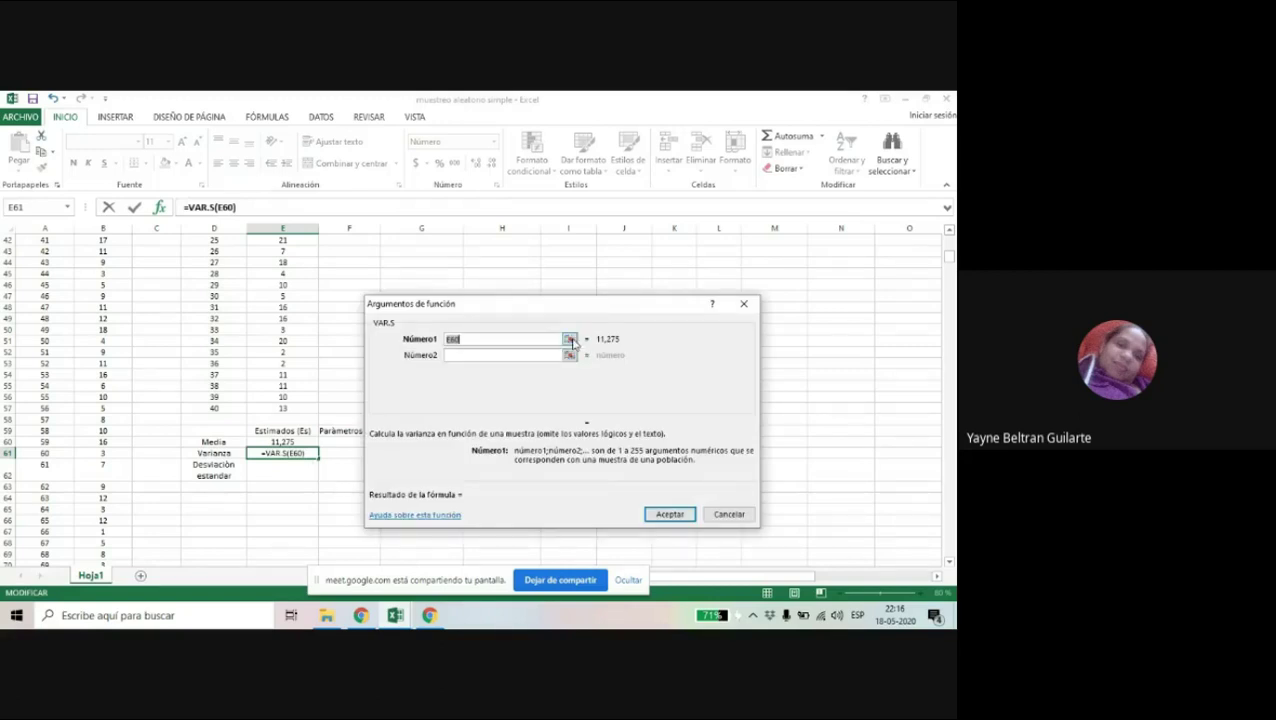
Set the VAR.S argument Número1 to the sample accidents E18:E57 and accept the function
left_click(569, 340)
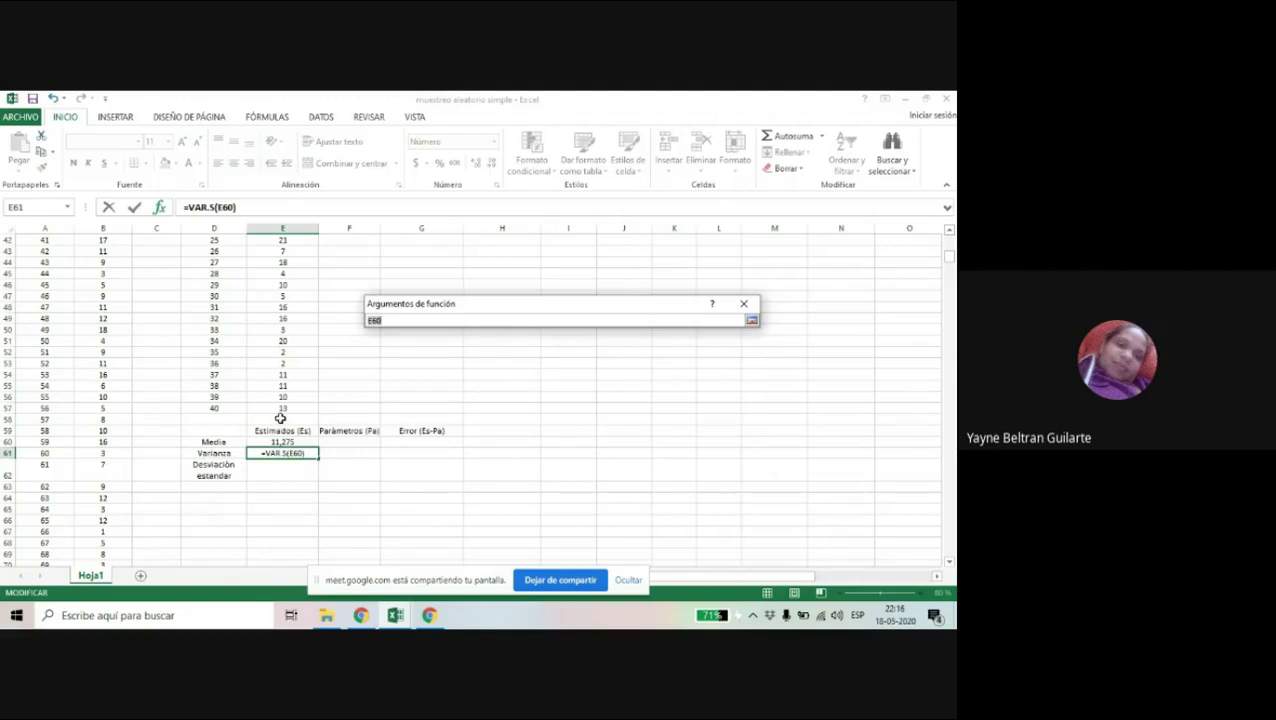
left_click_drag(279, 410, 283, 273)
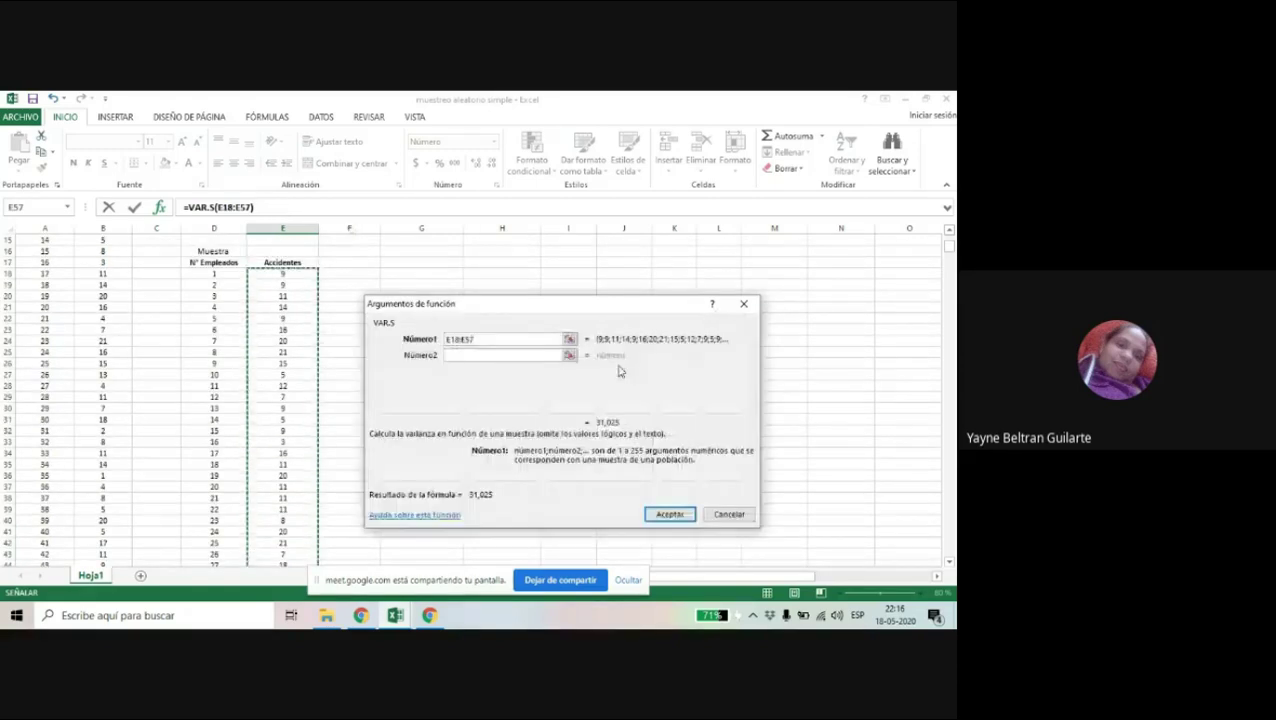
left_click(668, 514)
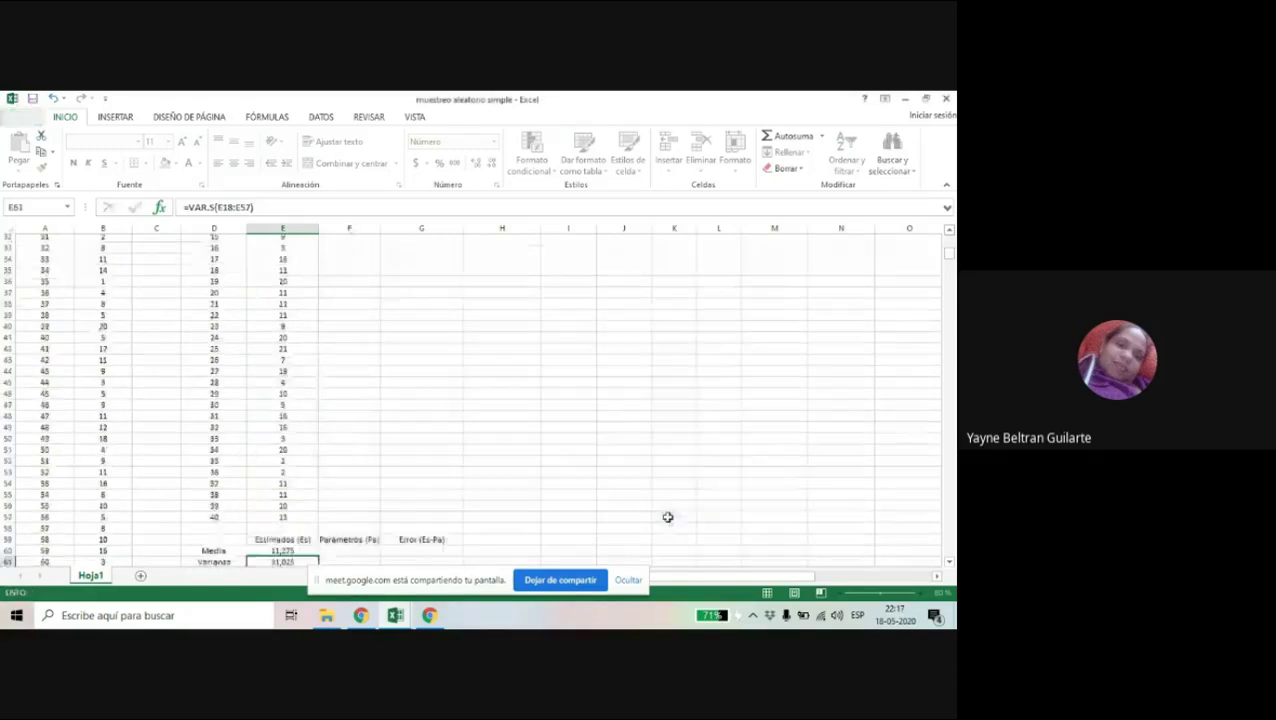
Calculate the sample standard deviation in E62 with =DESVEST.M(E18:E57)
left_click(949, 562)
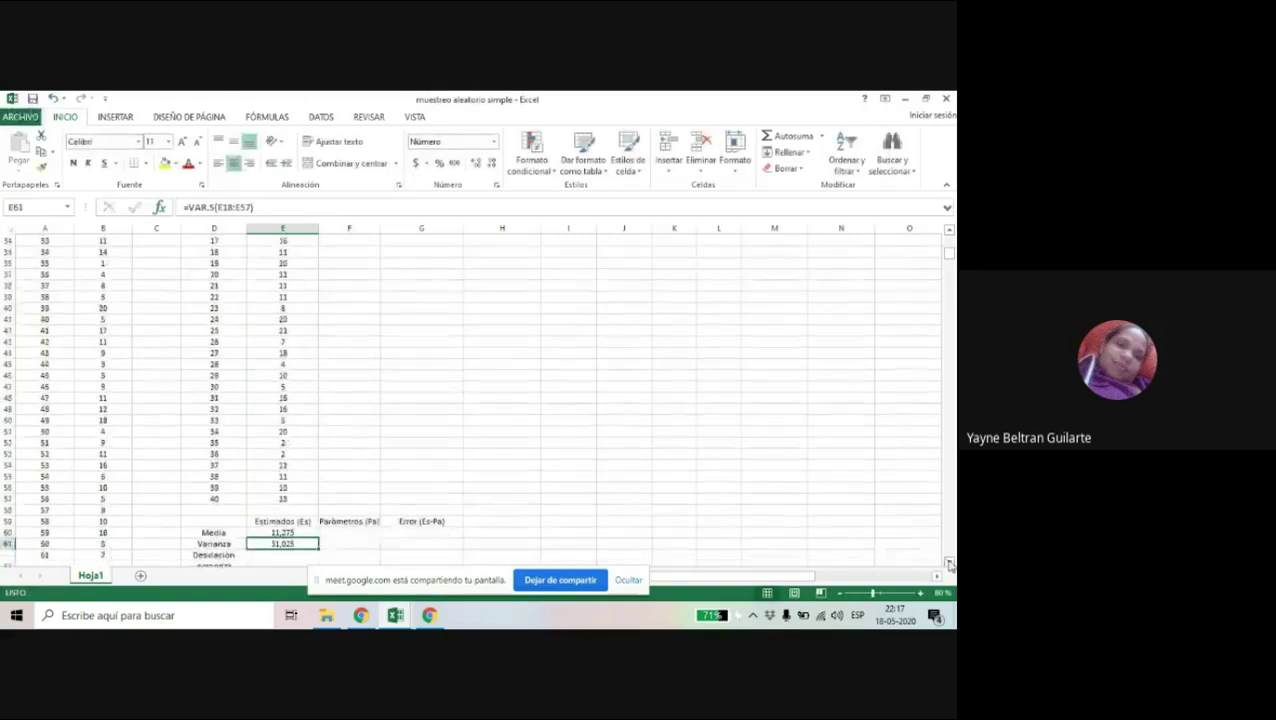
left_click(949, 562)
scroll(949, 562, "down", 2)
left_click(281, 467)
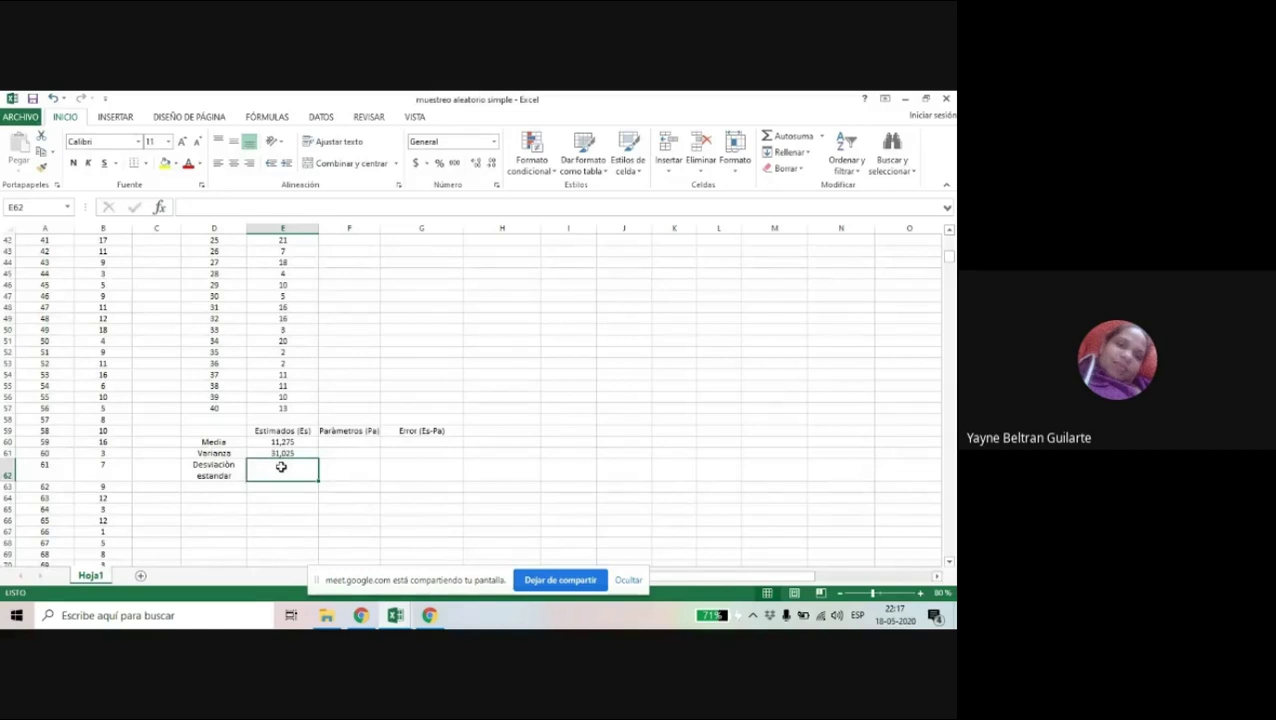
type("=")
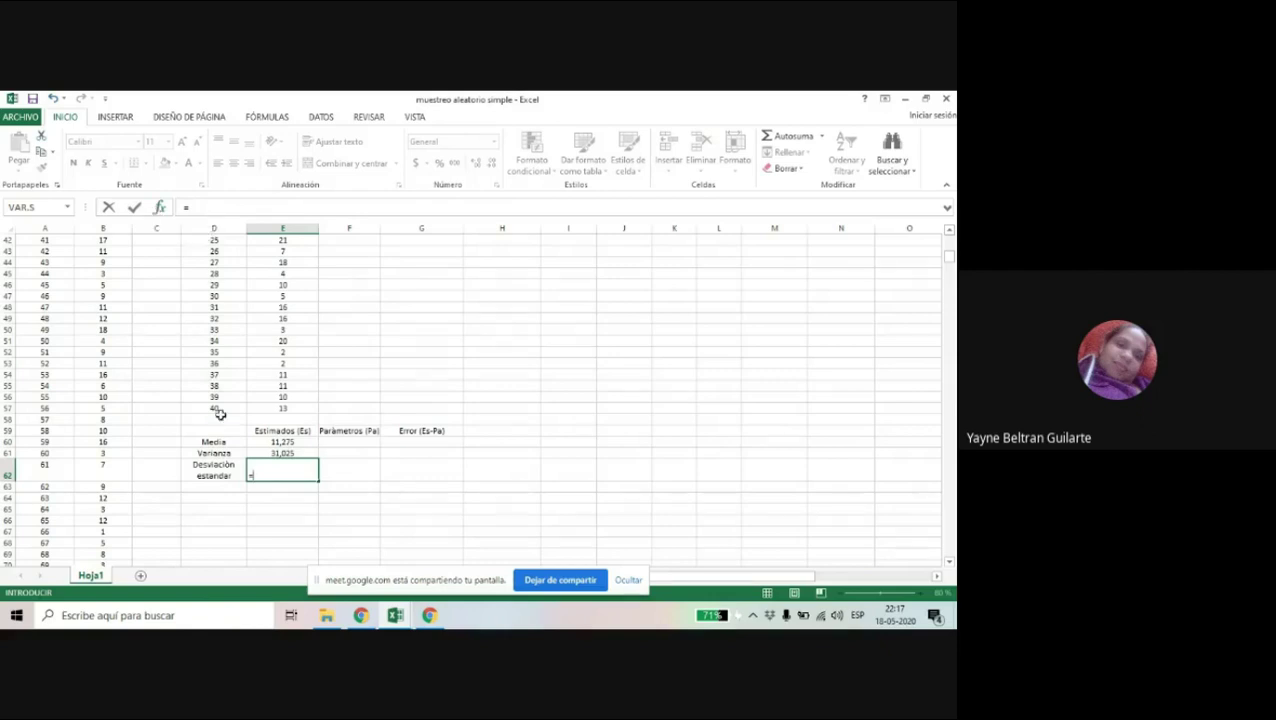
type("desv")
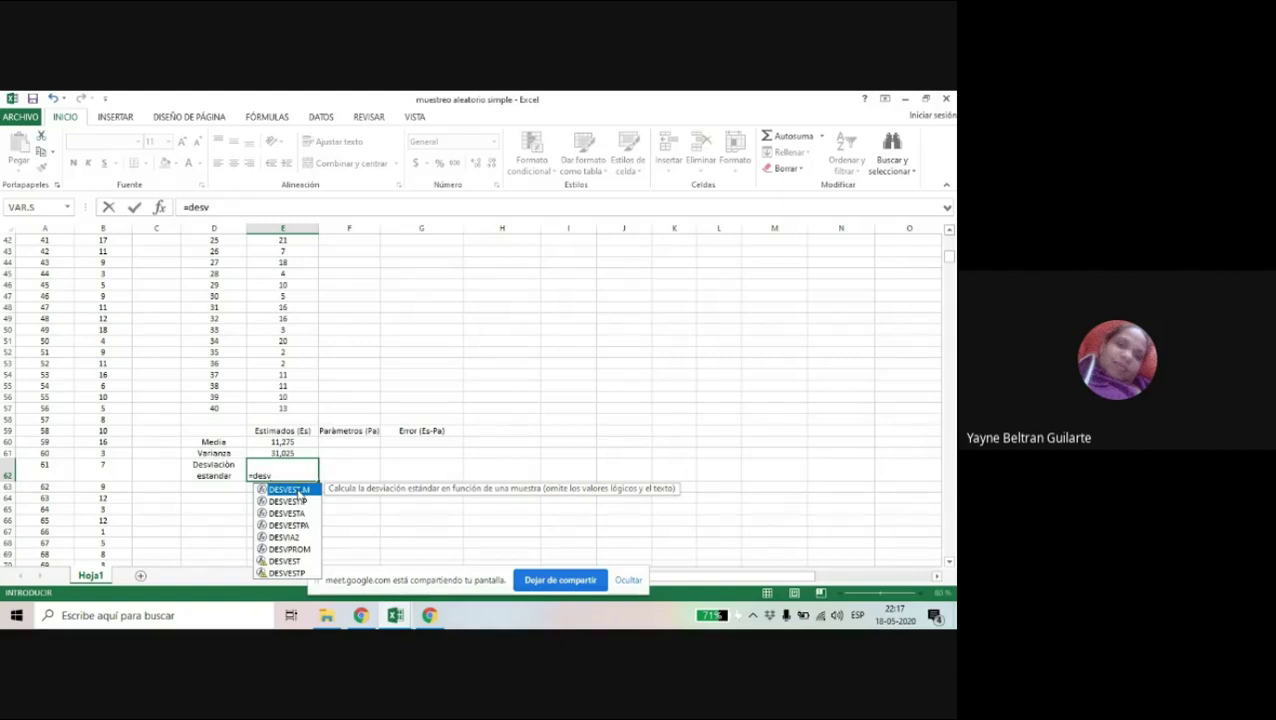
double_click(299, 490)
left_click(268, 408)
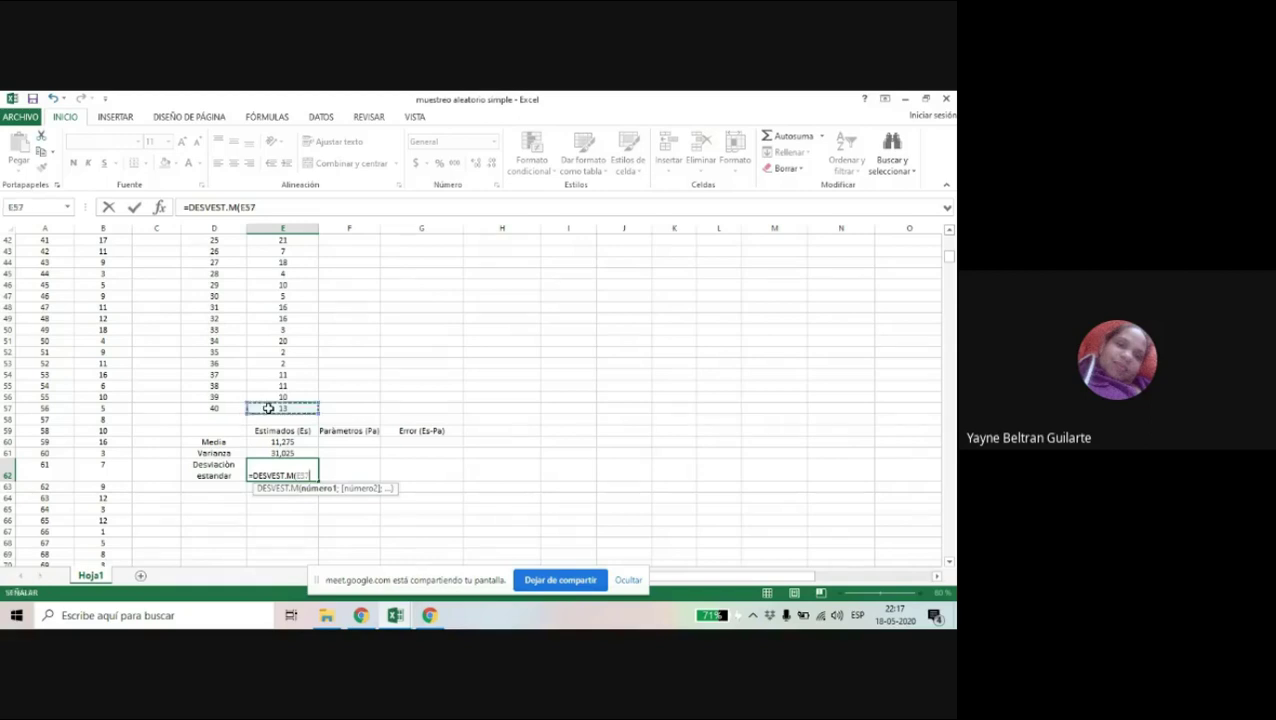
left_click_drag(268, 408, 283, 272)
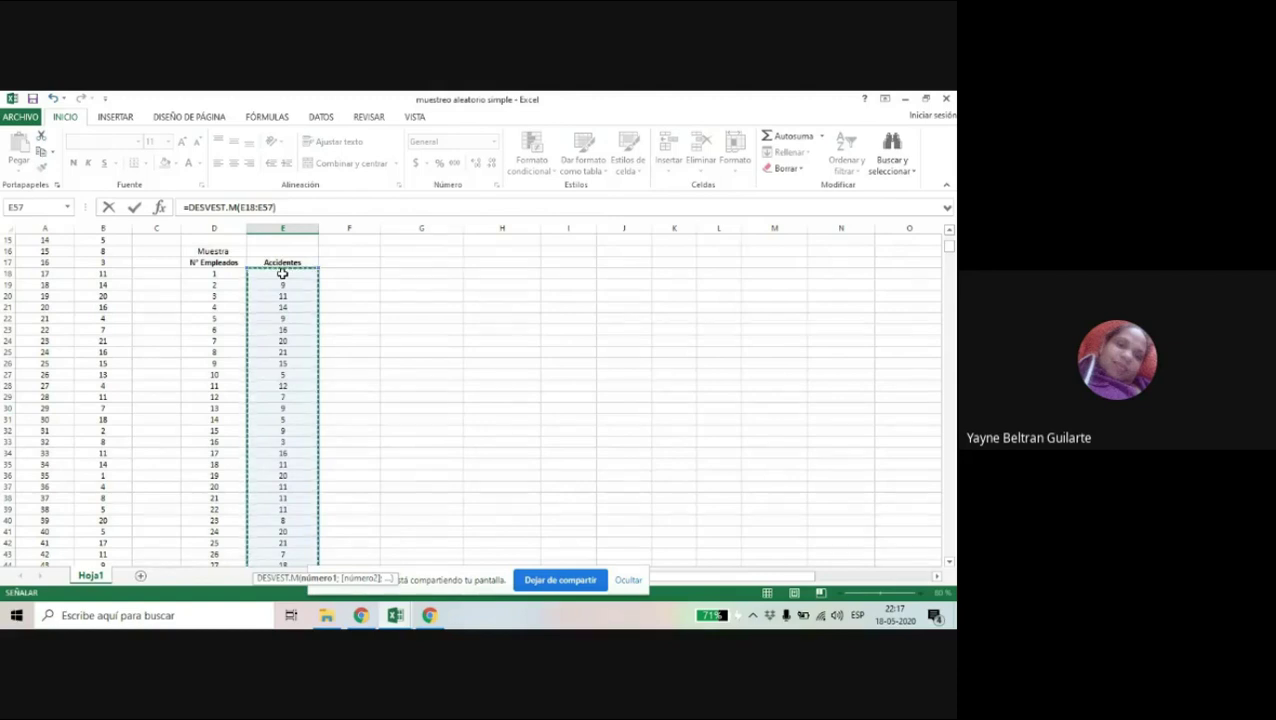
key("Return")
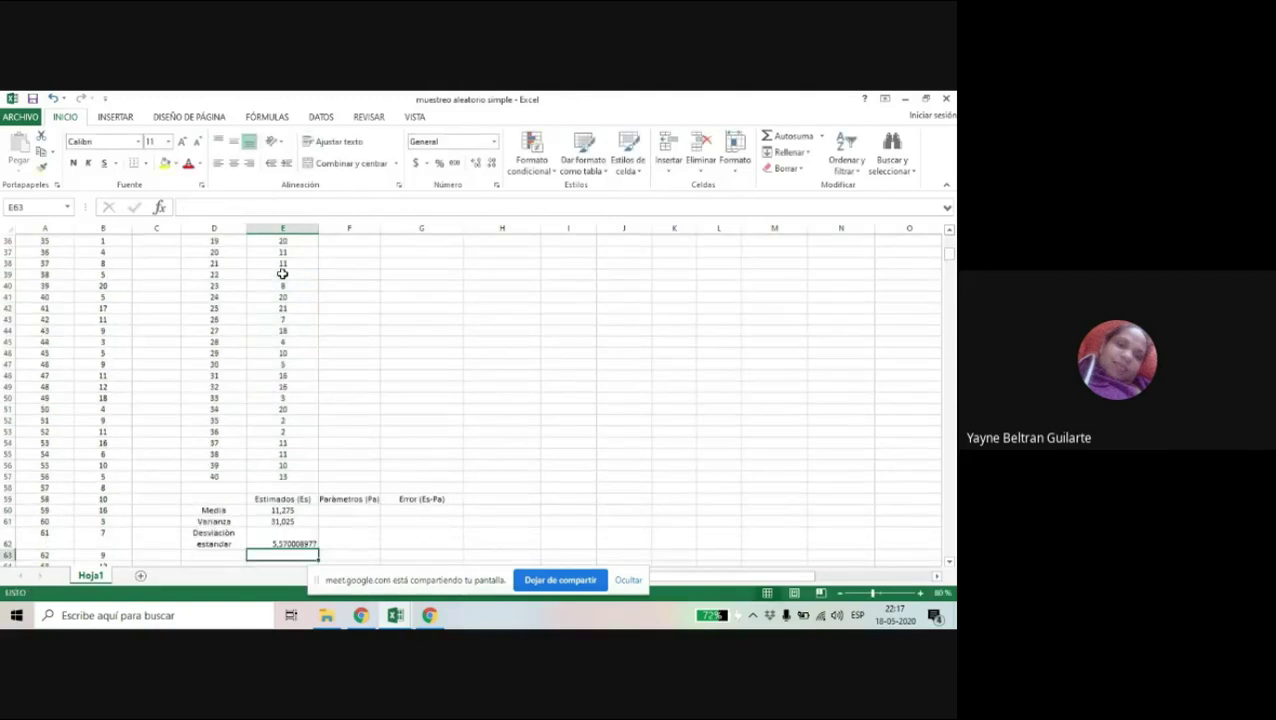
Format the standard deviation in E62 to three decimal places and centre it horizontally
left_click(280, 542)
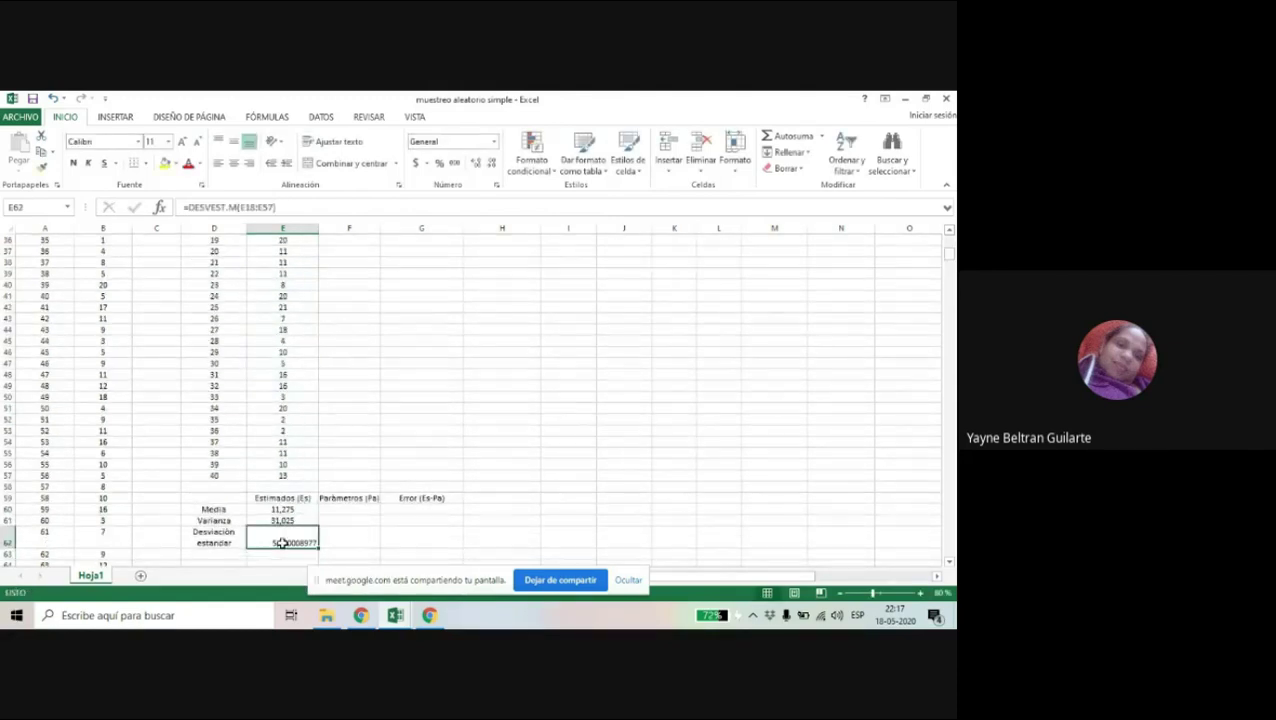
left_click(475, 165)
left_click(475, 165)
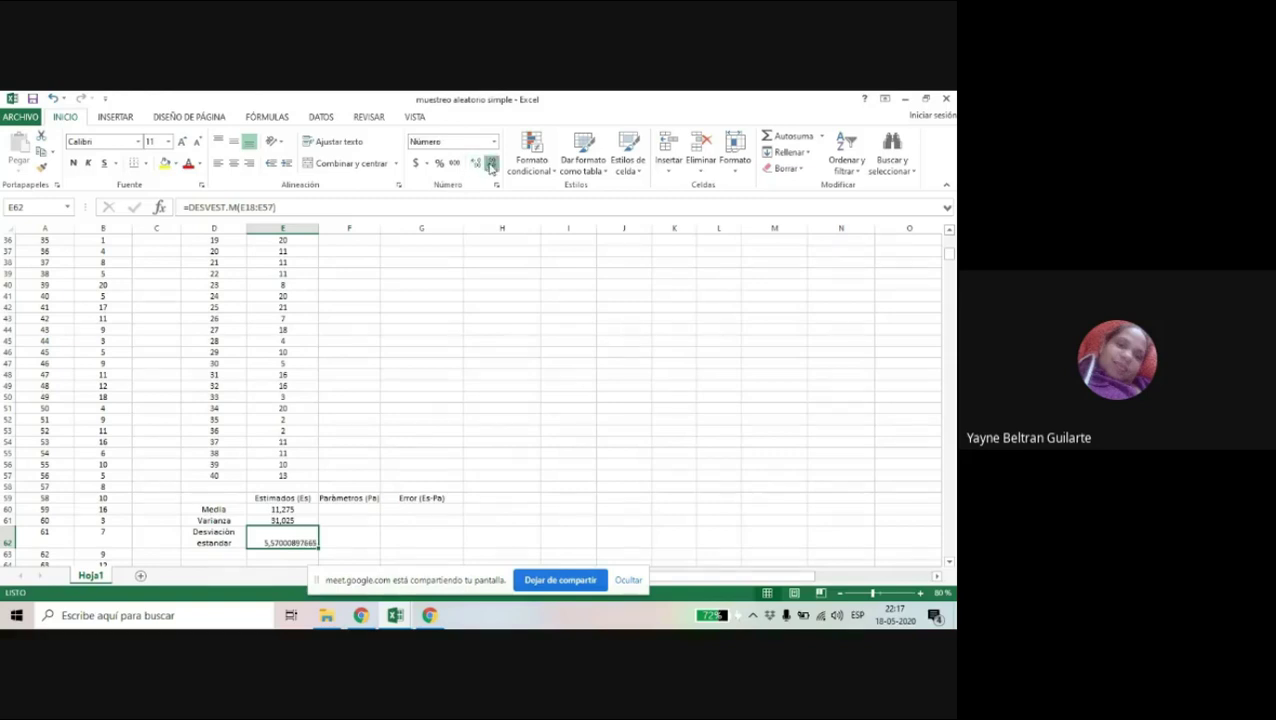
left_click(490, 165)
left_click(490, 165)
left_click(490, 165)
left_click(490, 165)
left_click(490, 165)
left_click(490, 165)
left_click(233, 163)
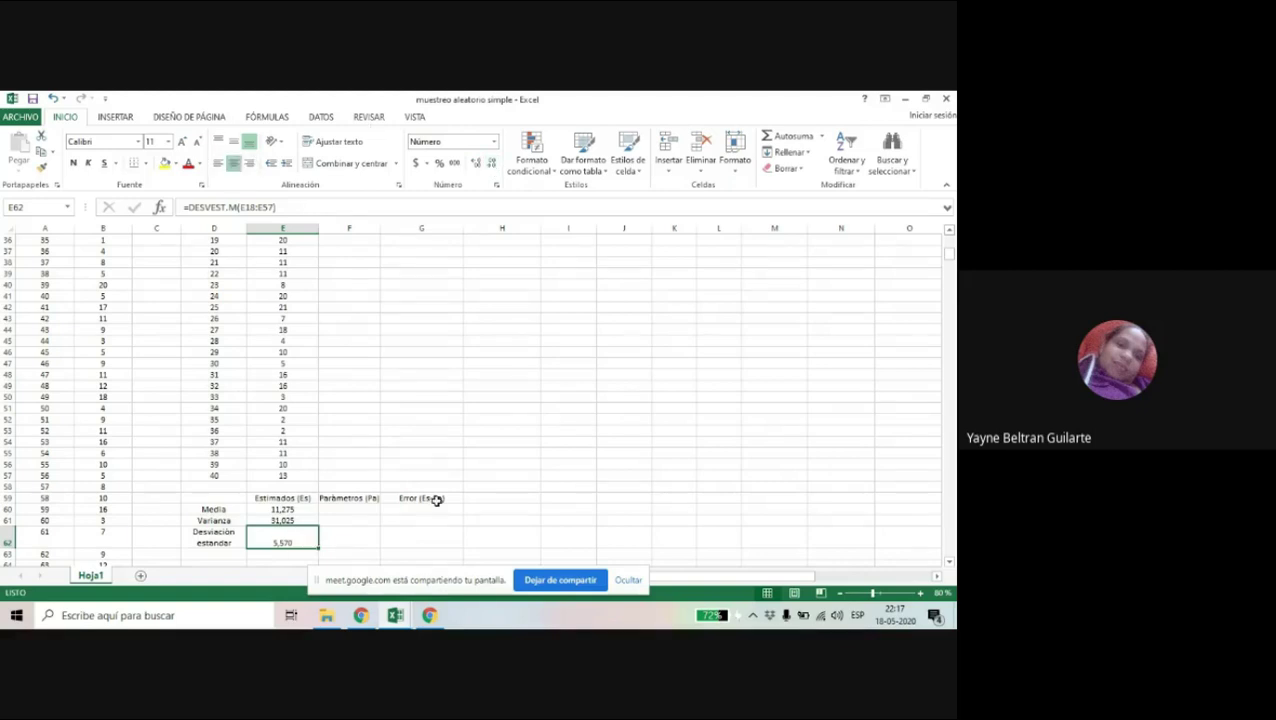
Start a PROMEDIO formula in F60 for the population mean under Parámetros (Pa)
left_click(437, 500)
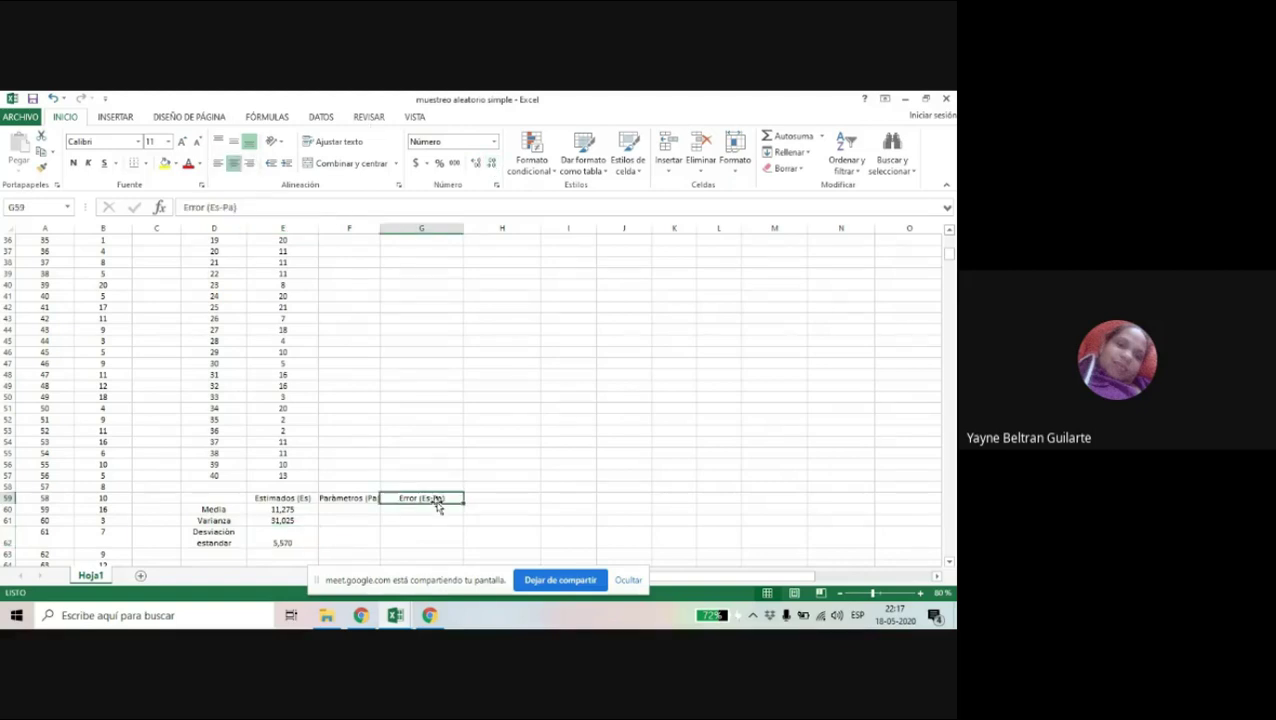
left_click(360, 508)
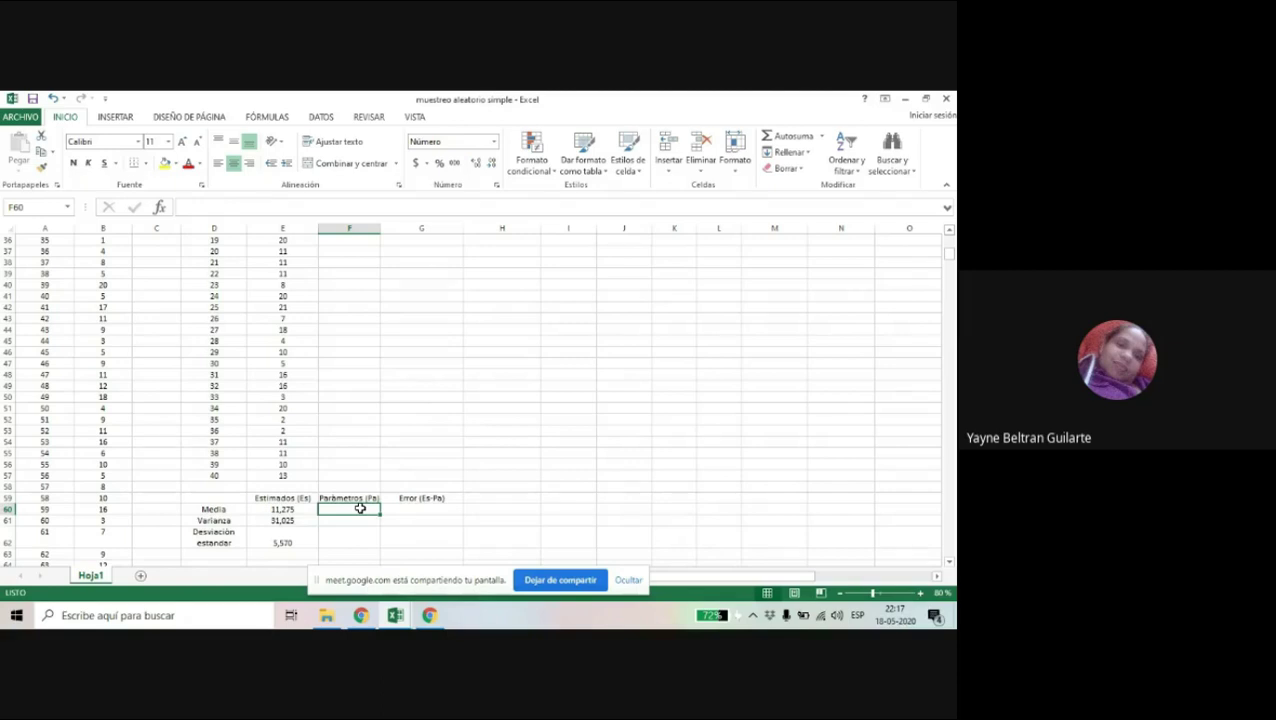
type("=prom")
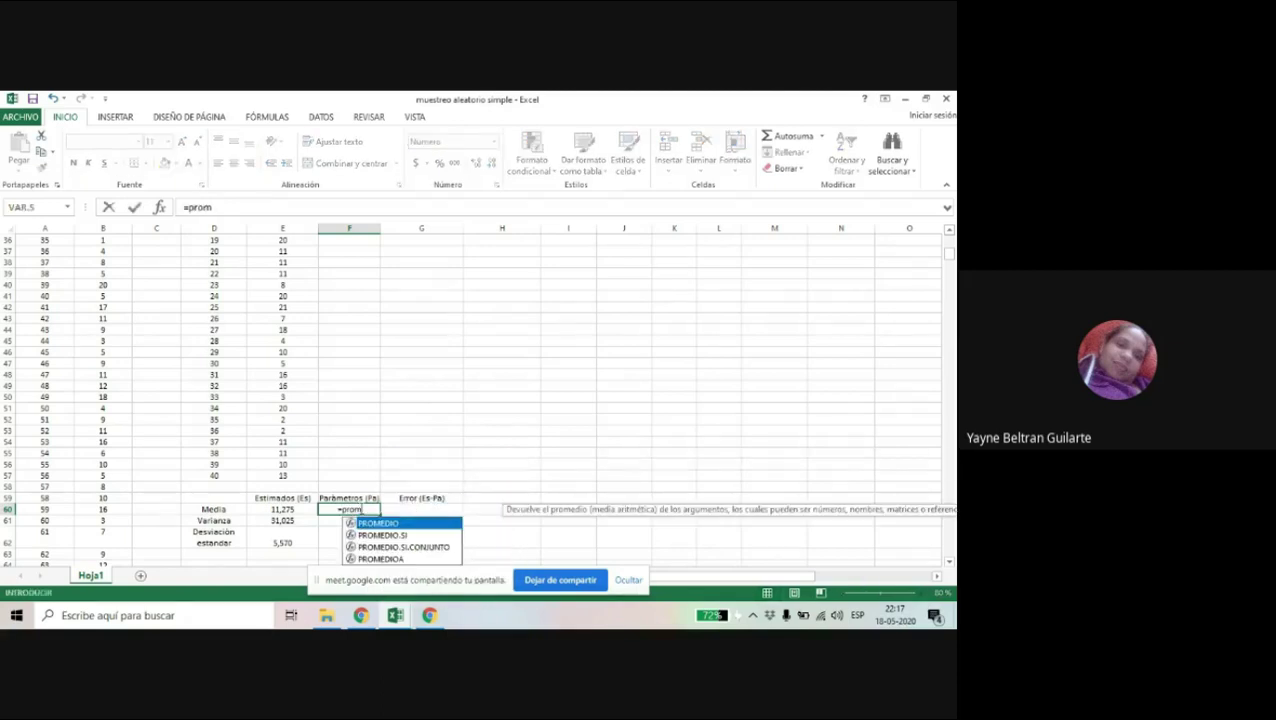
double_click(383, 526)
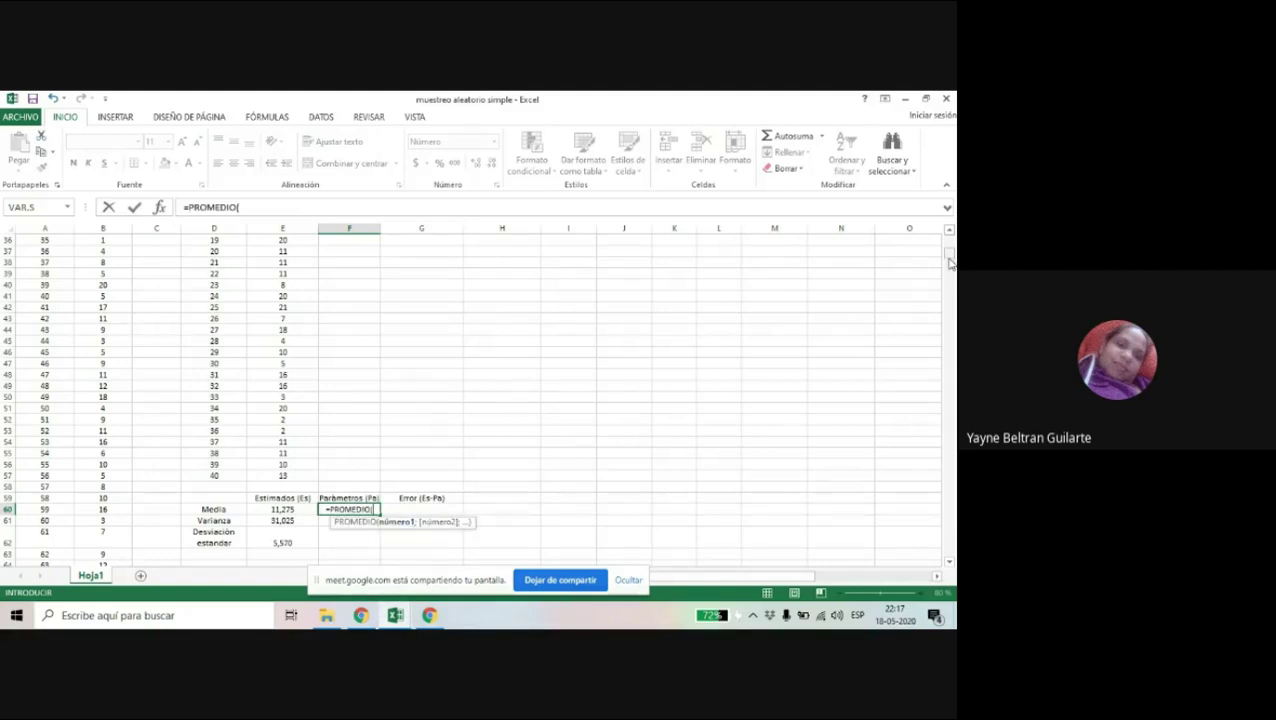
Try to set the PROMEDIO argument in F60 to the population accidents B2:B851
left_click_drag(950, 256, 950, 238)
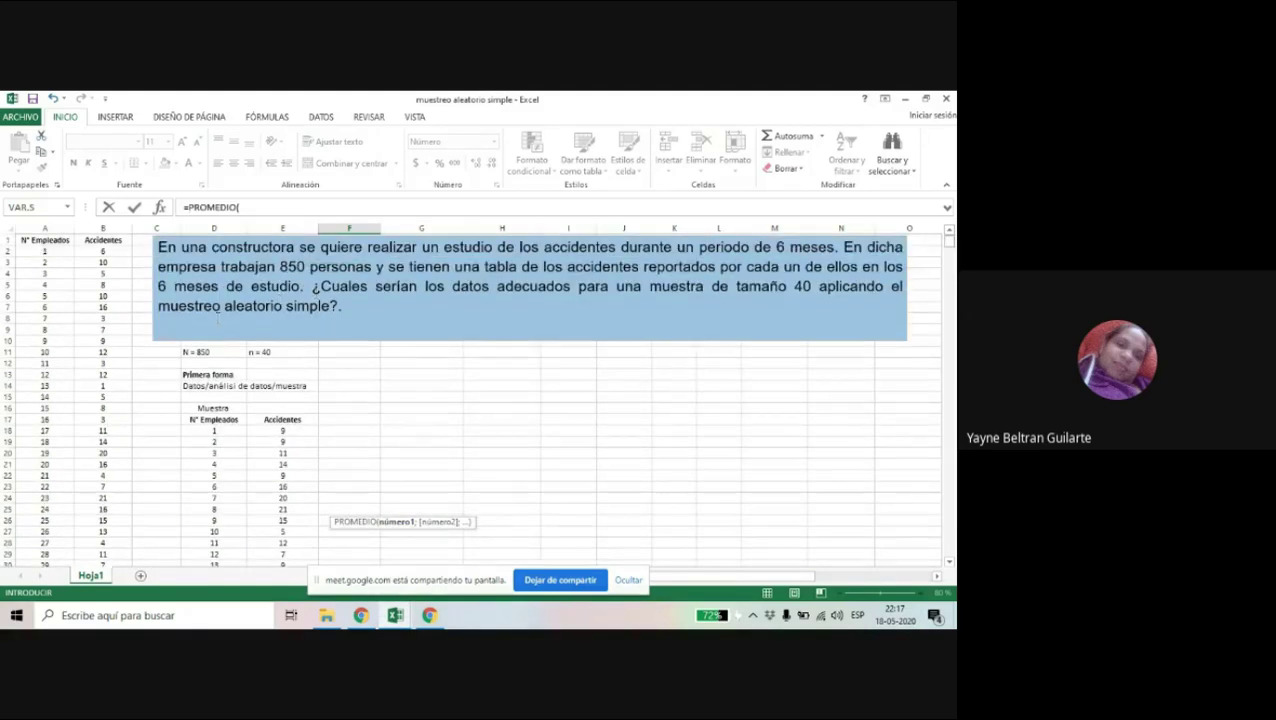
left_click(100, 251)
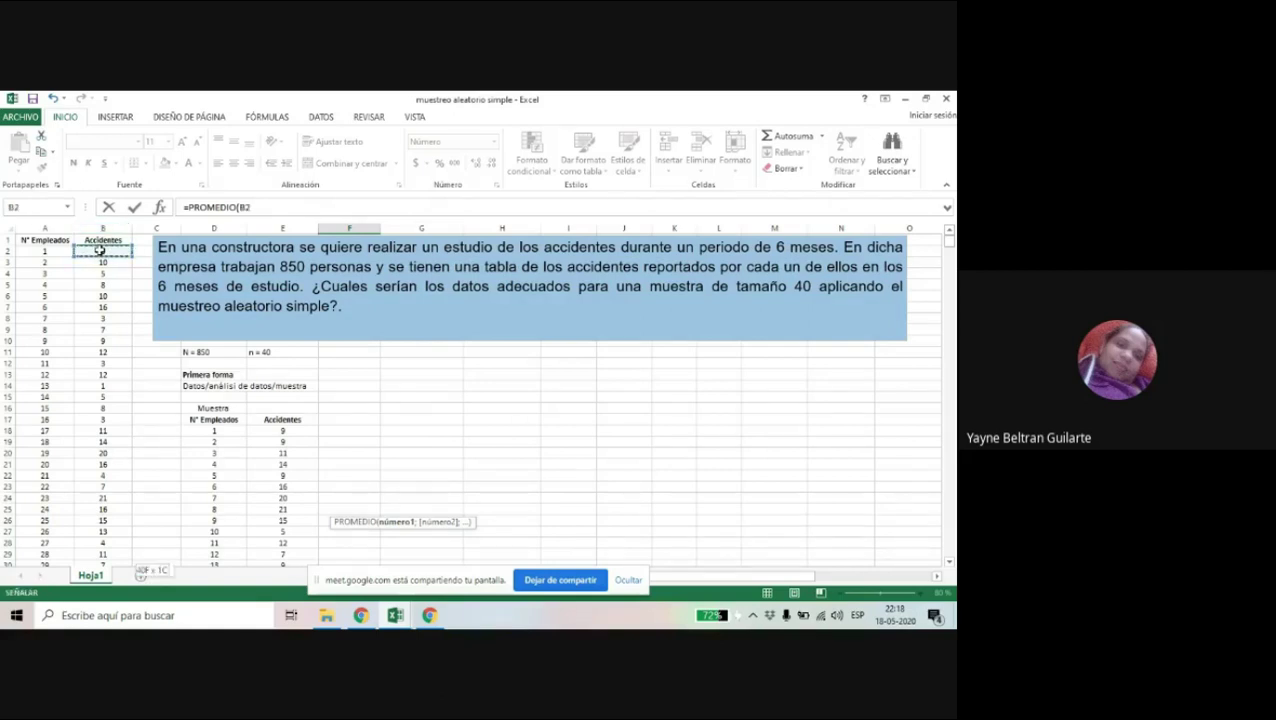
key("ctrl+shift+Down")
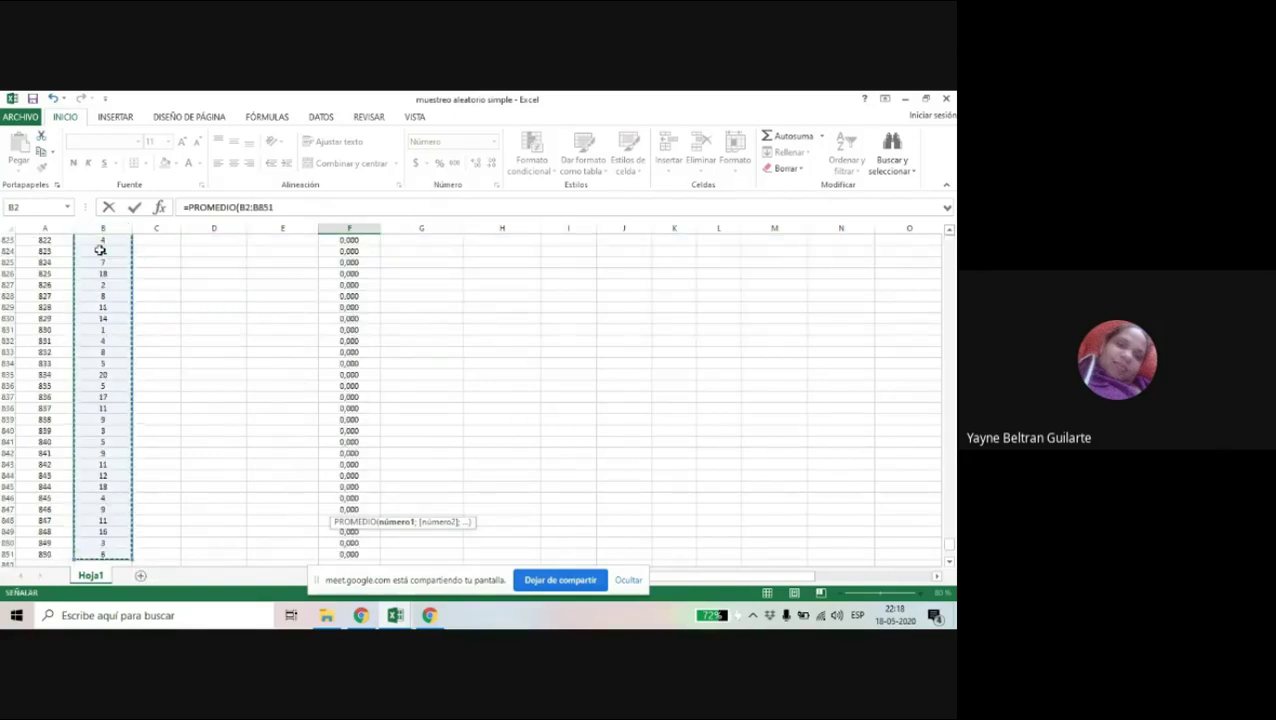
left_click(412, 395)
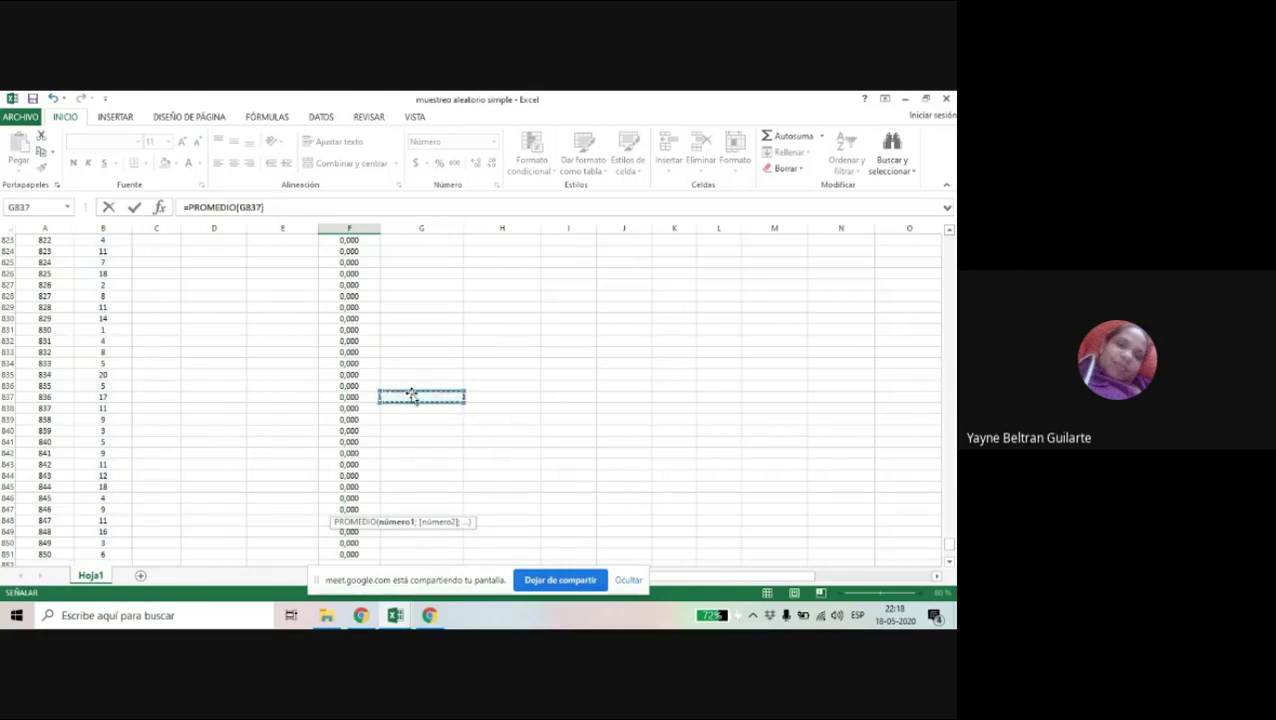
type(")")
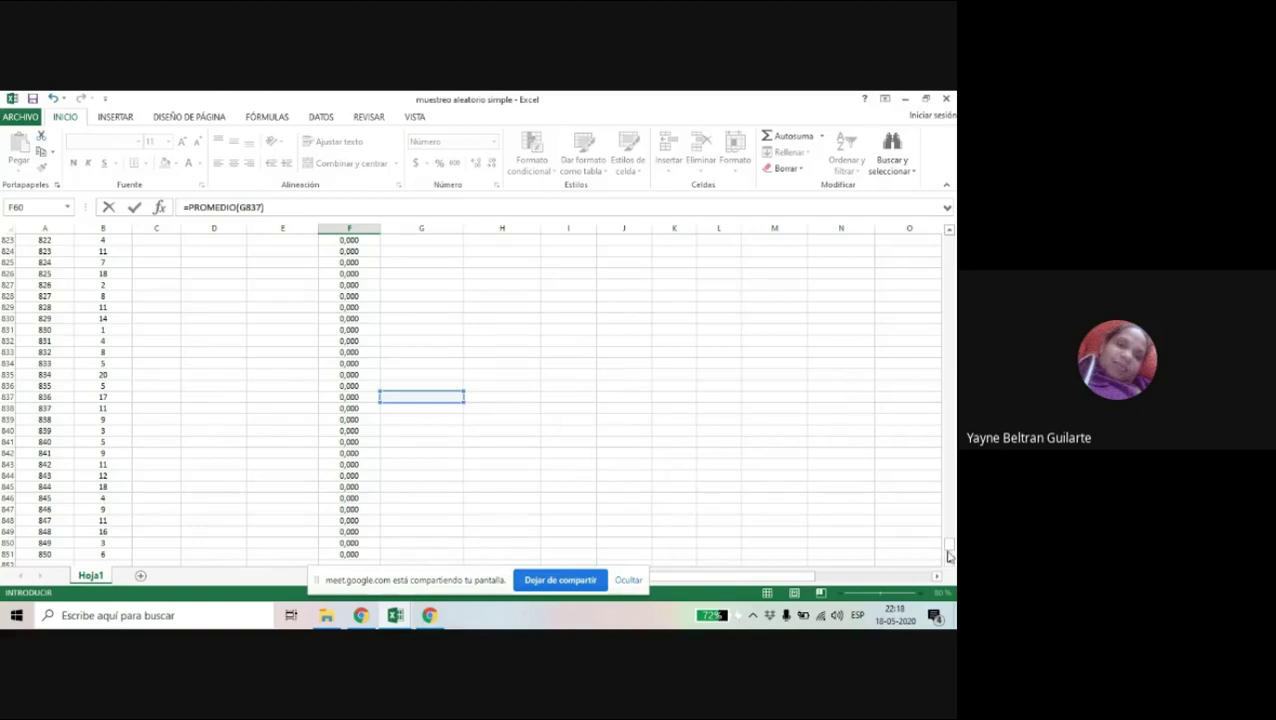
Replace the G837 reference in F60's PROMEDIO formula with the population accidents B2:B851 and accept it
left_click_drag(949, 548, 952, 265)
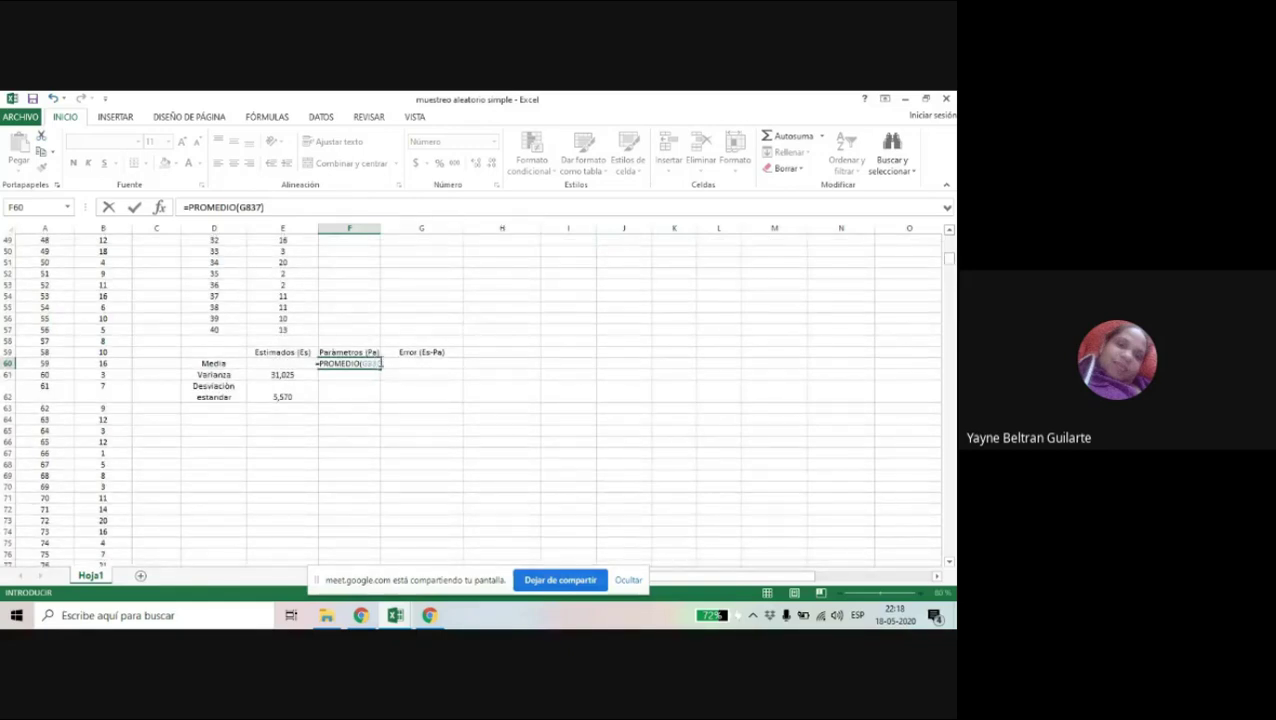
double_click(366, 363)
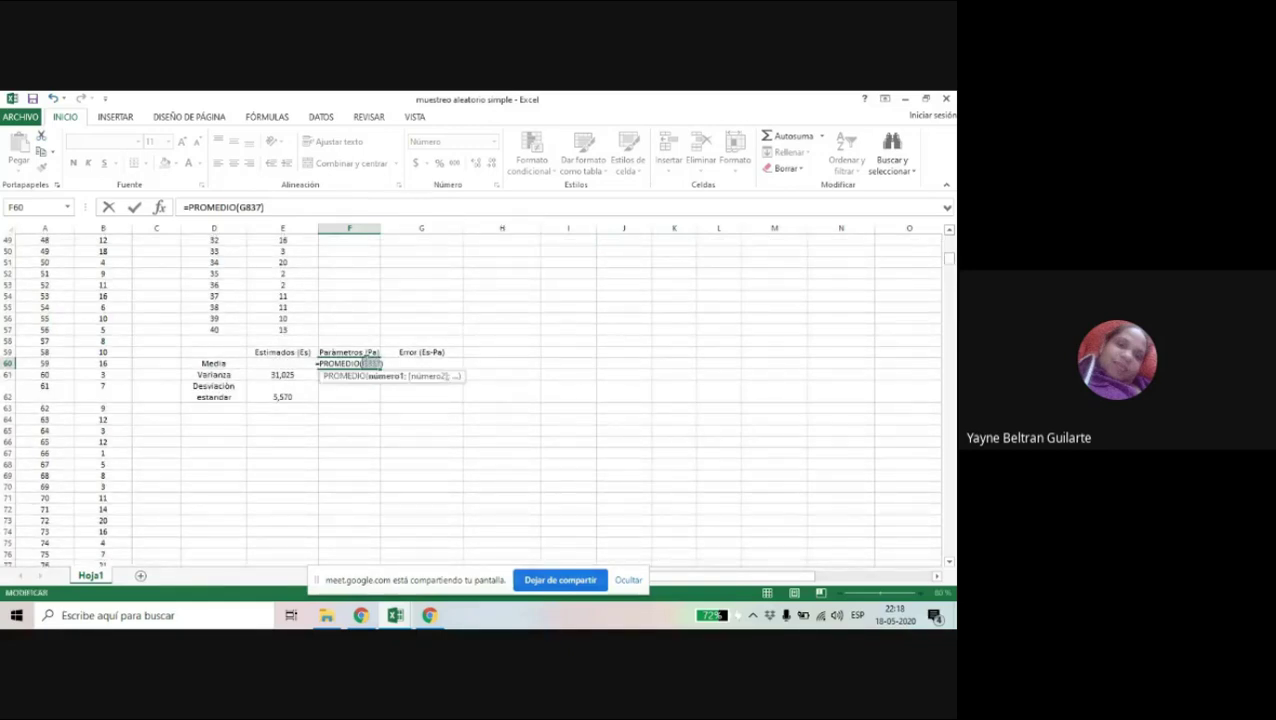
key("BackSpace")
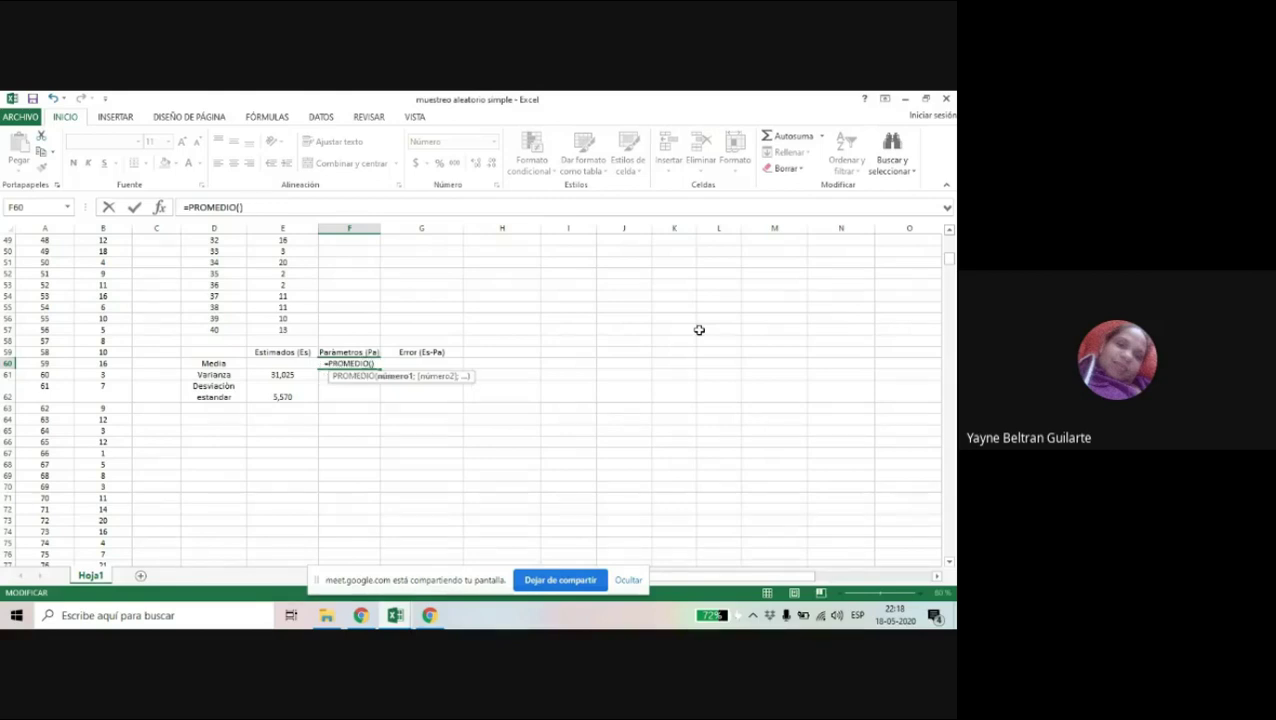
left_click_drag(954, 262, 954, 240)
left_click(115, 251)
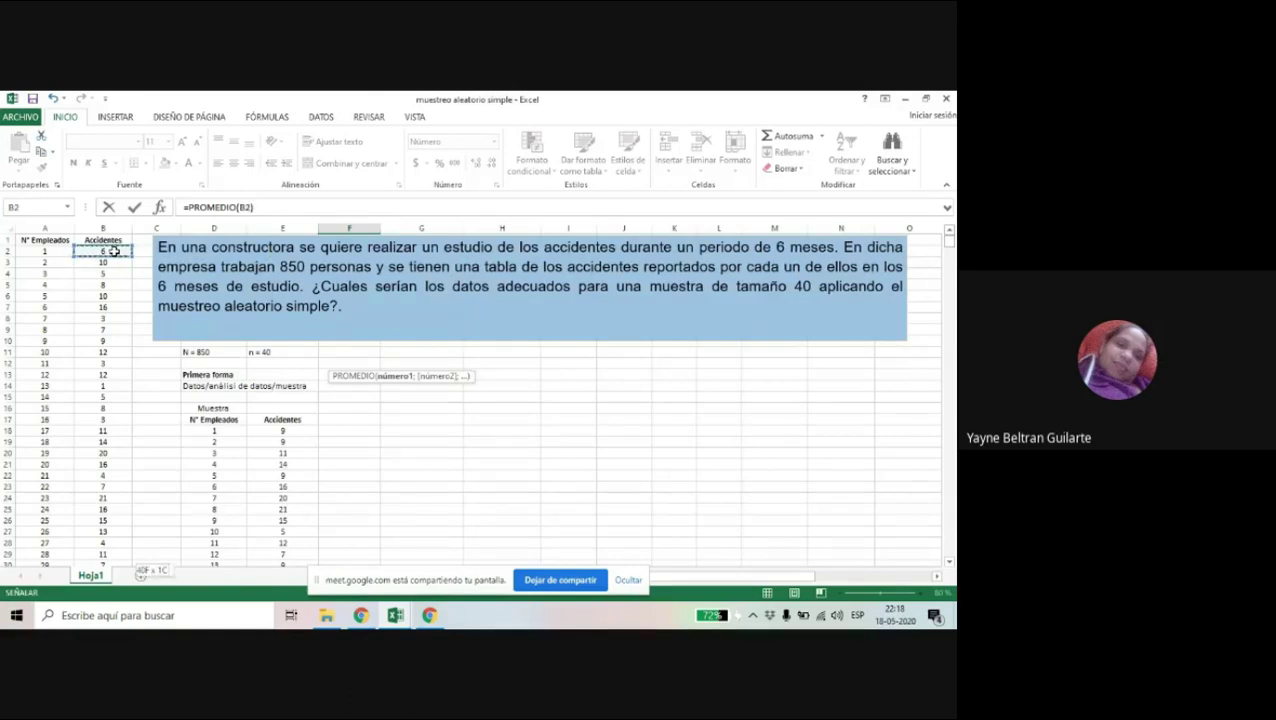
key("ctrl+shift+Down")
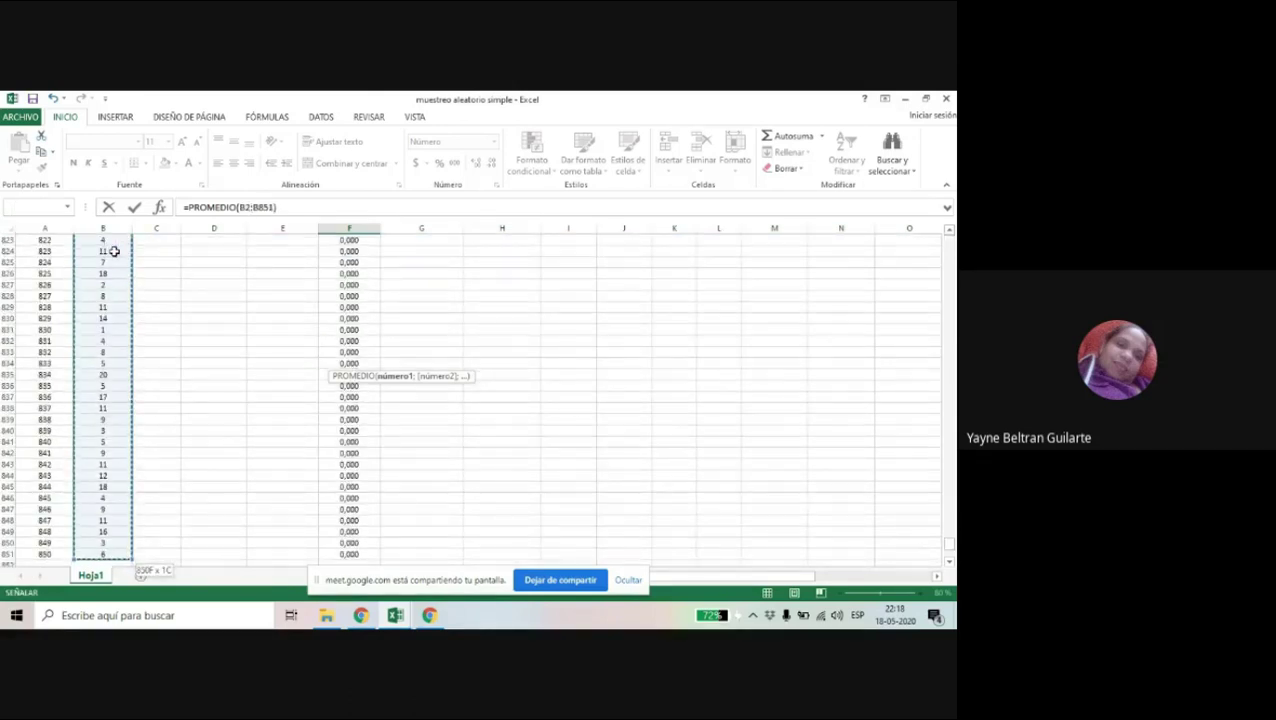
key("Return")
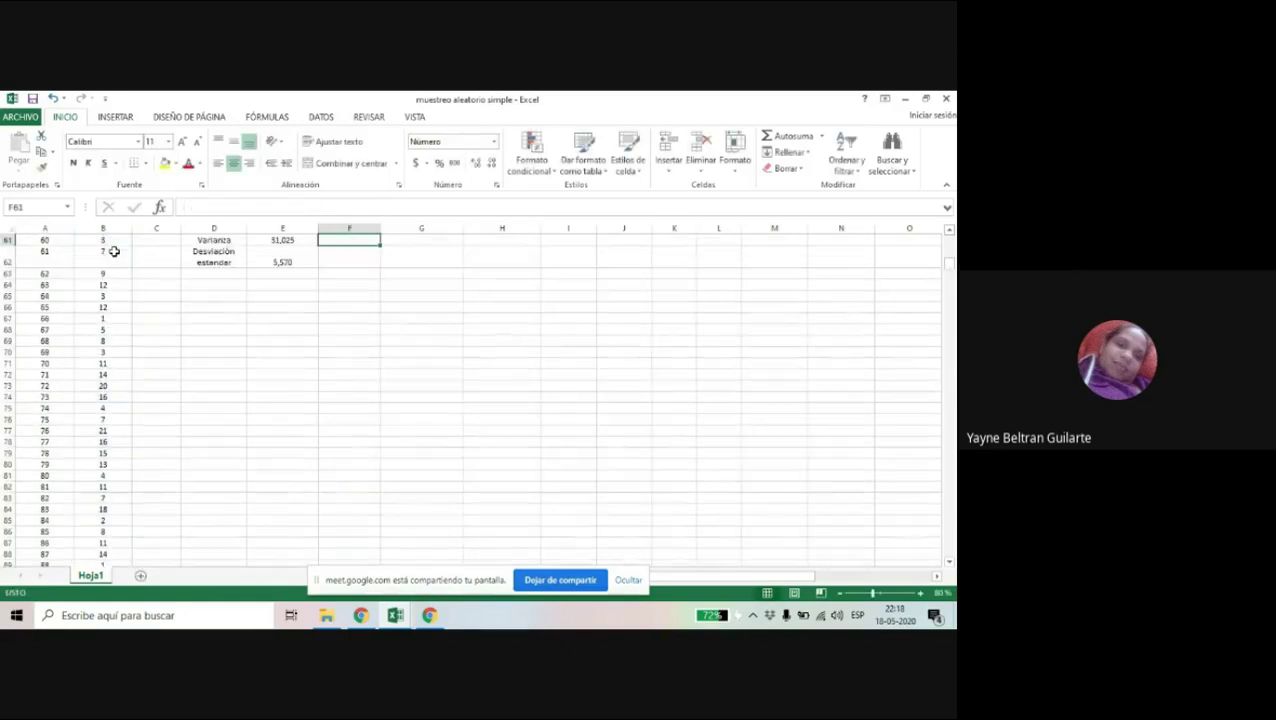
Hide the screen-sharing notice and bring the statistics table back into view at 80% zoom
left_click(950, 231)
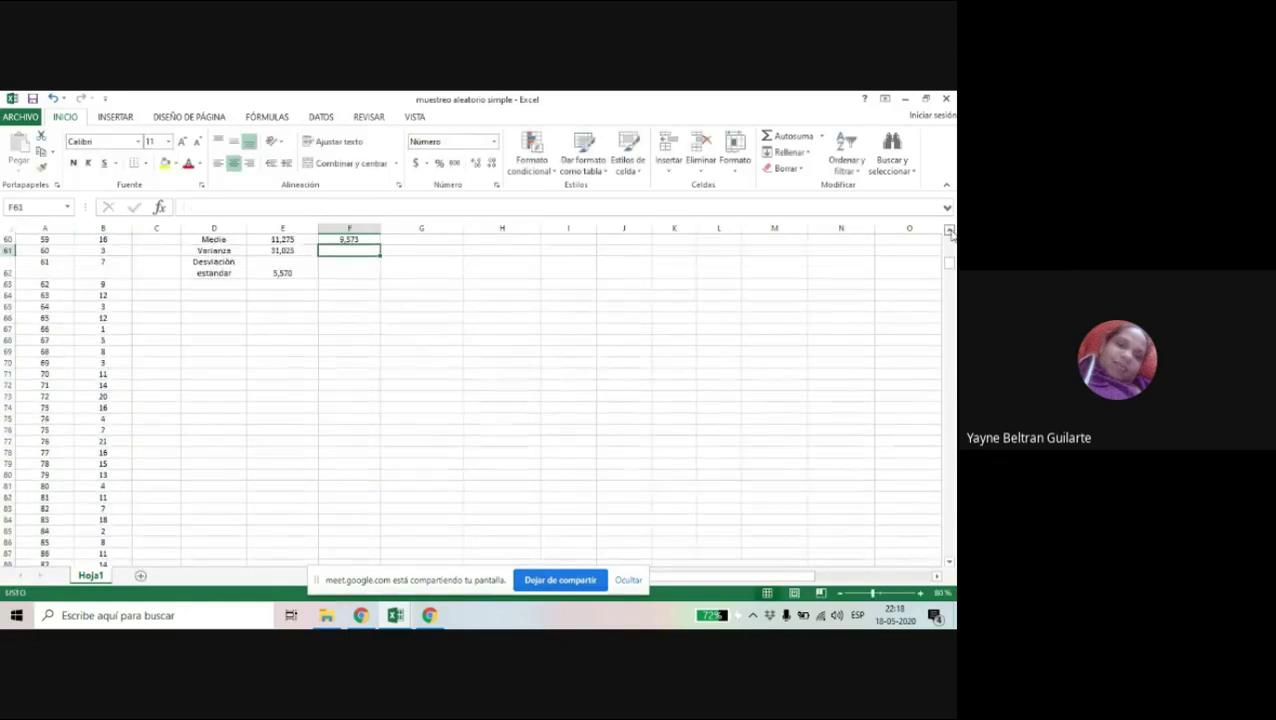
scroll(403, 275, "down", 3)
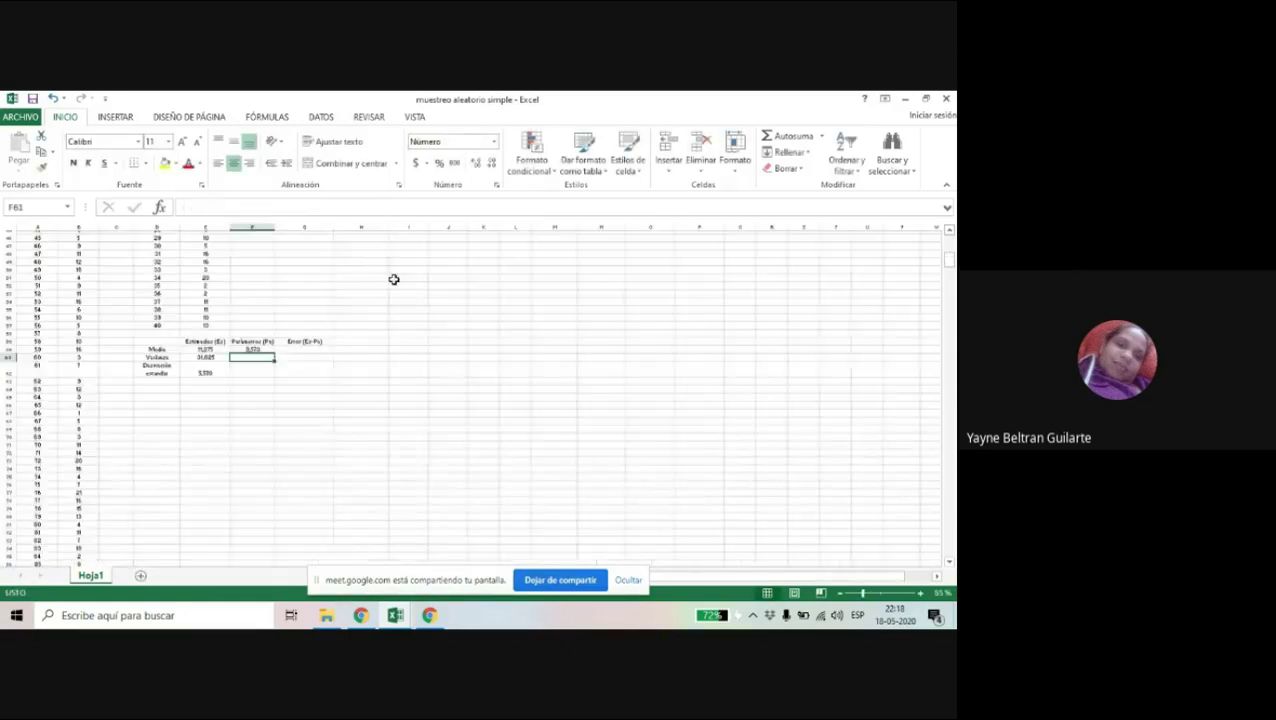
scroll(371, 303, "up", 4)
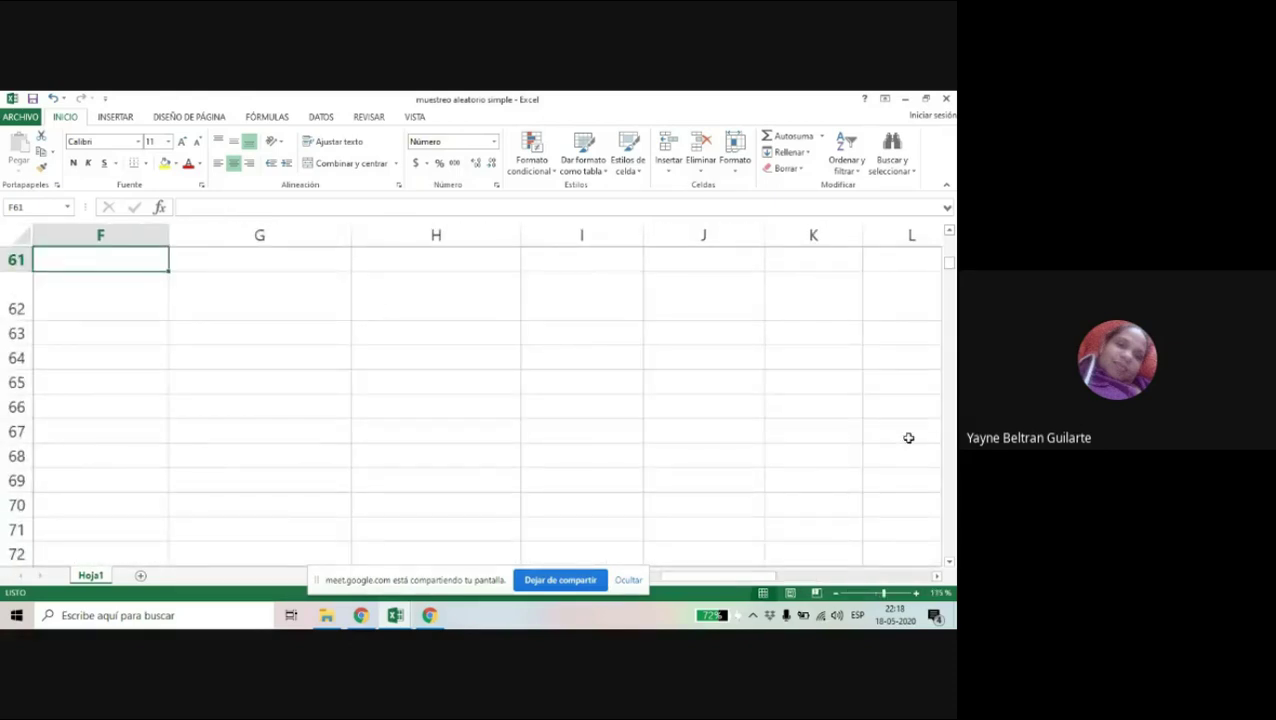
left_click_drag(950, 268, 946, 235)
scroll(946, 235, "down", 10)
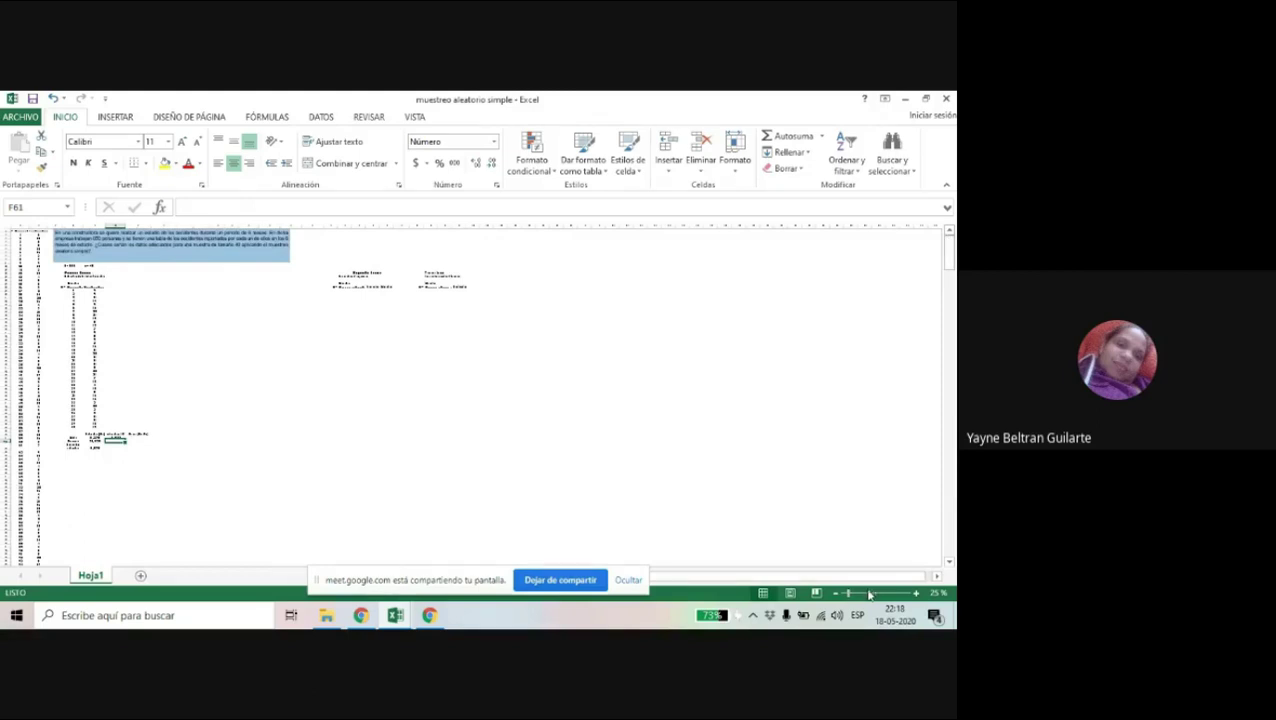
left_click(916, 594)
left_click(916, 594)
left_click(916, 594)
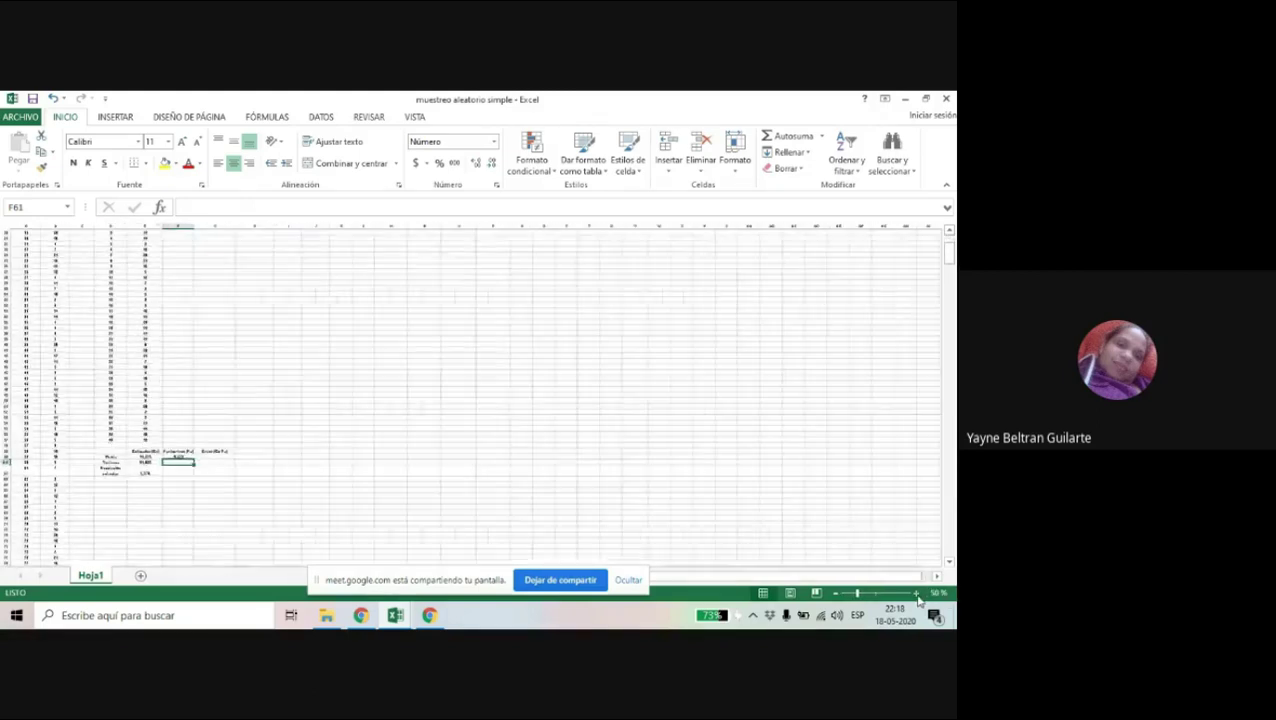
left_click(916, 594)
left_click(916, 594)
left_click(916, 594)
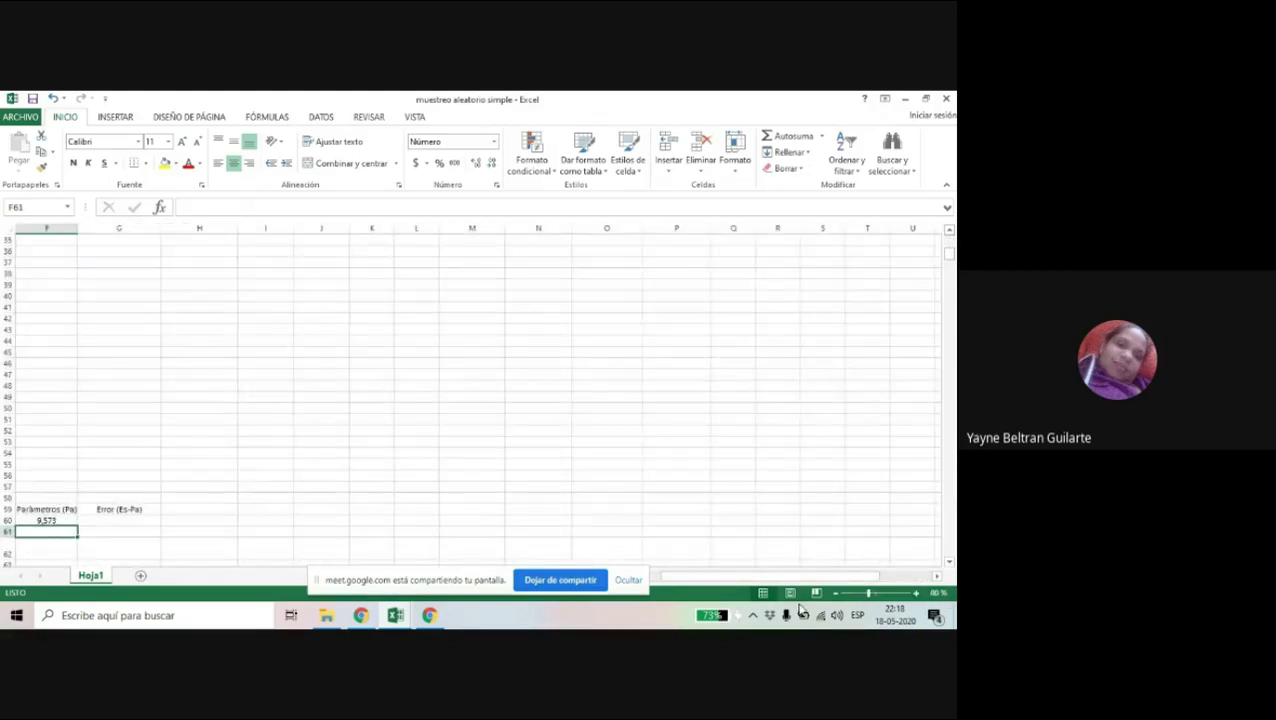
left_click(632, 580)
left_click_drag(704, 578, 610, 578)
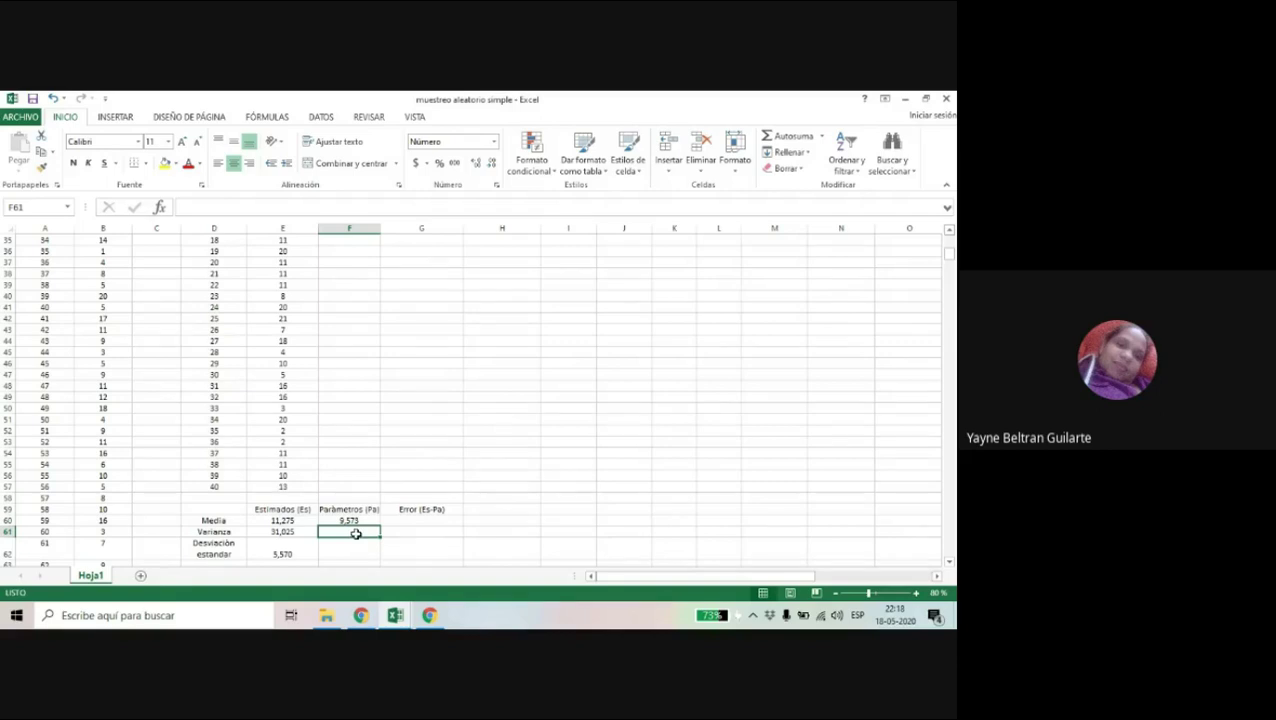
Calculate the population variance in F61 with =VAR.P(B2:B851)
type("=")
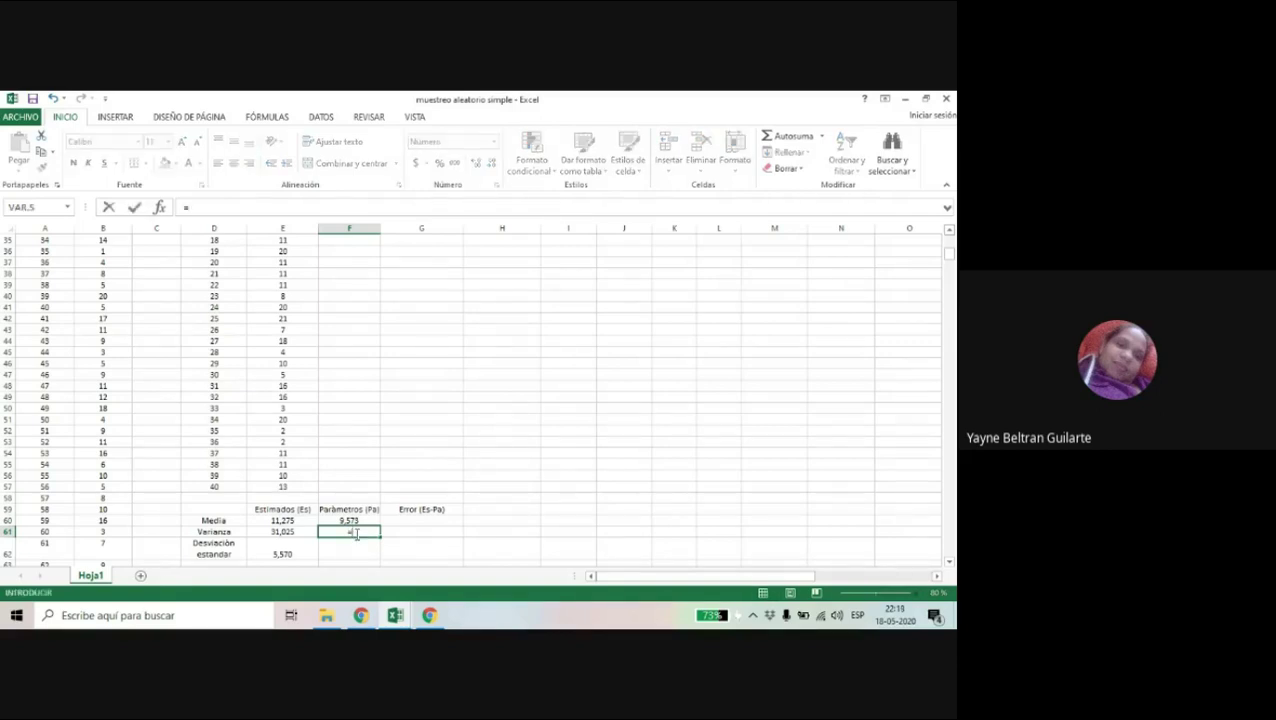
type("var")
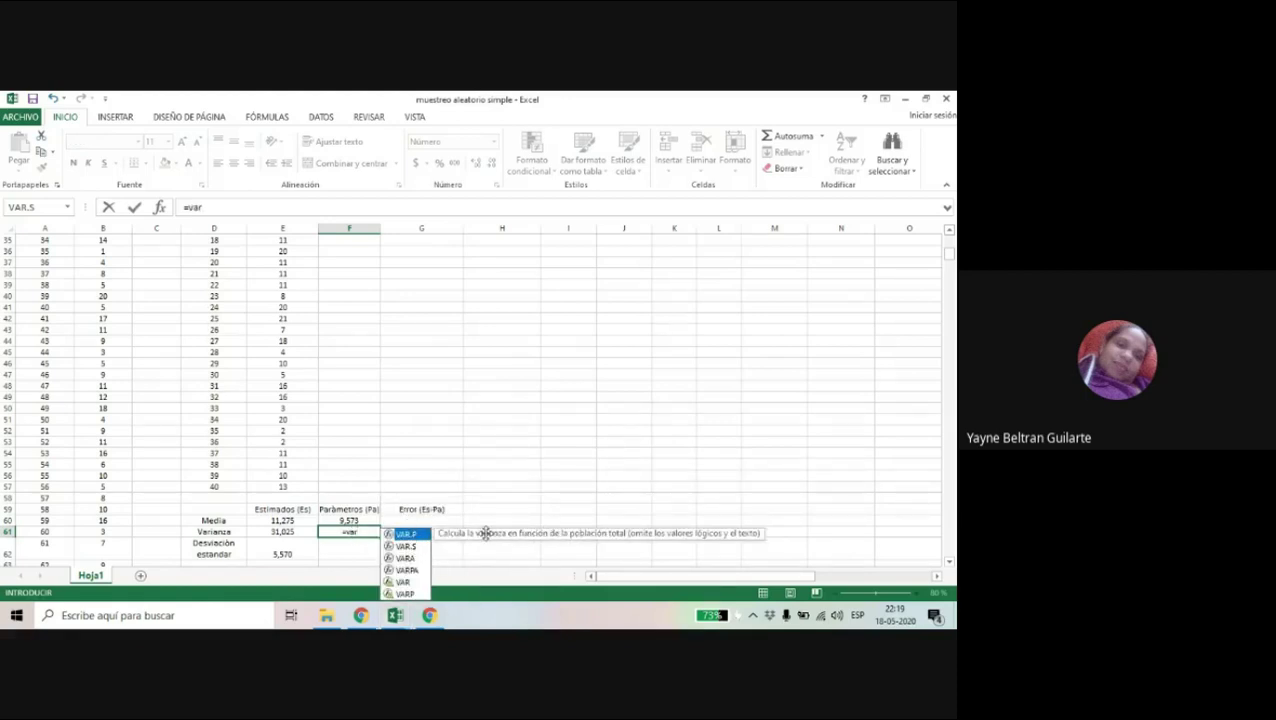
double_click(410, 535)
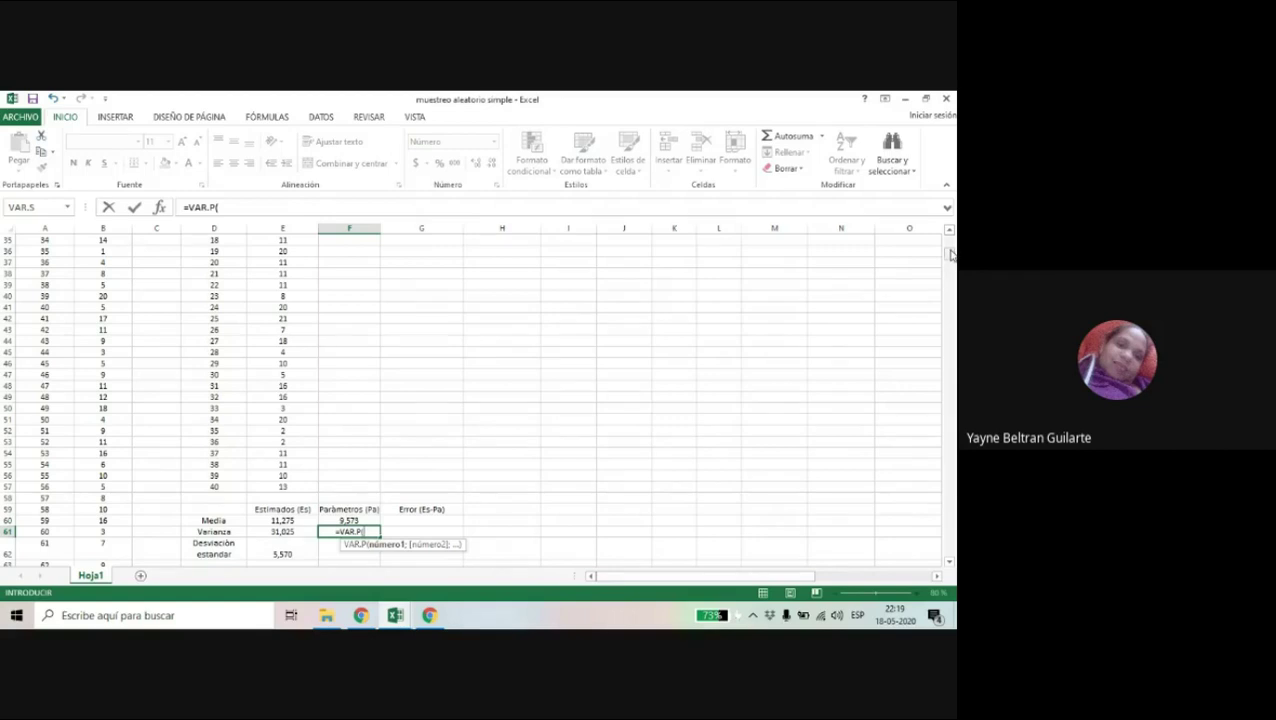
scroll(900, 252, "up", 10)
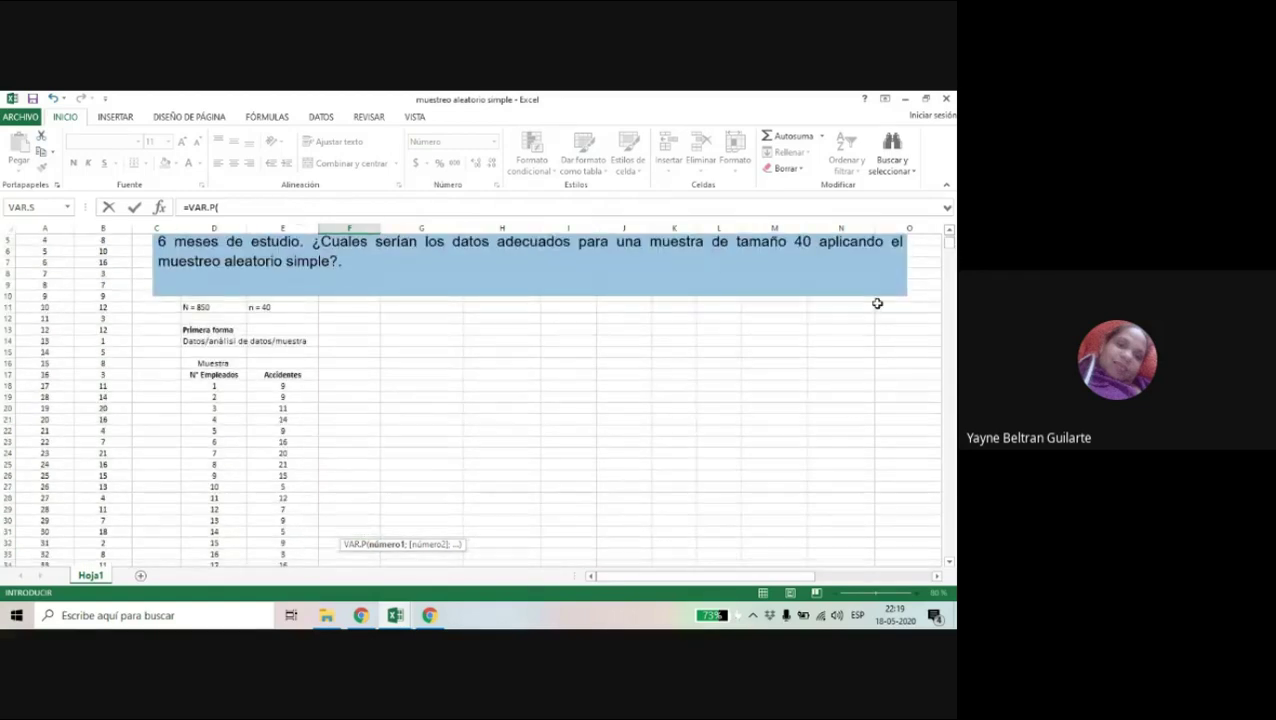
left_click(949, 231)
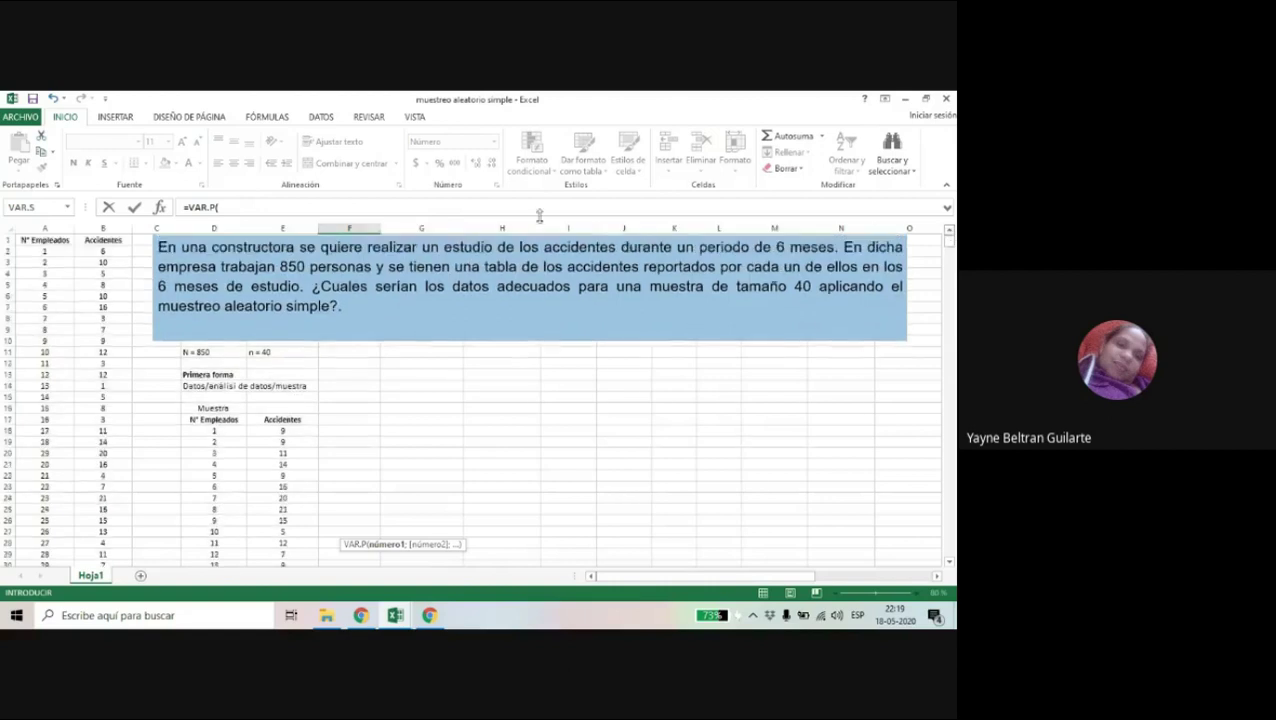
left_click(103, 256)
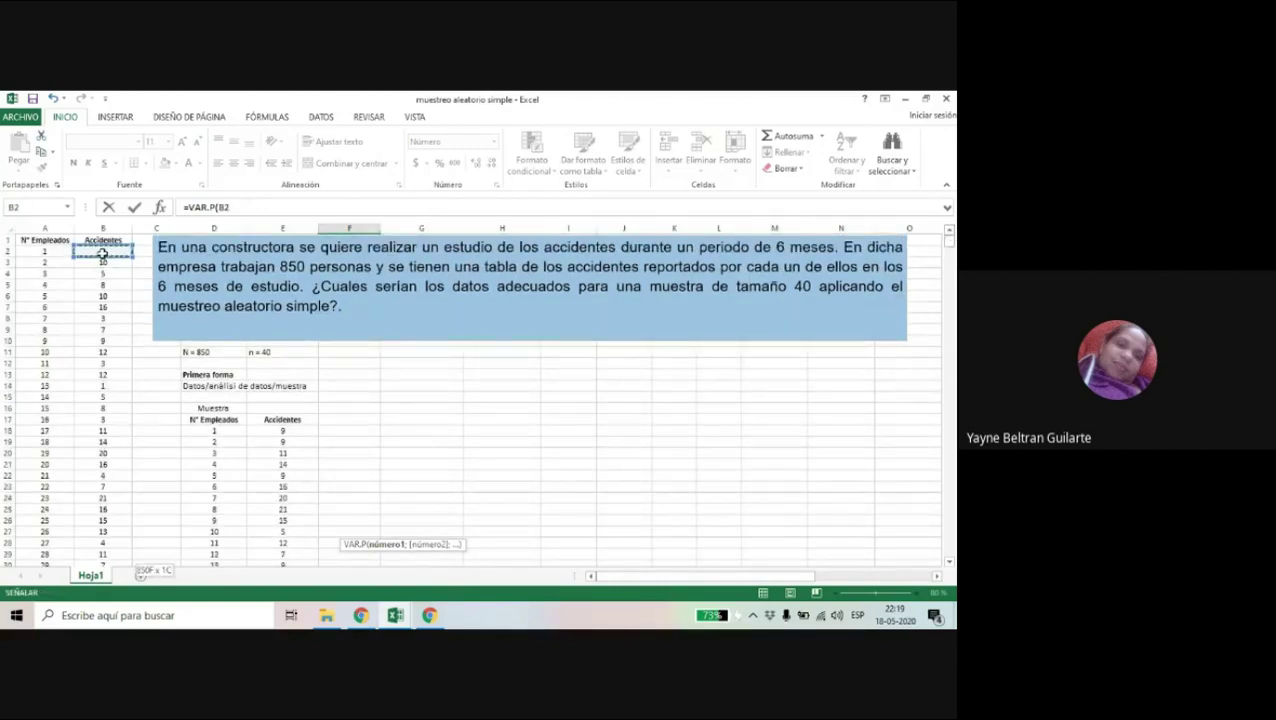
key("ctrl+shift+Down")
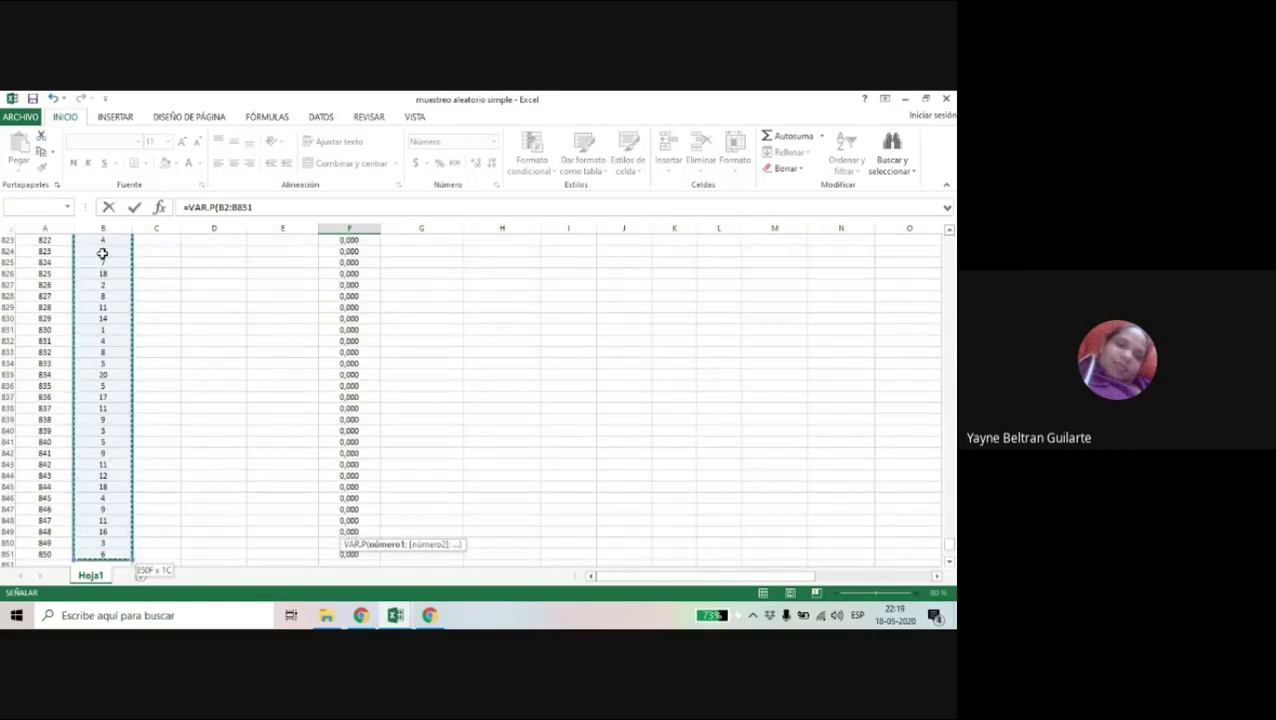
key("Return")
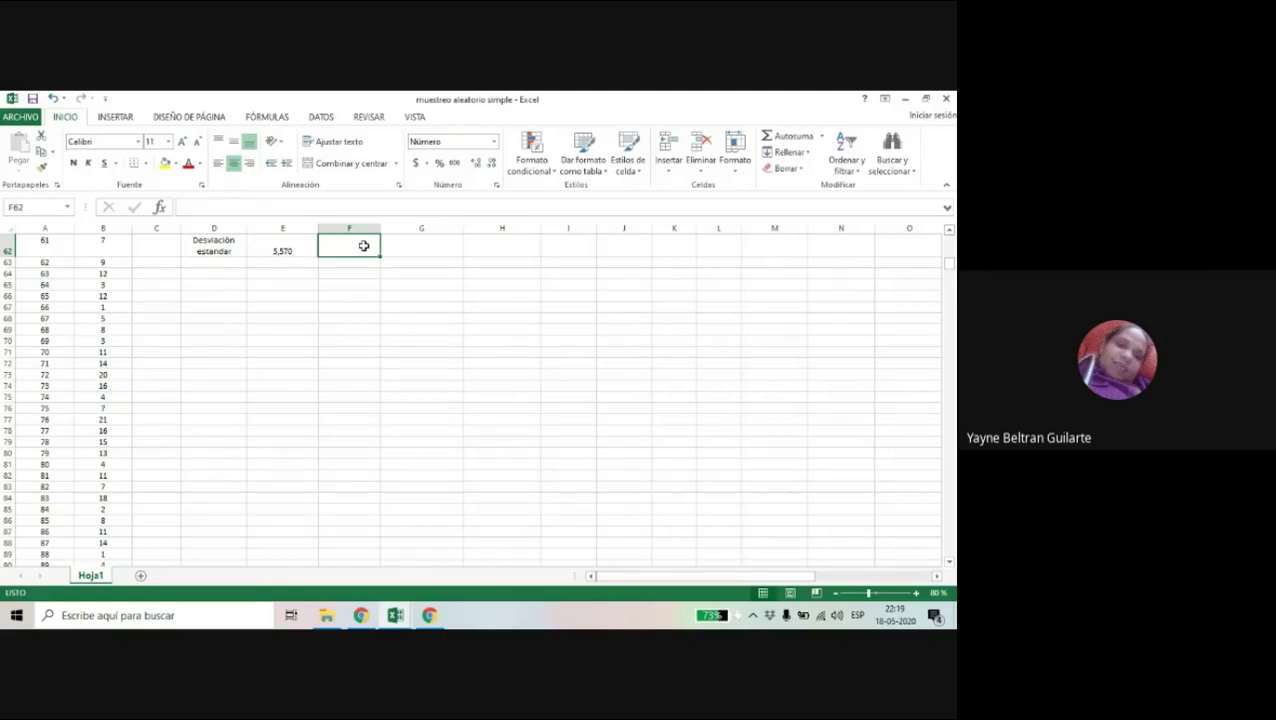
Calculate the population standard deviation in F62 with =DESVEST.P(B2:B851)
type("=dev")
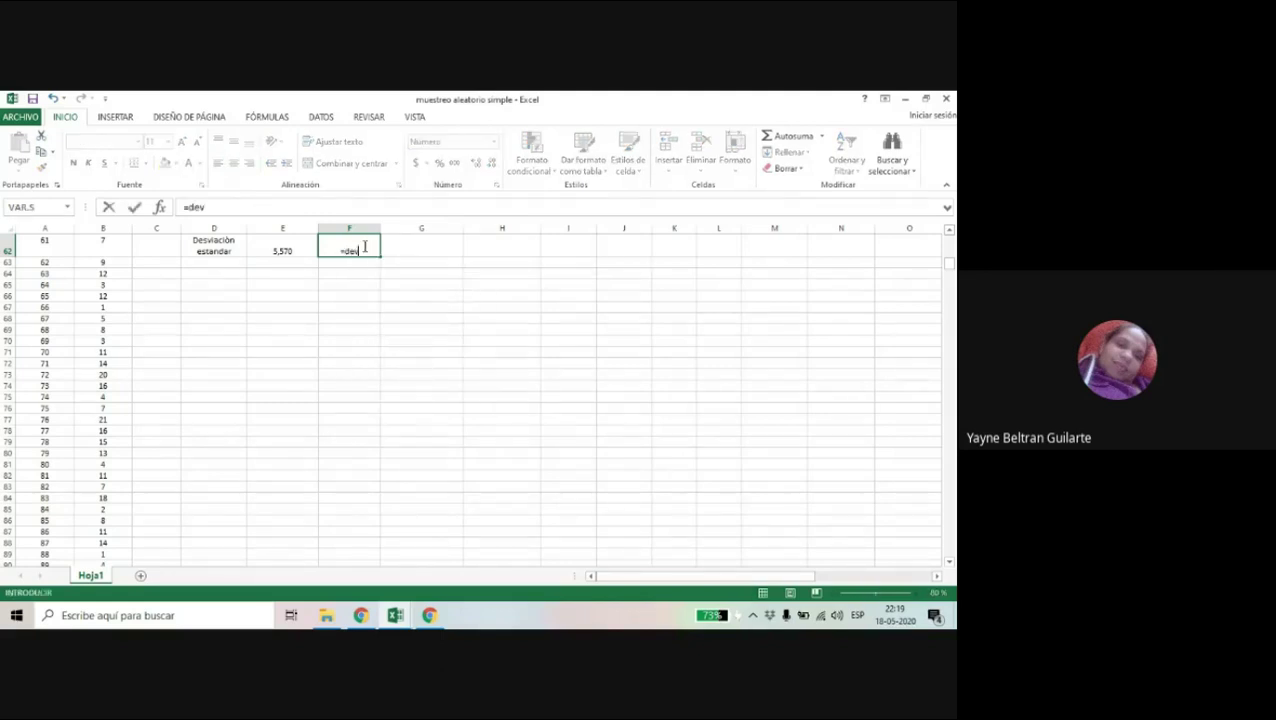
key("BackSpace")
type("sv")
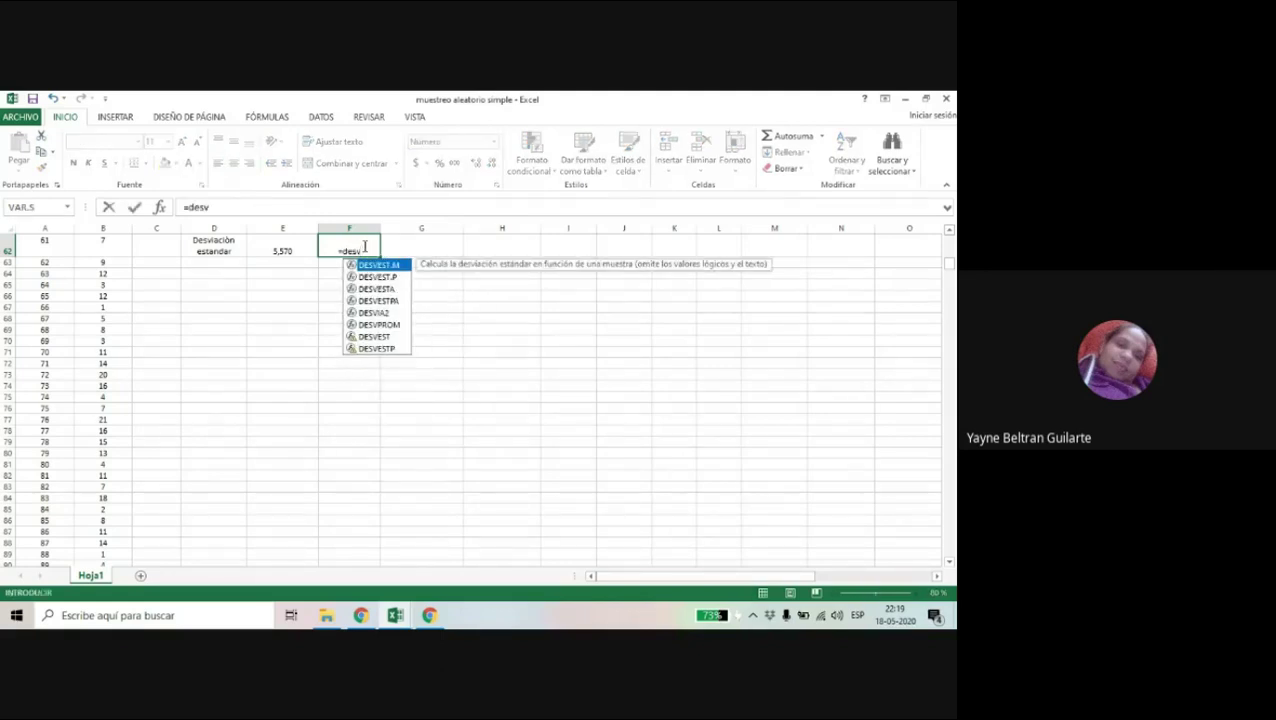
left_click(381, 277)
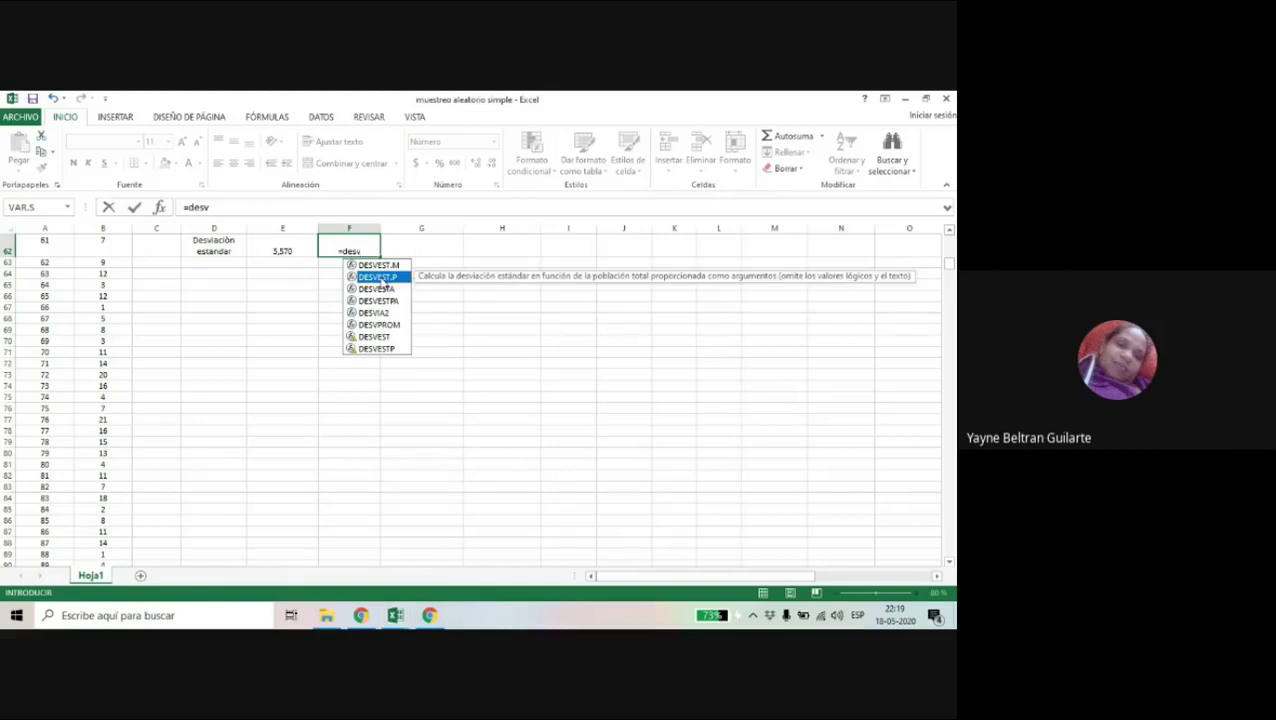
double_click(381, 277)
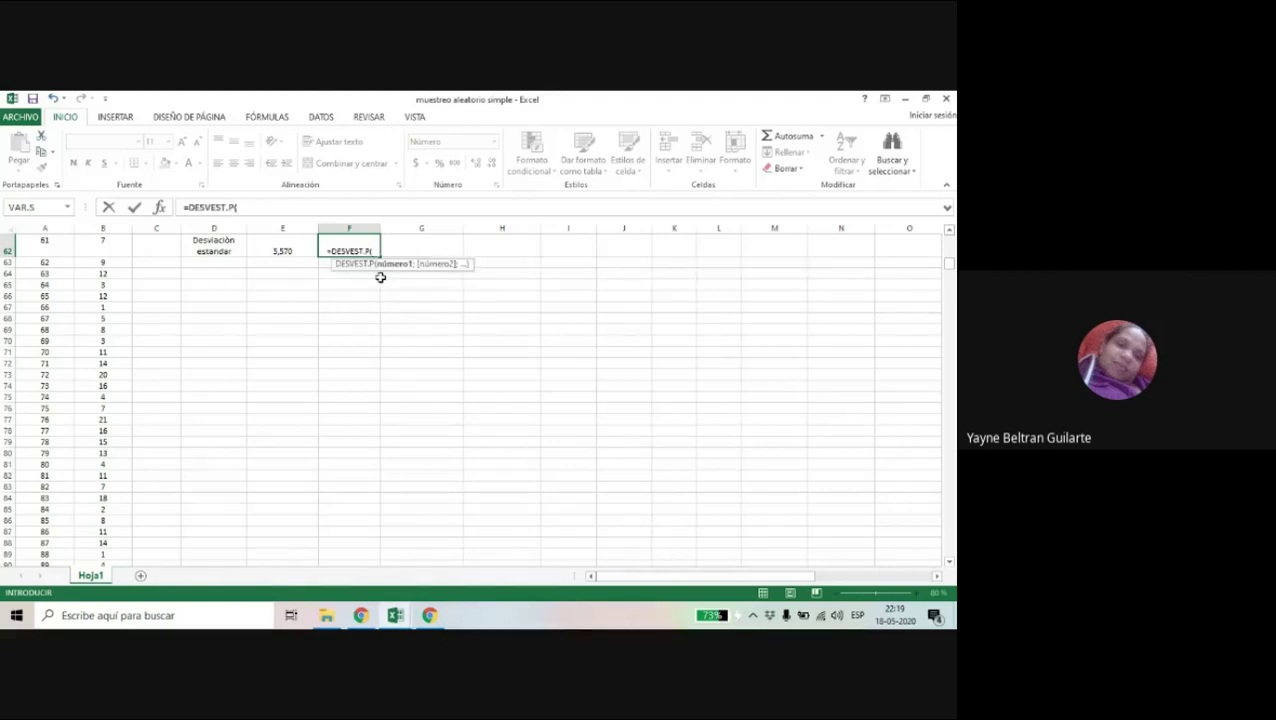
left_click_drag(949, 263, 951, 236)
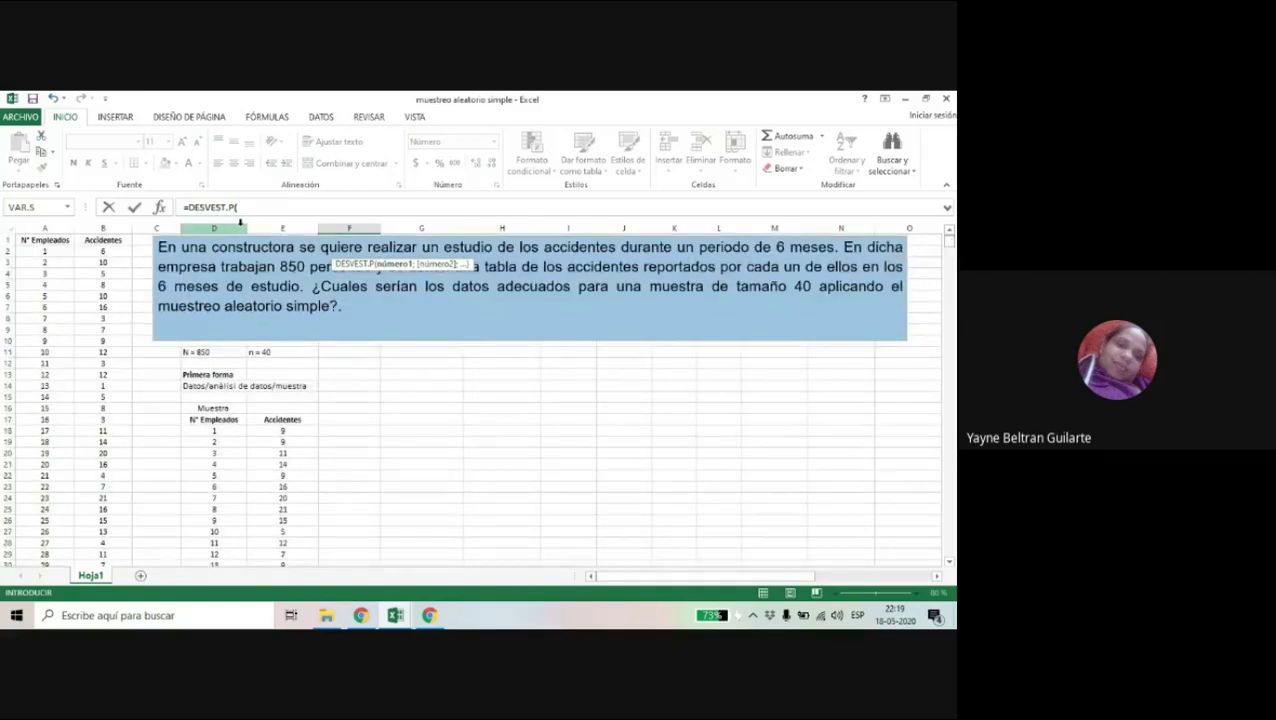
left_click(114, 251)
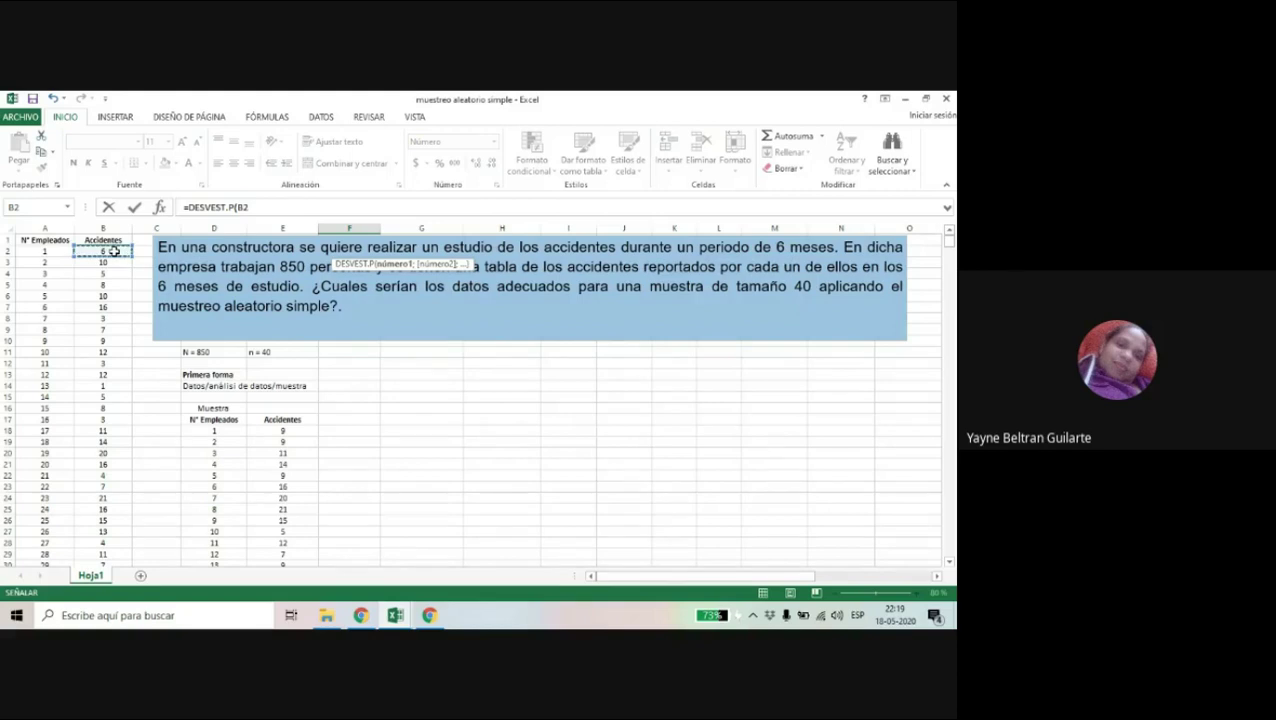
key("ctrl+shift+Down")
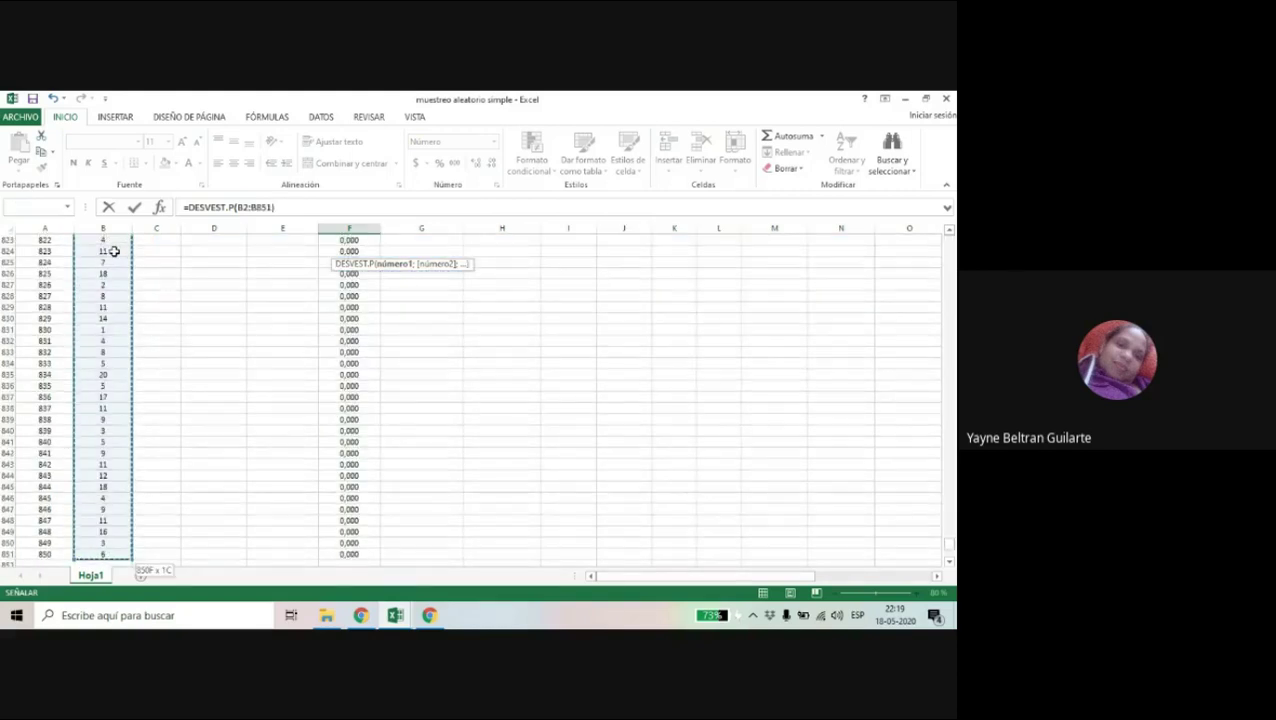
key("Return")
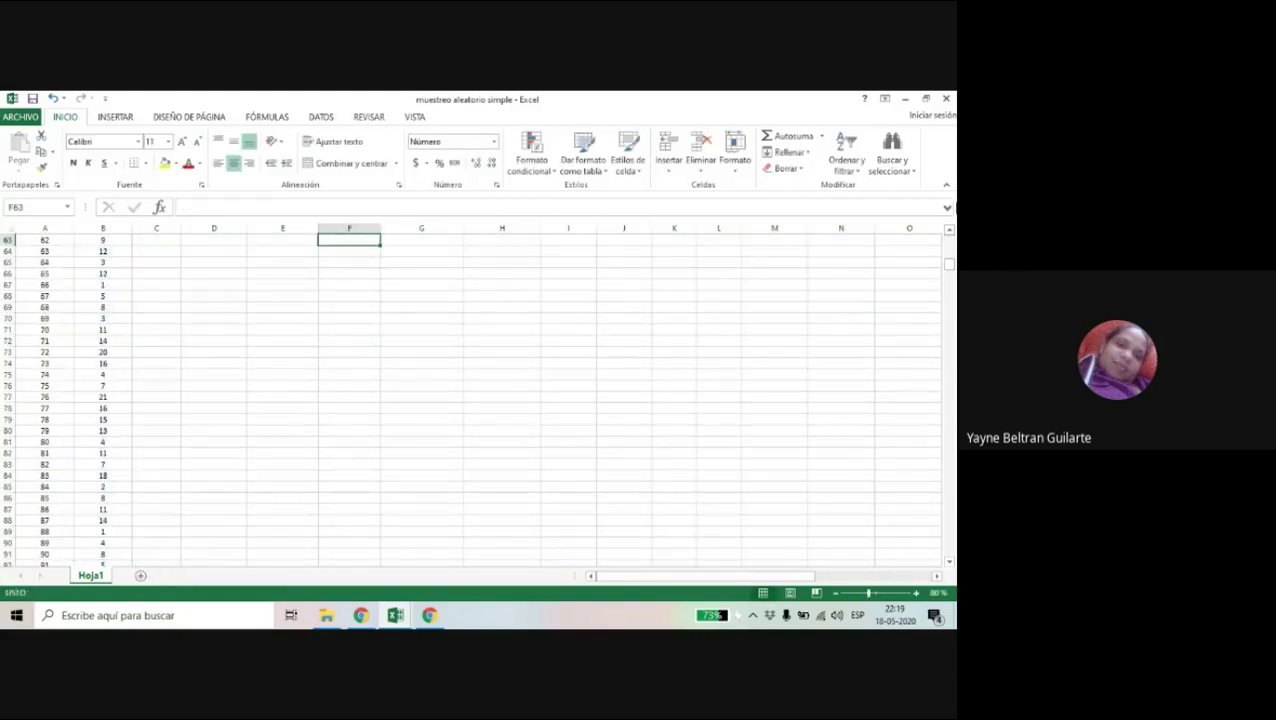
Calculate the mean's error in G60 with =E60-F60 and fill the formula down to G62
scroll(950, 230, "up", 3)
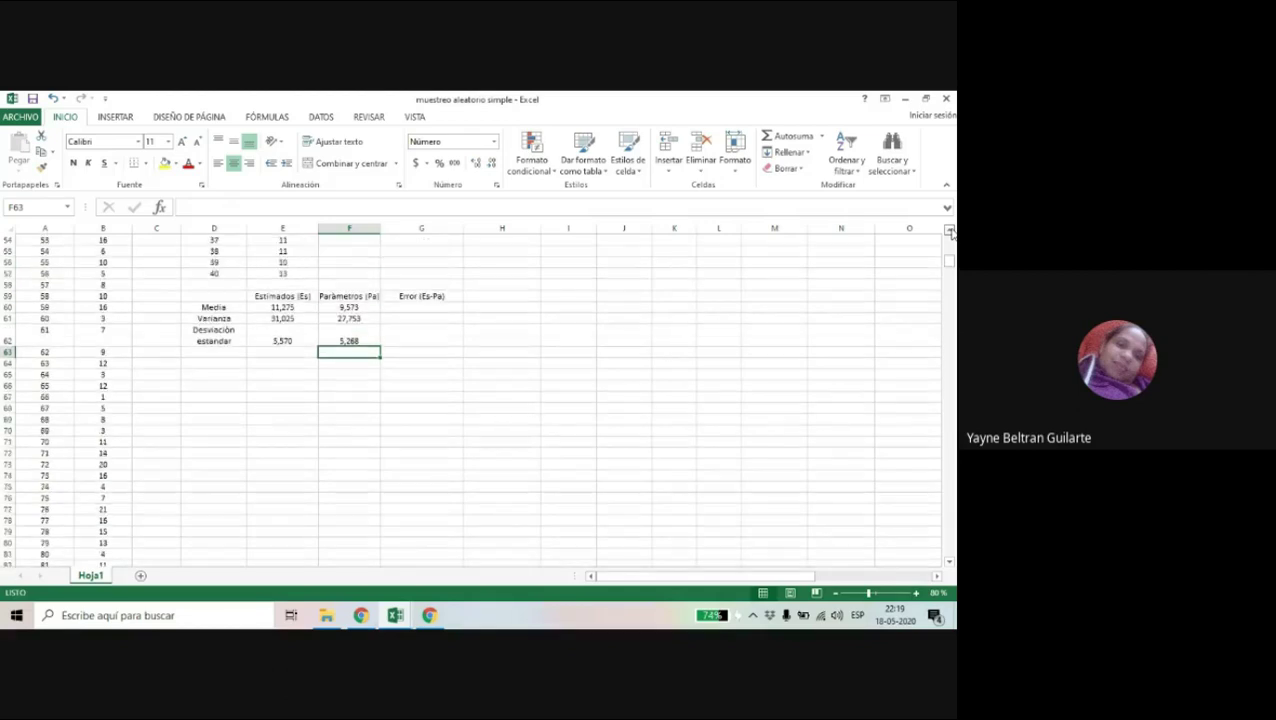
scroll(950, 230, "up", 2)
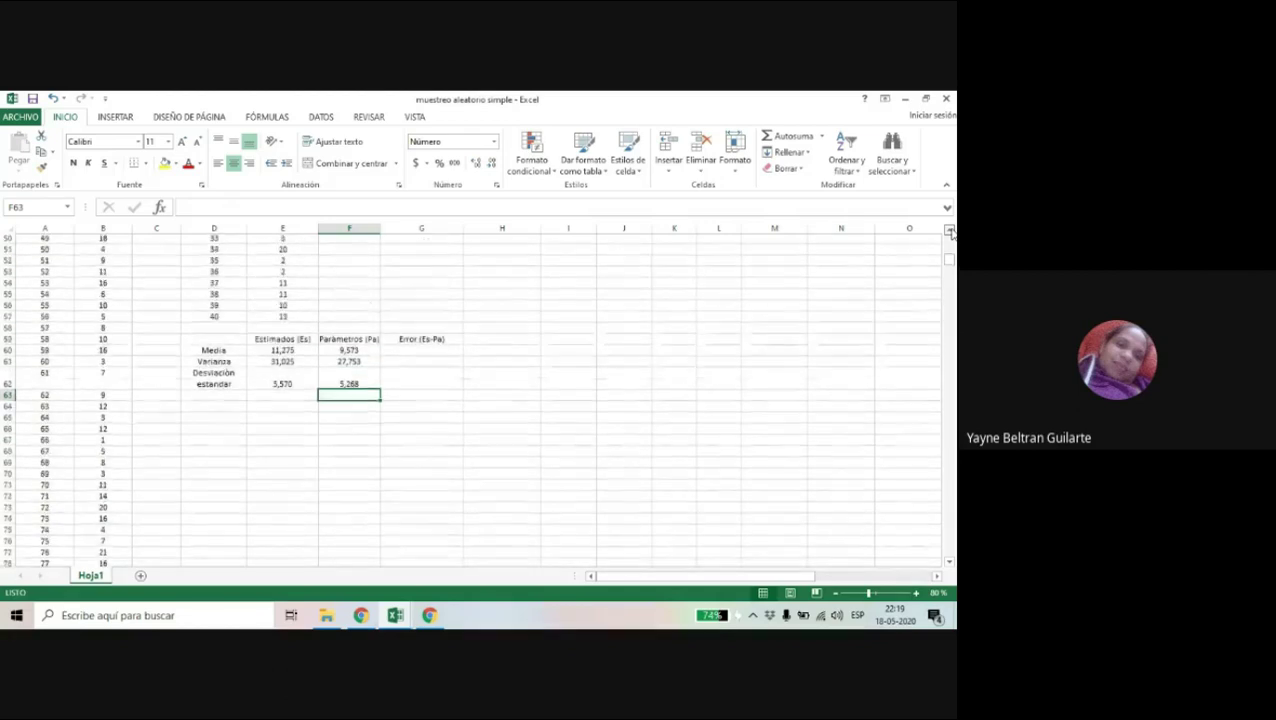
left_click(420, 352)
type("=")
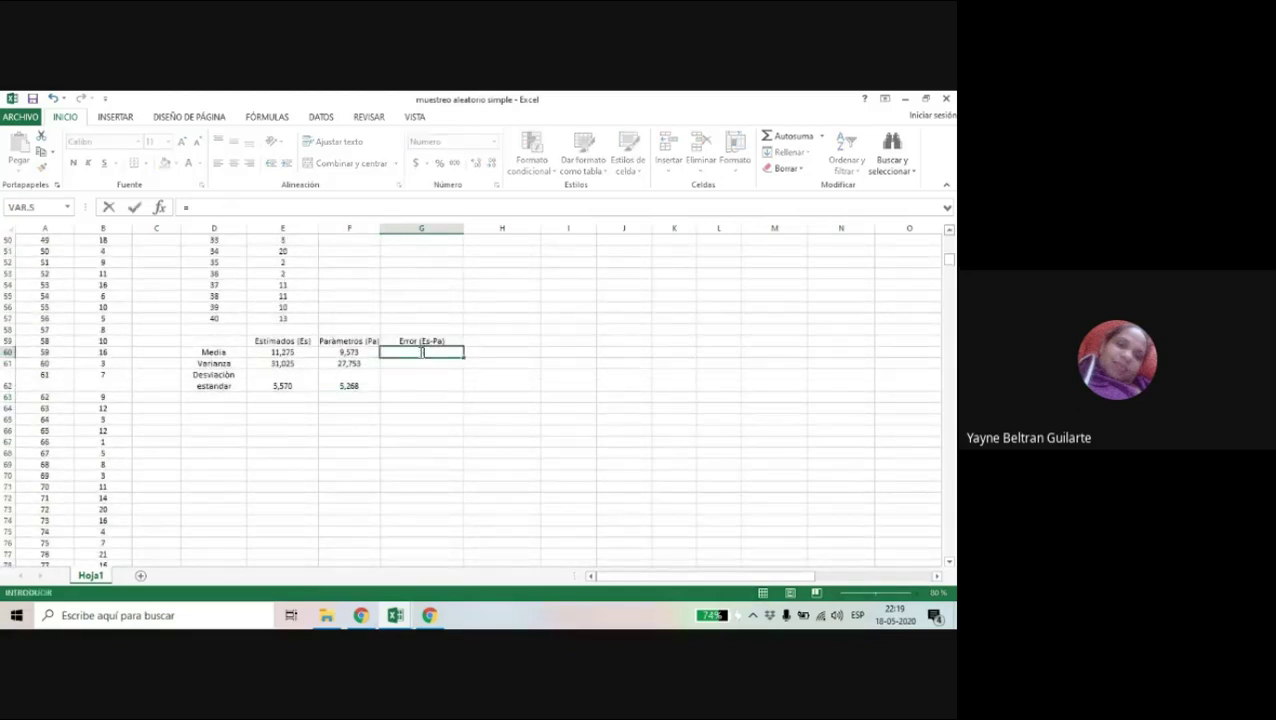
left_click(285, 352)
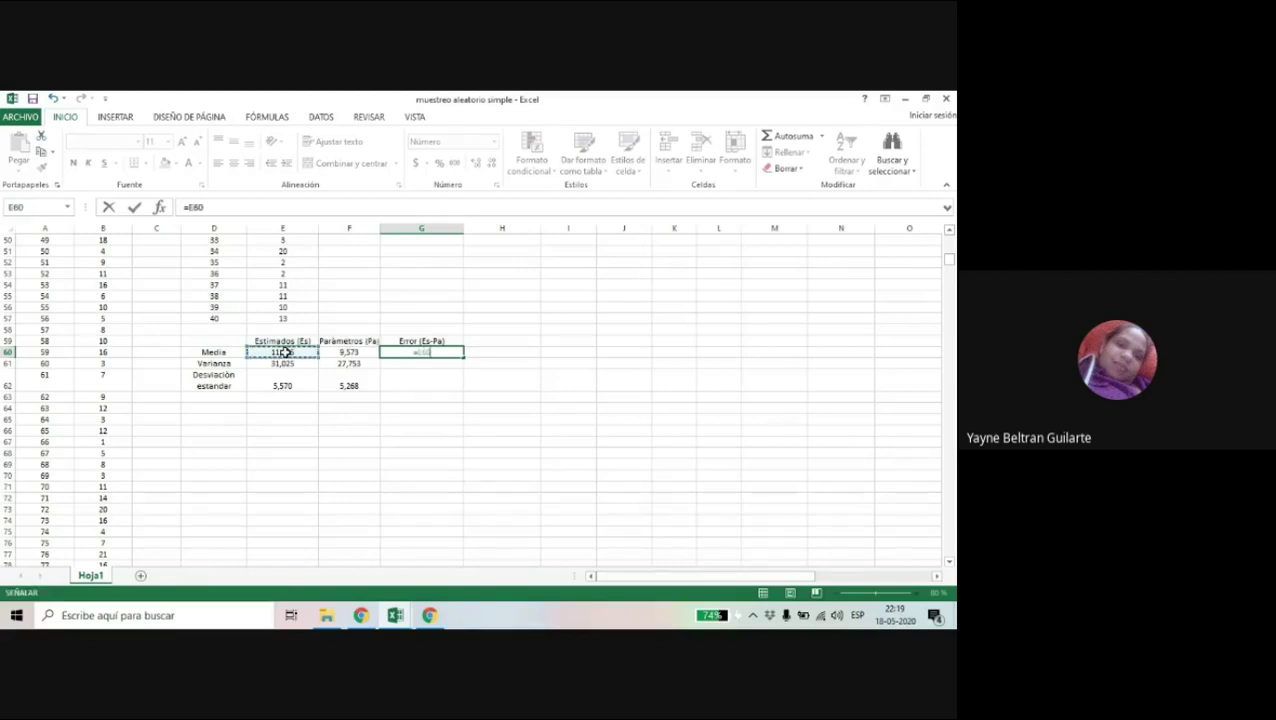
type("-")
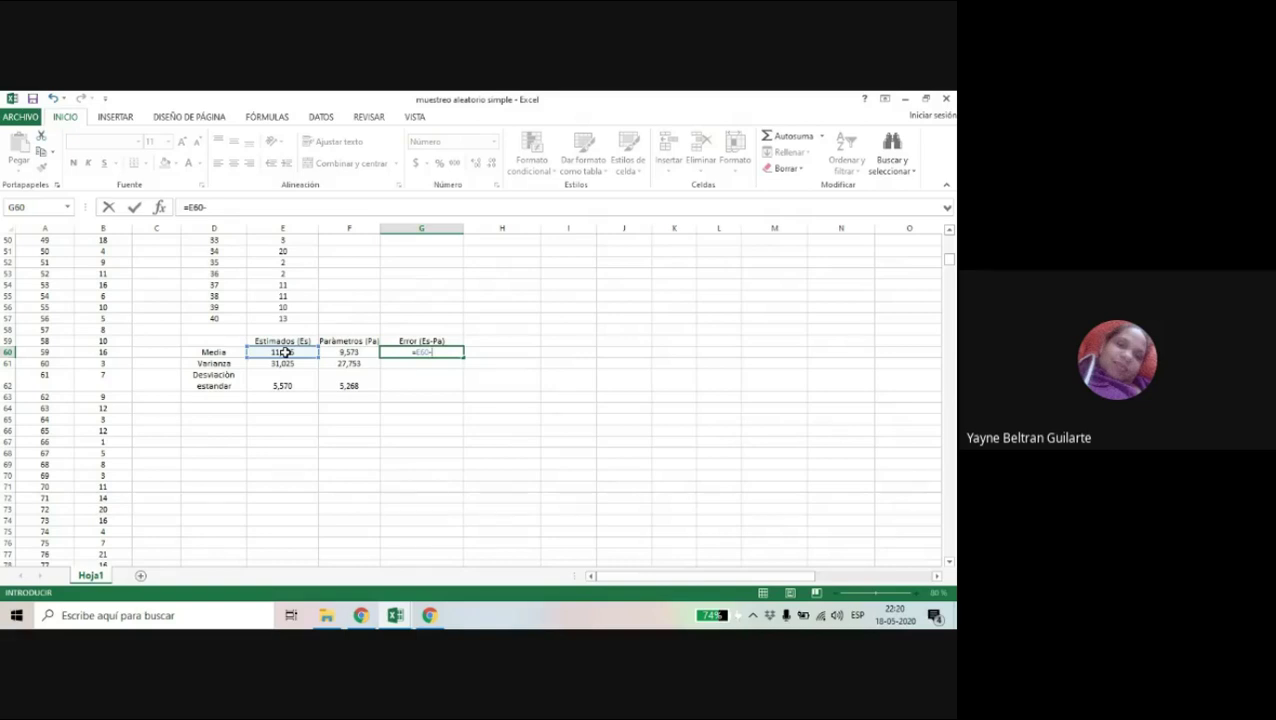
left_click(345, 352)
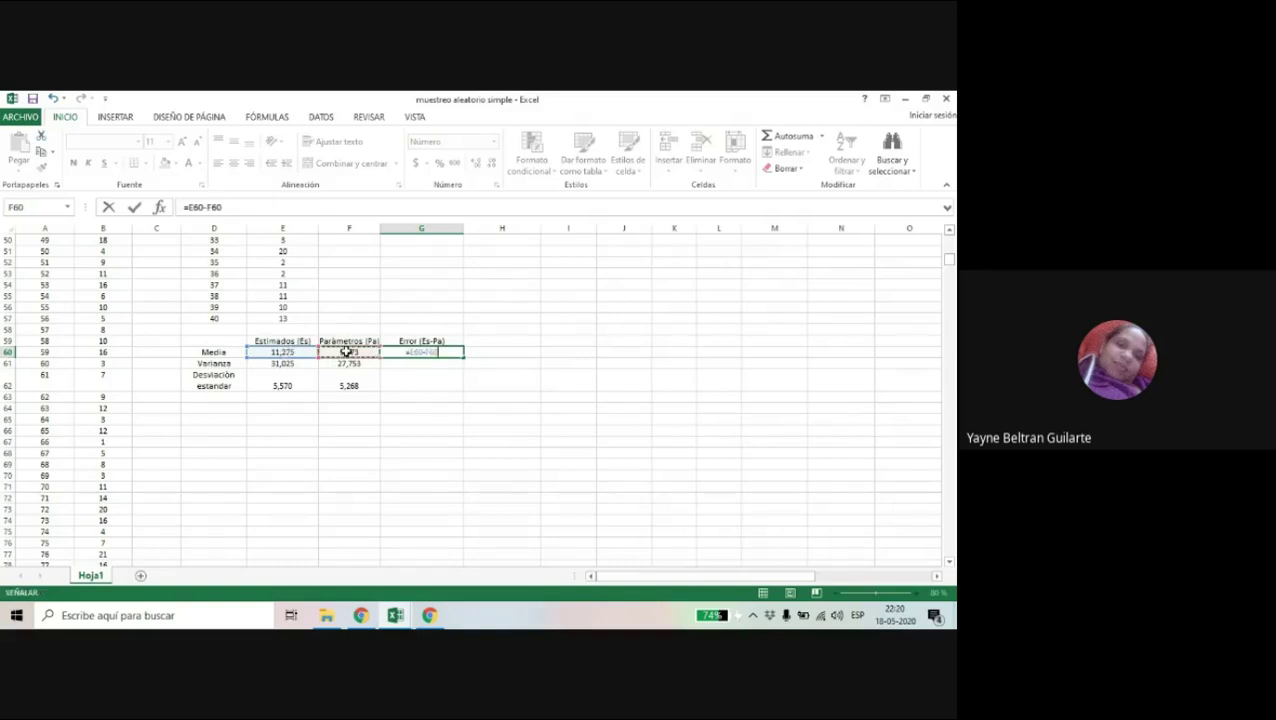
key("Return")
left_click(428, 352)
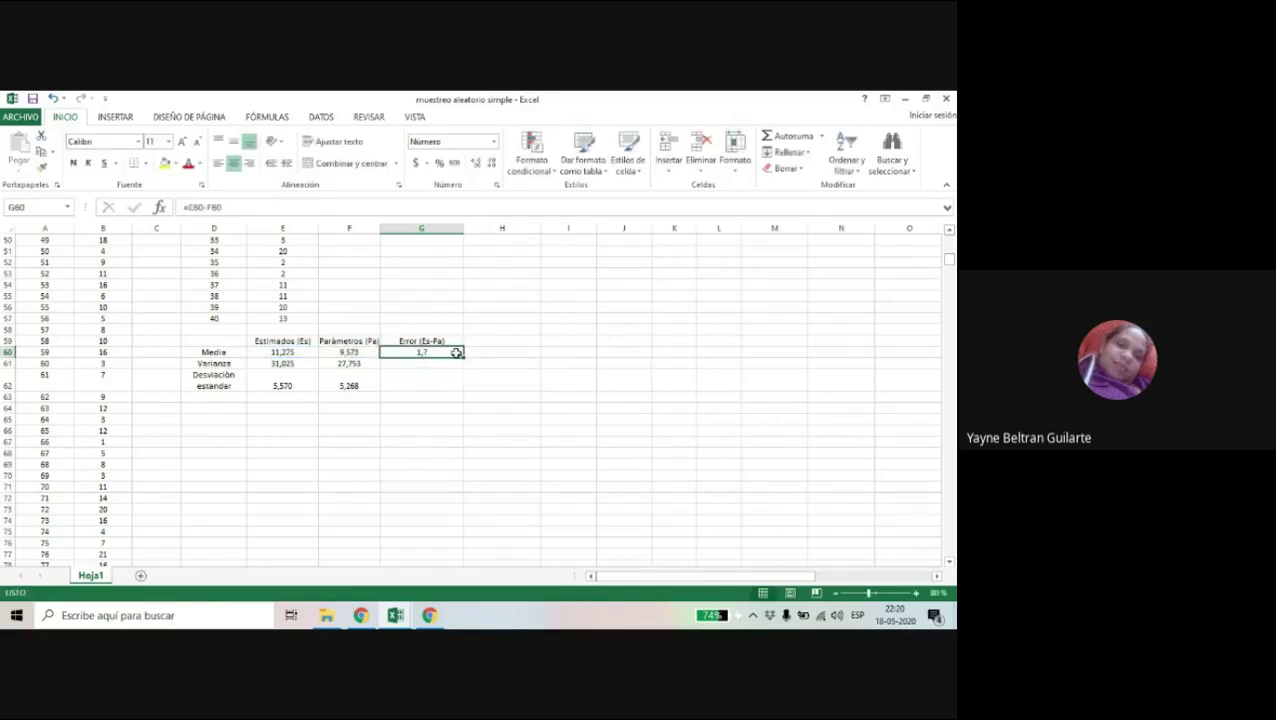
left_click_drag(462, 357, 462, 390)
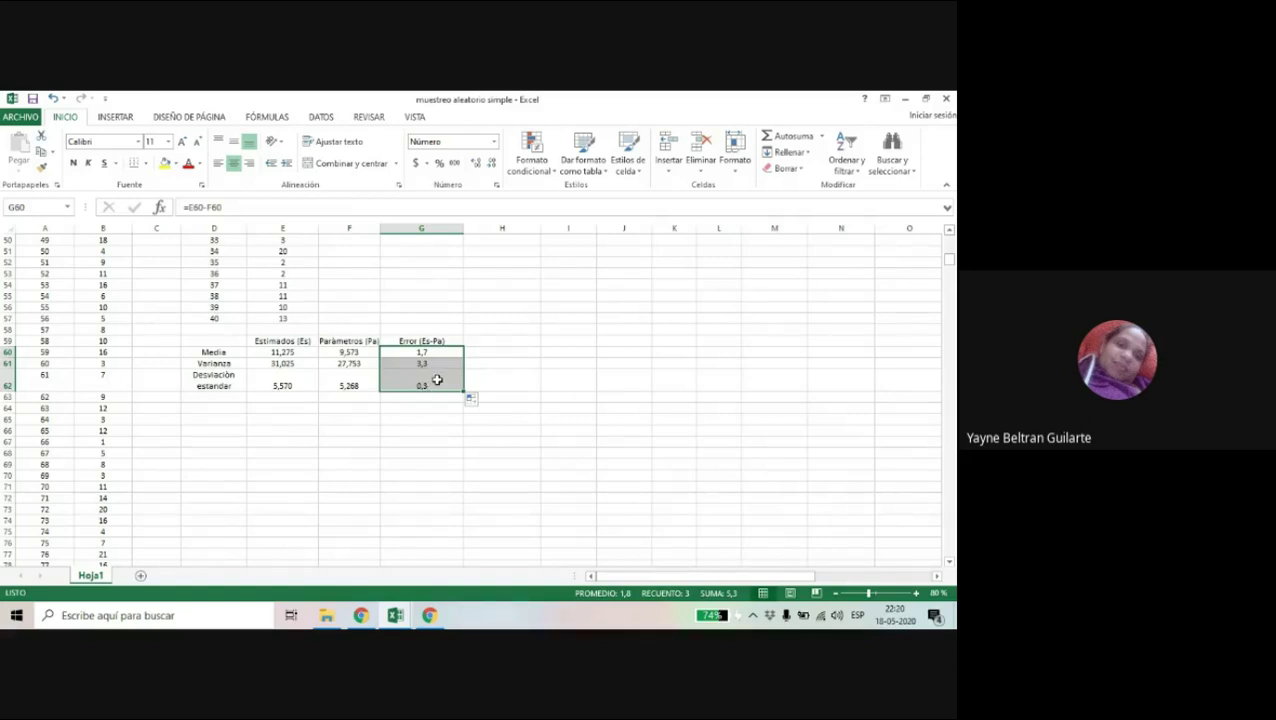
Narrow columns G and H, keeping the Error (Es-Pa) heading in G59 fully readable
left_click(502, 342)
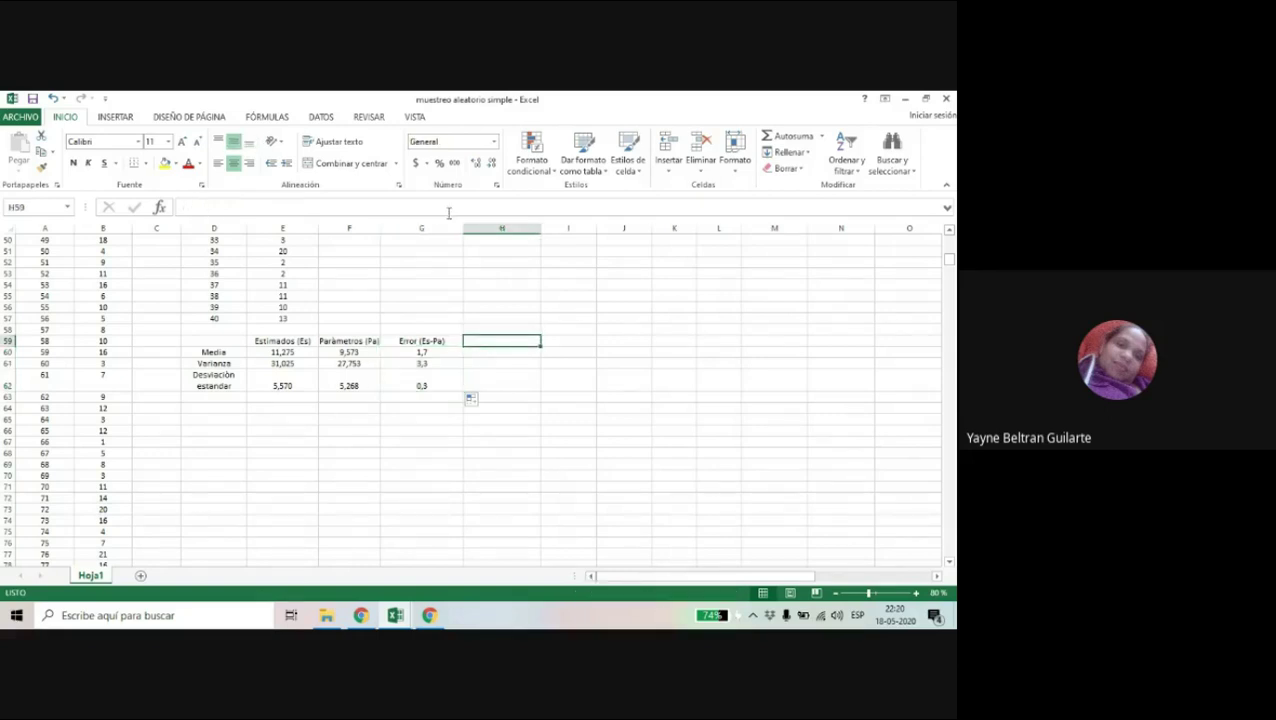
left_click_drag(463, 228, 436, 227)
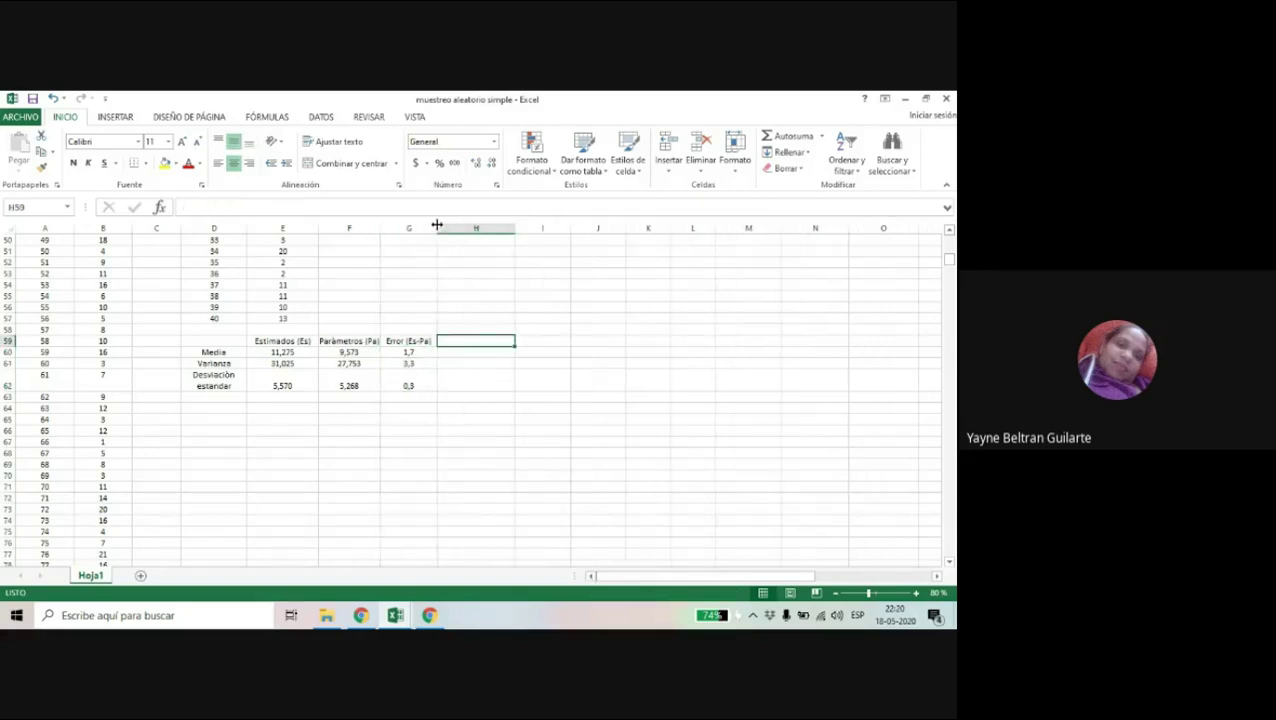
left_click_drag(513, 228, 488, 228)
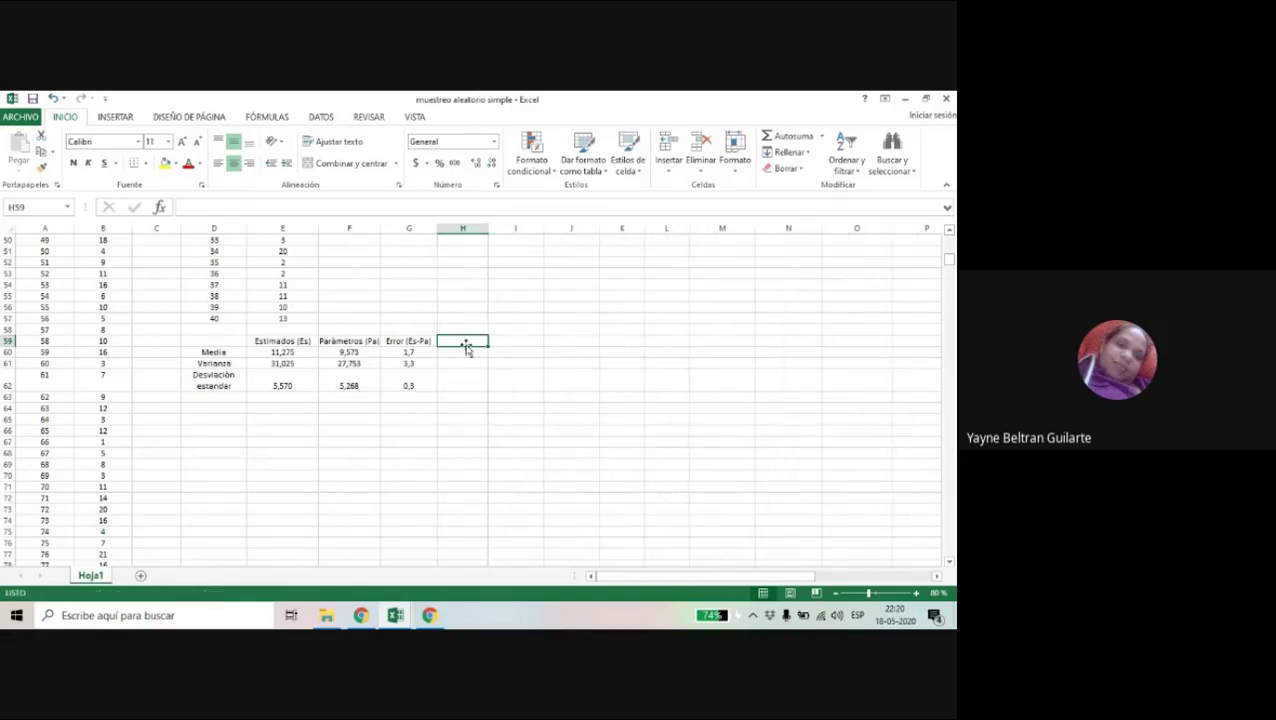
left_click_drag(488, 227, 503, 228)
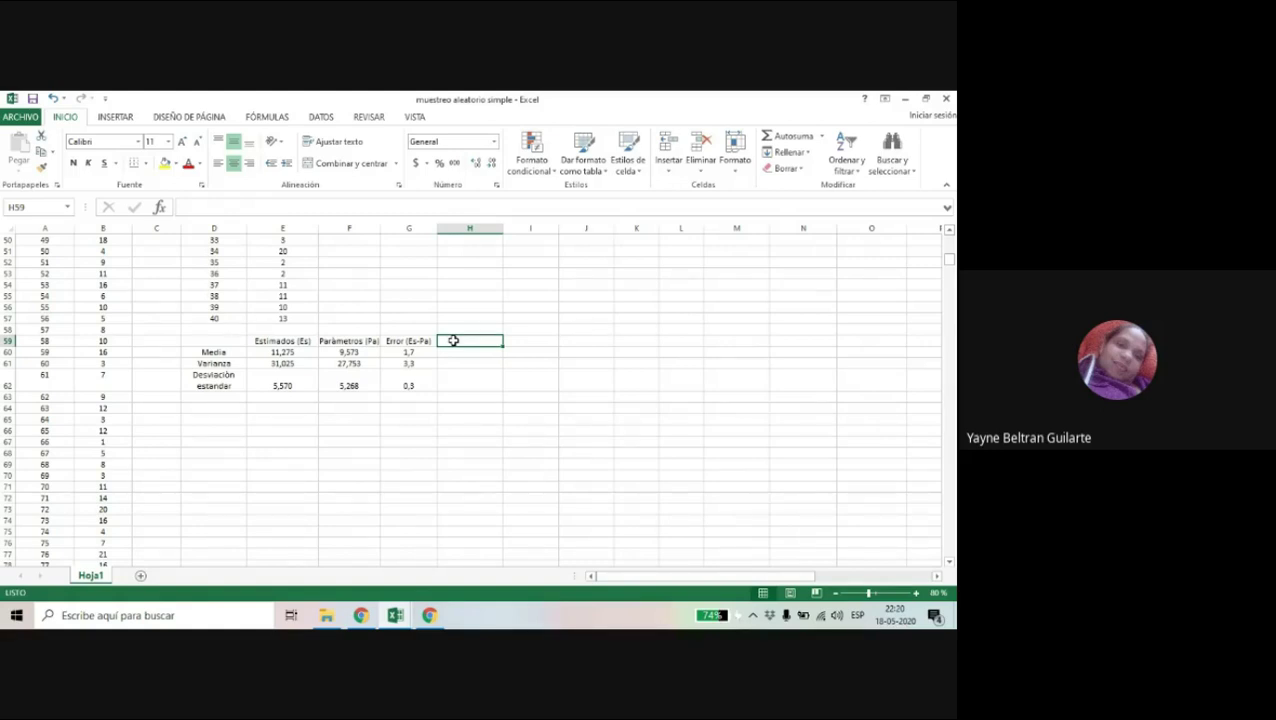
Enter the heading "Error % (E*100/Pa)" in H59 and widen column H slightly to fit it
type("Error")
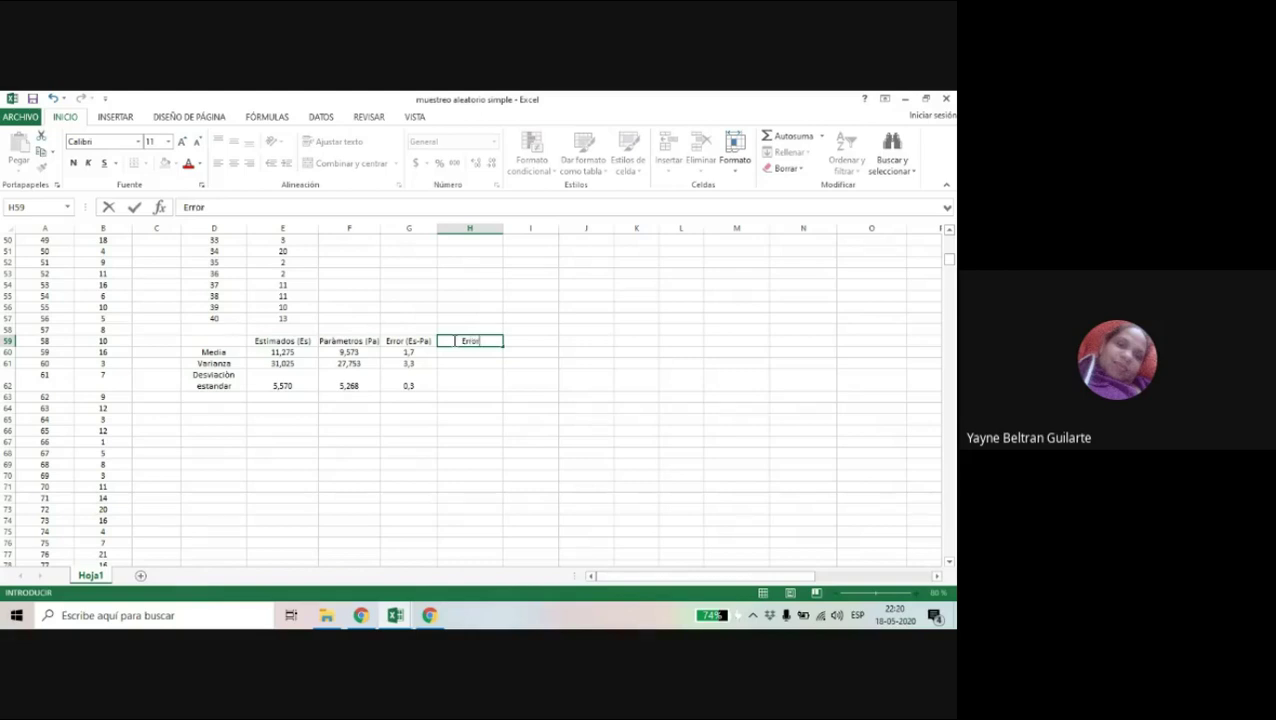
type(" % (E*100/")
left_click(341, 352)
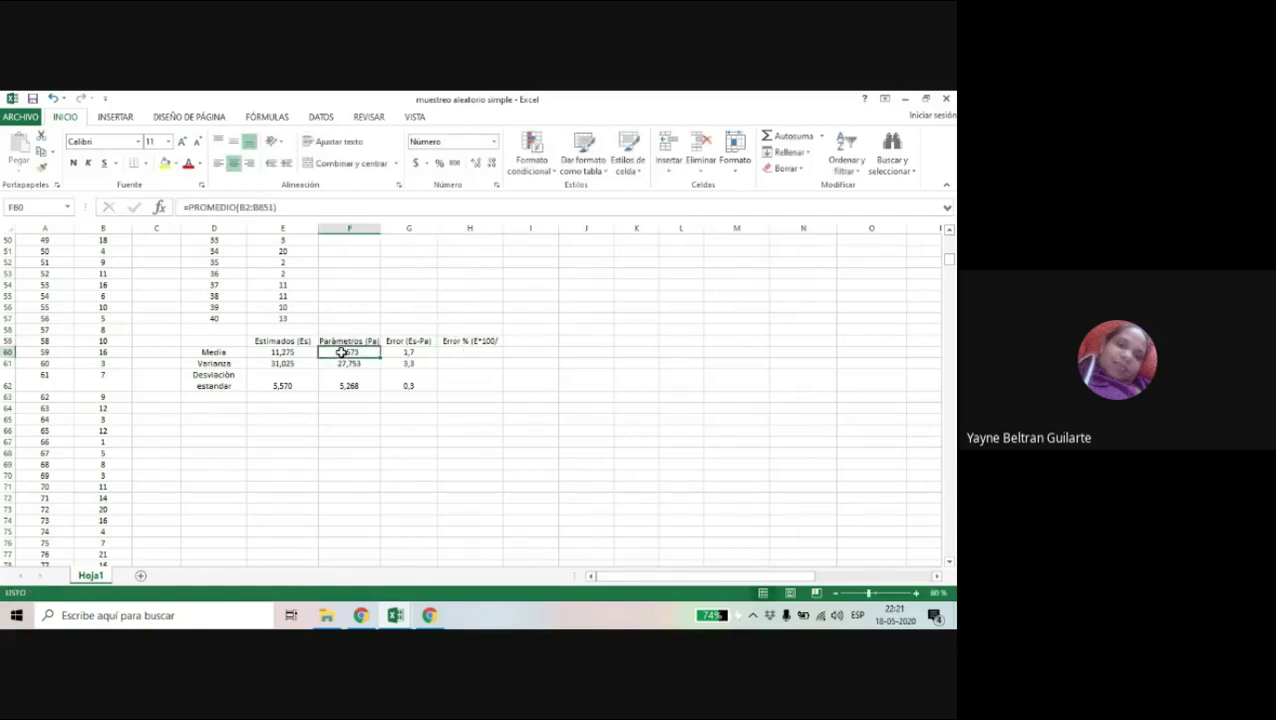
left_click(496, 341)
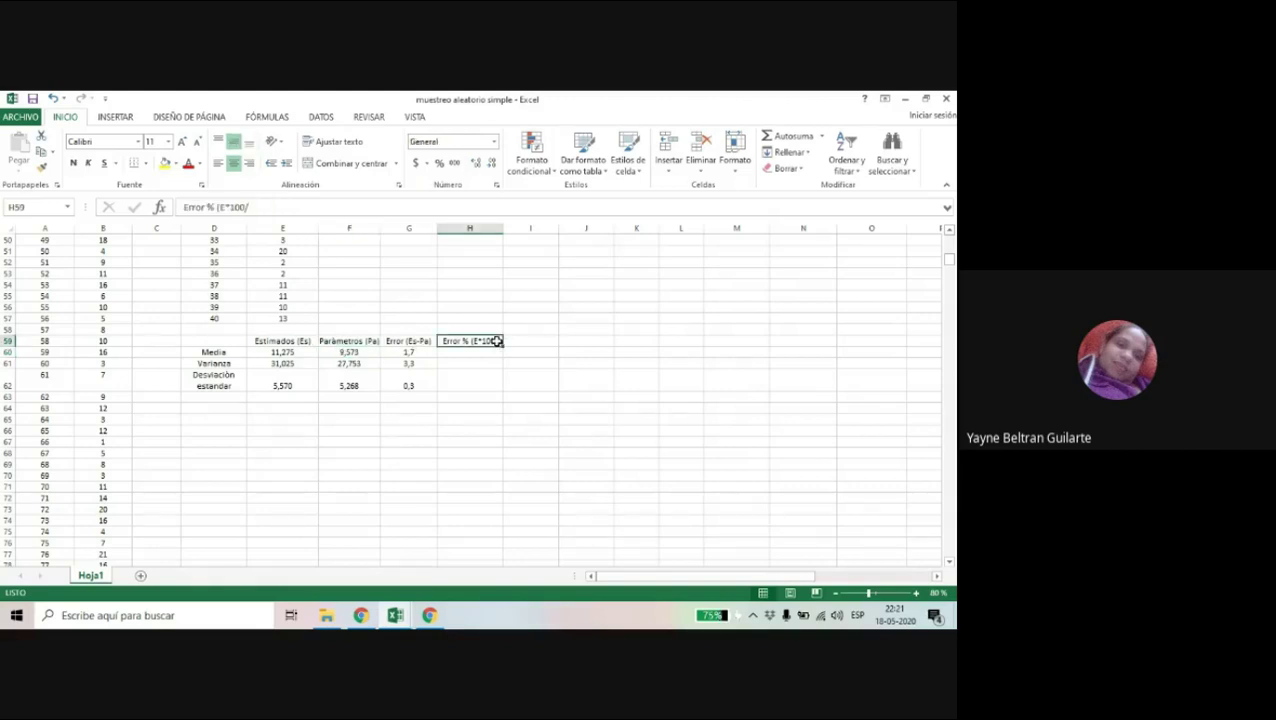
double_click(496, 341)
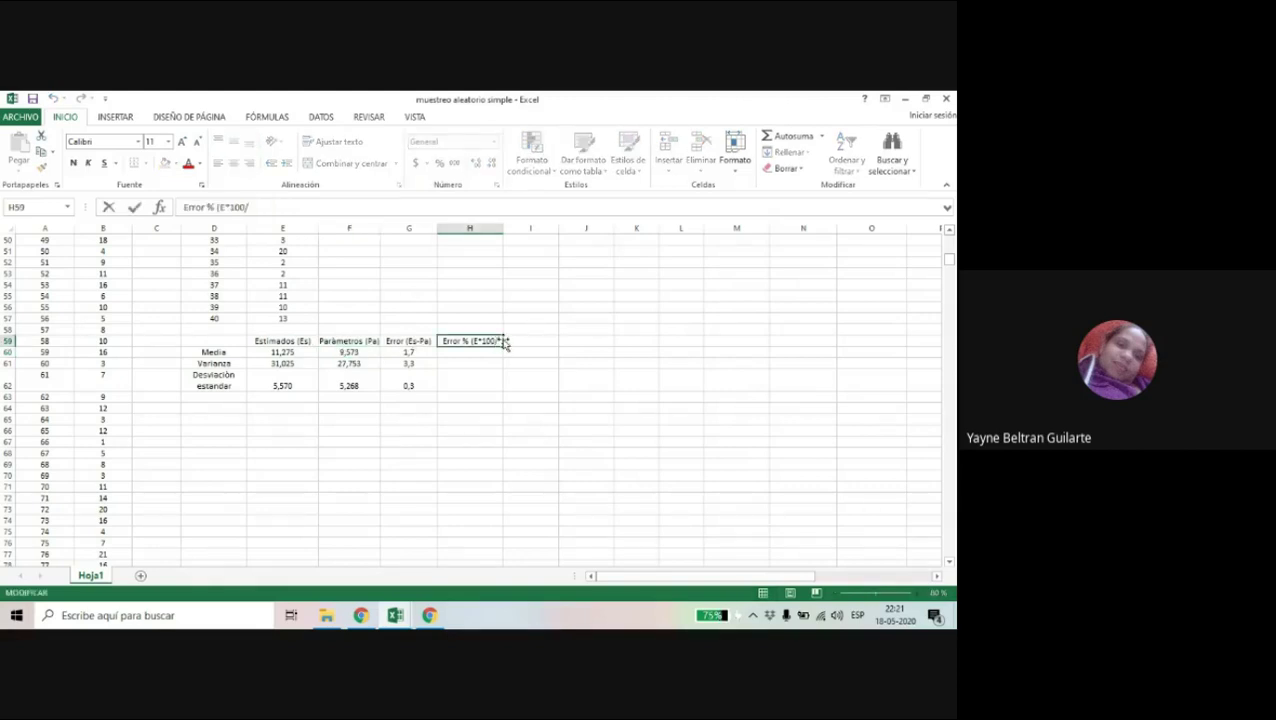
type("Pa)")
key("Return")
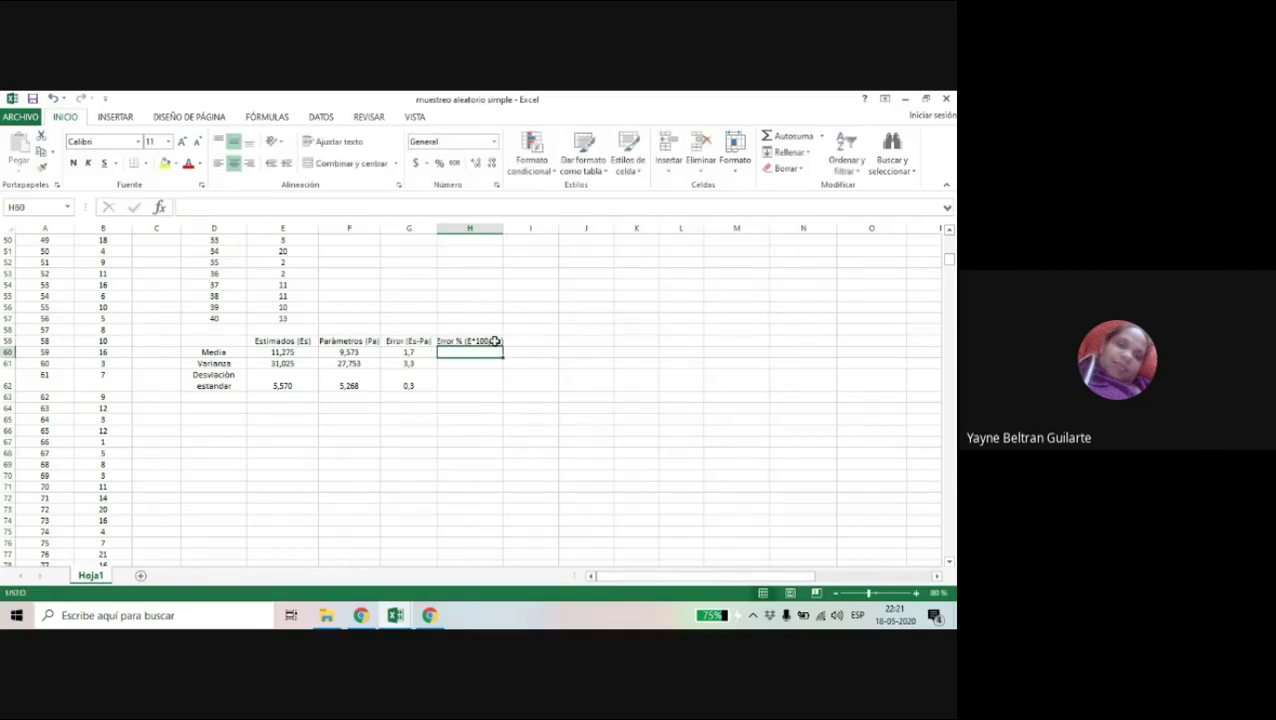
left_click_drag(503, 229, 510, 229)
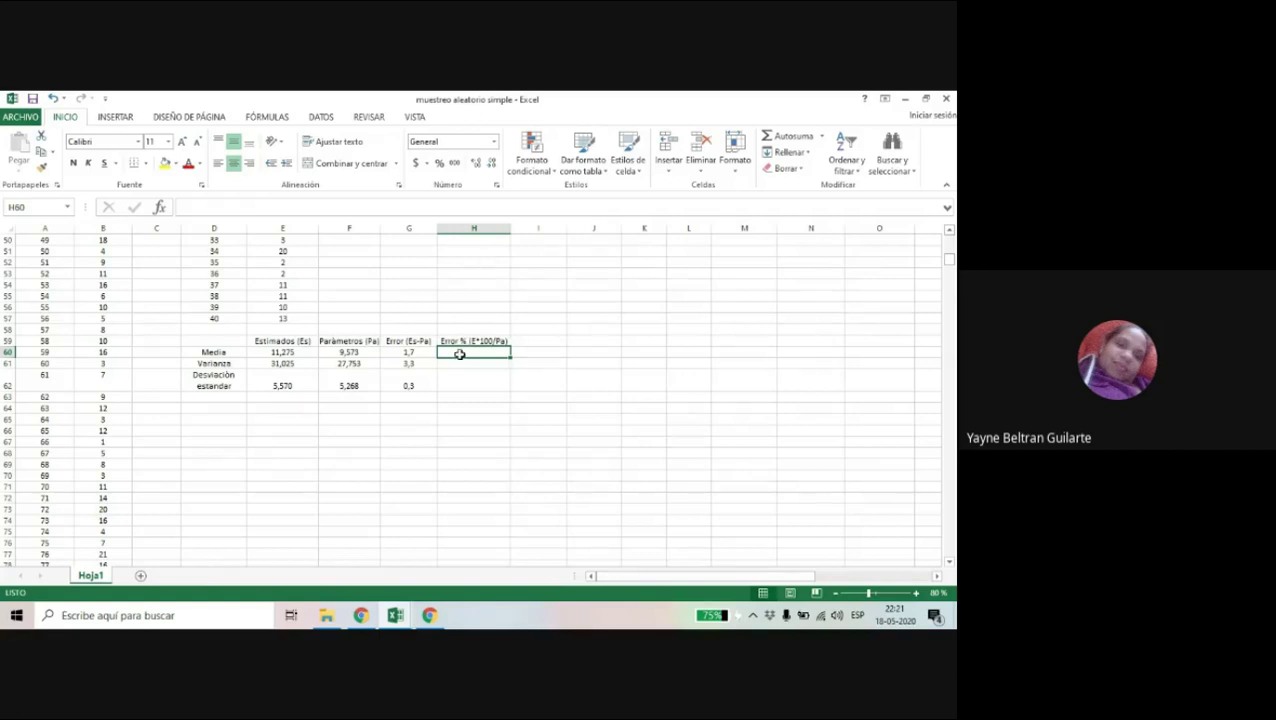
Calculate the mean's percentage error in H60 with =G60*100/F60 and fill the formula down to H62
type("=")
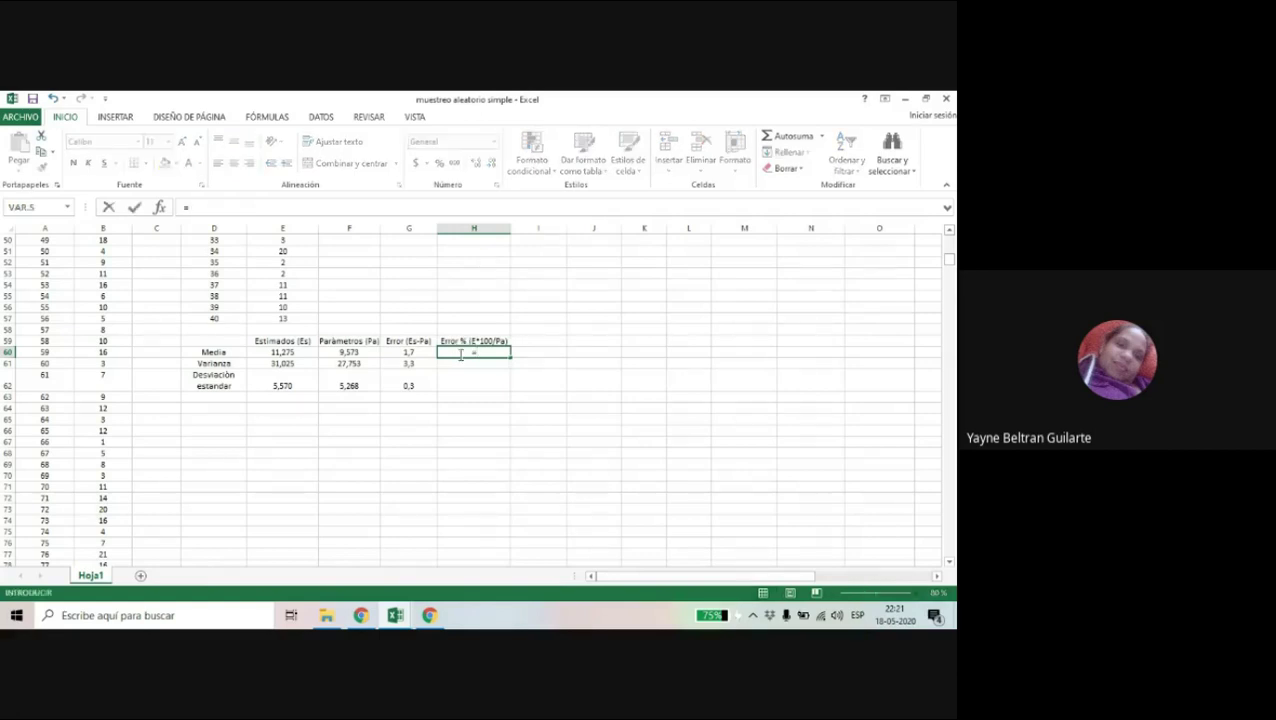
left_click(414, 353)
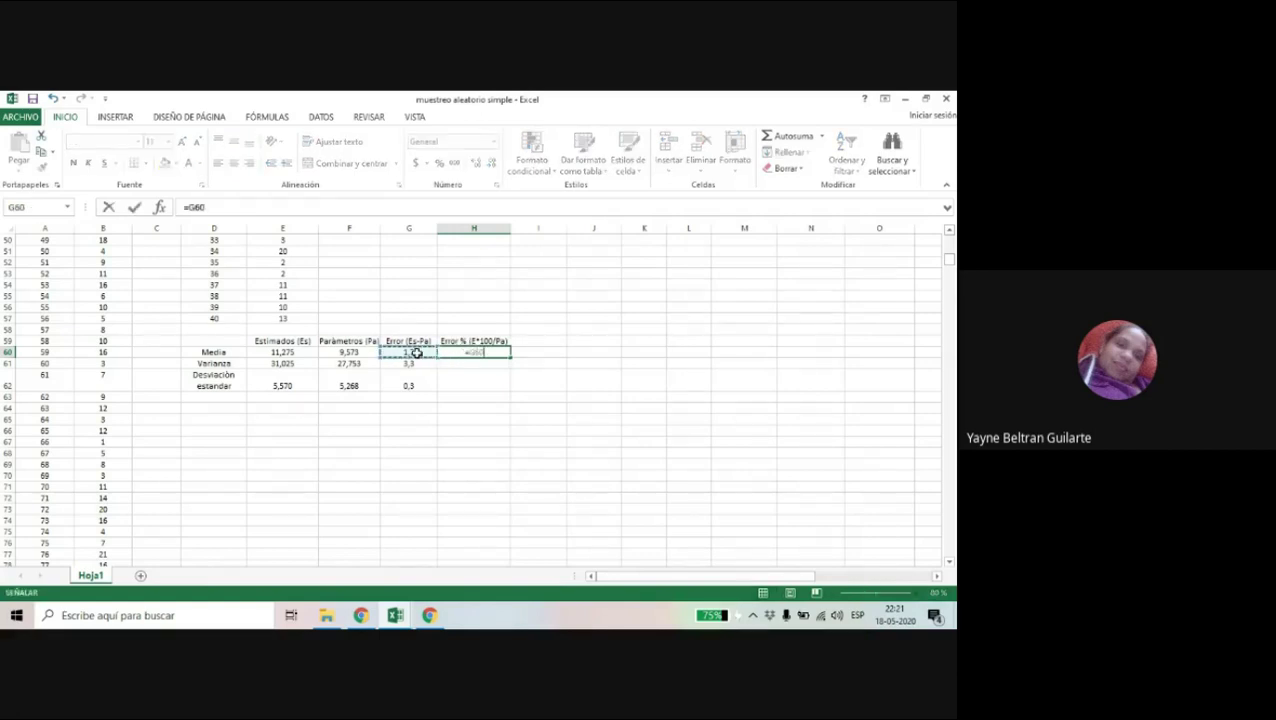
type("*100/")
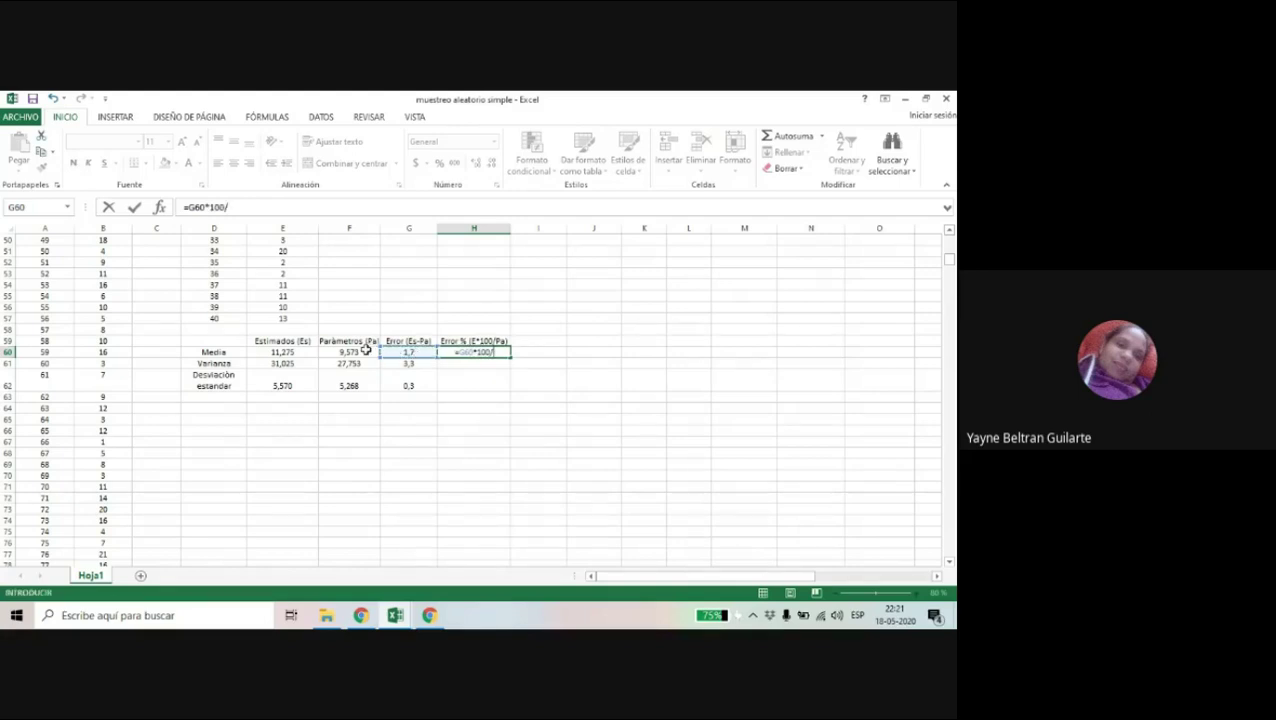
left_click(363, 352)
key("Return")
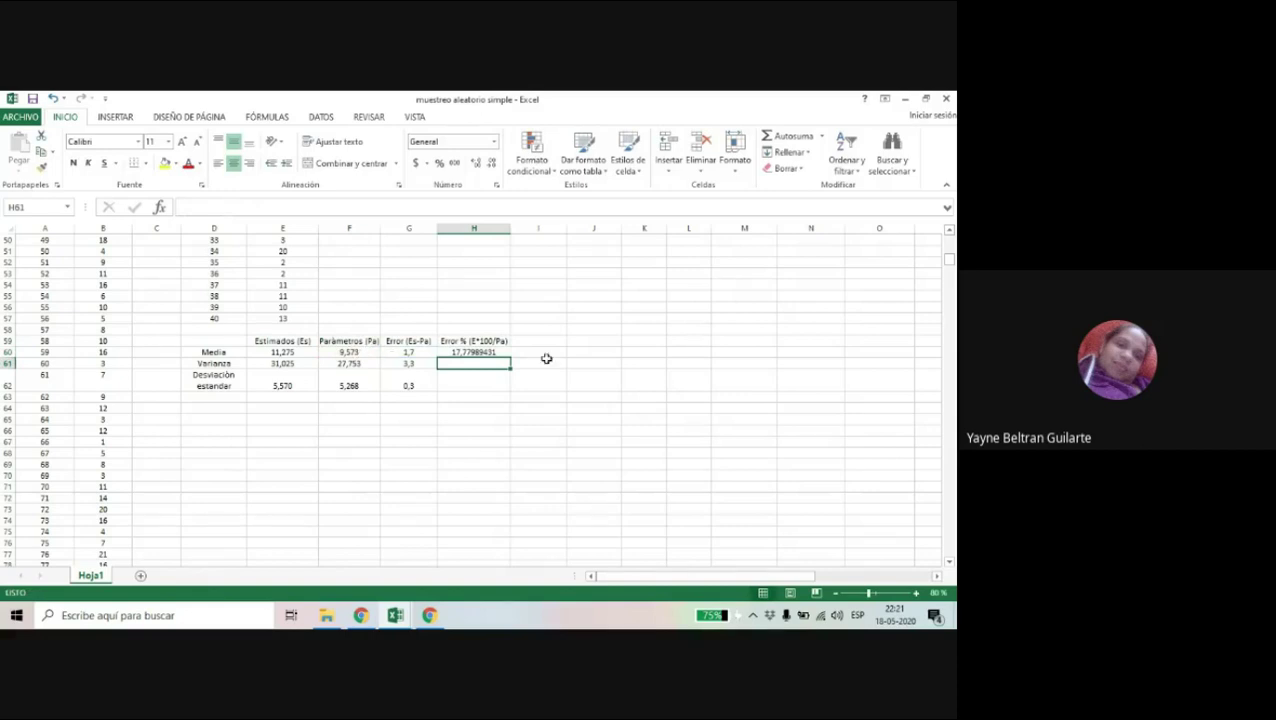
left_click(482, 353)
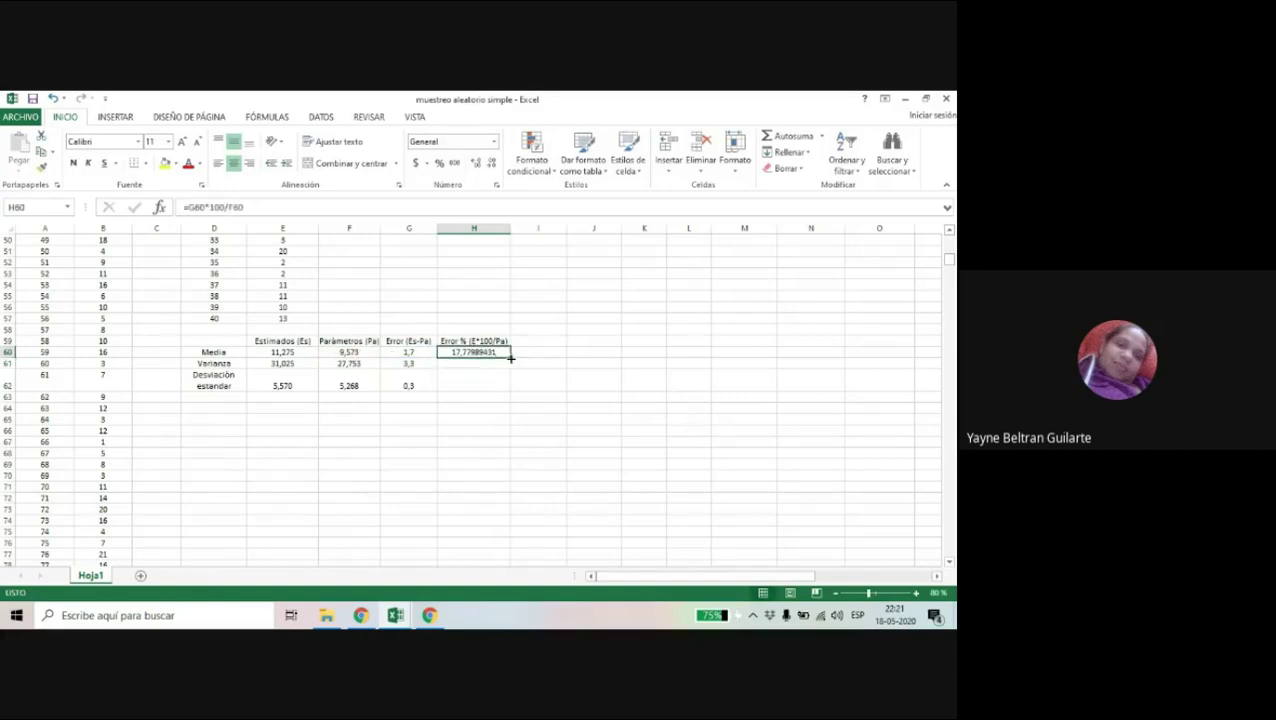
left_click_drag(510, 358, 507, 394)
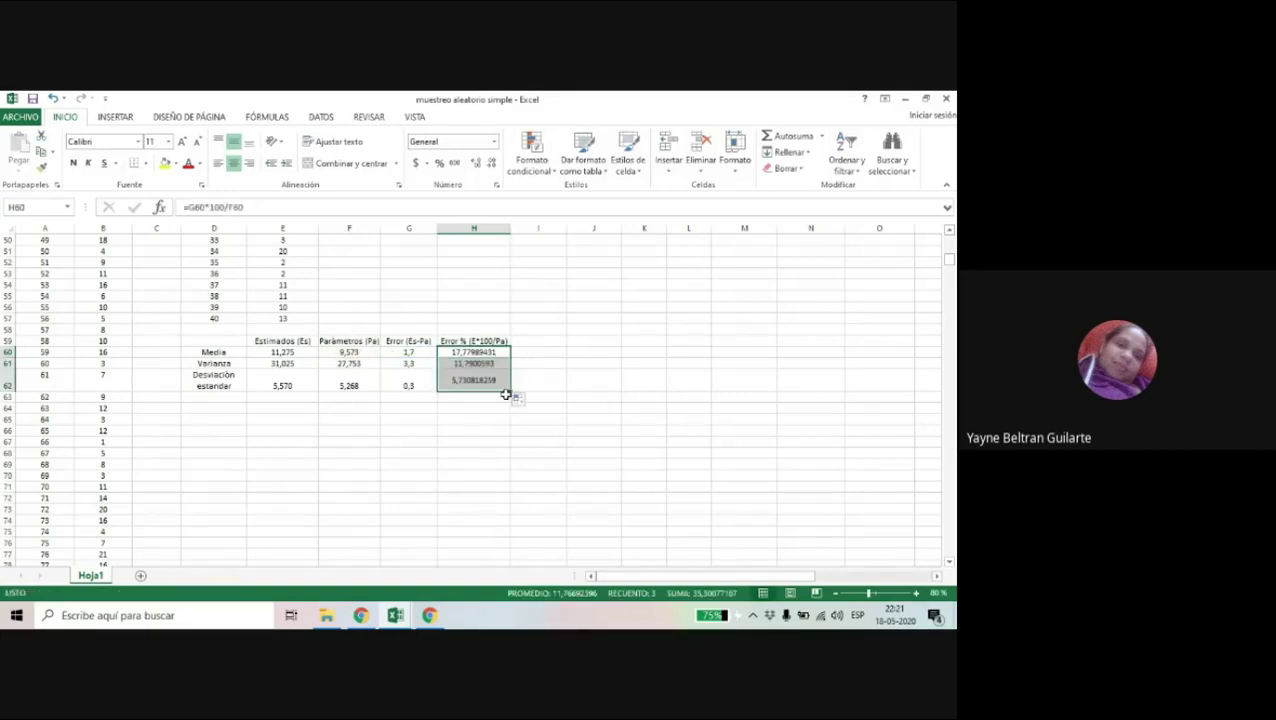
Format the percentage errors in H60:H62 with the Número format, showing no decimals
left_click(491, 166)
left_click(491, 166)
left_click(493, 141)
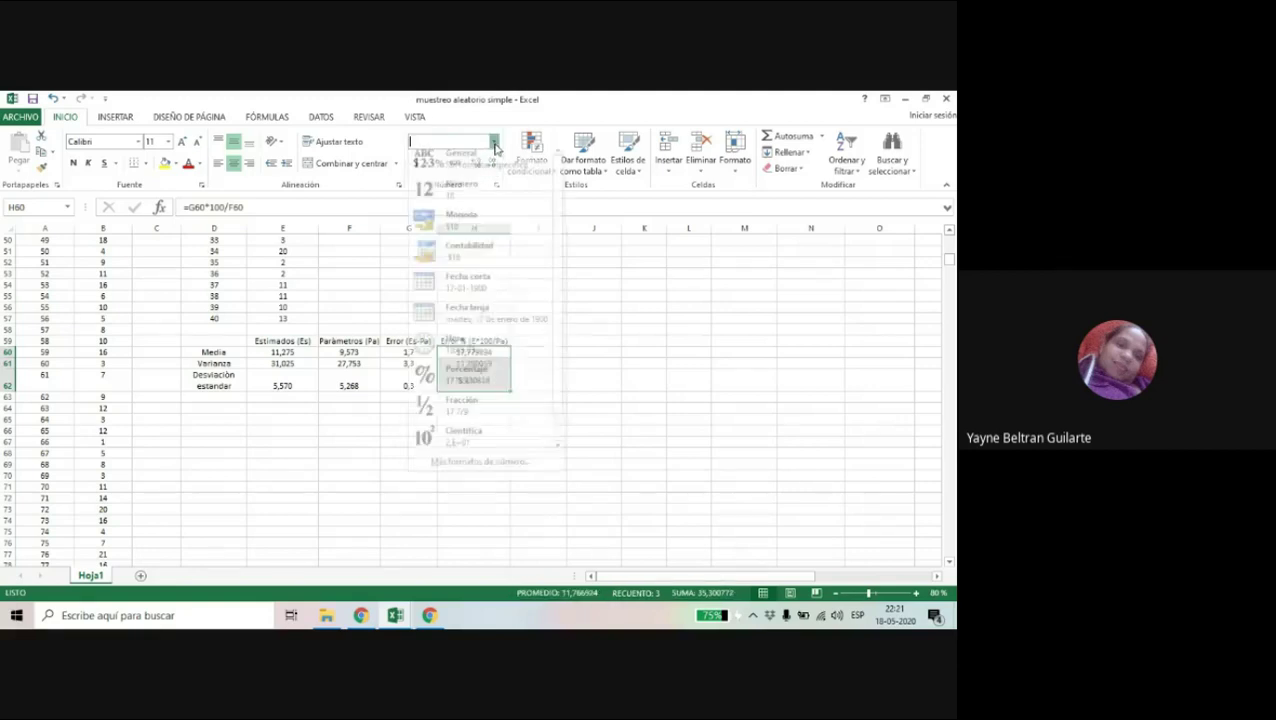
left_click(469, 192)
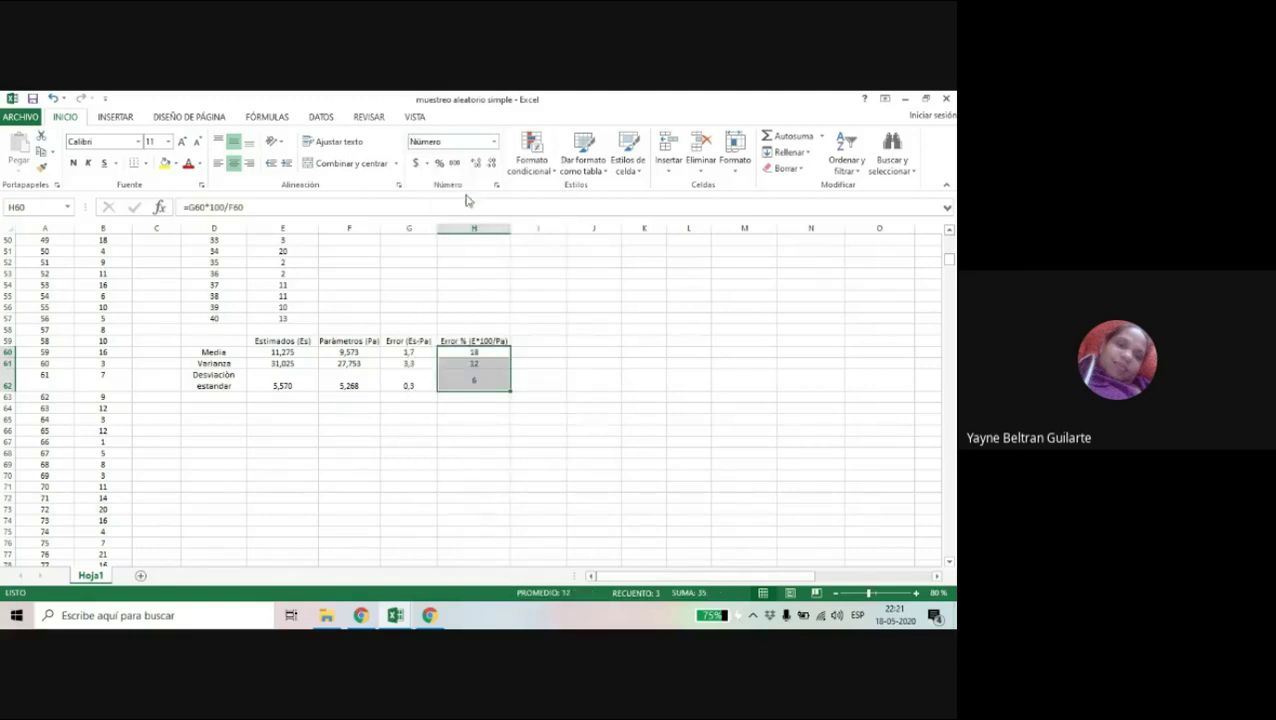
left_click(552, 342)
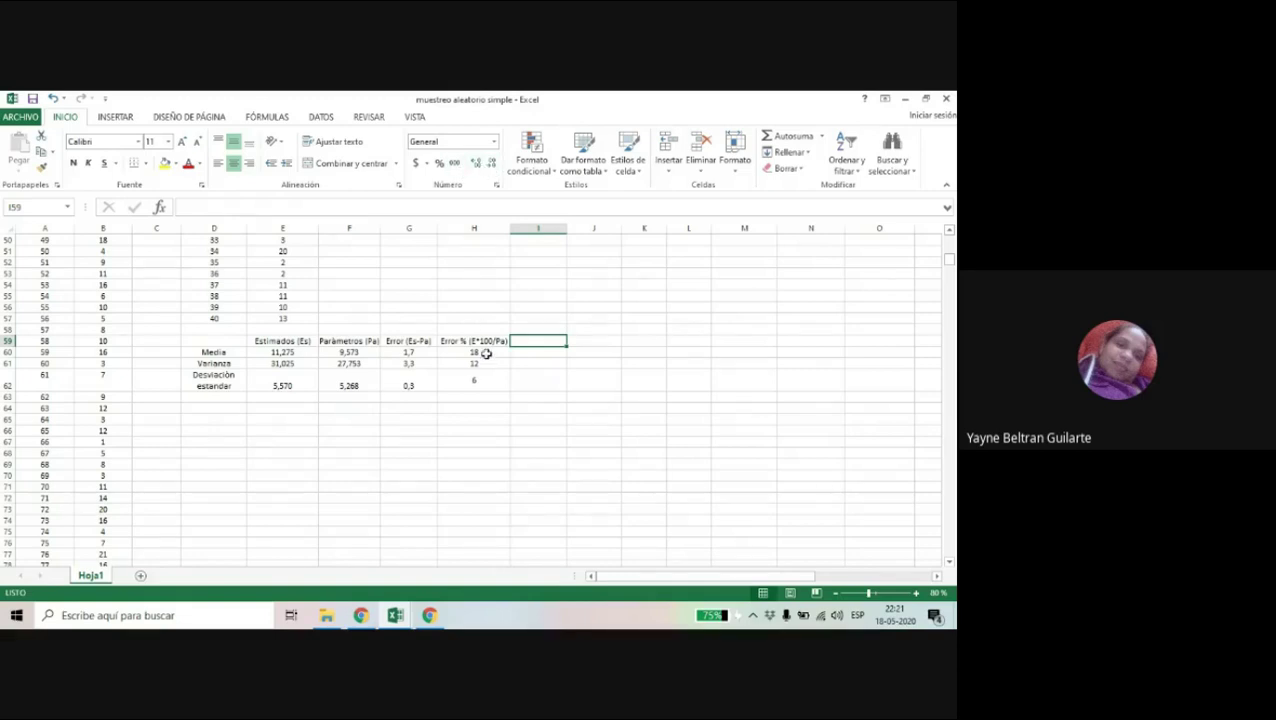
Show one decimal place in the percentage errors in H60:H62
left_click_drag(487, 354, 486, 386)
left_click(478, 162)
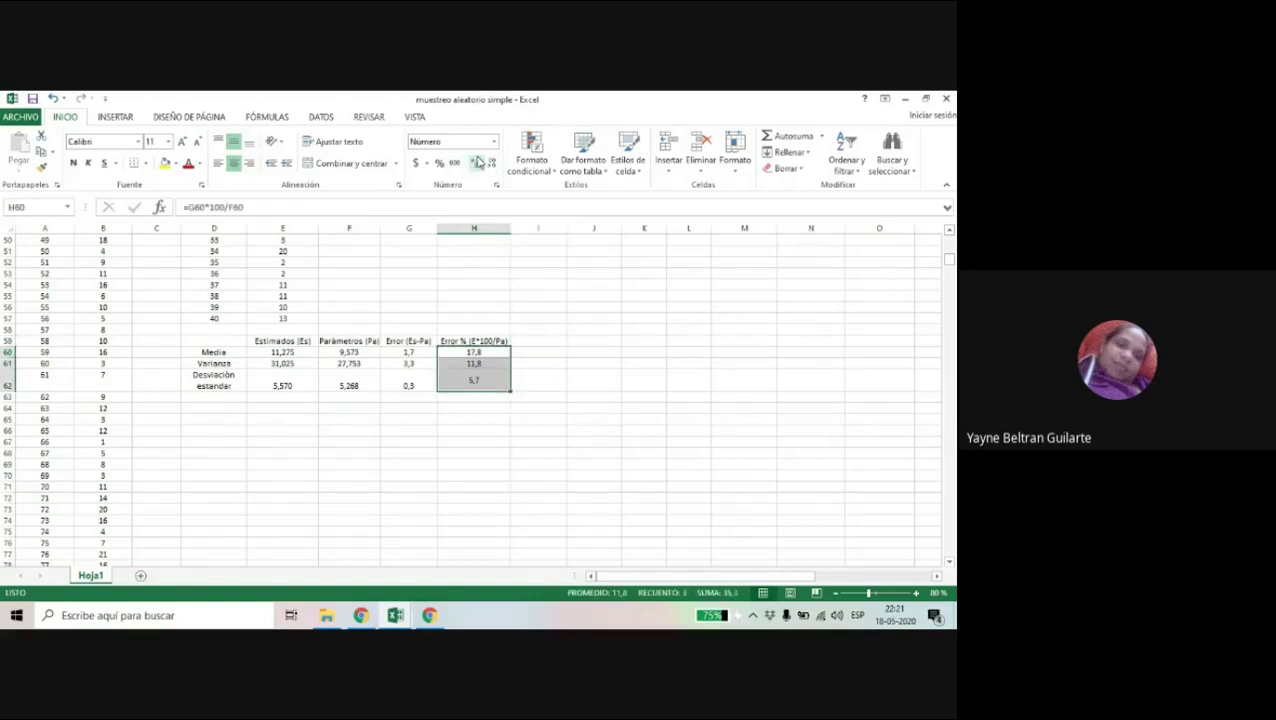
left_click(585, 396)
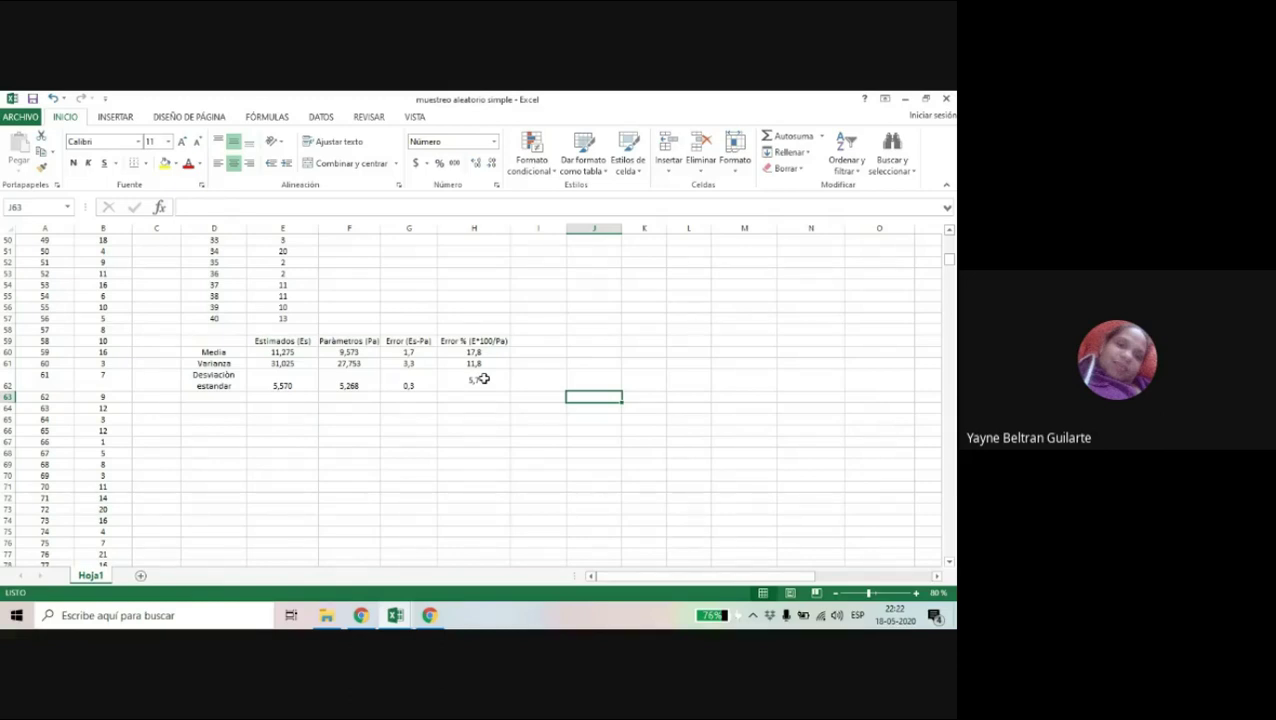
Apply a red font colour to the whole comparison table in D59:H62
left_click(233, 341)
left_click_drag(215, 342, 493, 379)
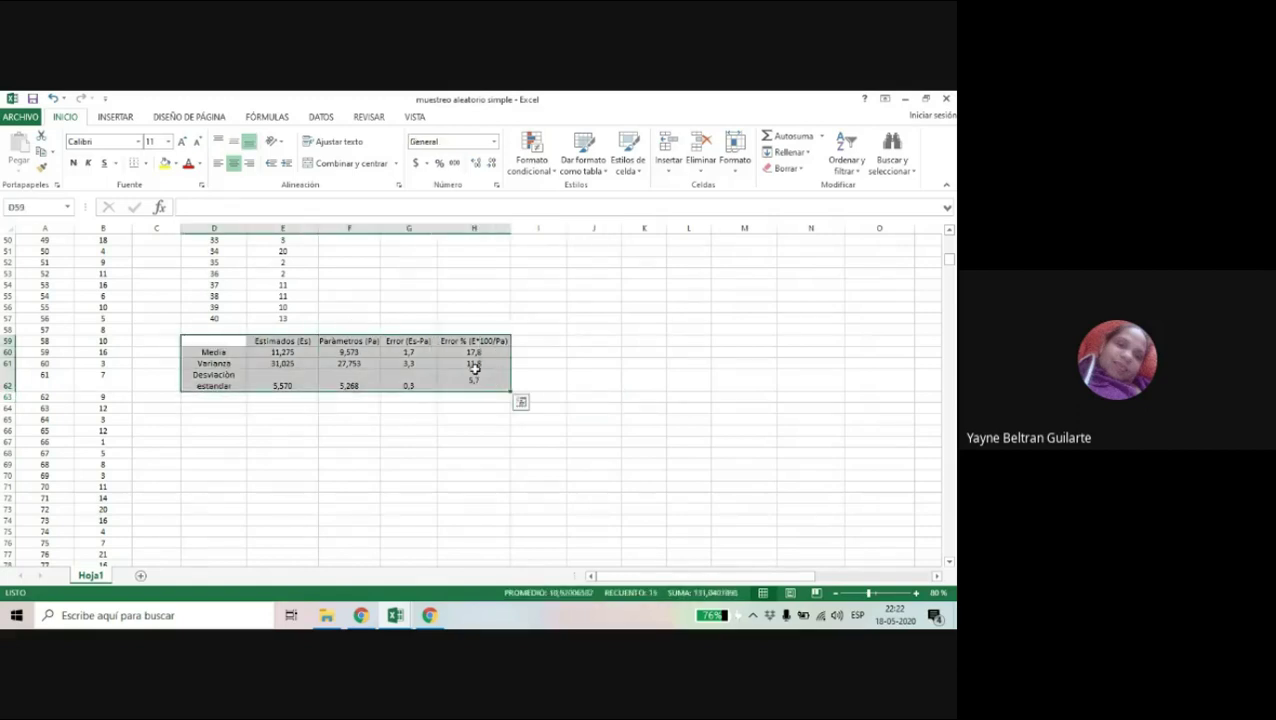
left_click(187, 164)
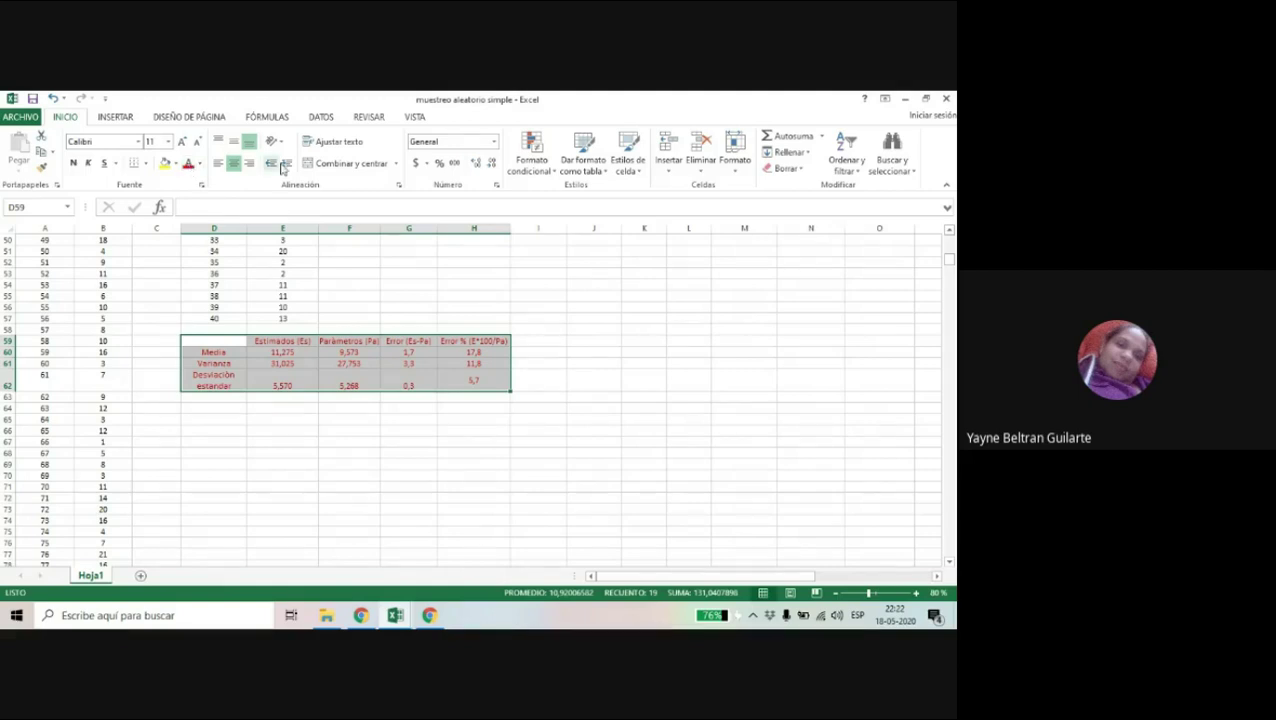
left_click(272, 296)
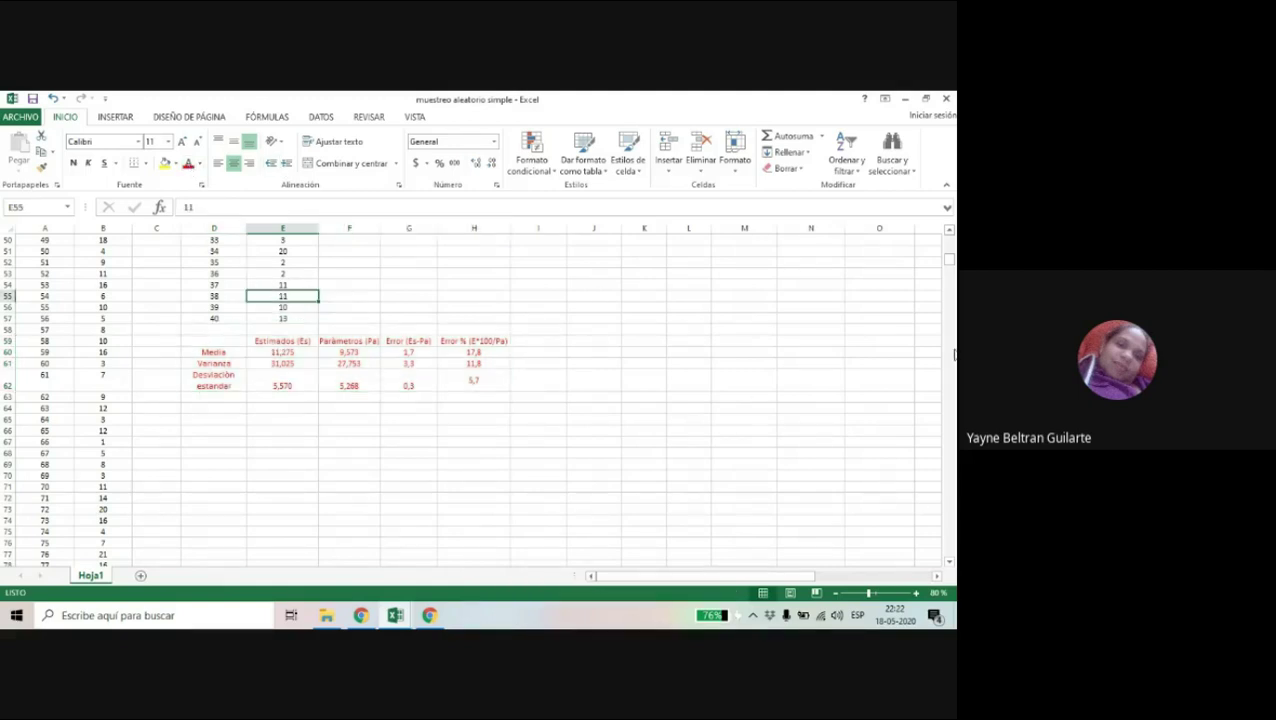
Copy the Segunda forma heading block from R13:U17 and paste it at J14, beside the first sample
left_click_drag(949, 260, 950, 240)
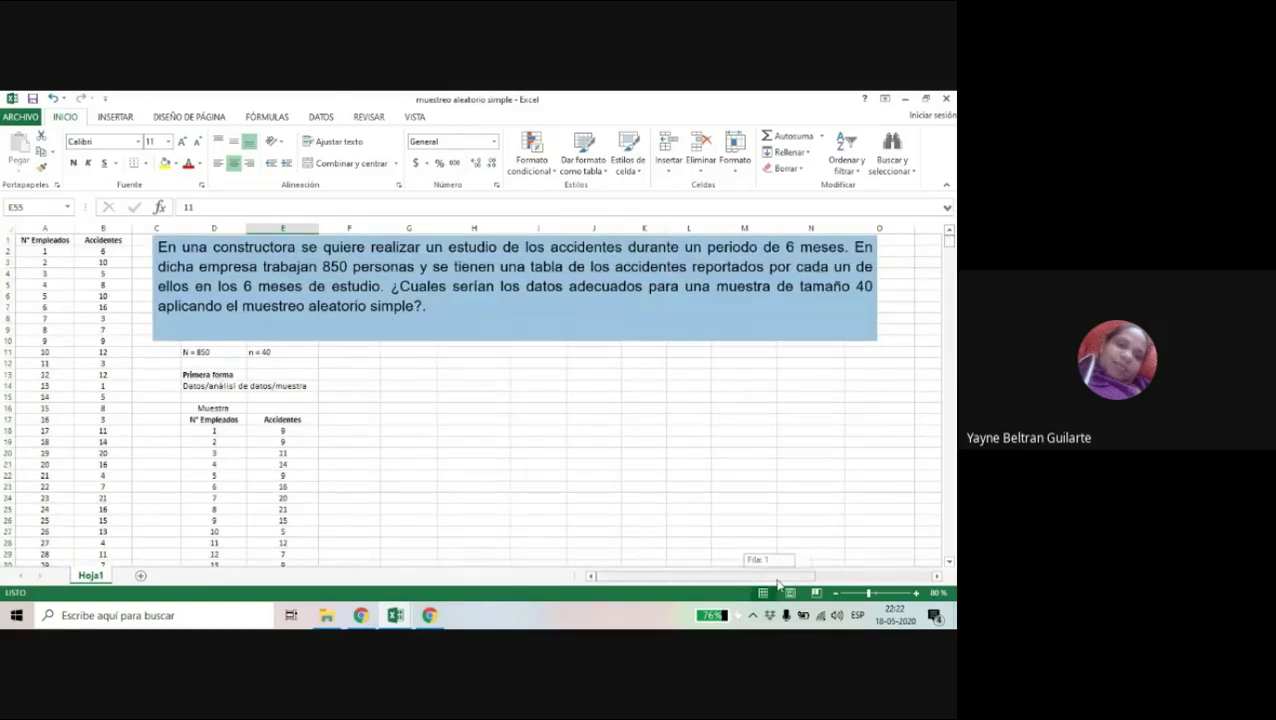
left_click_drag(778, 584, 852, 579)
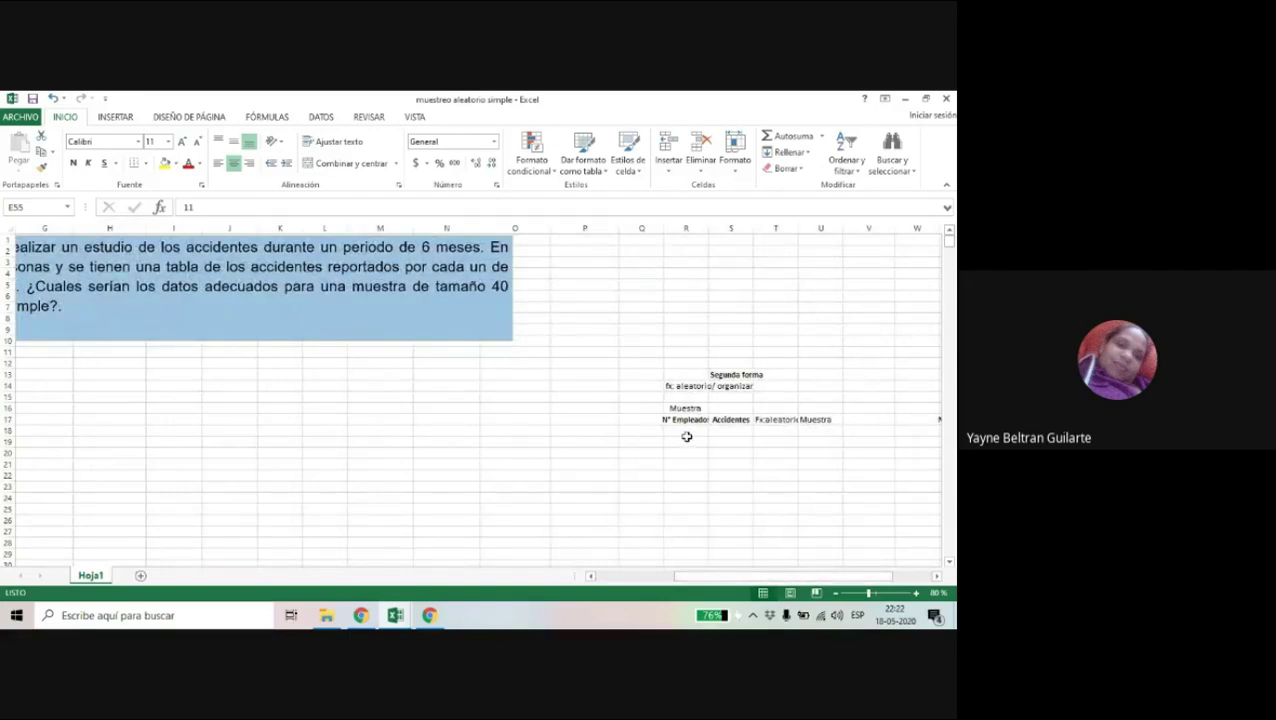
left_click_drag(678, 374, 817, 424)
key("ctrl+c")
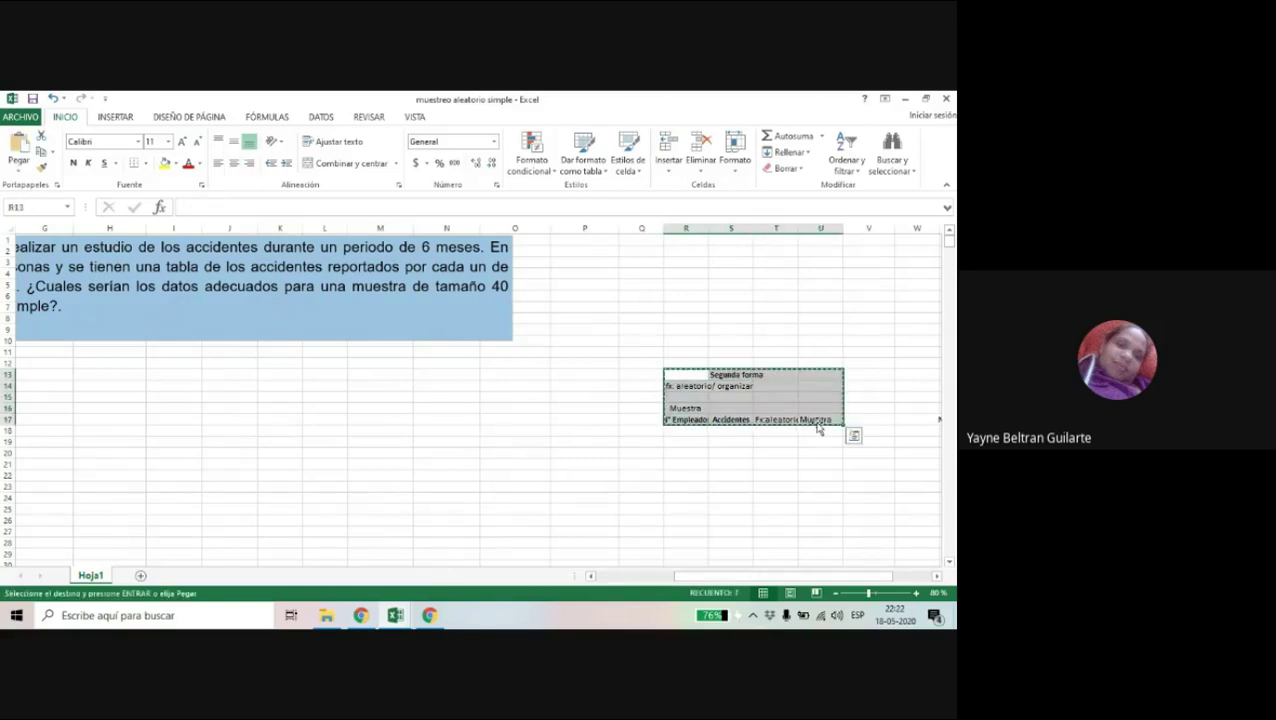
left_click_drag(724, 575, 670, 578)
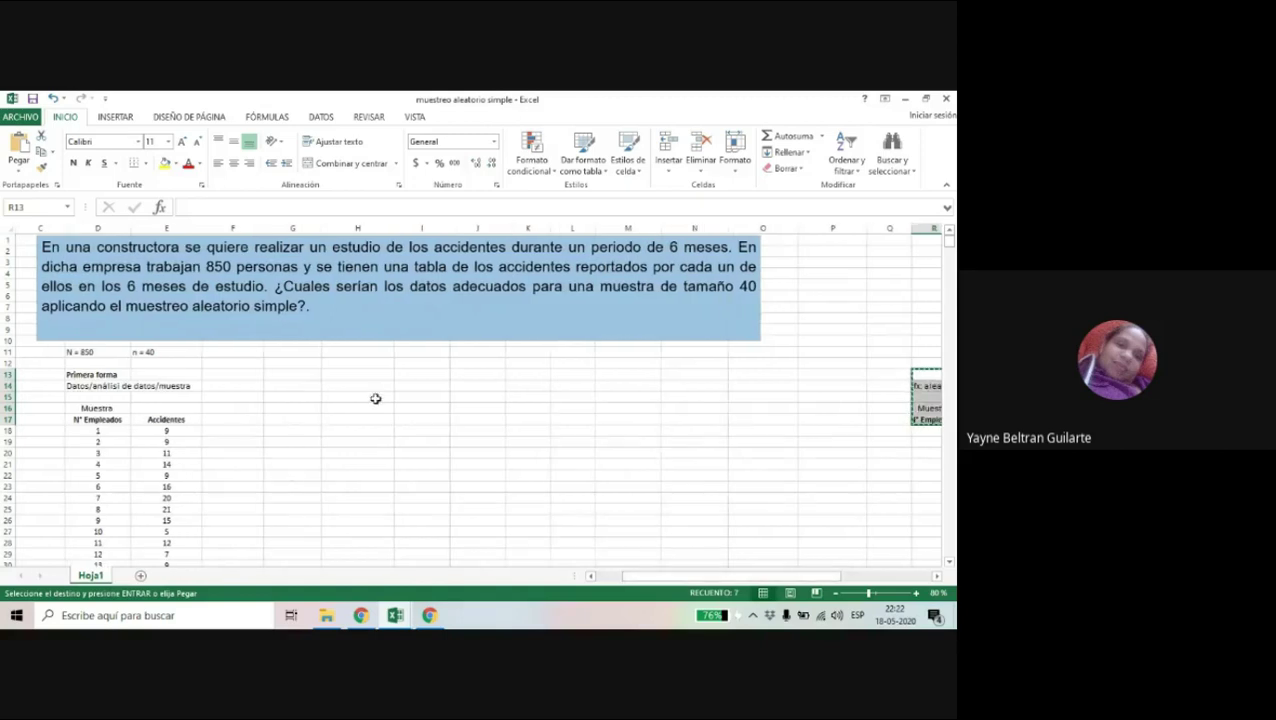
left_click(460, 386)
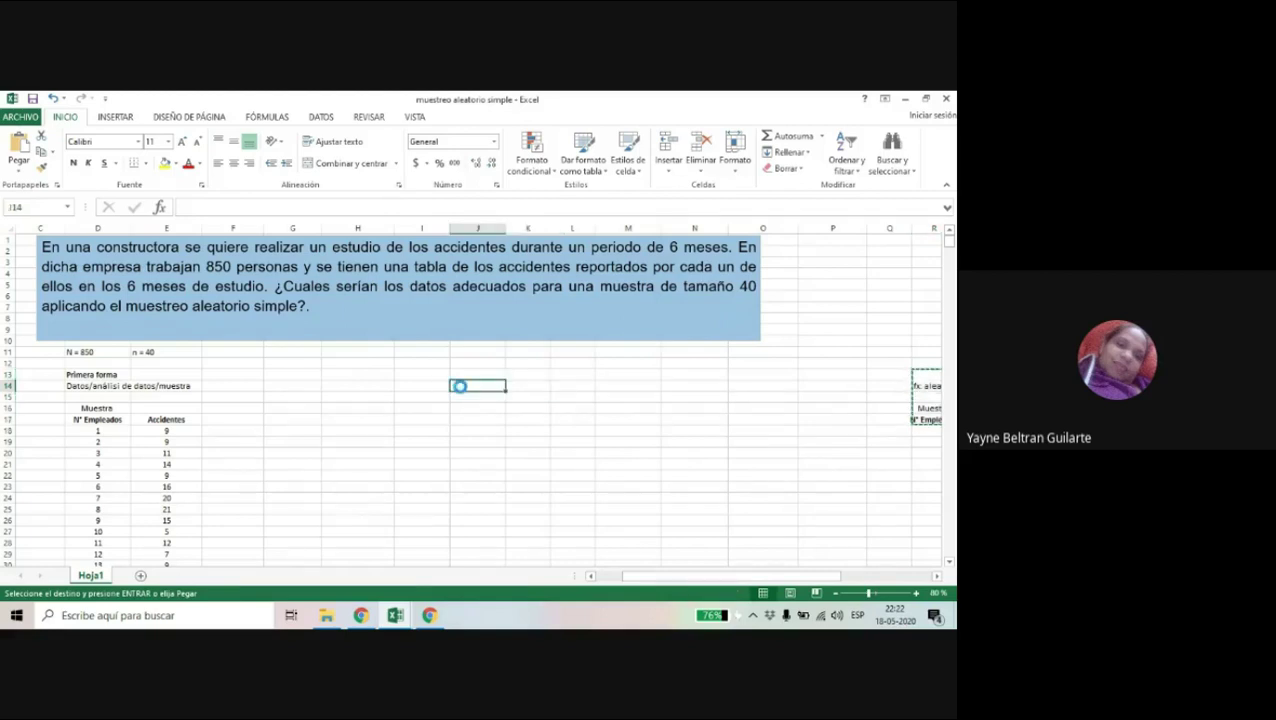
key("ctrl+v")
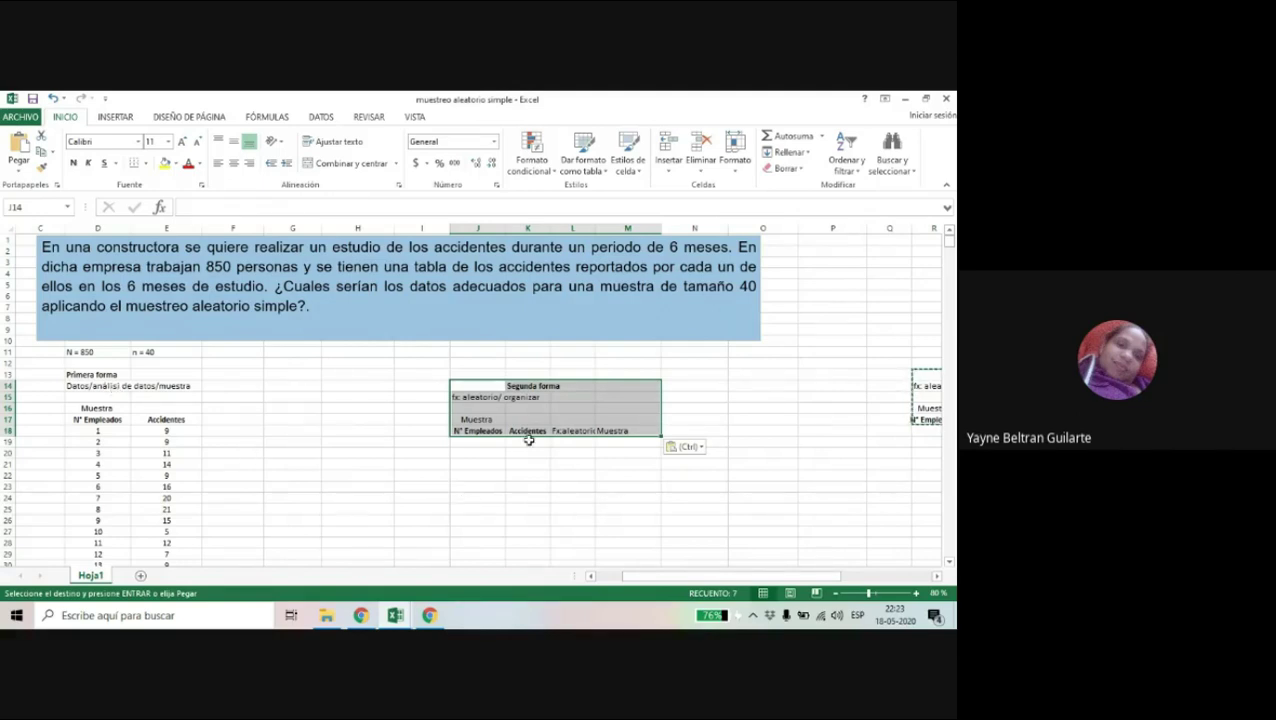
Widen columns L and K slightly so the Fx:aleatorio and Accidentes headings in row 18 fit
left_click(493, 445)
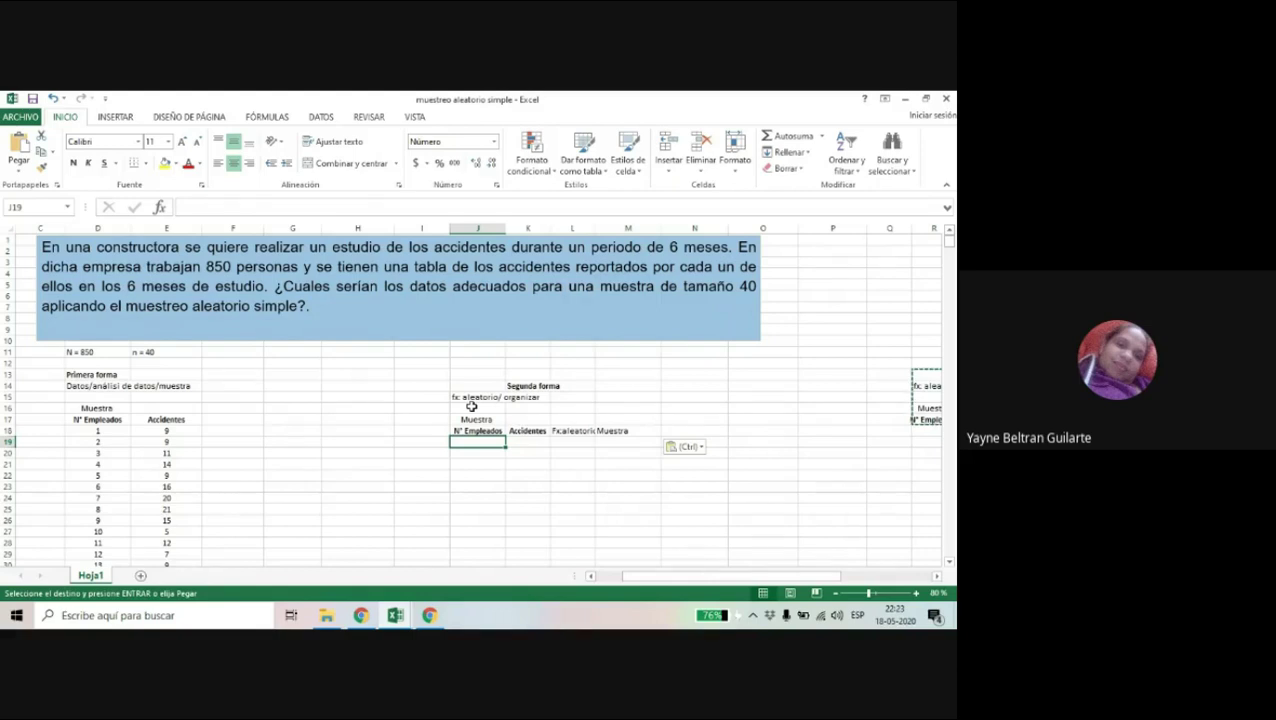
left_click_drag(604, 228, 614, 228)
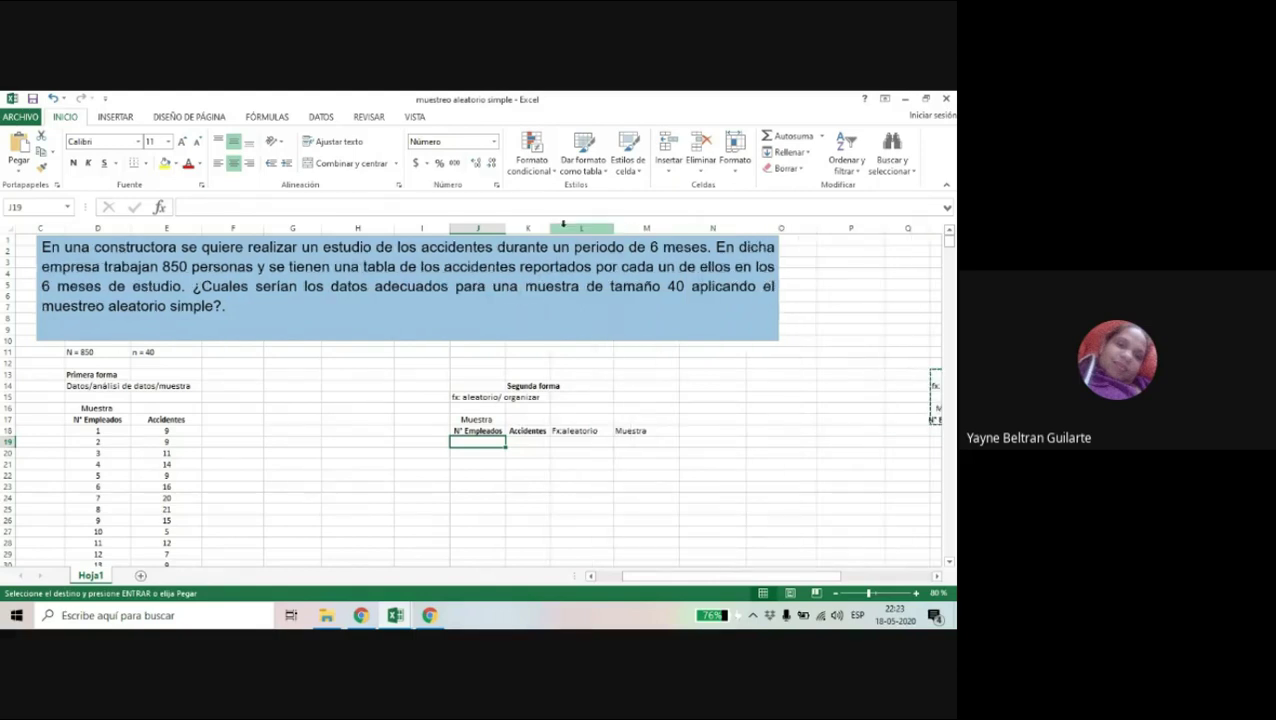
left_click_drag(550, 228, 557, 228)
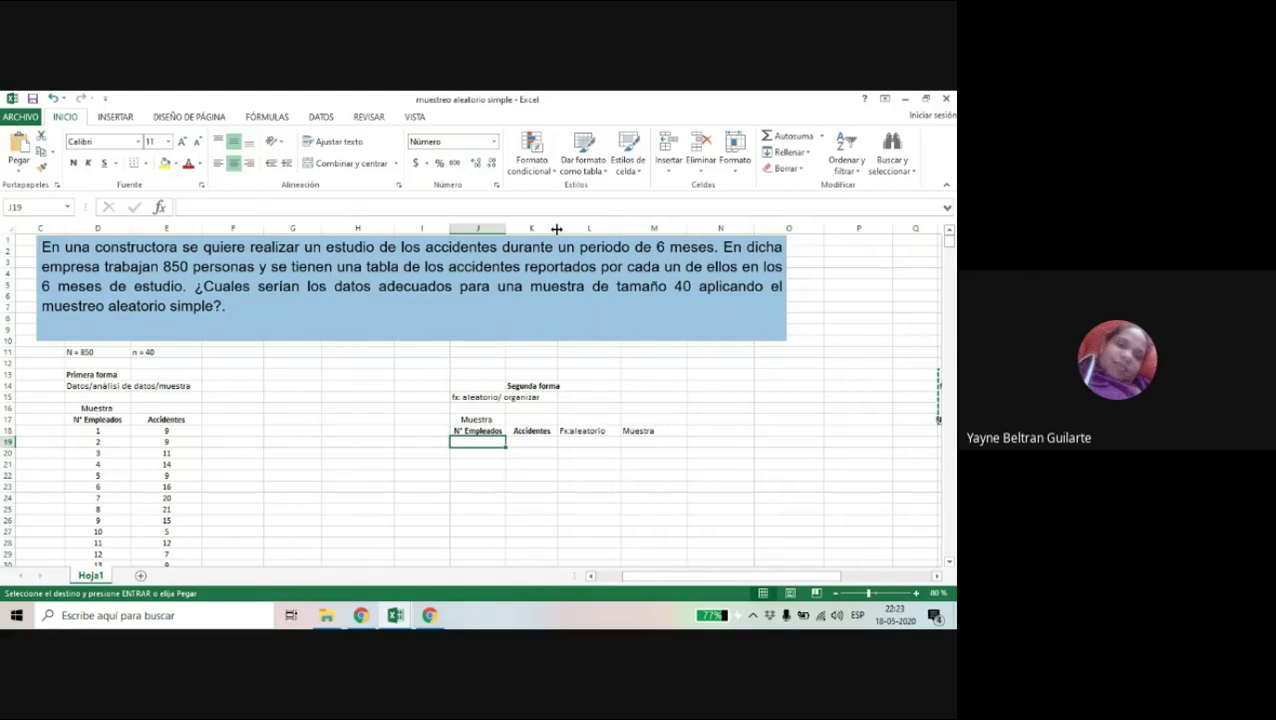
scroll(537, 577, "up", 2)
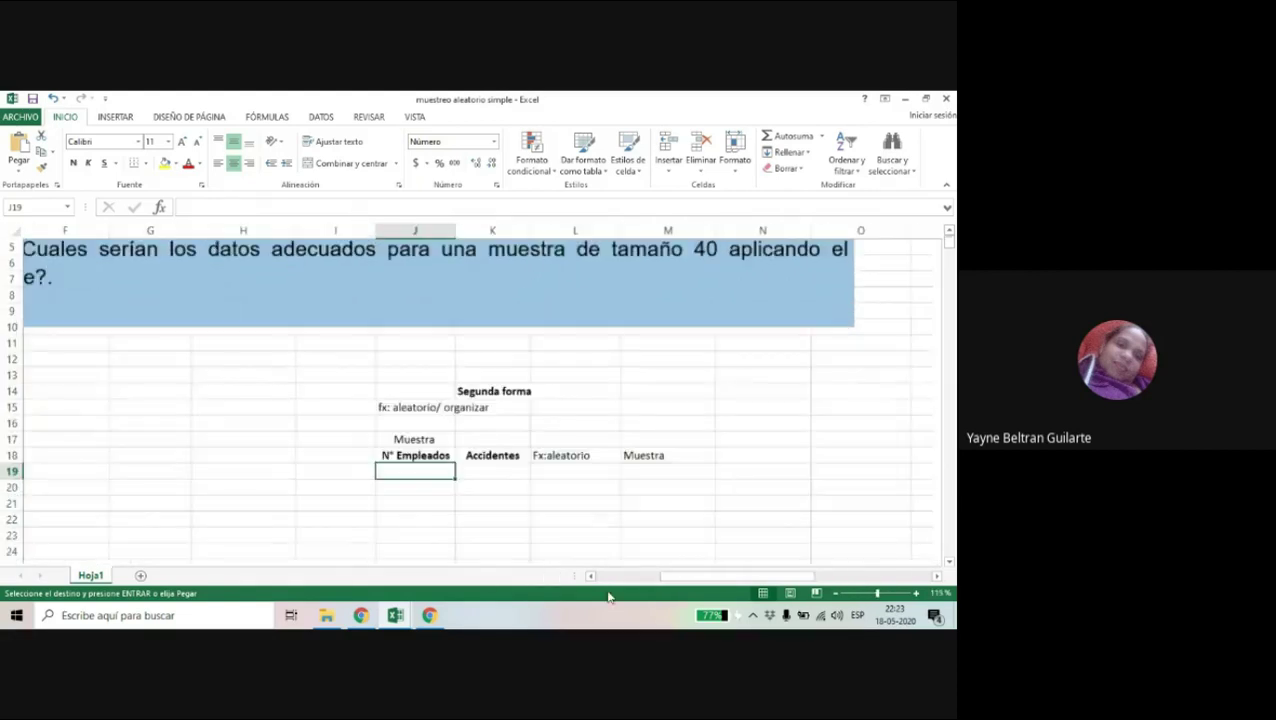
scroll(650, 583, "down", 5)
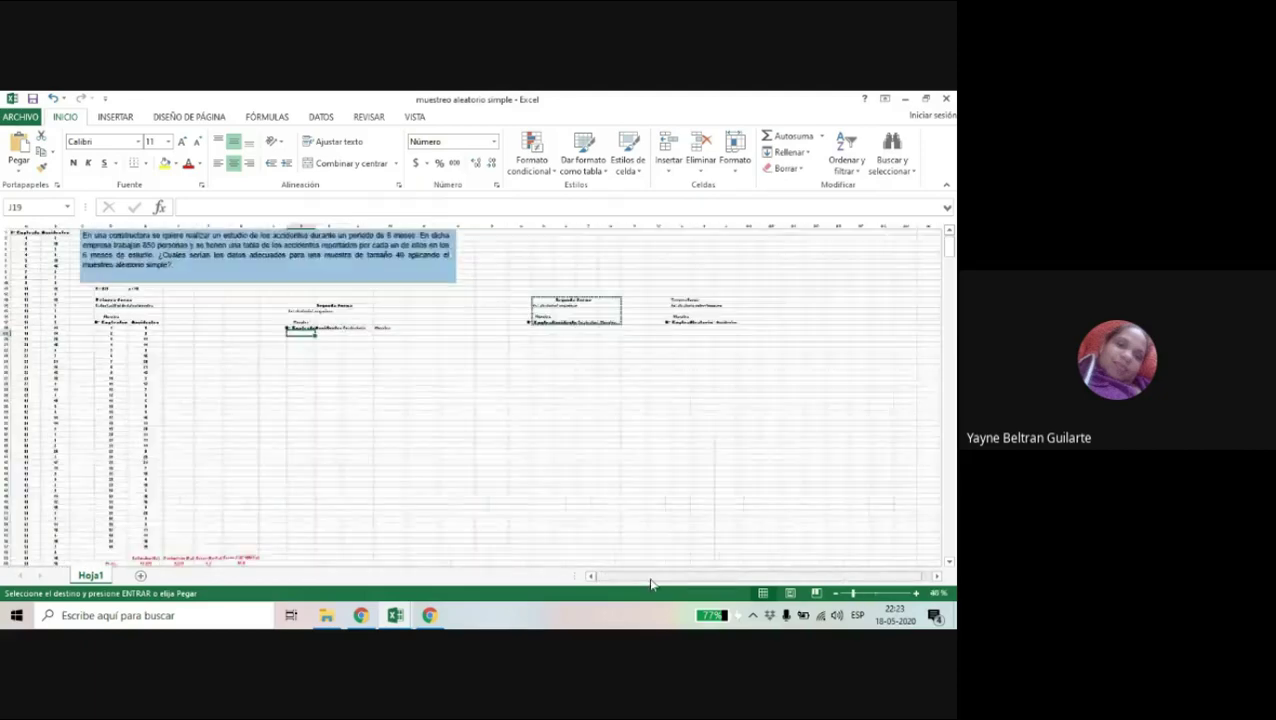
scroll(650, 583, "up", 2)
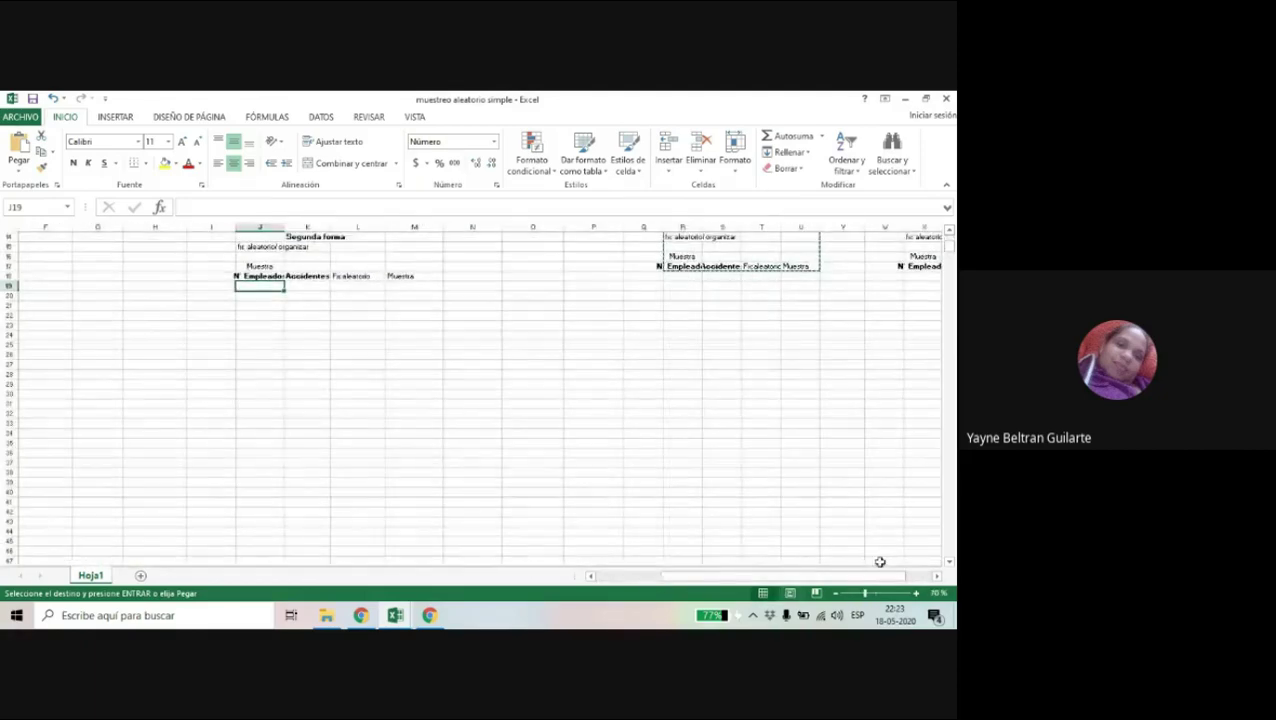
left_click(913, 594)
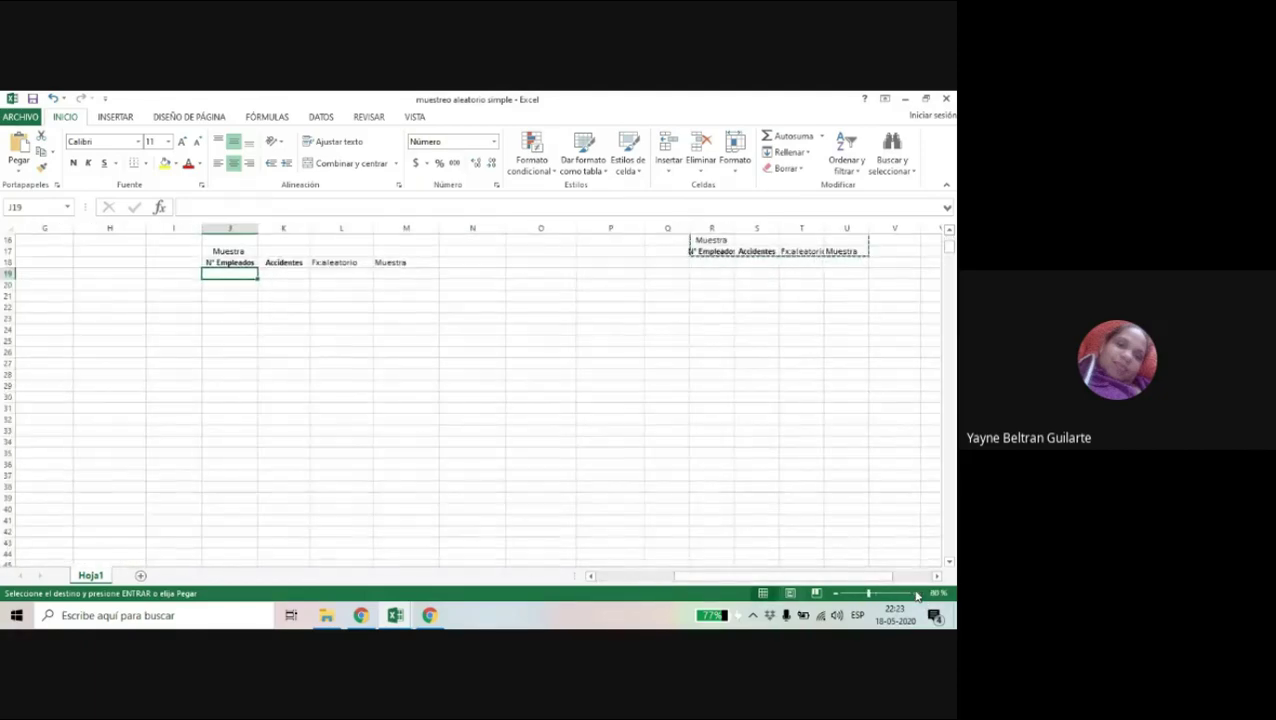
Copy the complete N° Empleados and Accidentes table from A1:B851, headings included, and return to the Segunda forma section
left_click_drag(703, 577, 575, 576)
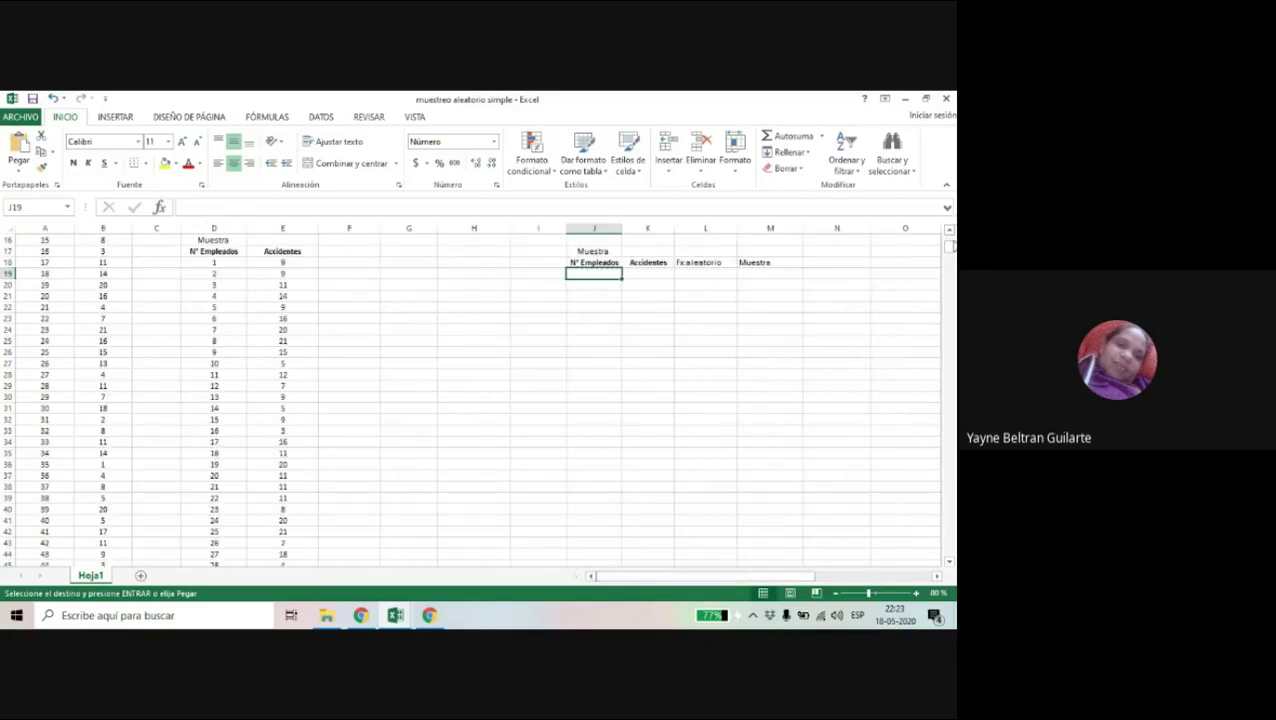
scroll(948, 246, "up", 5)
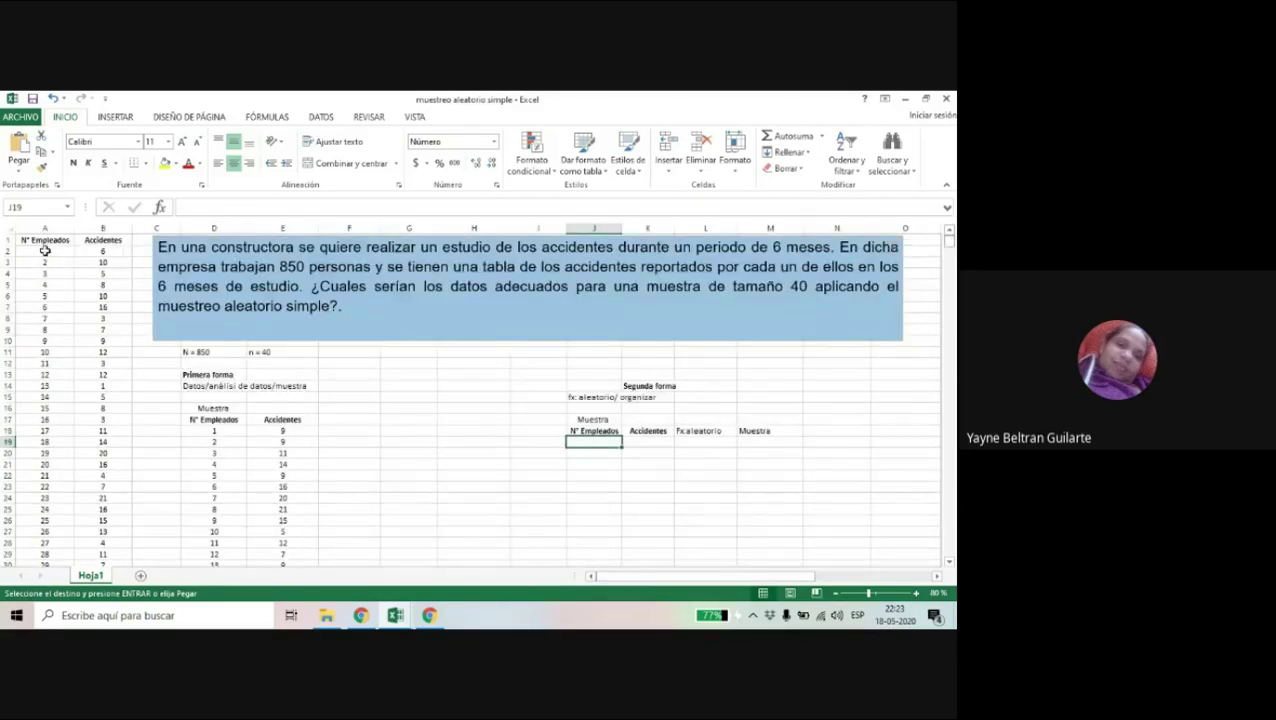
left_click_drag(44, 241, 96, 250)
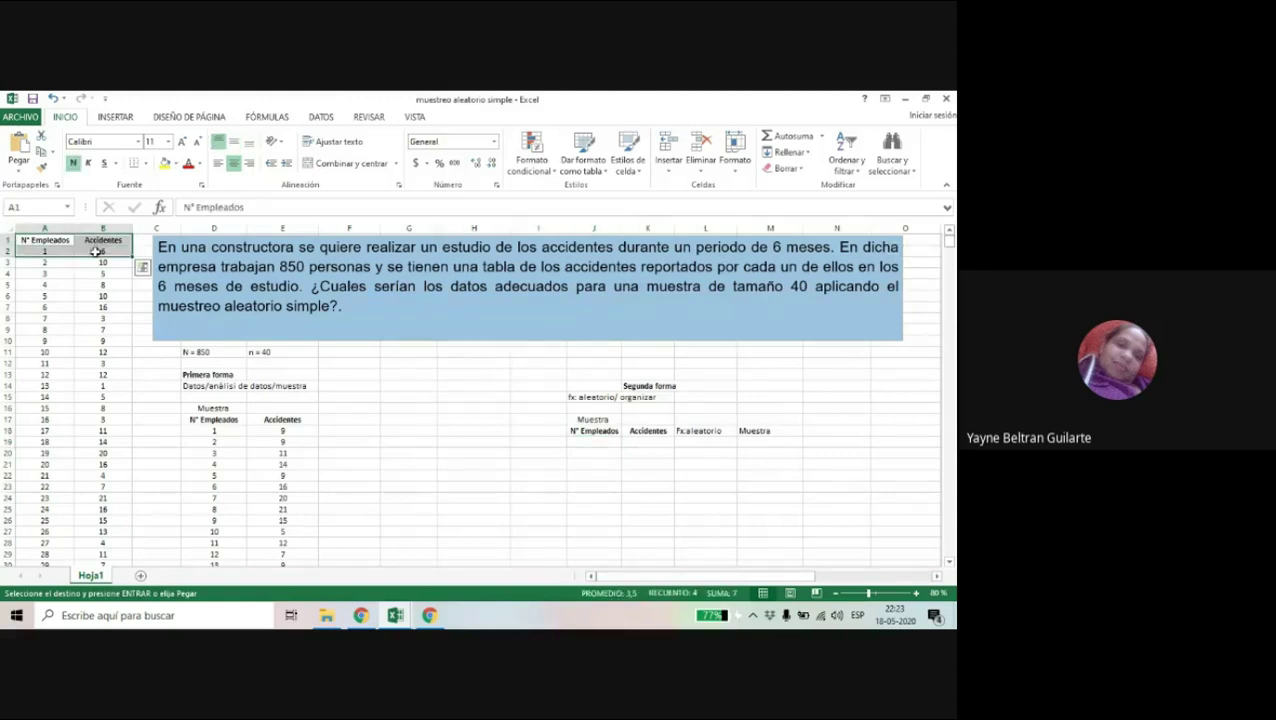
key("ctrl+shift+Down")
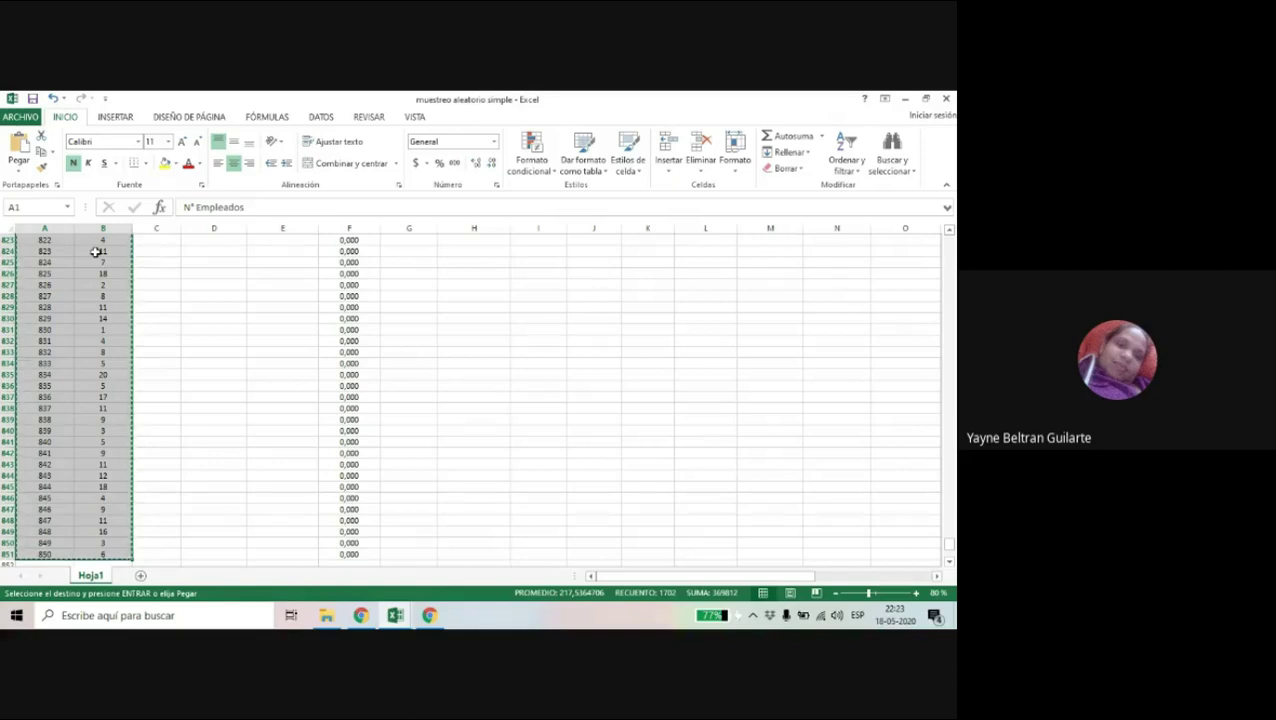
left_click(951, 242)
left_click(951, 242)
left_click(951, 242)
left_click(951, 242)
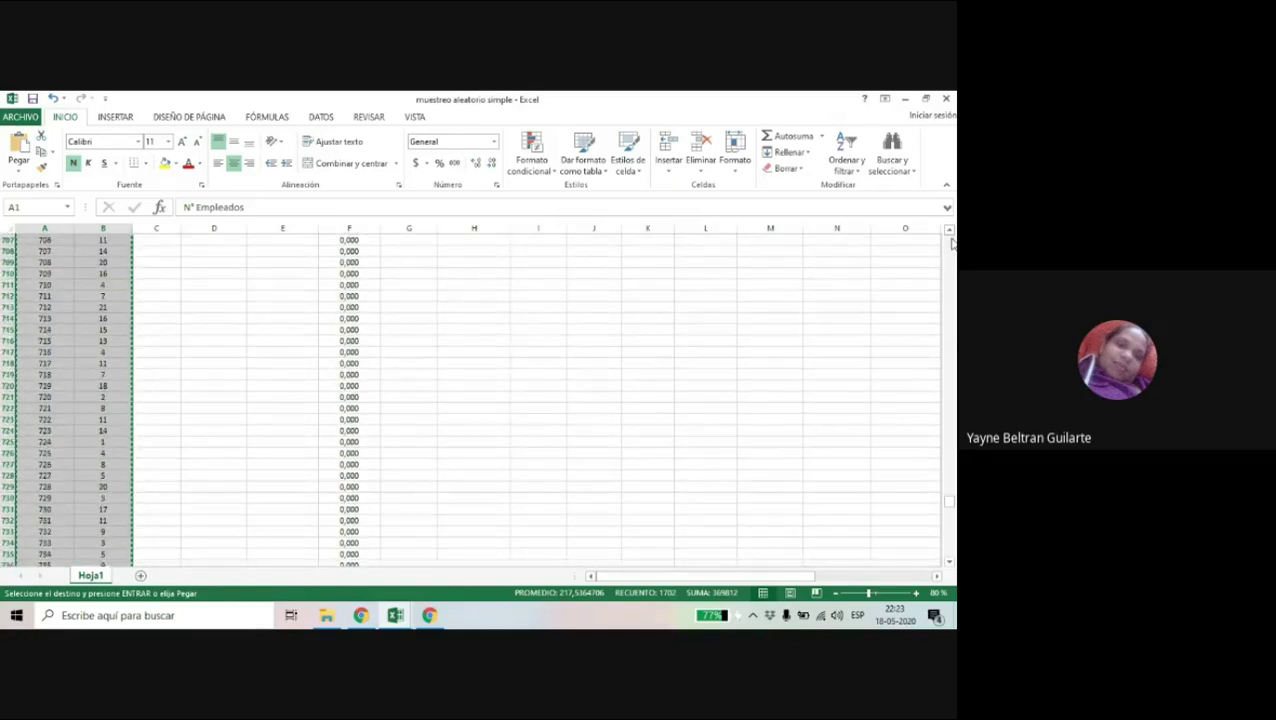
left_click(951, 242)
left_click(951, 242)
left_click(951, 242)
left_click(951, 242)
left_click(951, 242)
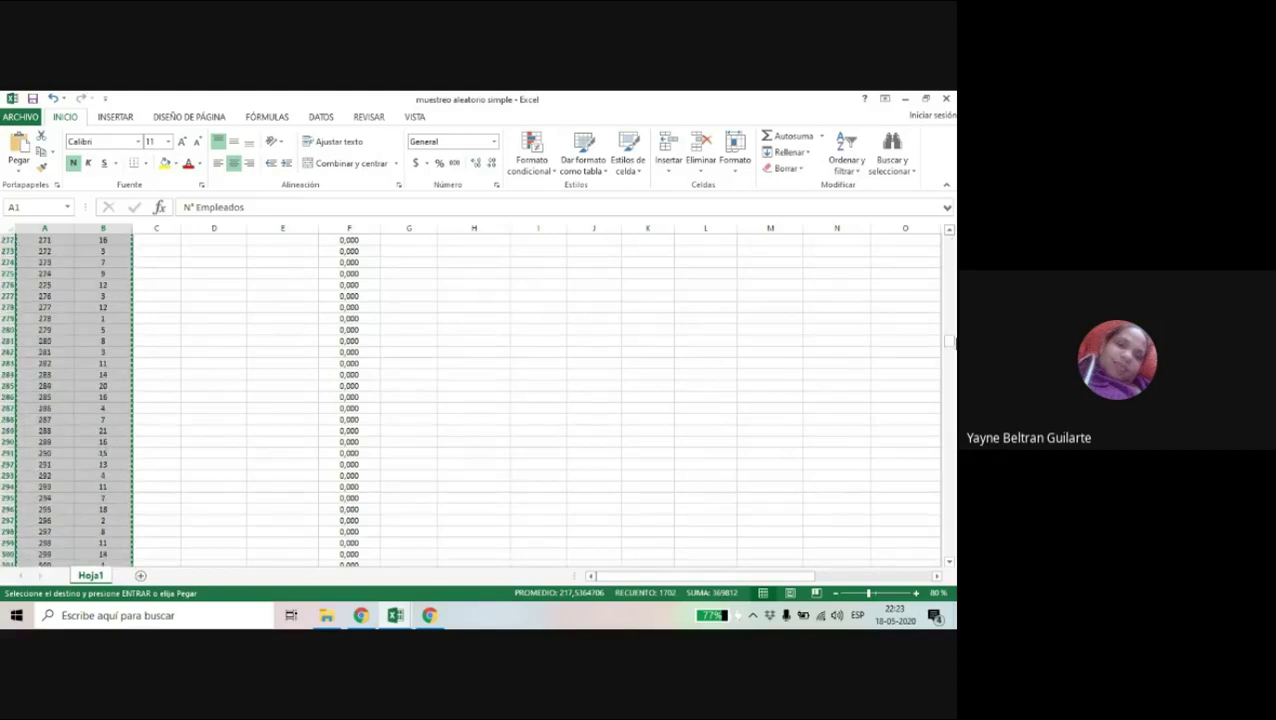
left_click_drag(951, 335, 950, 244)
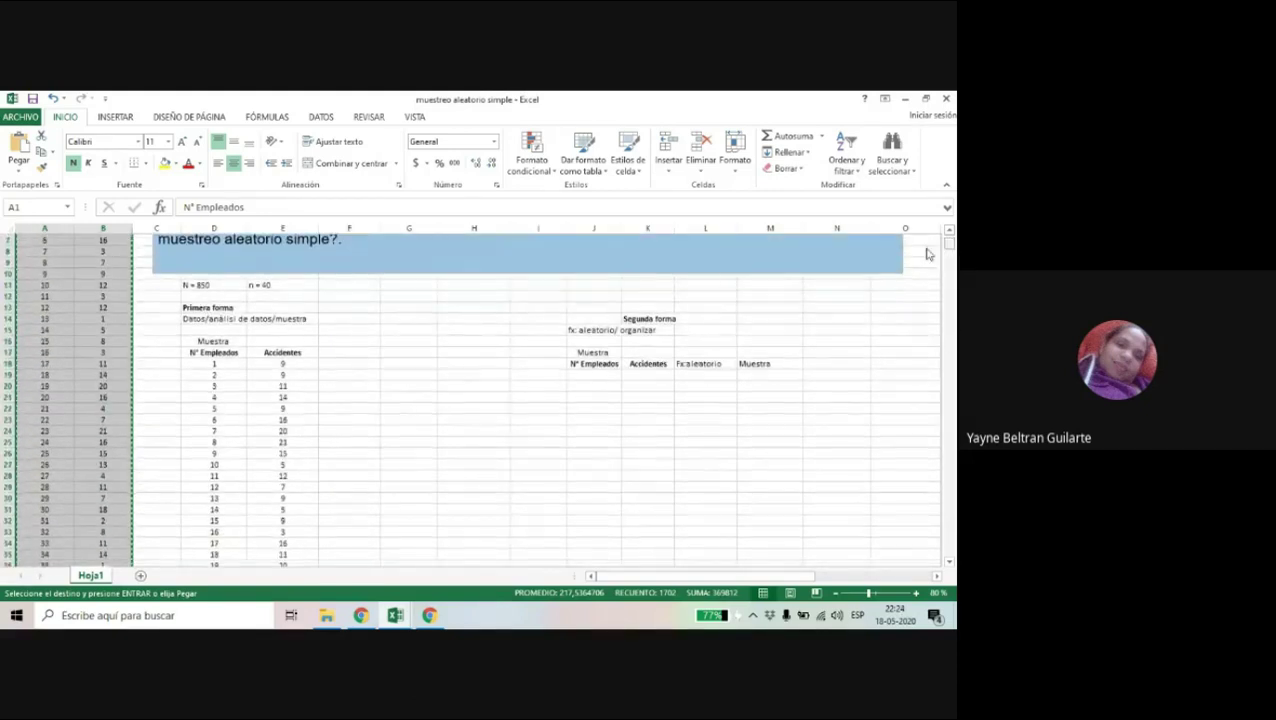
Clear the N° Empleados and Accidentes headings from J18 and K18 in the Segunda forma section
left_click(593, 374)
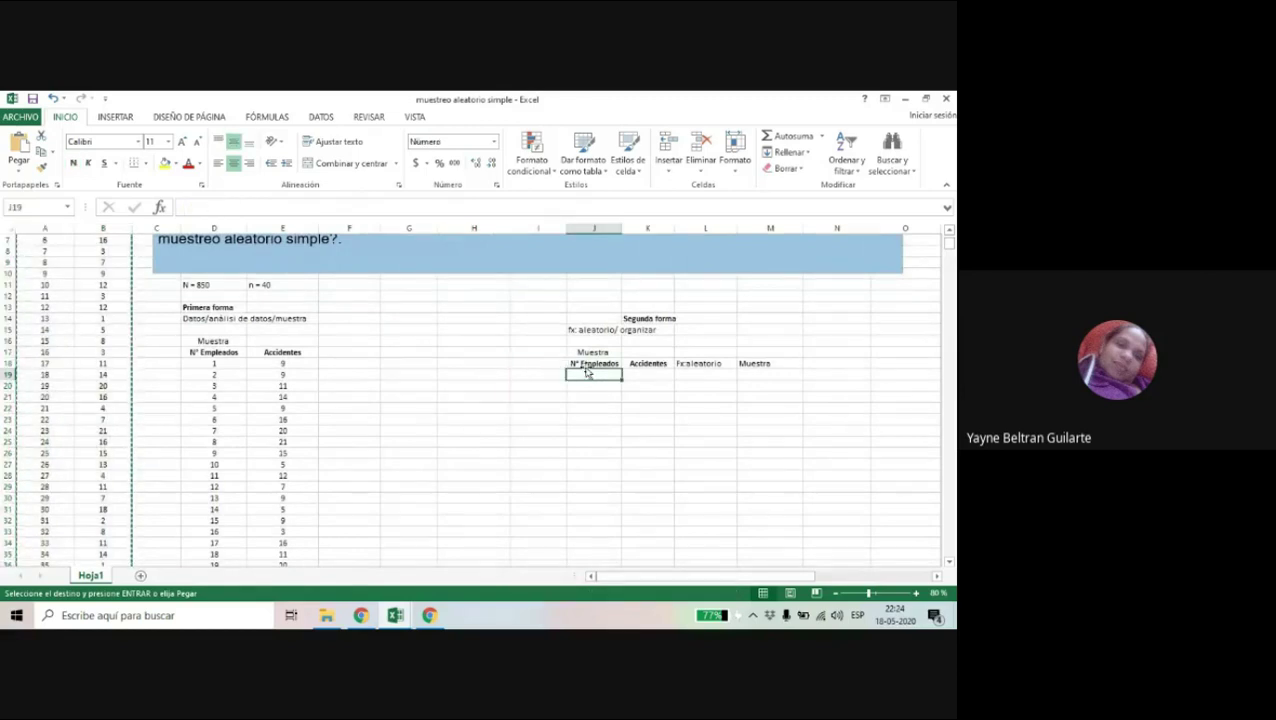
left_click(586, 364)
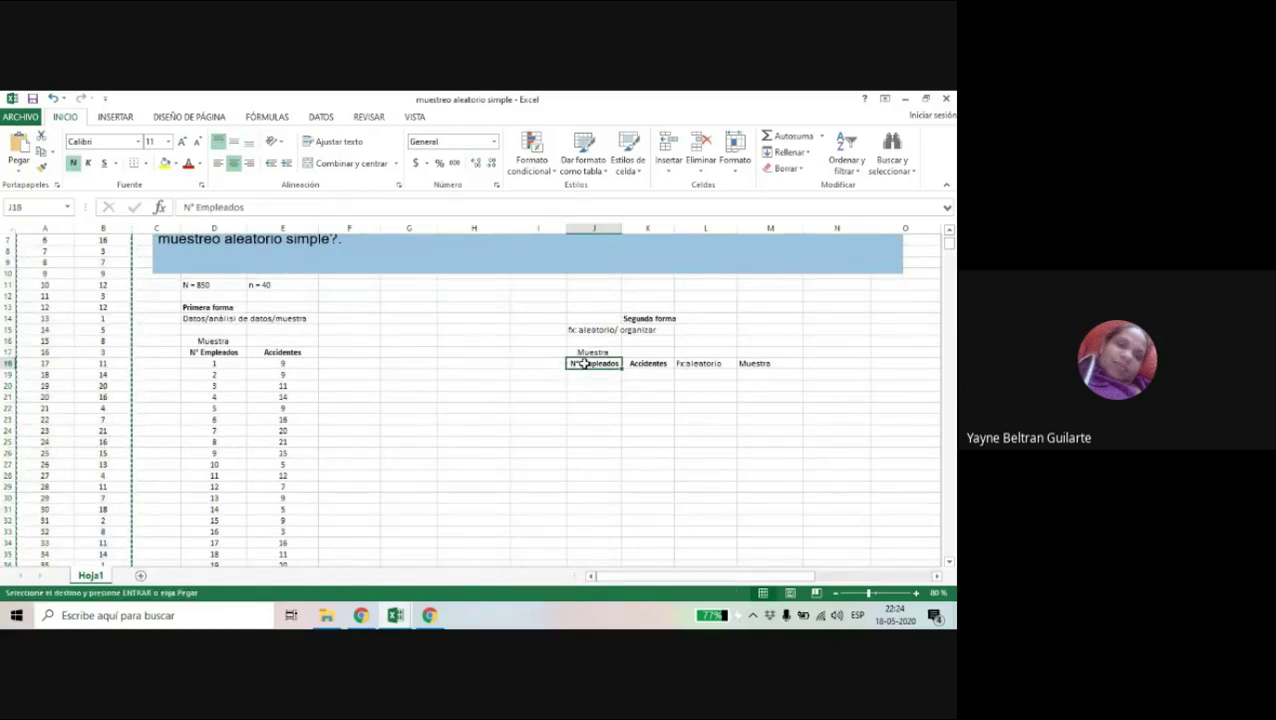
key("Delete")
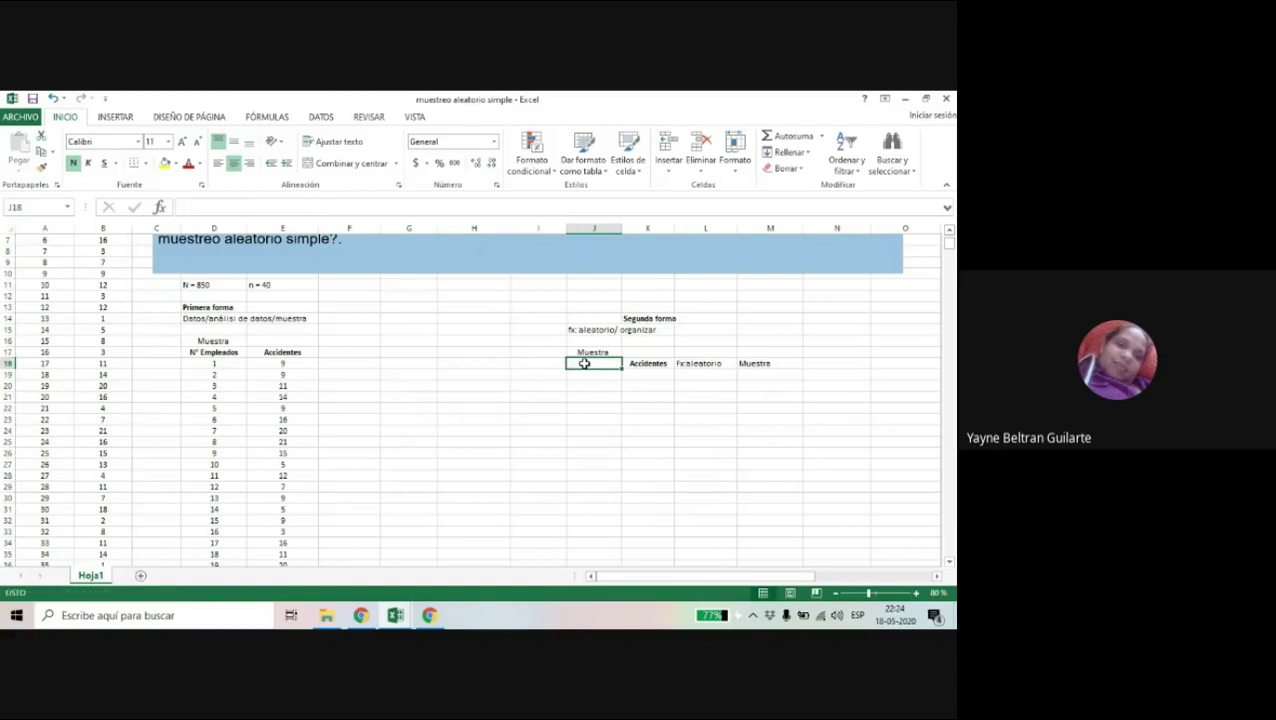
left_click(649, 364)
key("Delete")
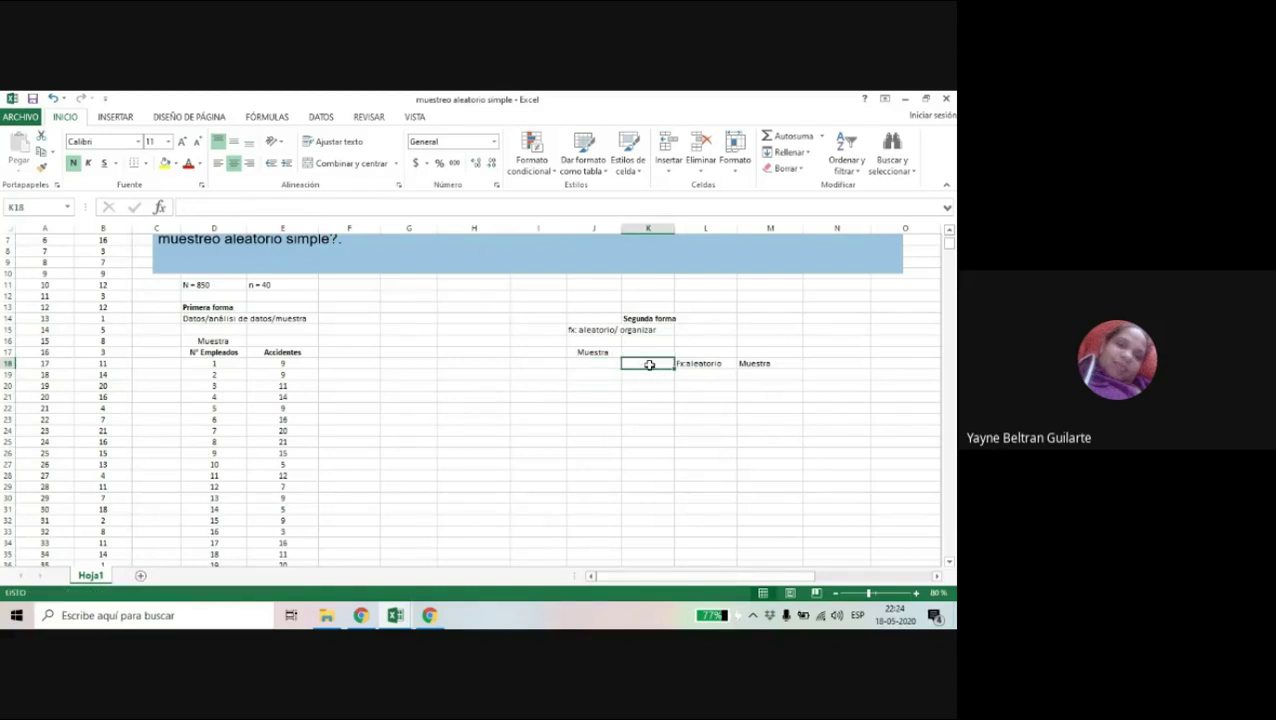
Try to paste the population table at J18
left_click(609, 365)
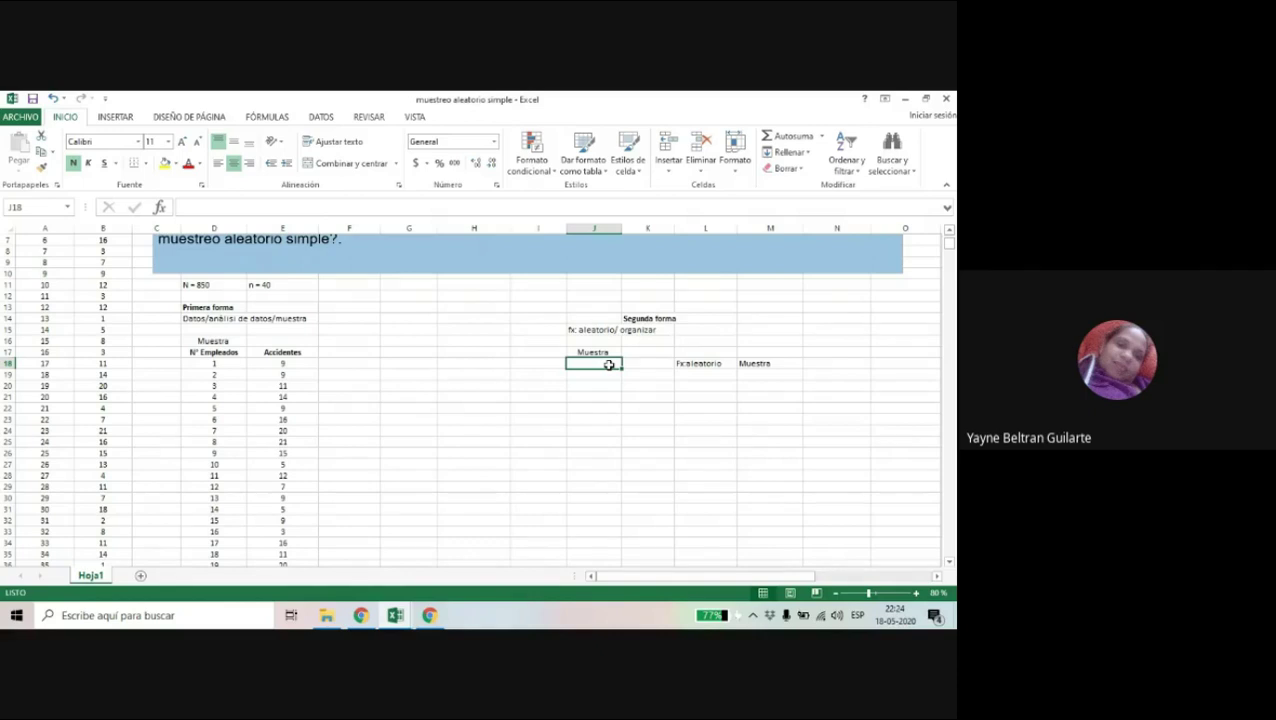
right_click(609, 365)
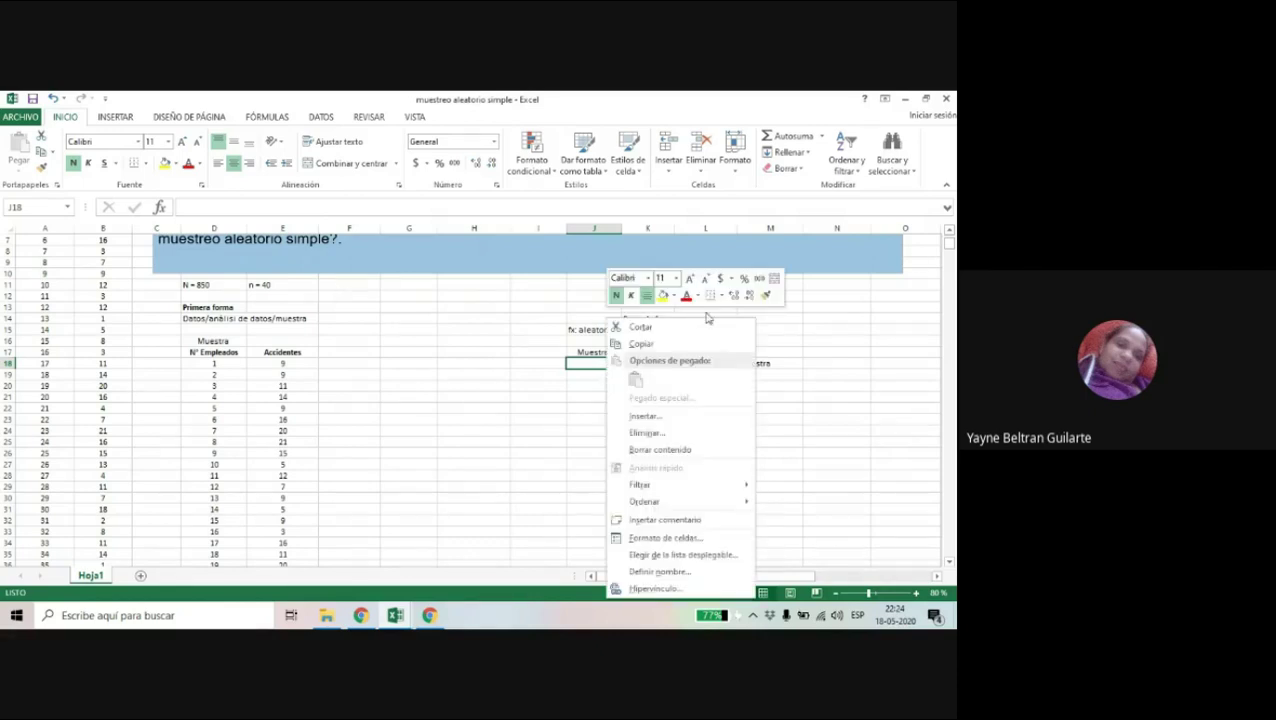
key("Escape")
Copy the complete N° Empleados and Accidentes table from A1:B851 again, headings included
scroll(266, 224, "up", 2)
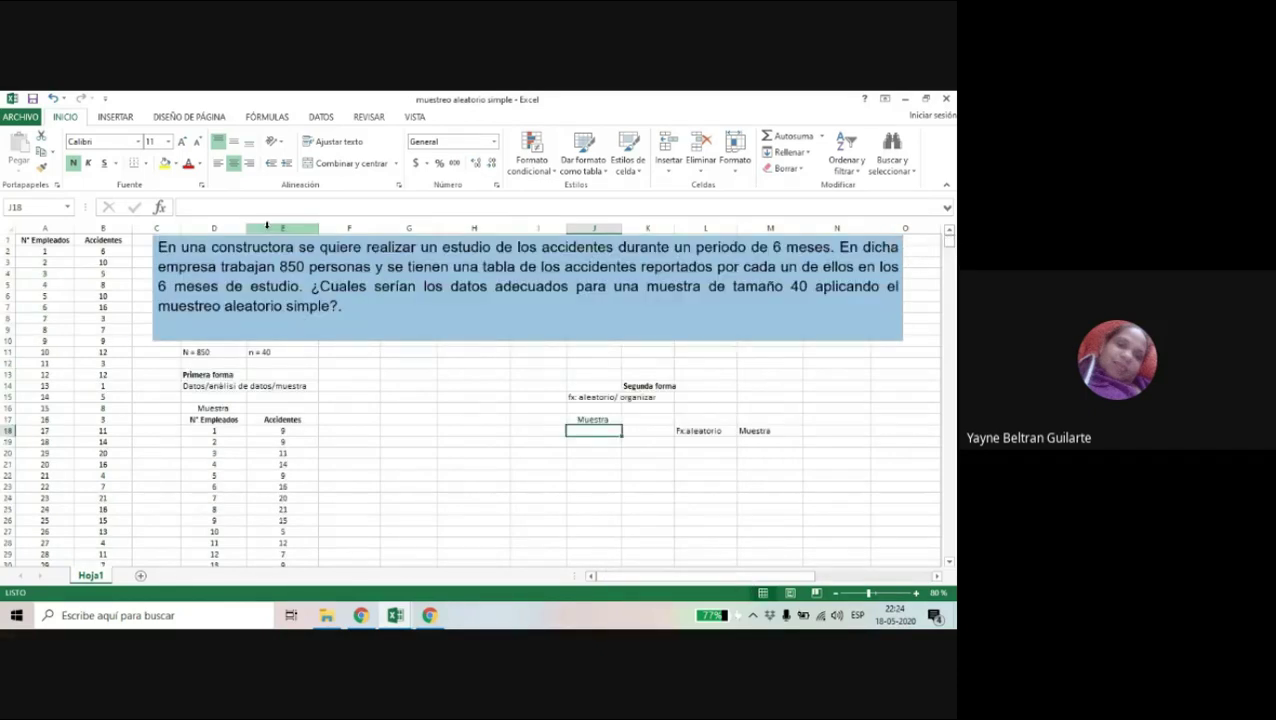
left_click_drag(45, 240, 100, 244)
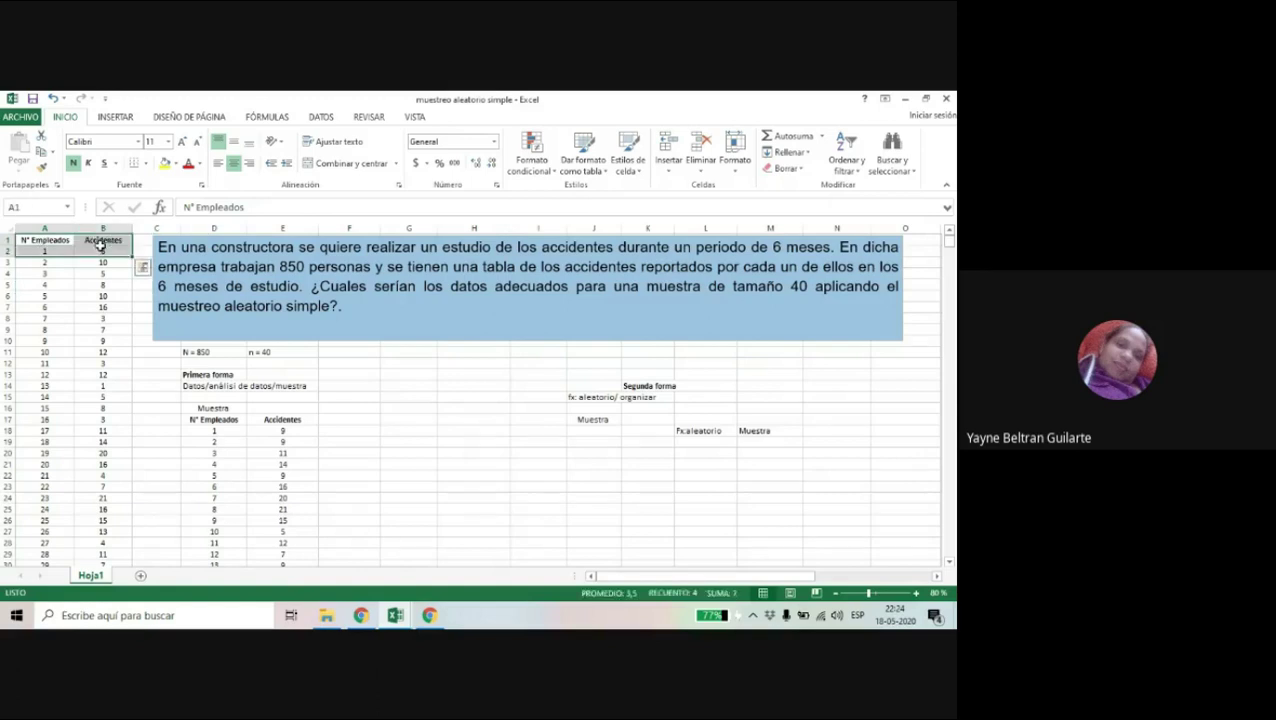
key("ctrl+shift+Down")
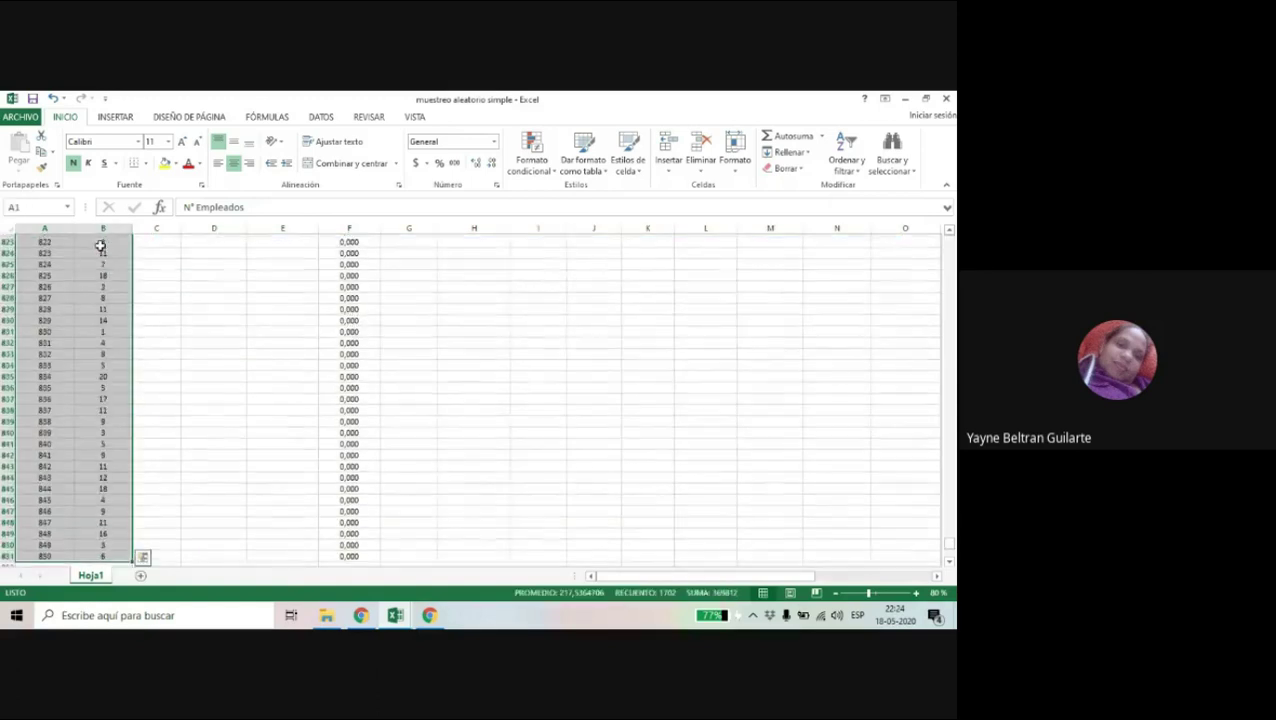
right_click(100, 250)
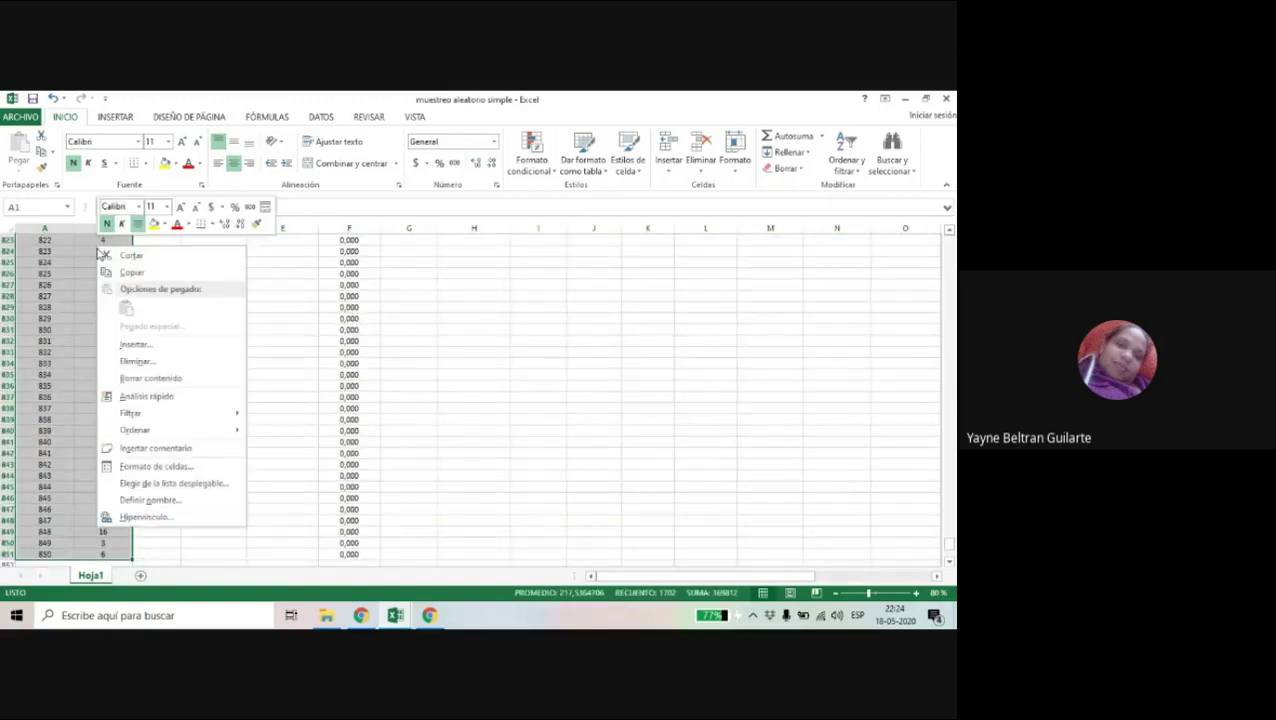
left_click(131, 272)
scroll(240, 287, "up", 15)
scroll(240, 287, "up", 4)
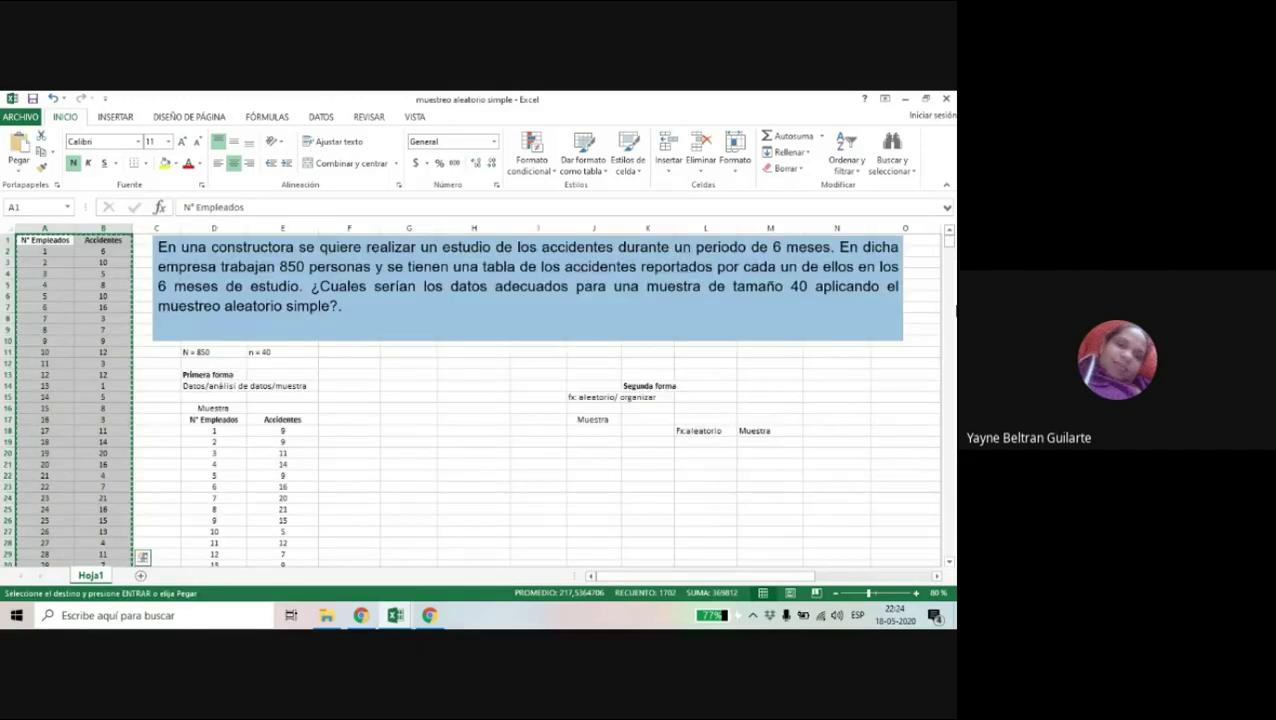
Paste the copied population table at J18 in the Segunda forma section
left_click(586, 428)
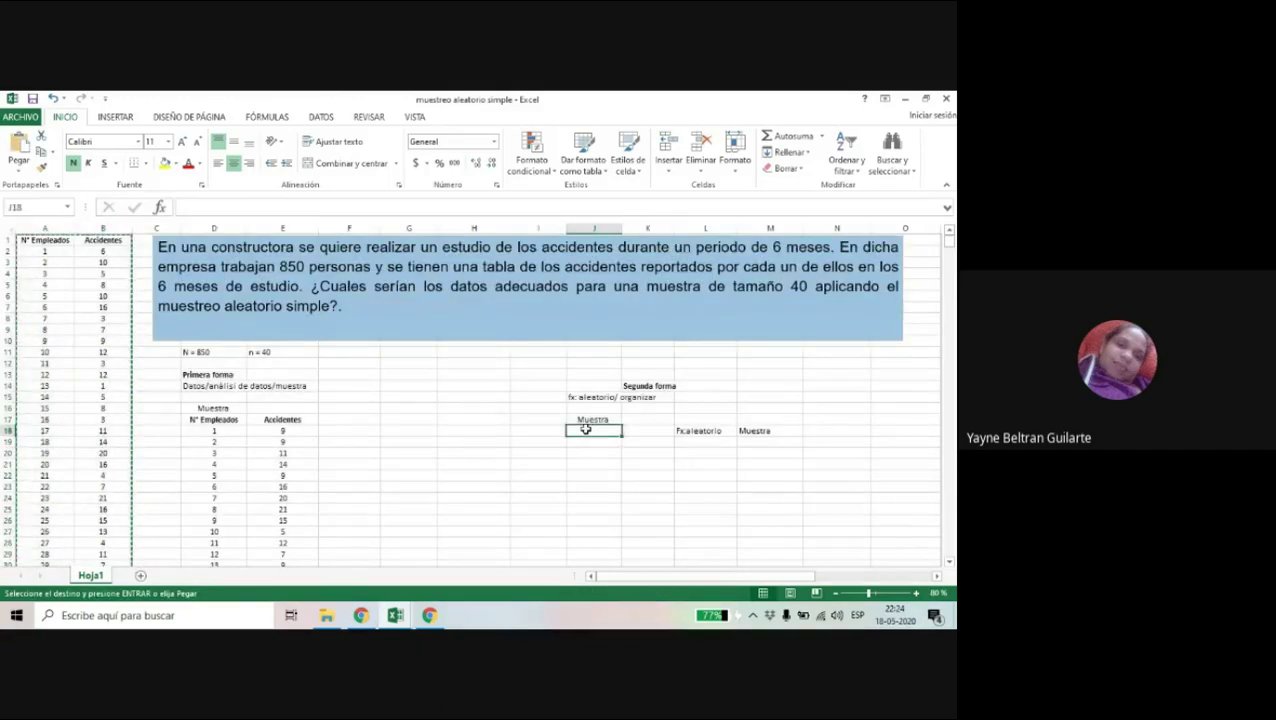
right_click(586, 428)
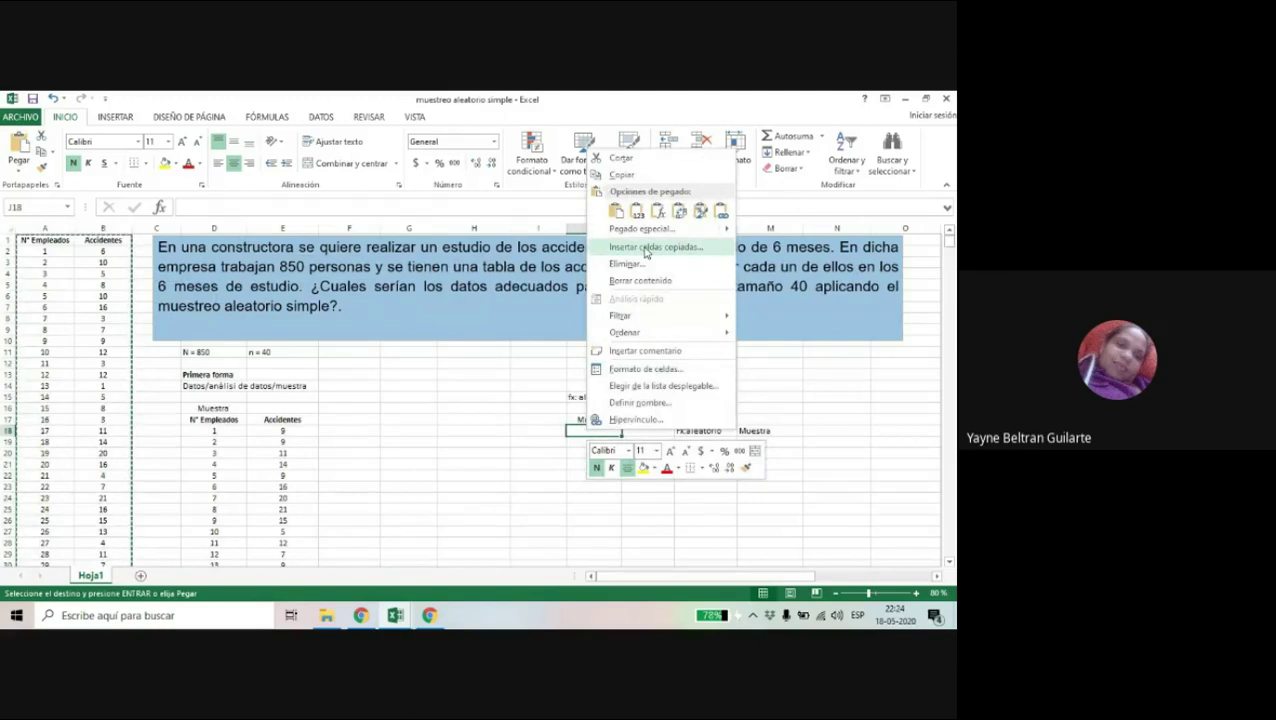
left_click(618, 211)
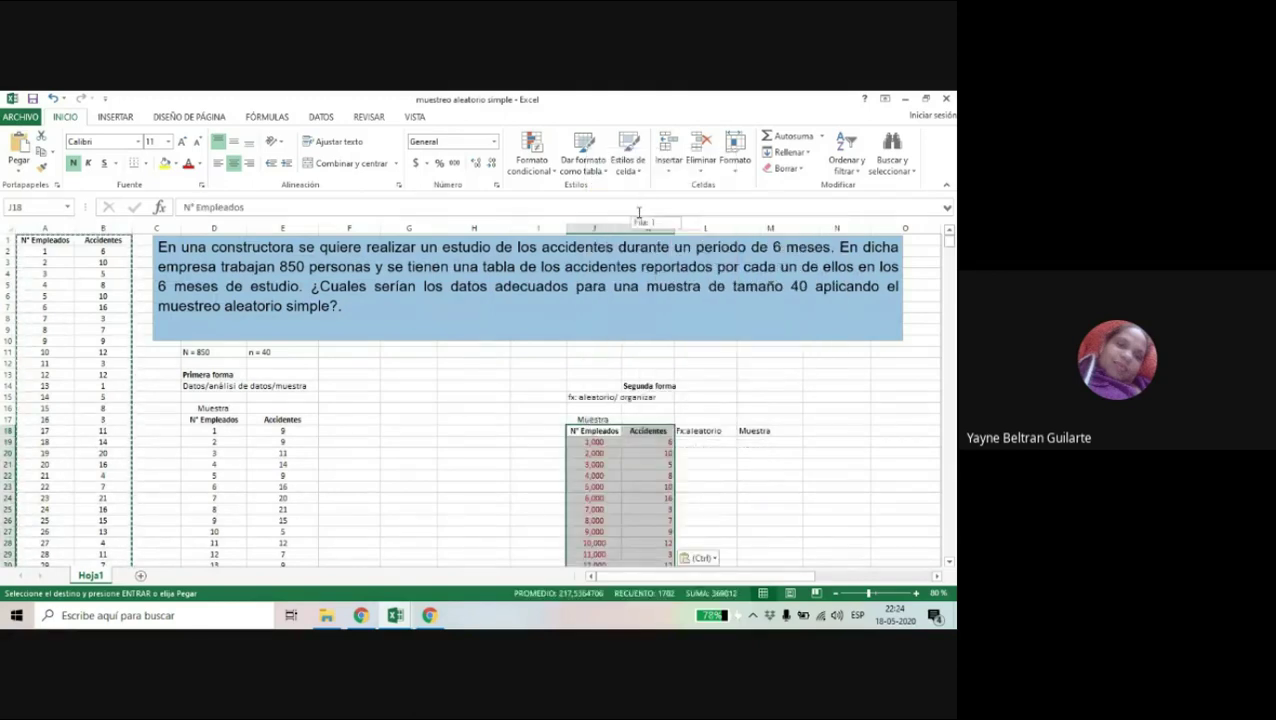
left_click(754, 469)
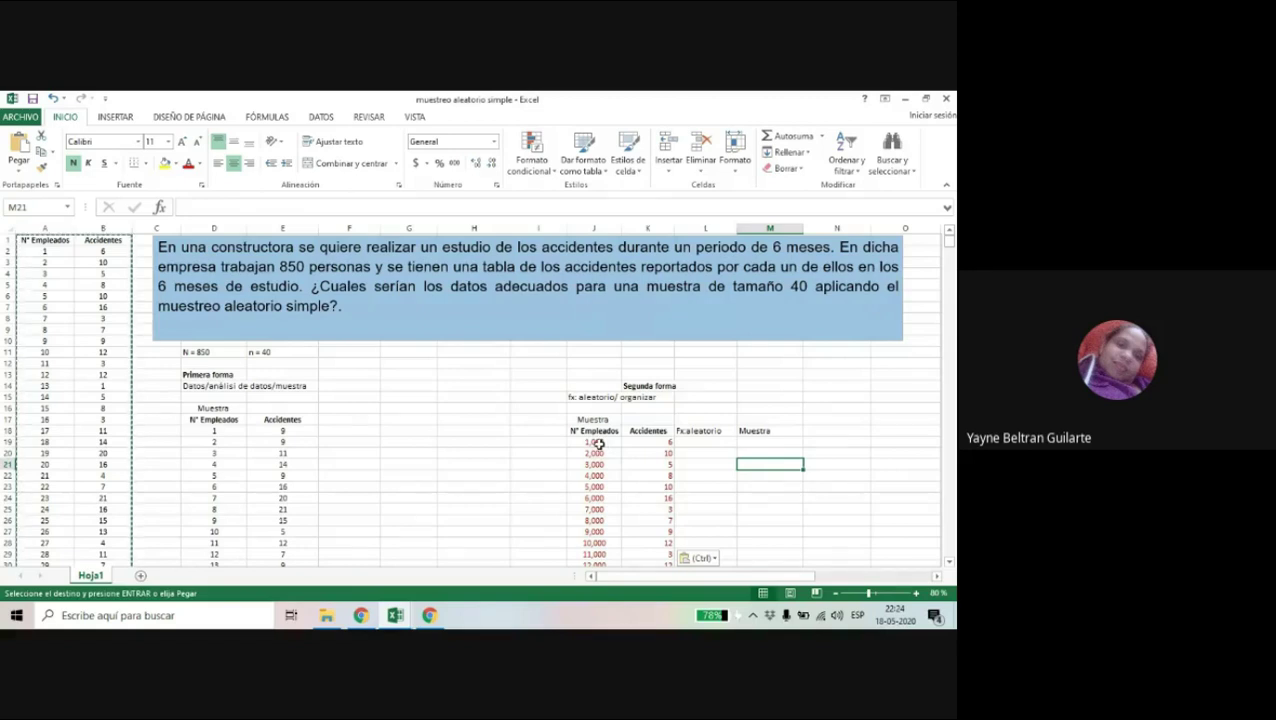
Remove all decimal places from the pasted N° Empleados values in J19:J868
left_click(950, 562)
scroll(950, 562, "down", 5)
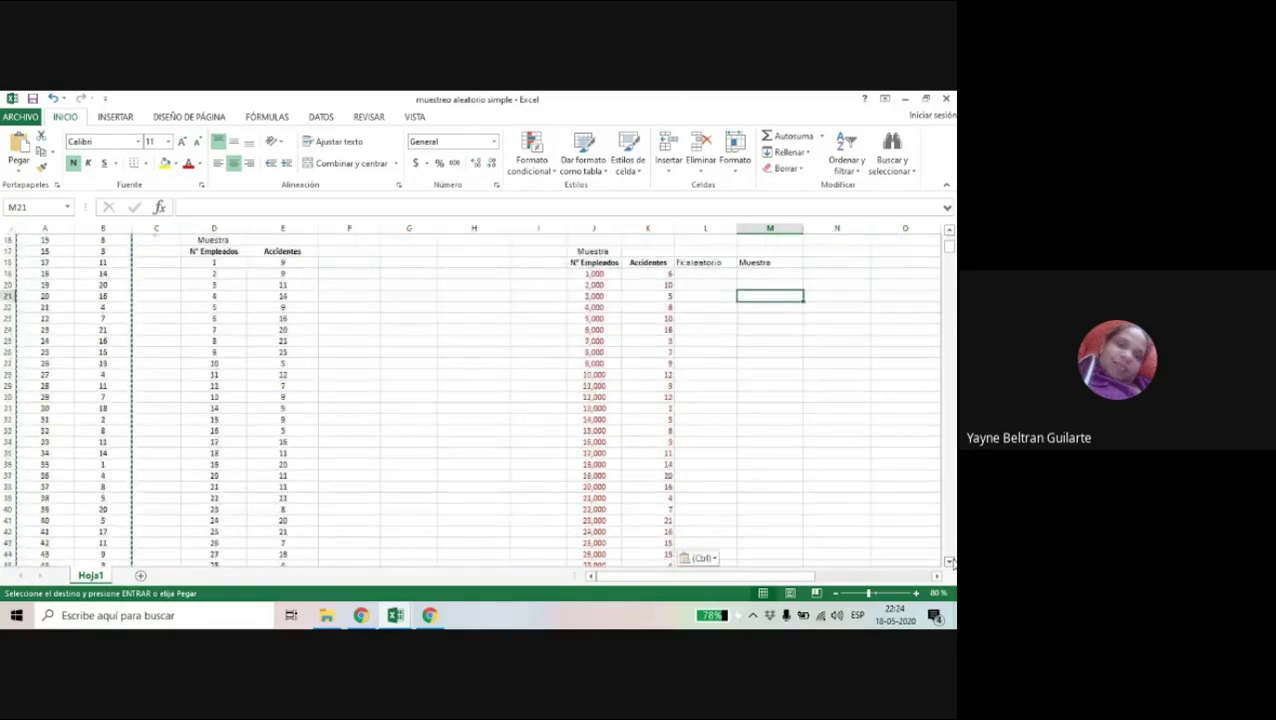
left_click(588, 273)
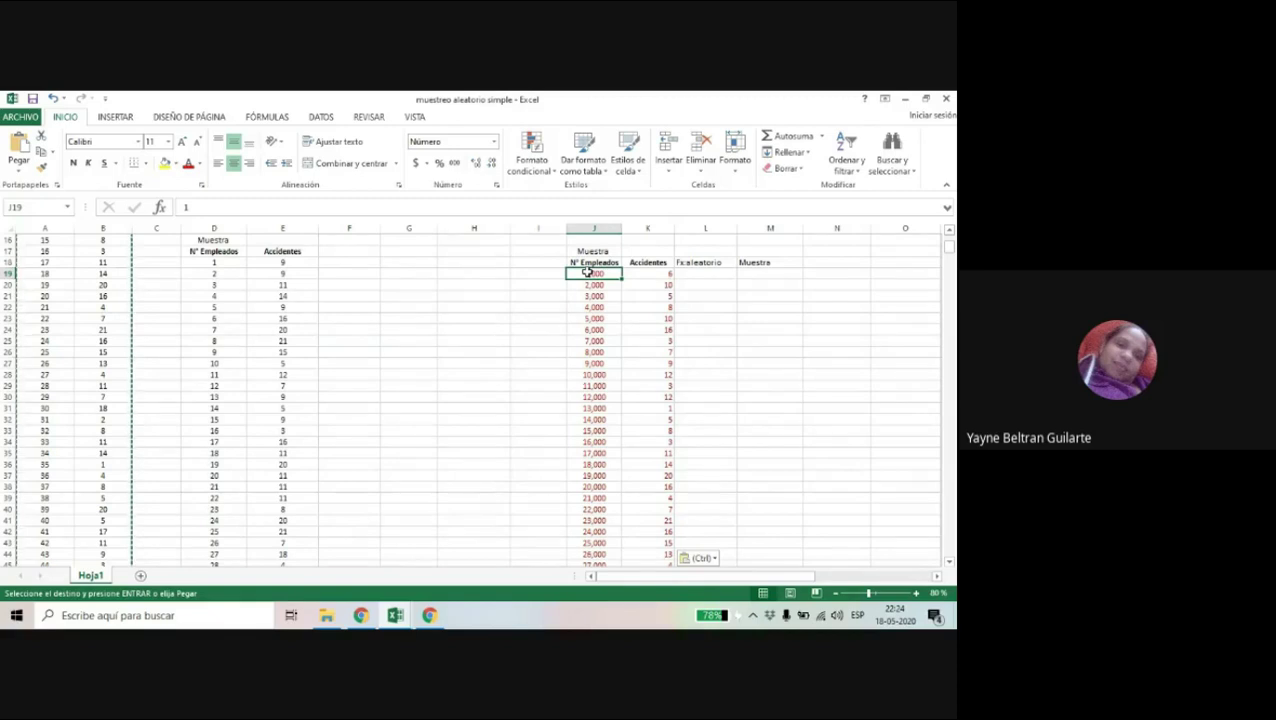
key("ctrl+shift+Down")
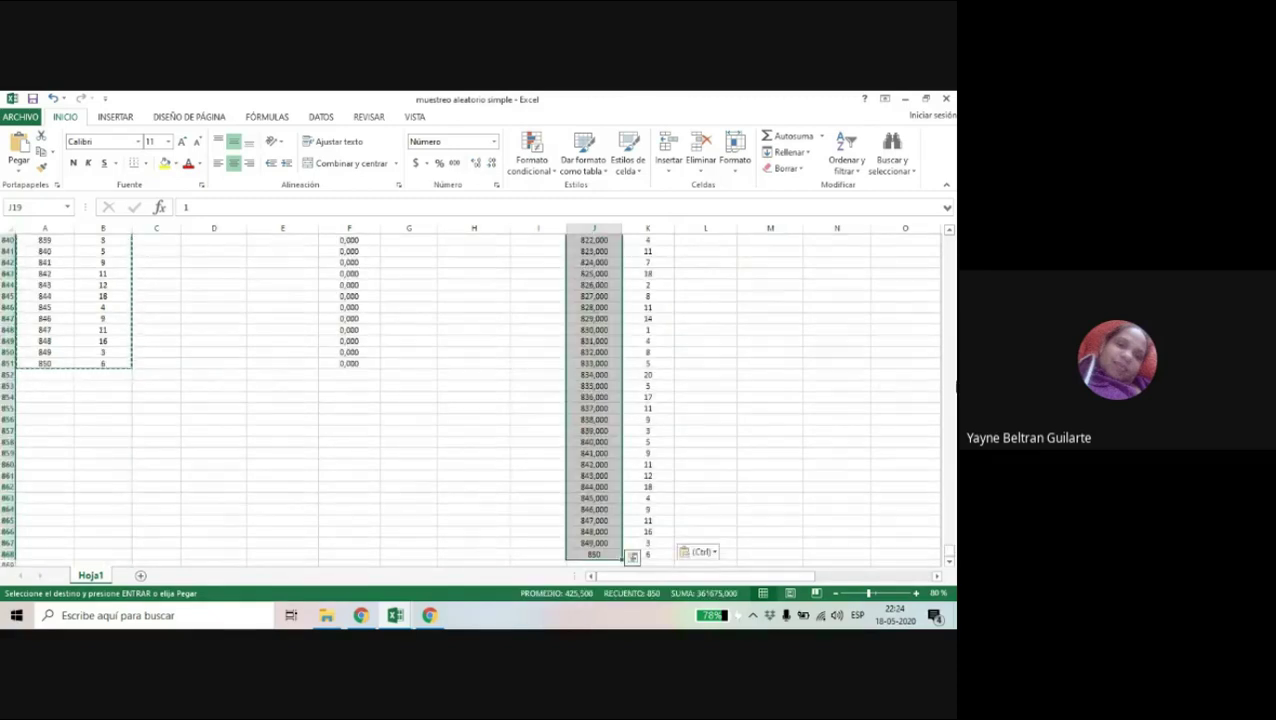
left_click(951, 247)
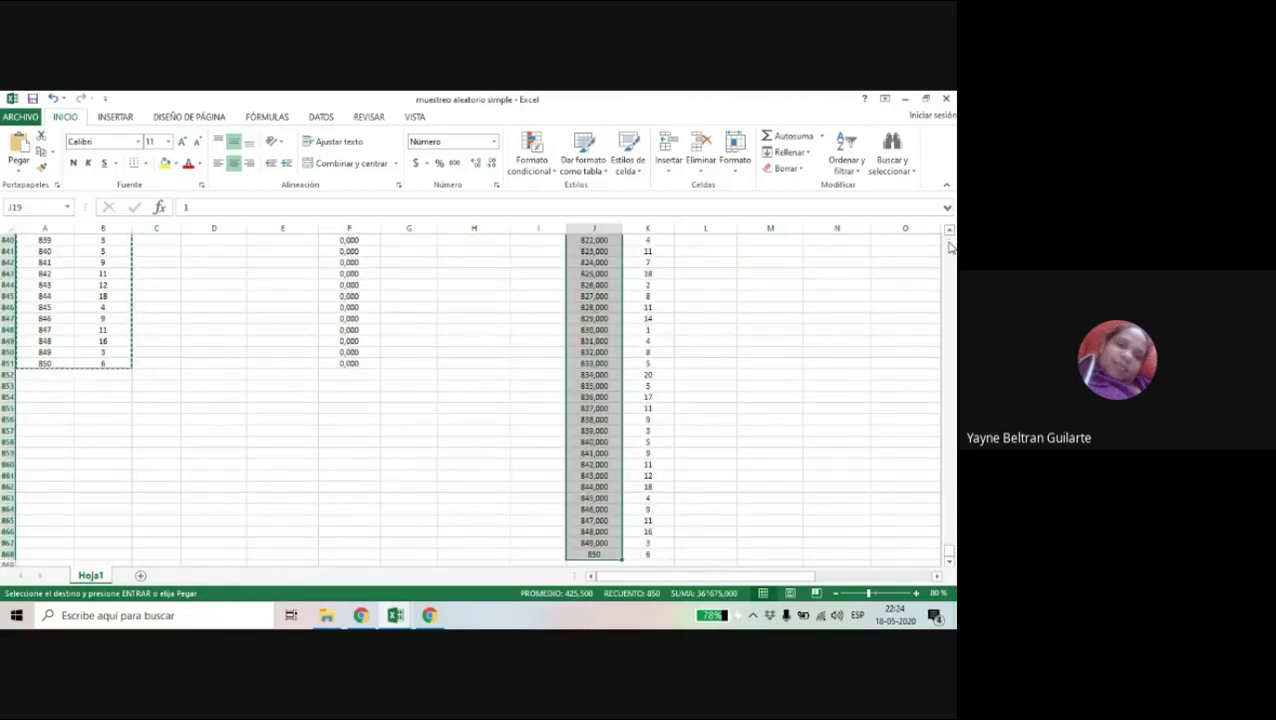
left_click_drag(951, 247, 951, 247)
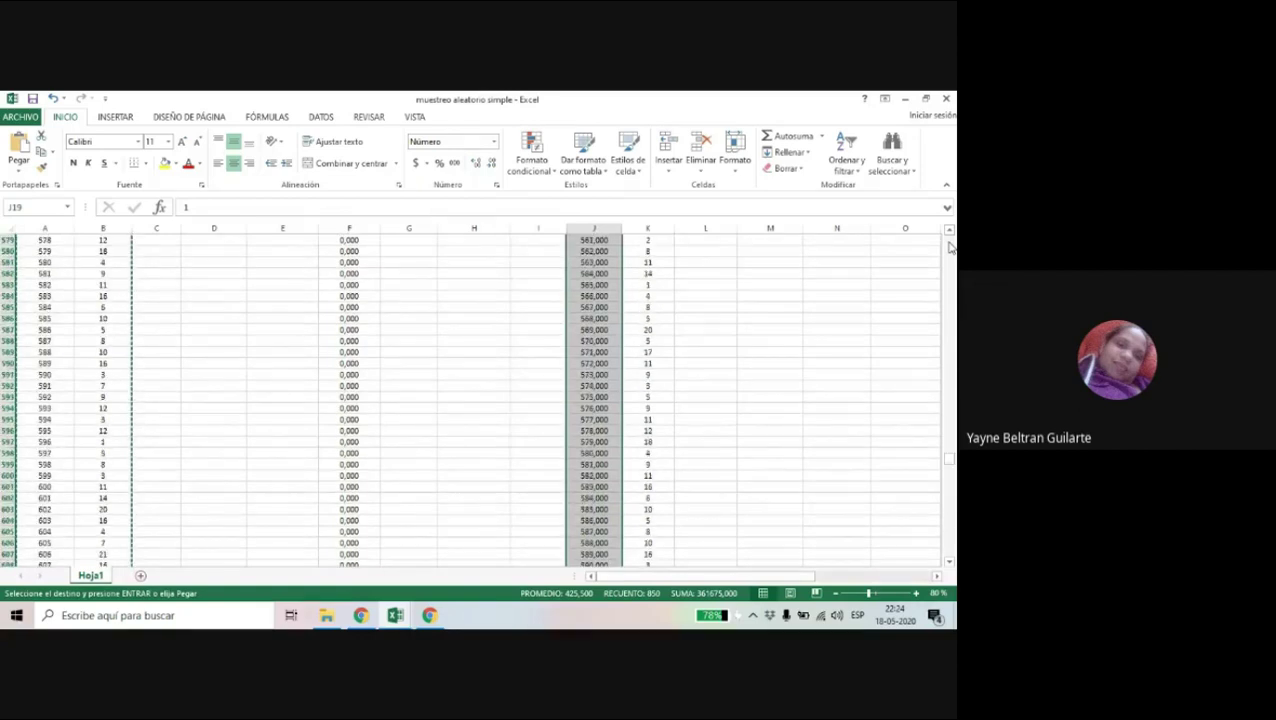
left_click_drag(951, 333, 951, 232)
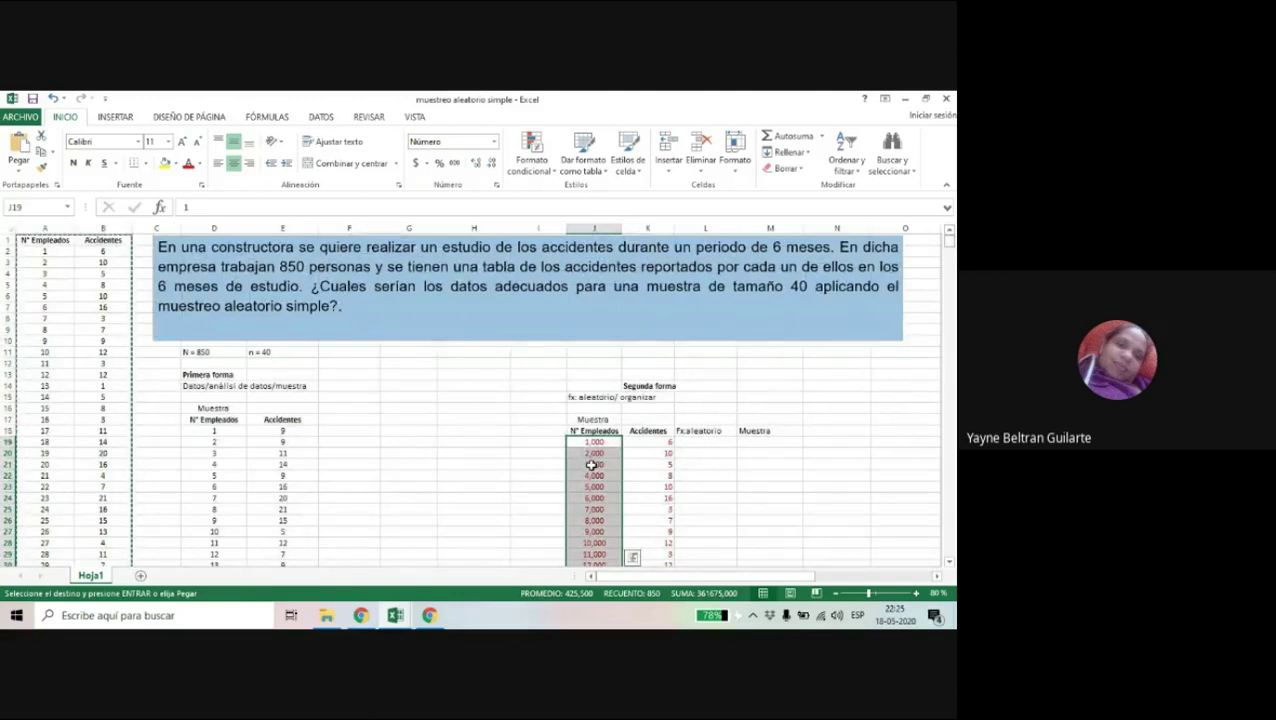
left_click(494, 165)
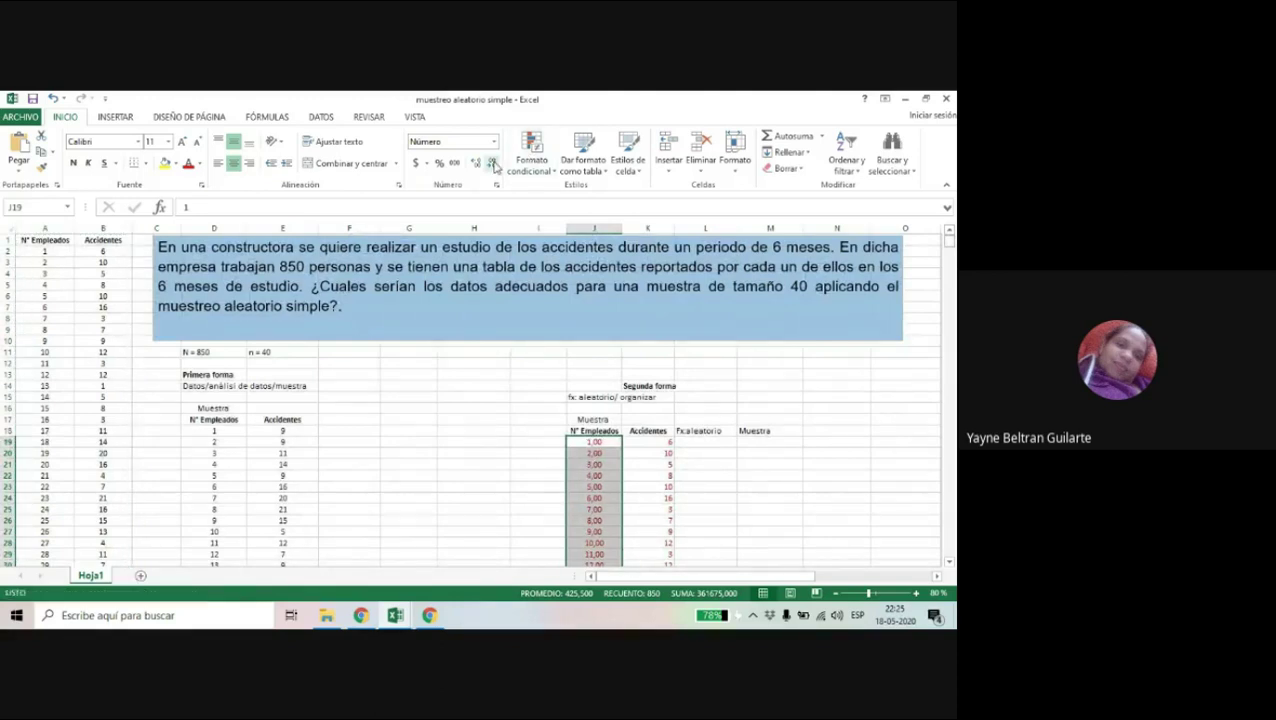
left_click(494, 165)
left_click(494, 165)
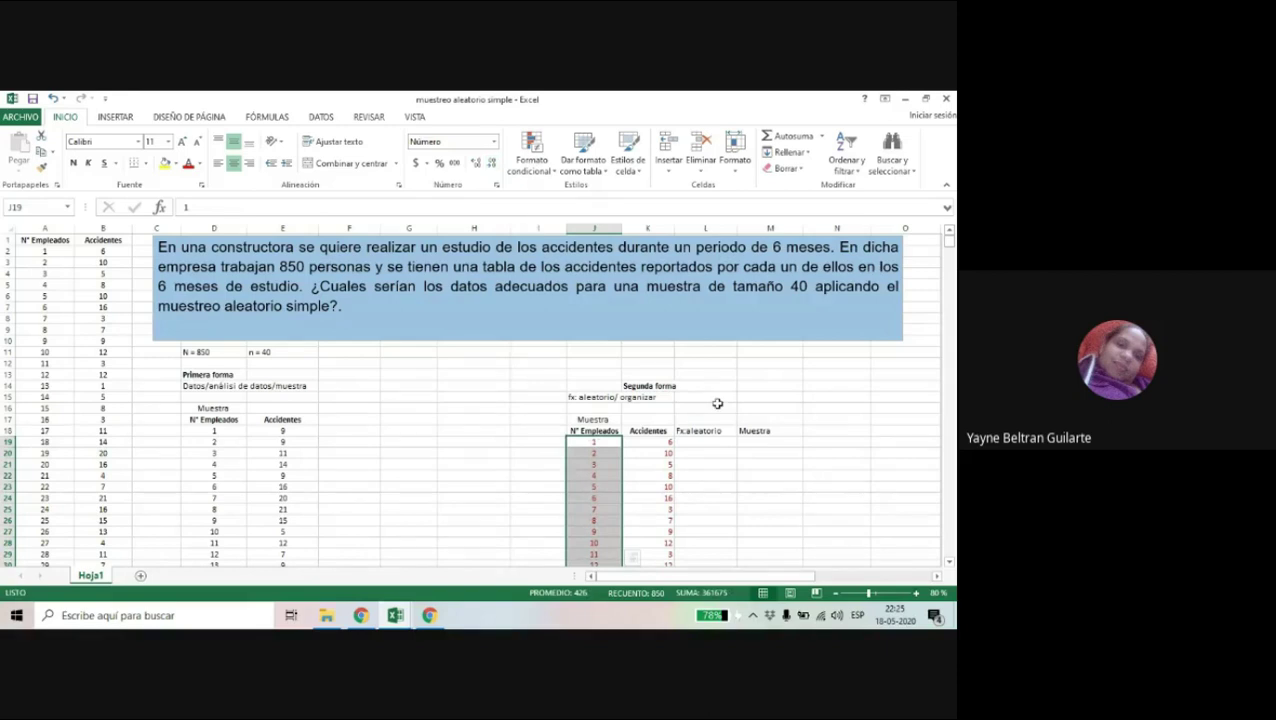
left_click(758, 462)
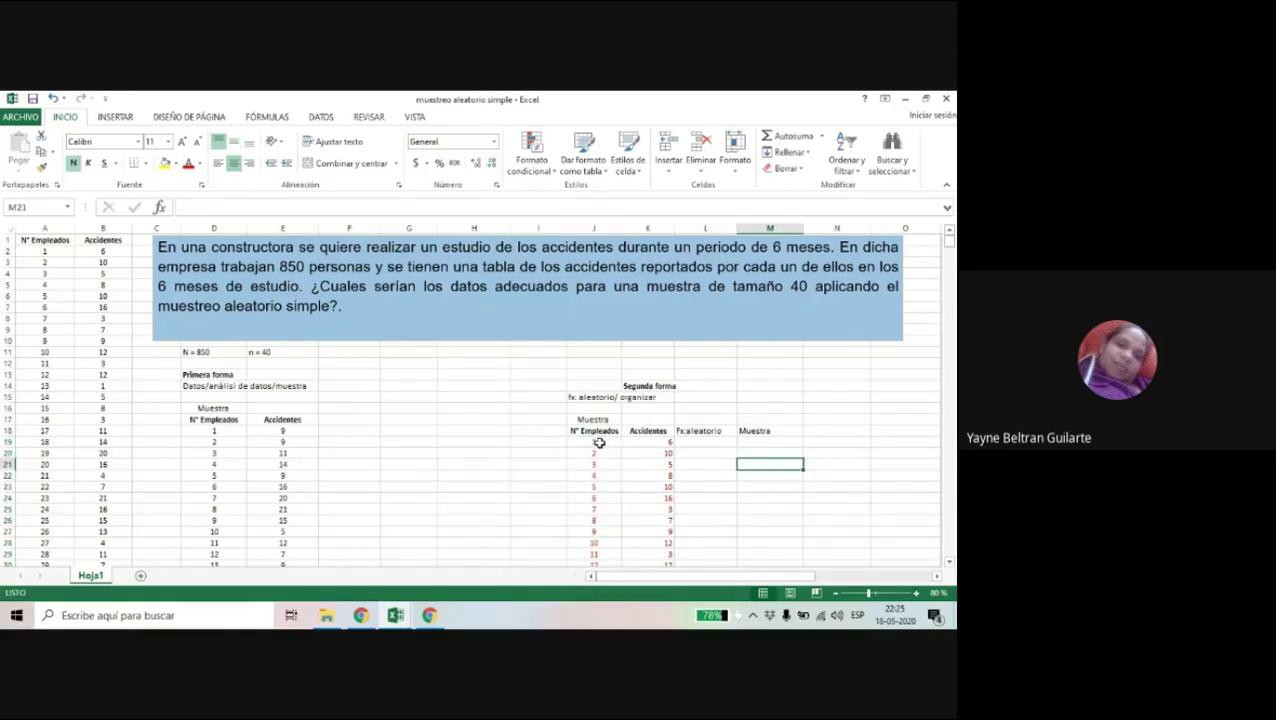
Centre the pasted N° Empleados and Accidentes values in J19:K868 horizontally
left_click_drag(594, 442, 658, 443)
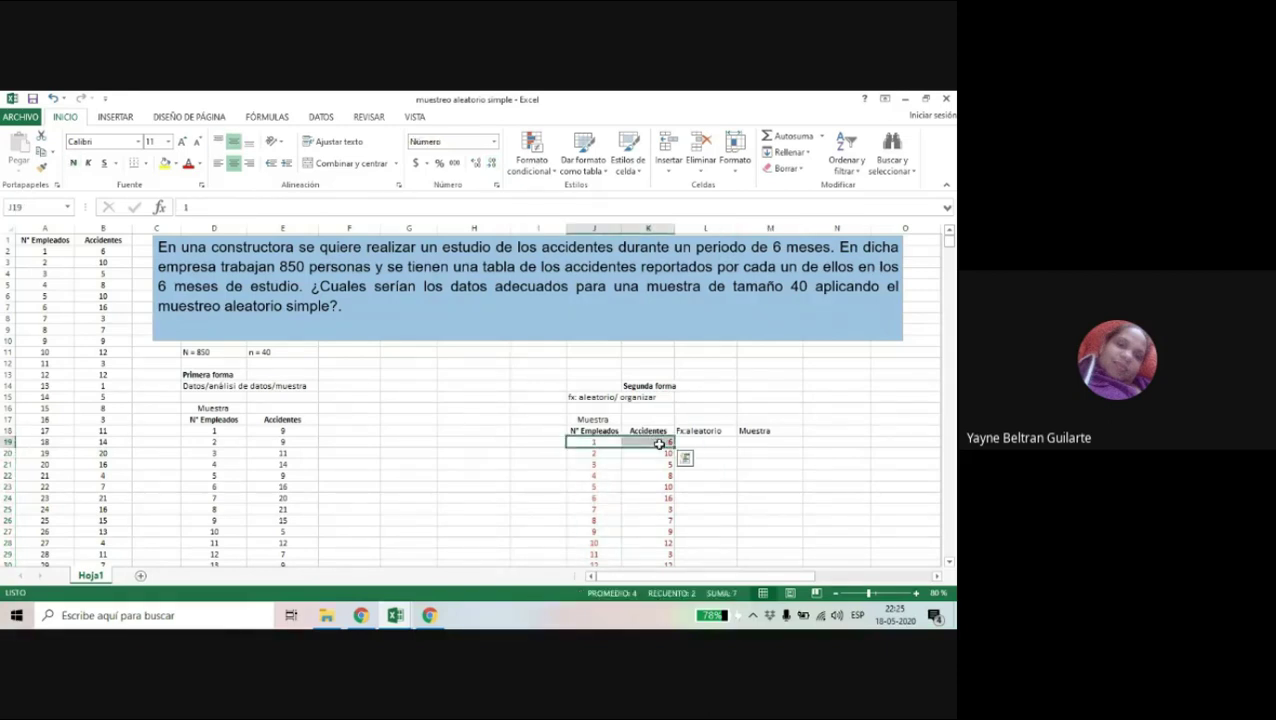
key("ctrl+shift+Down")
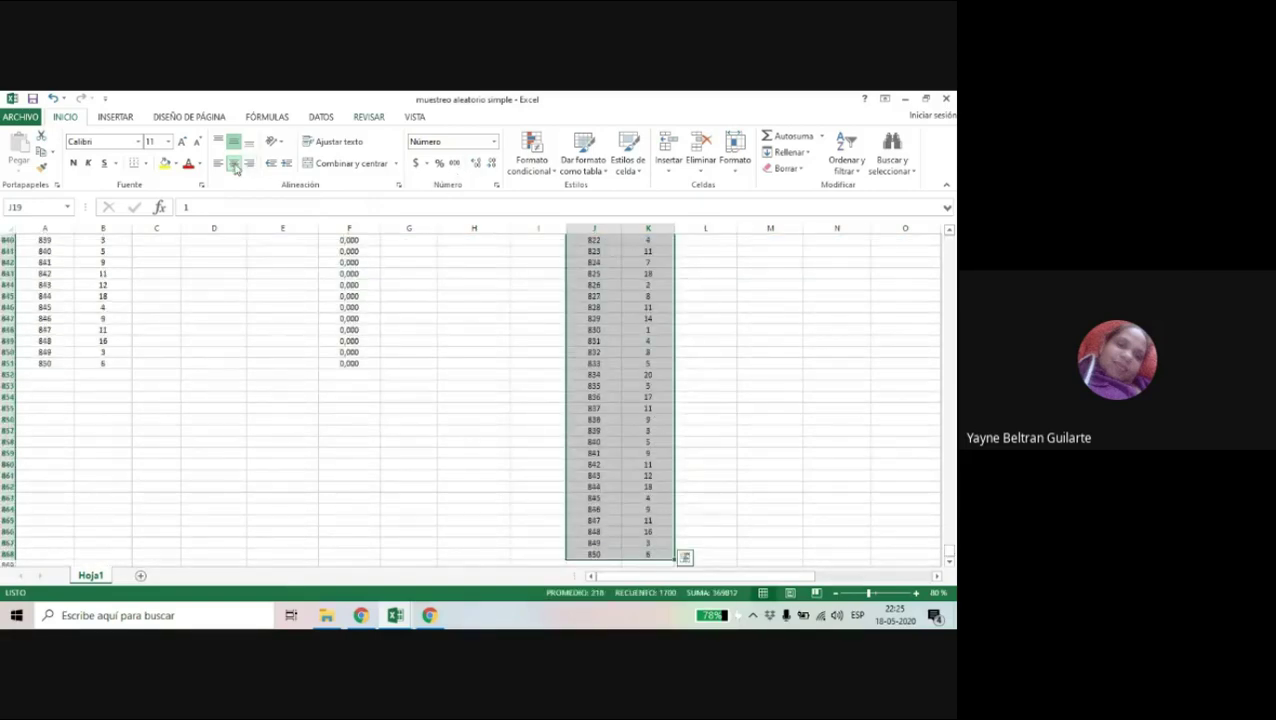
key("ctrl+BackSpace")
scroll(627, 330, "up", 9)
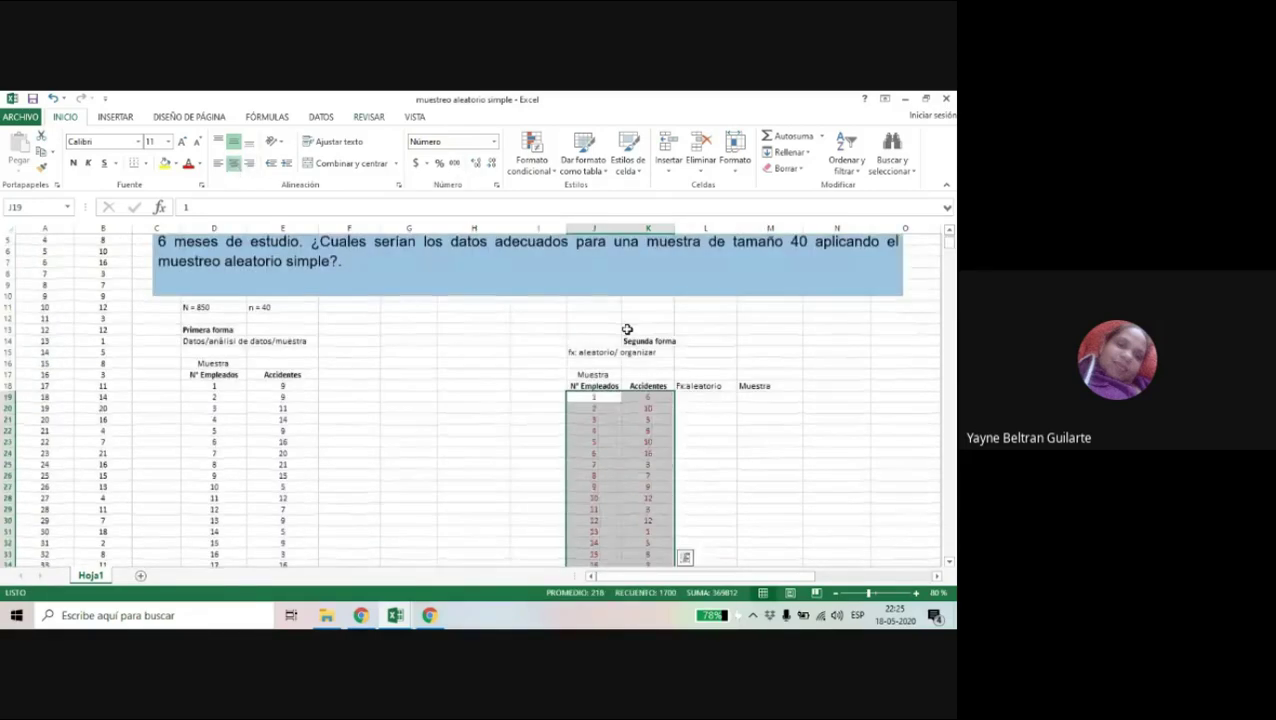
Enter the formula =ALEATORIO() in L19, the first cell under the Fx:aleatorio heading
left_click(707, 397)
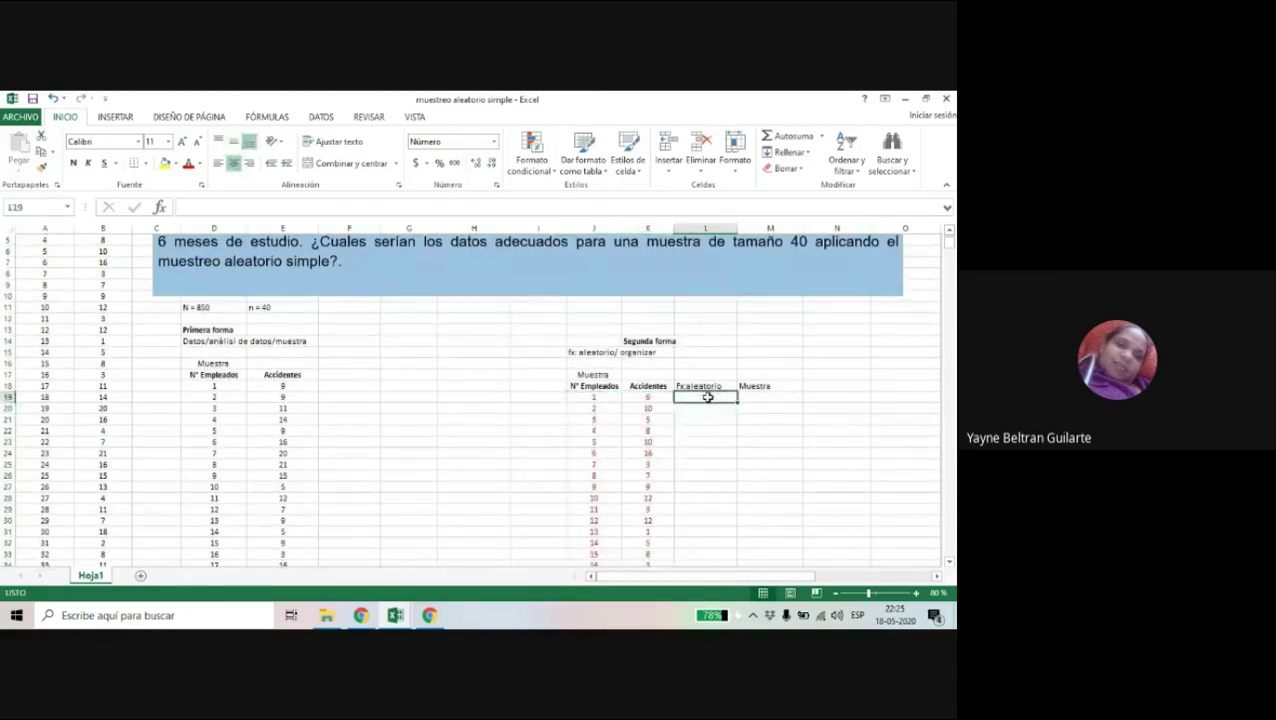
type("=")
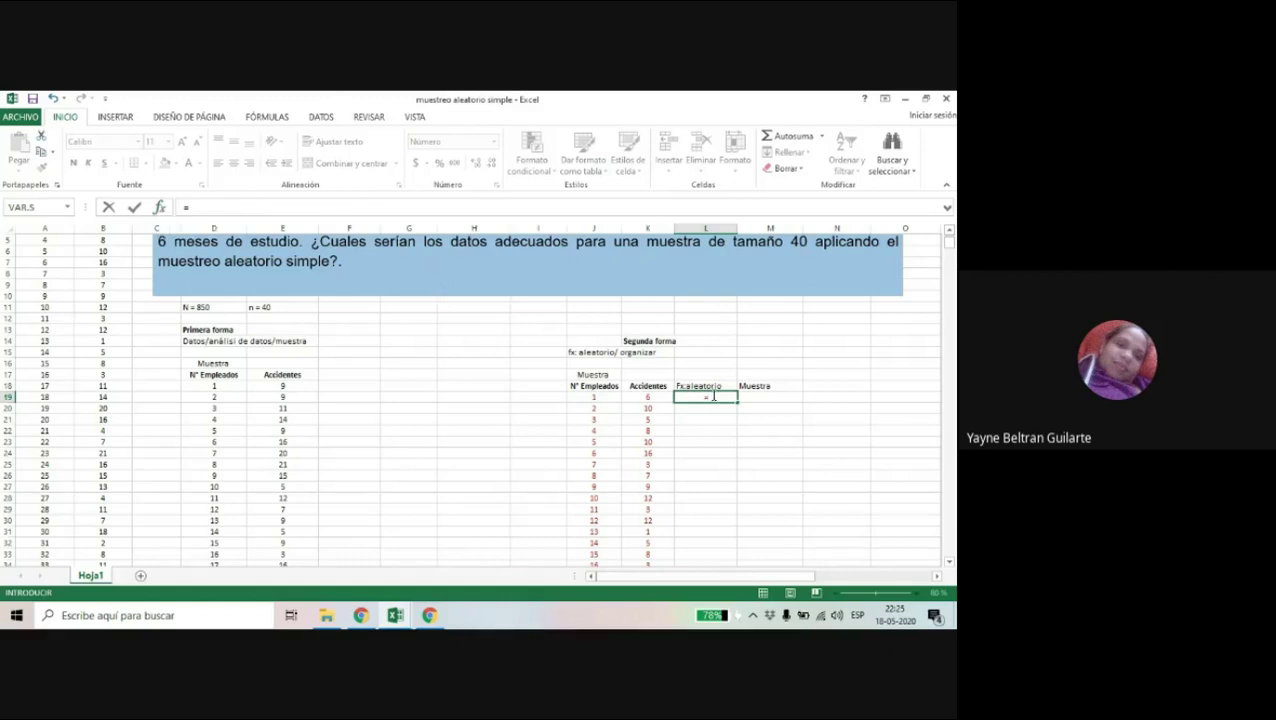
type("alea")
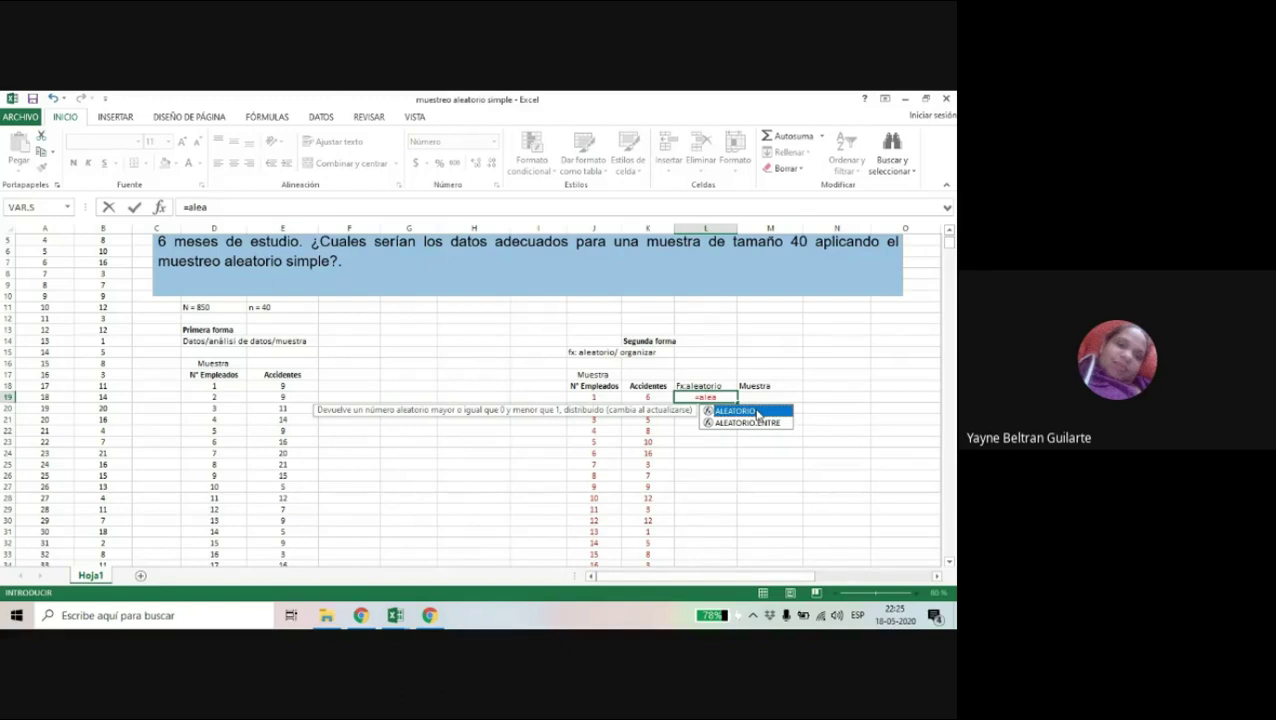
double_click(736, 411)
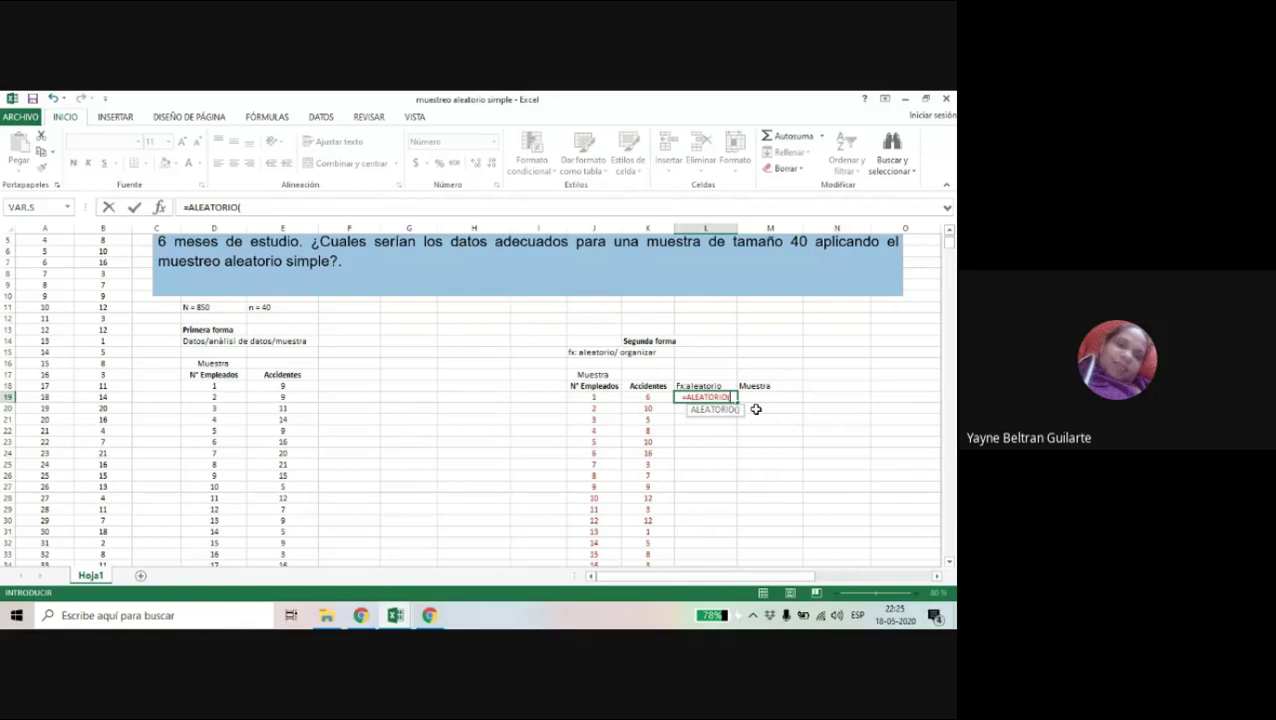
type(")")
key("Return")
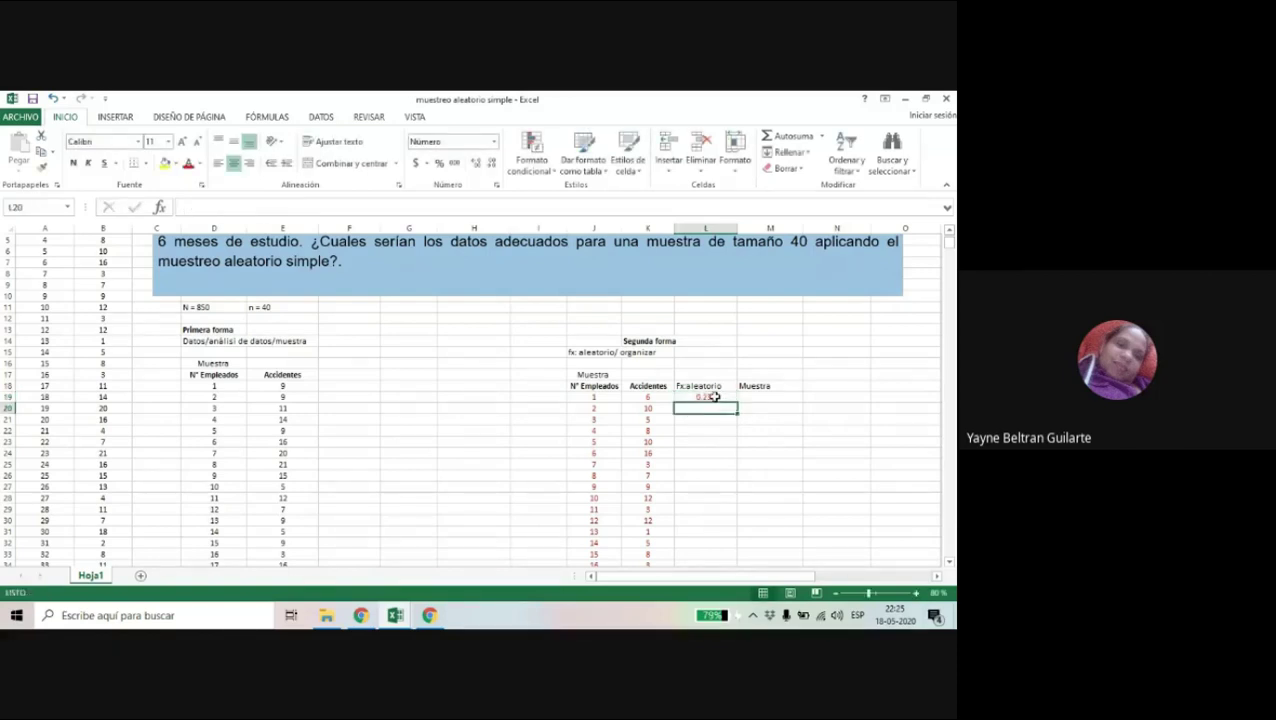
Reopen and re-enter the unchanged =ALEATORIO() formula in L19 twice to regenerate its random number
left_click(714, 397)
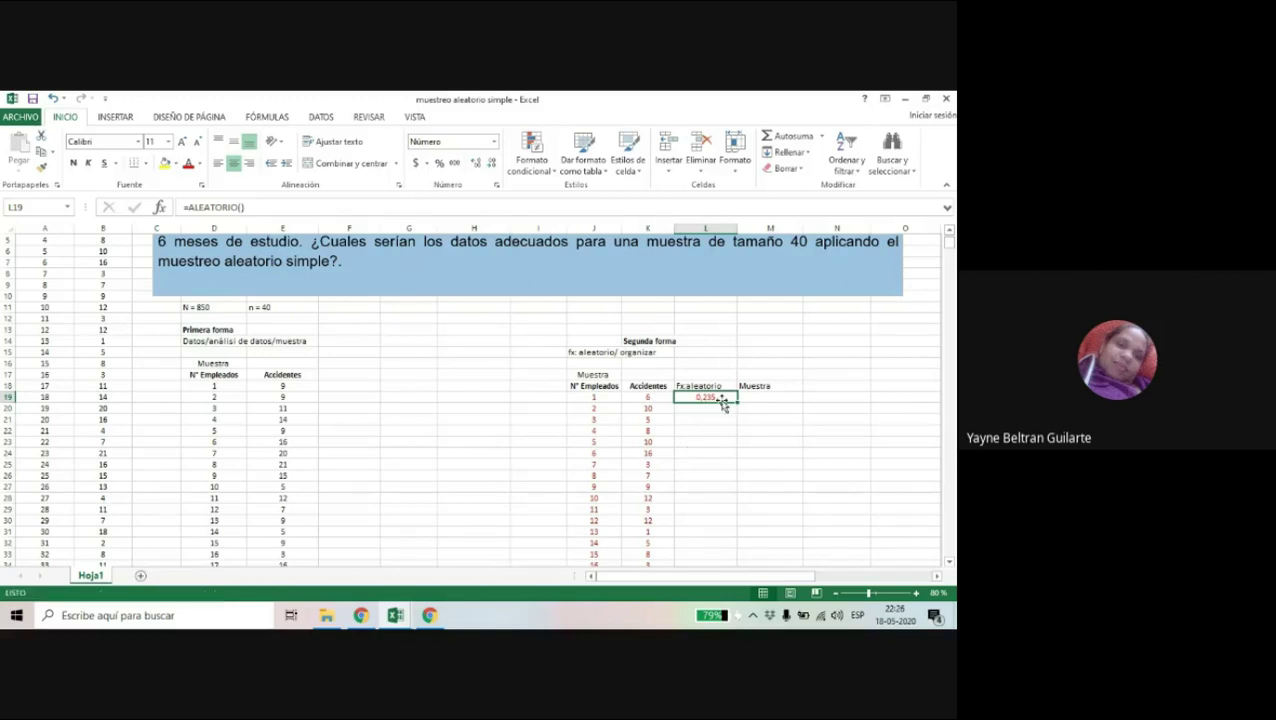
left_click(723, 404)
double_click(724, 398)
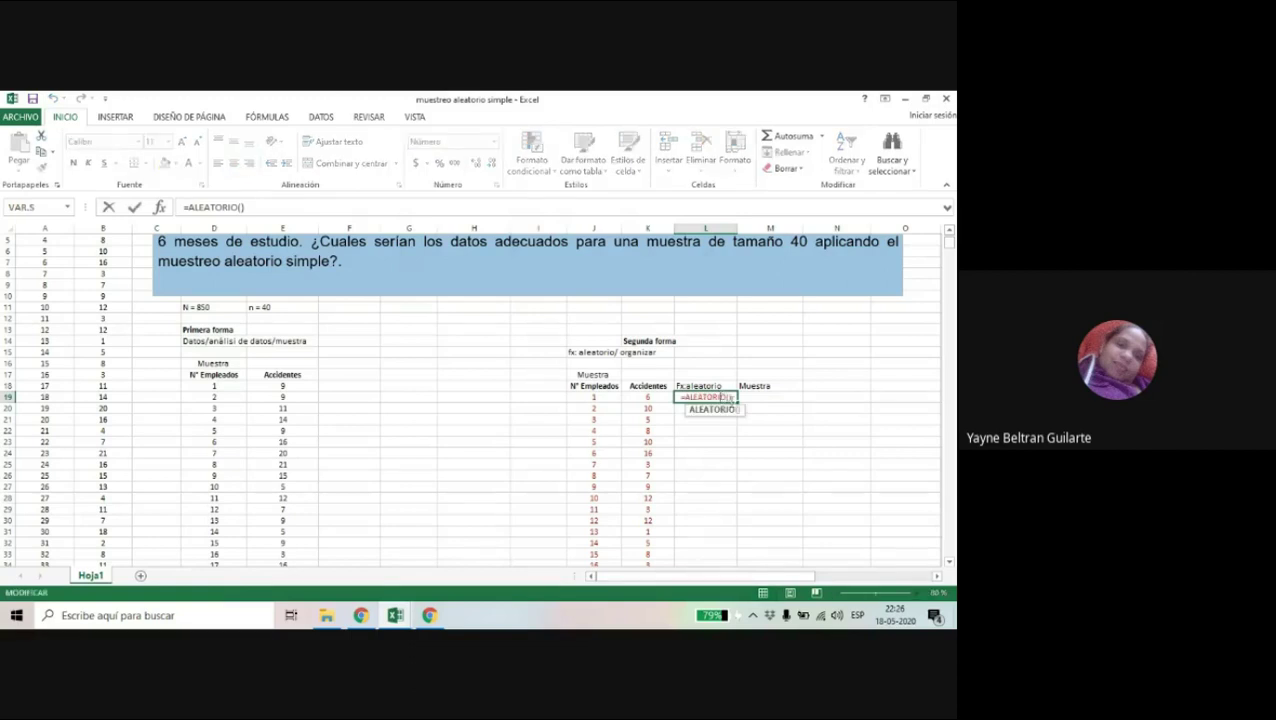
key("Return")
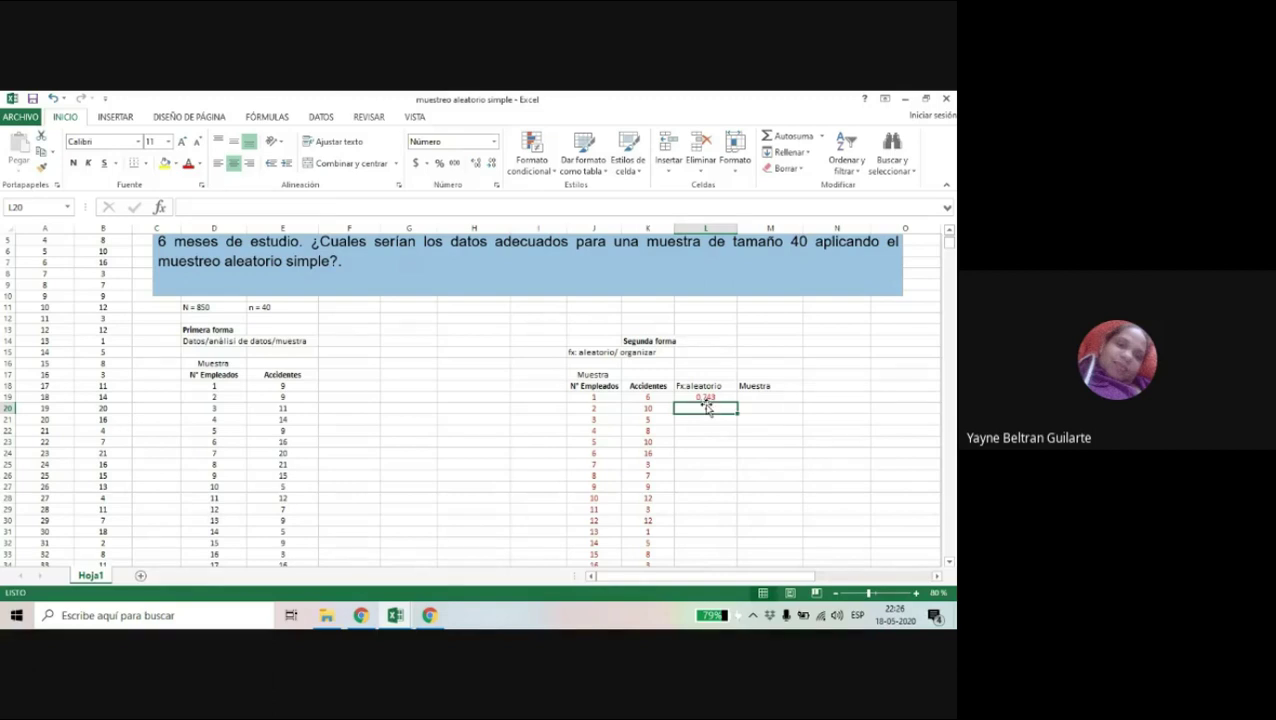
left_click(717, 397)
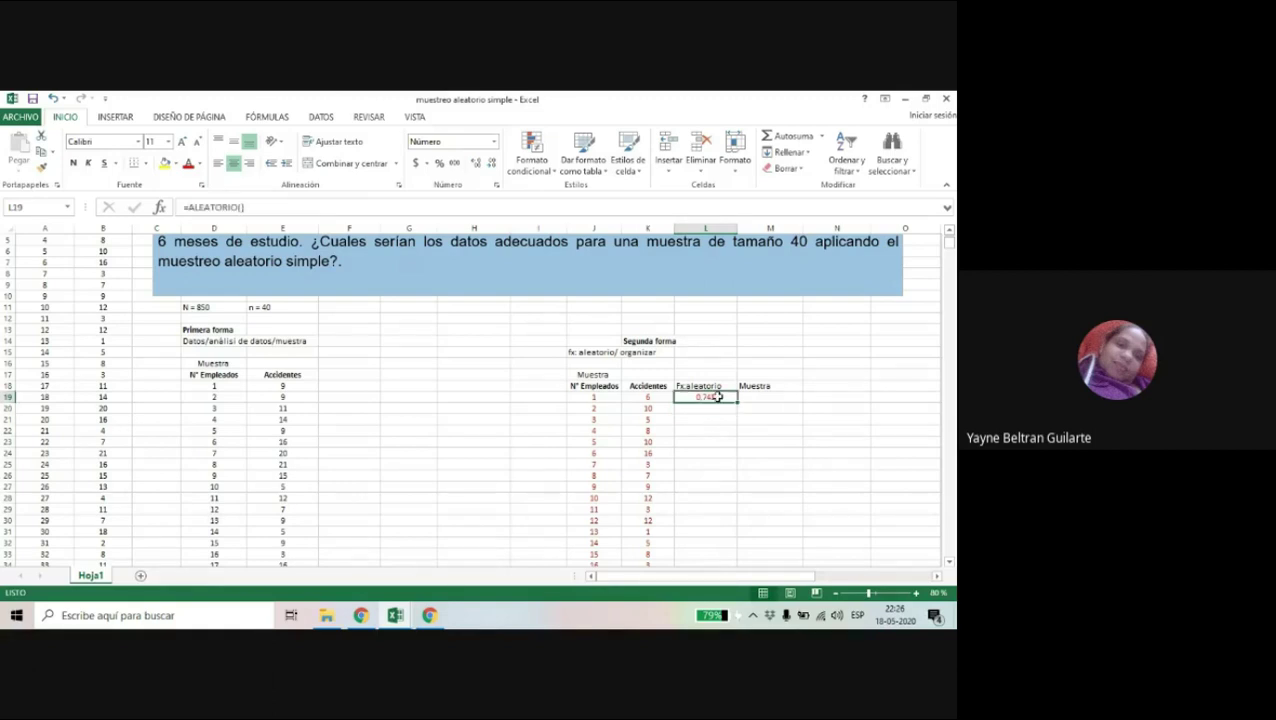
double_click(717, 397)
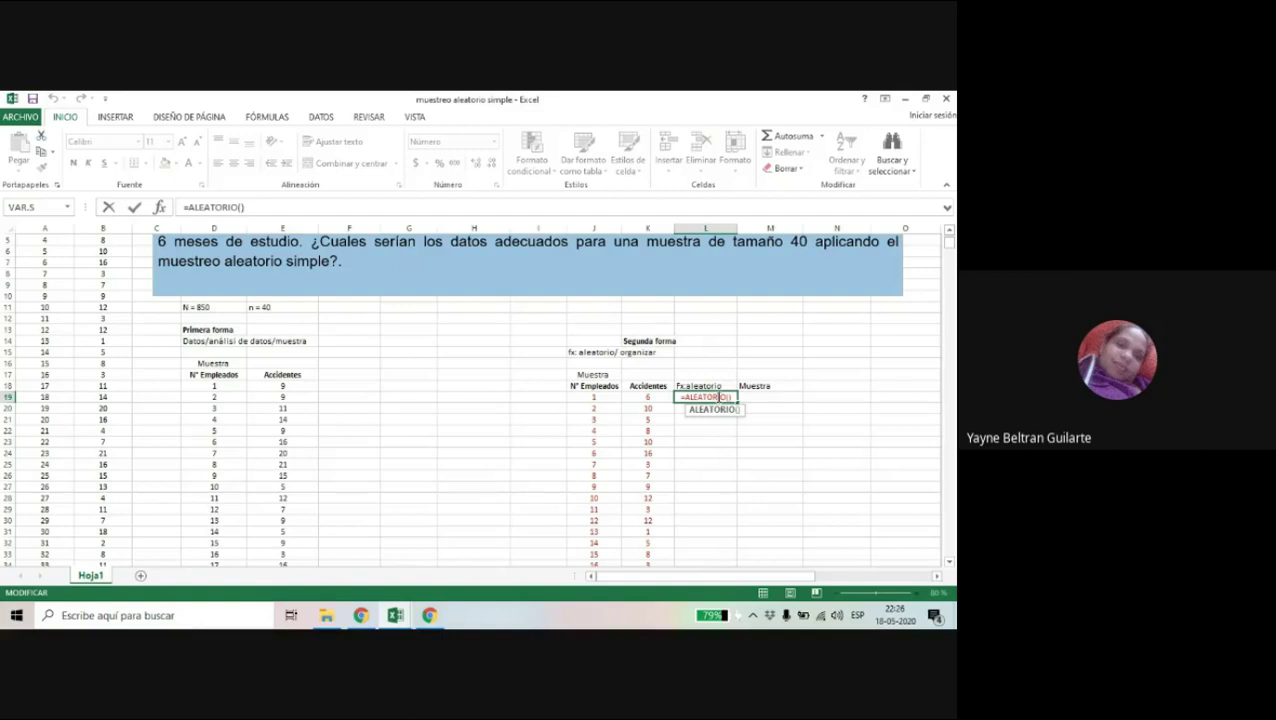
key("Return")
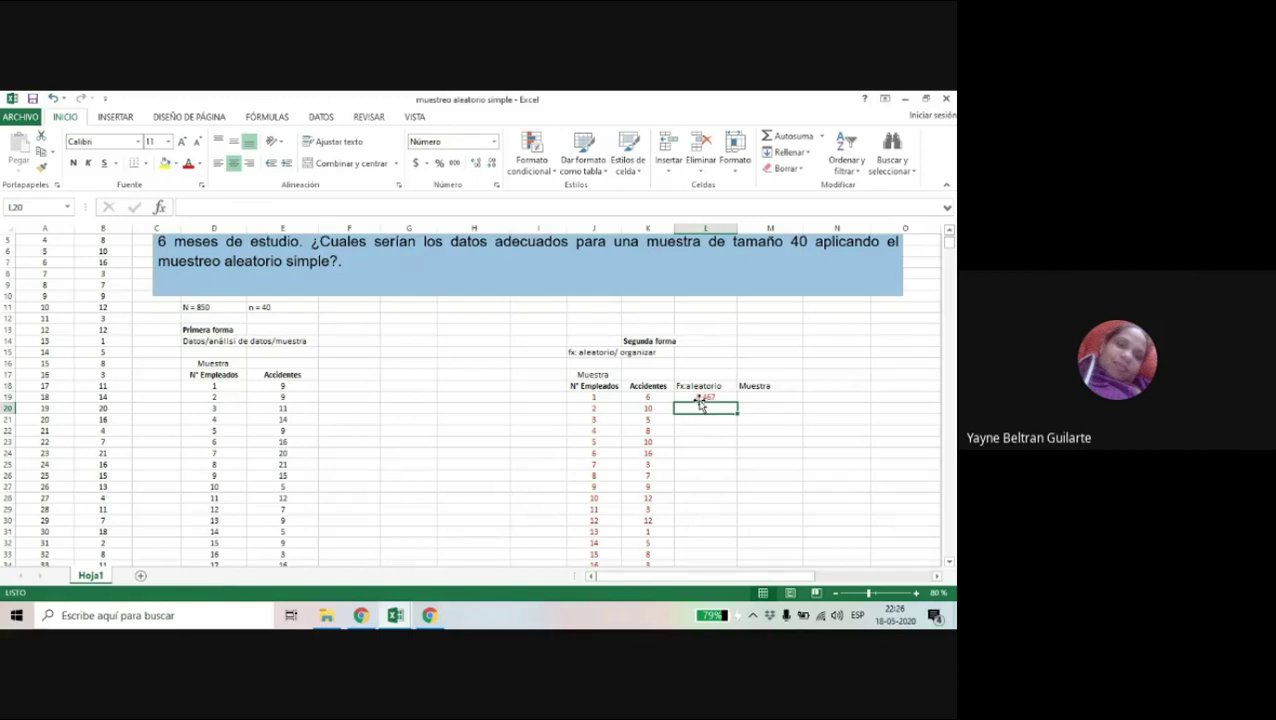
Set the first N° Empleados value in J19 to 2 to trigger a recalculation, and reselect that cell
left_click(593, 398)
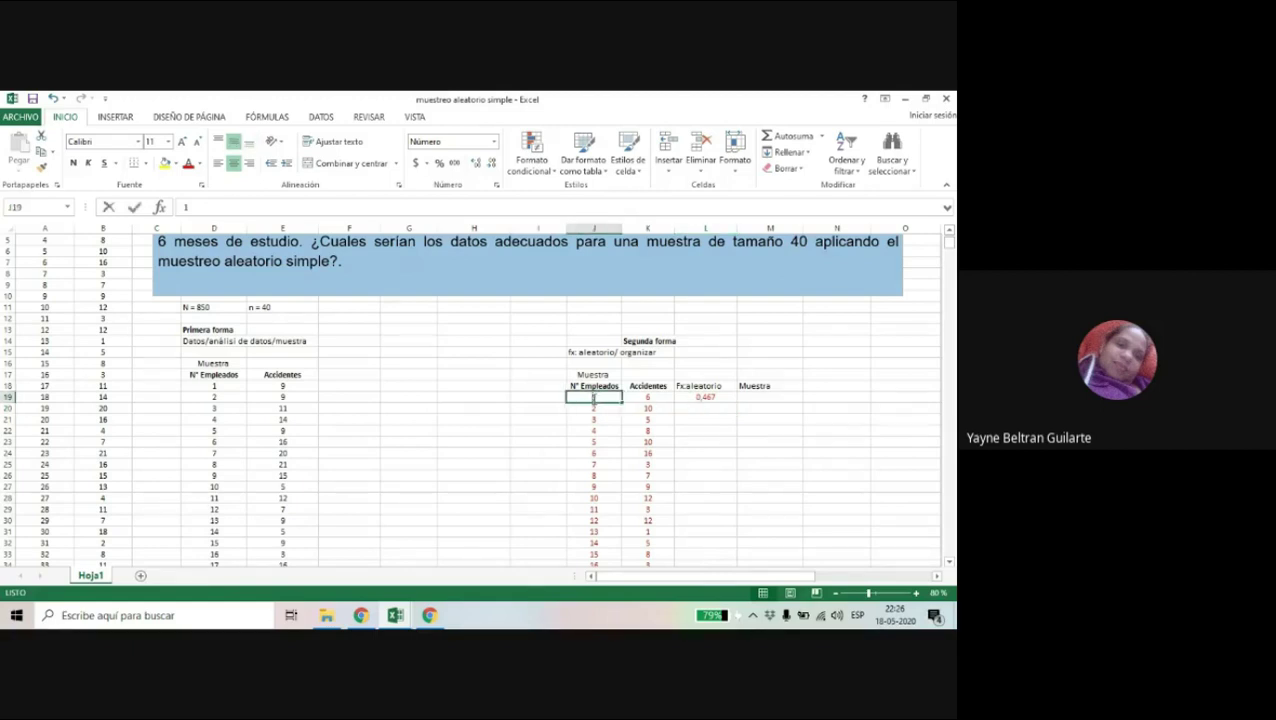
key("Return")
left_click(680, 428)
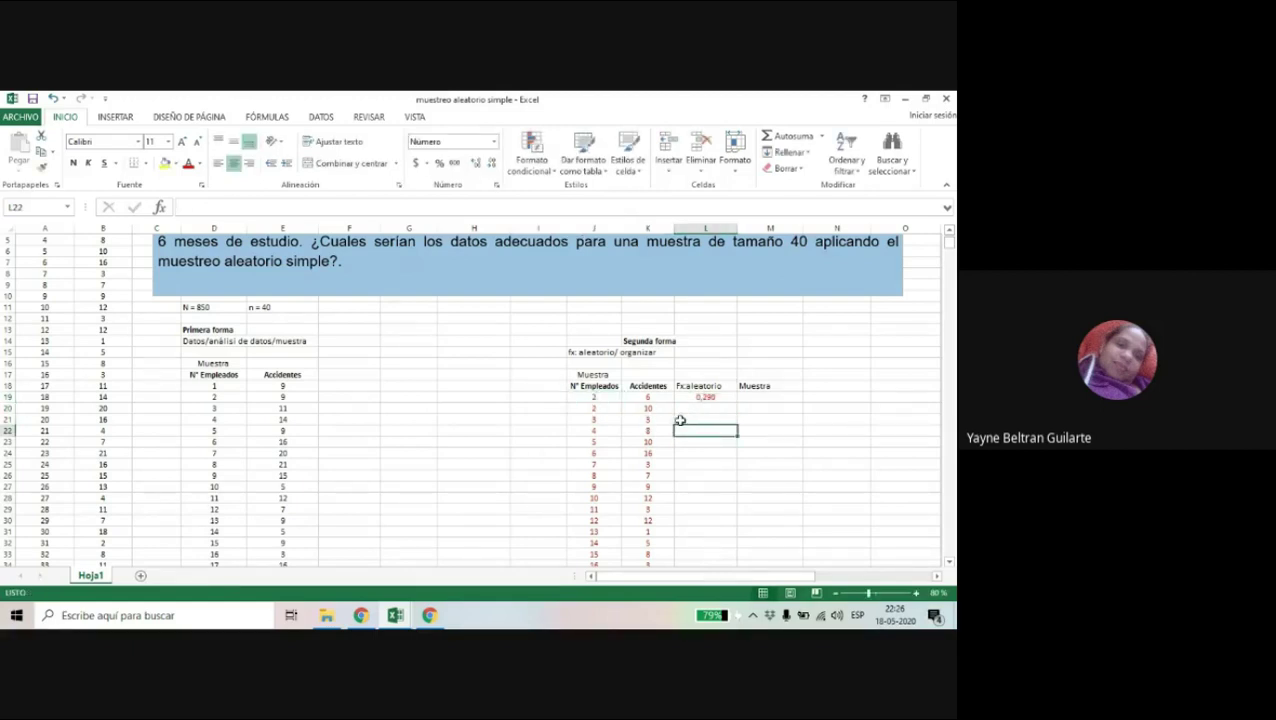
left_click(597, 398)
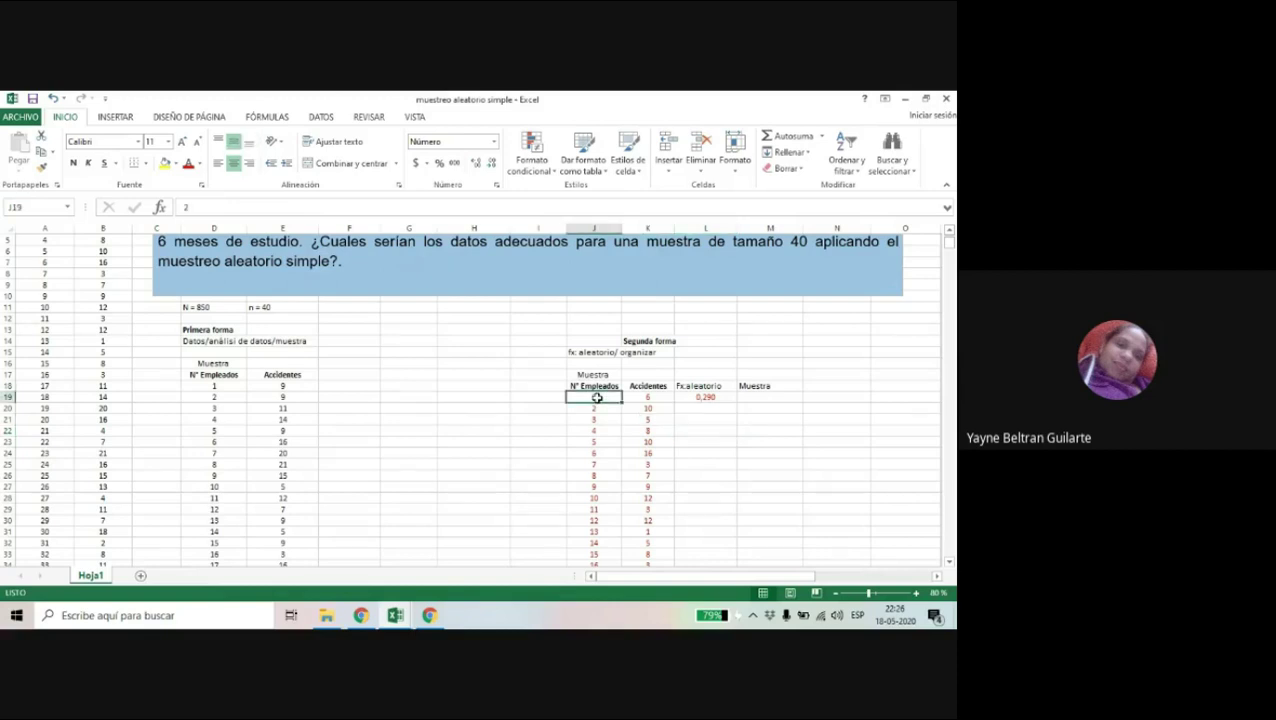
Restore the first N° Empleados value in J19 to 1, and fill the ALEATORIO formula from L19 down to L868
type("1")
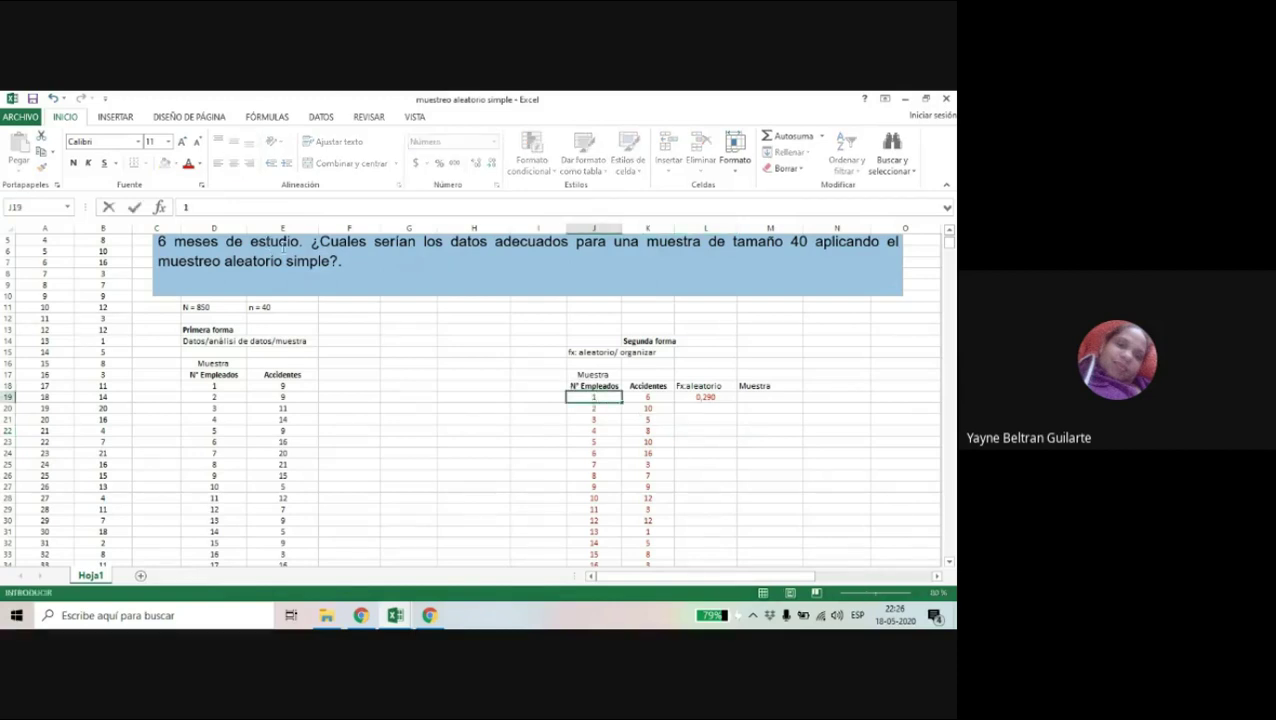
left_click(695, 420)
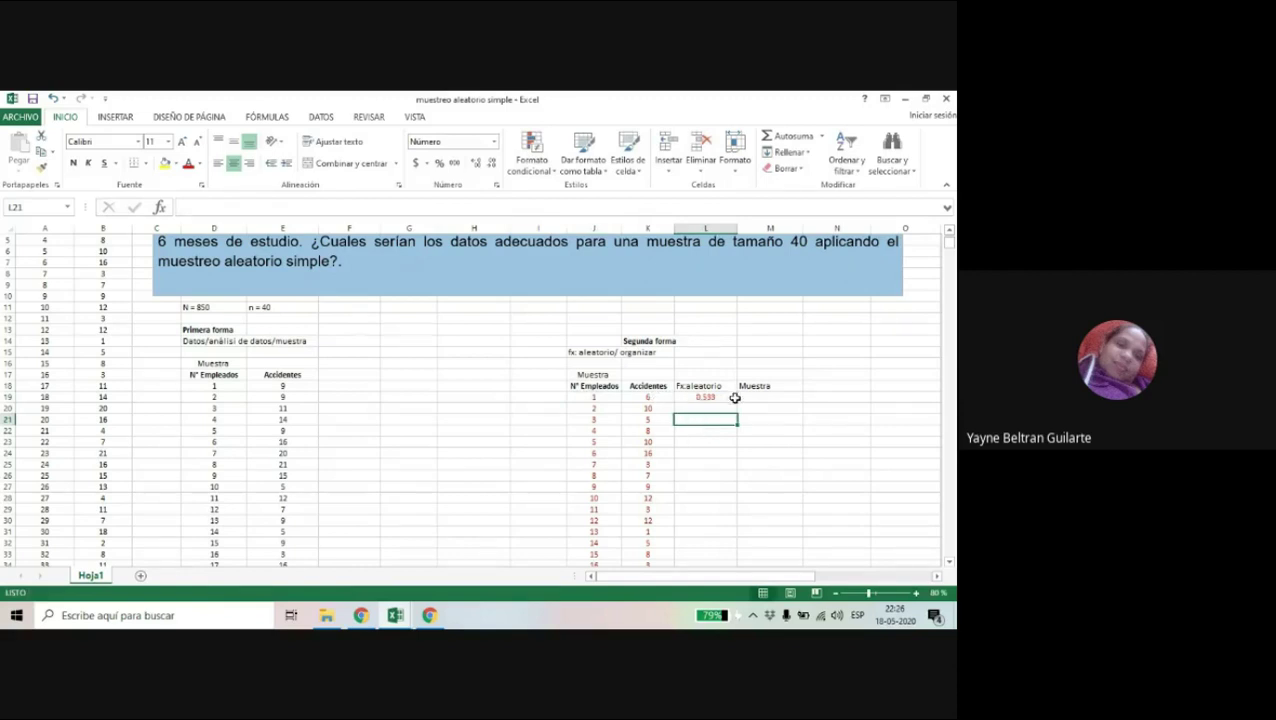
left_click(730, 397)
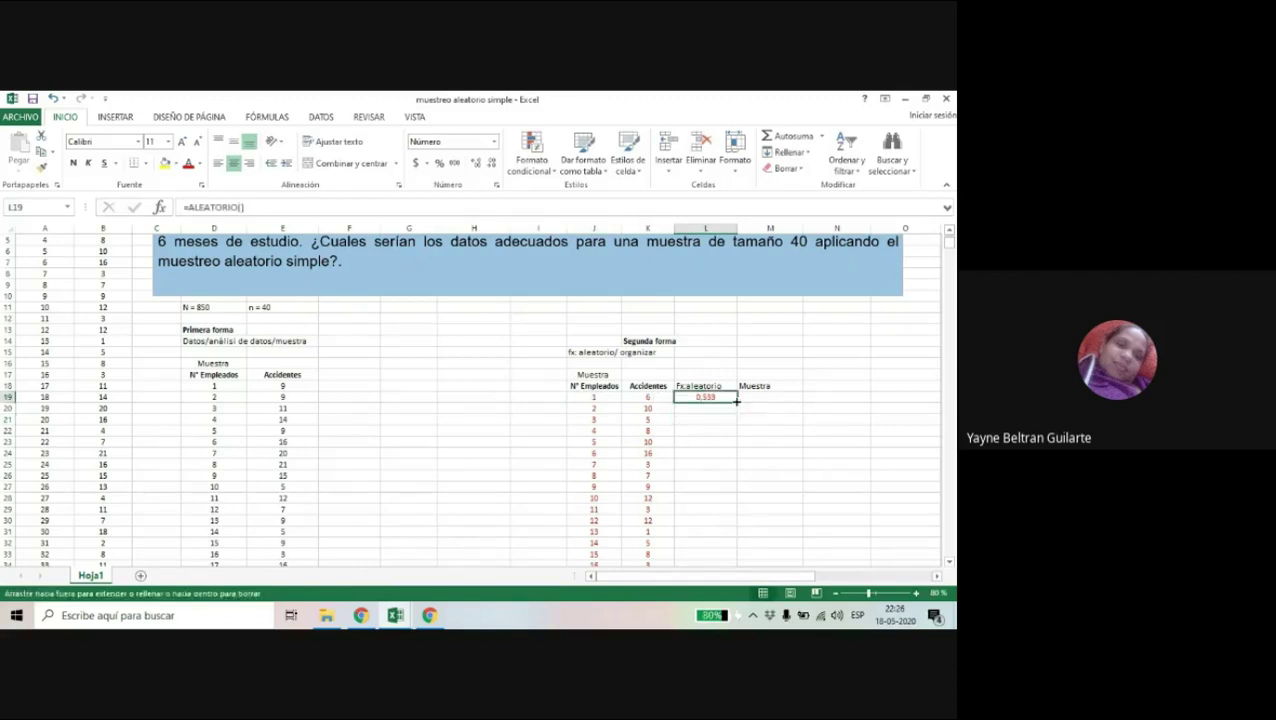
double_click(736, 400)
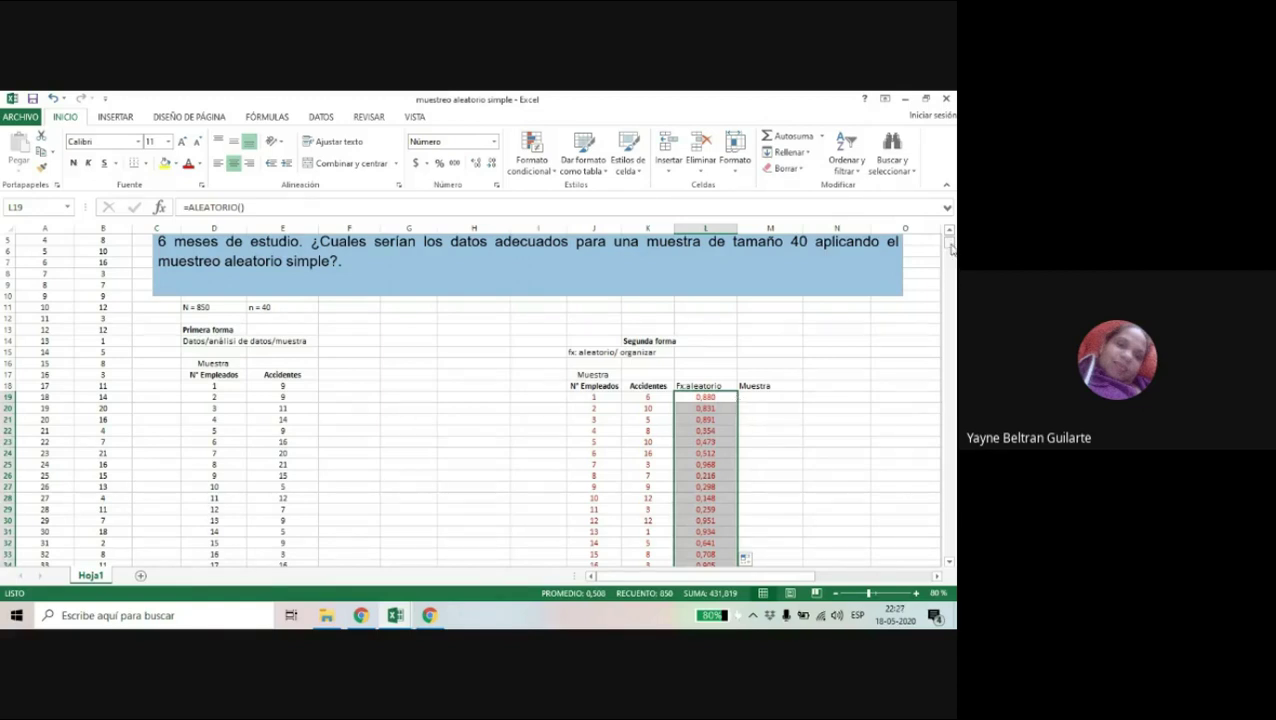
Copy the random numbers in L19:L868 and paste them over the same cells as values, replacing the ALEATORIO formulas
left_click_drag(949, 246, 951, 218)
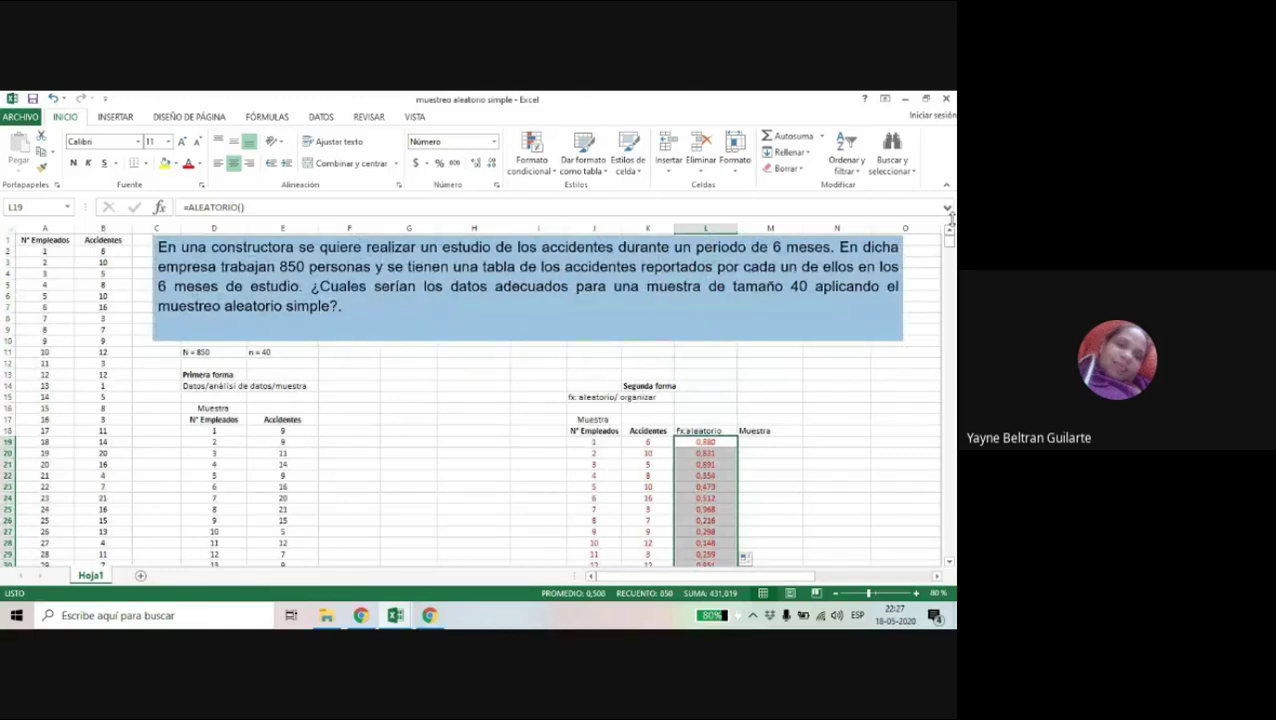
right_click(730, 450)
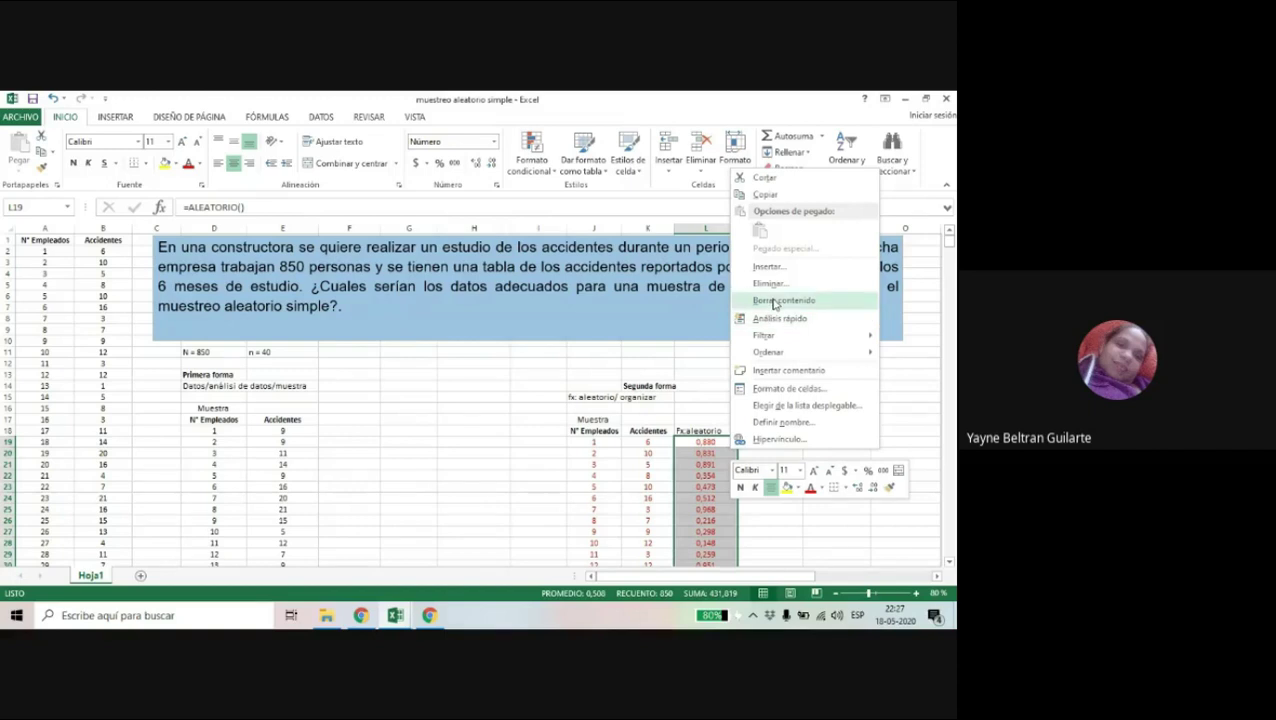
left_click(766, 194)
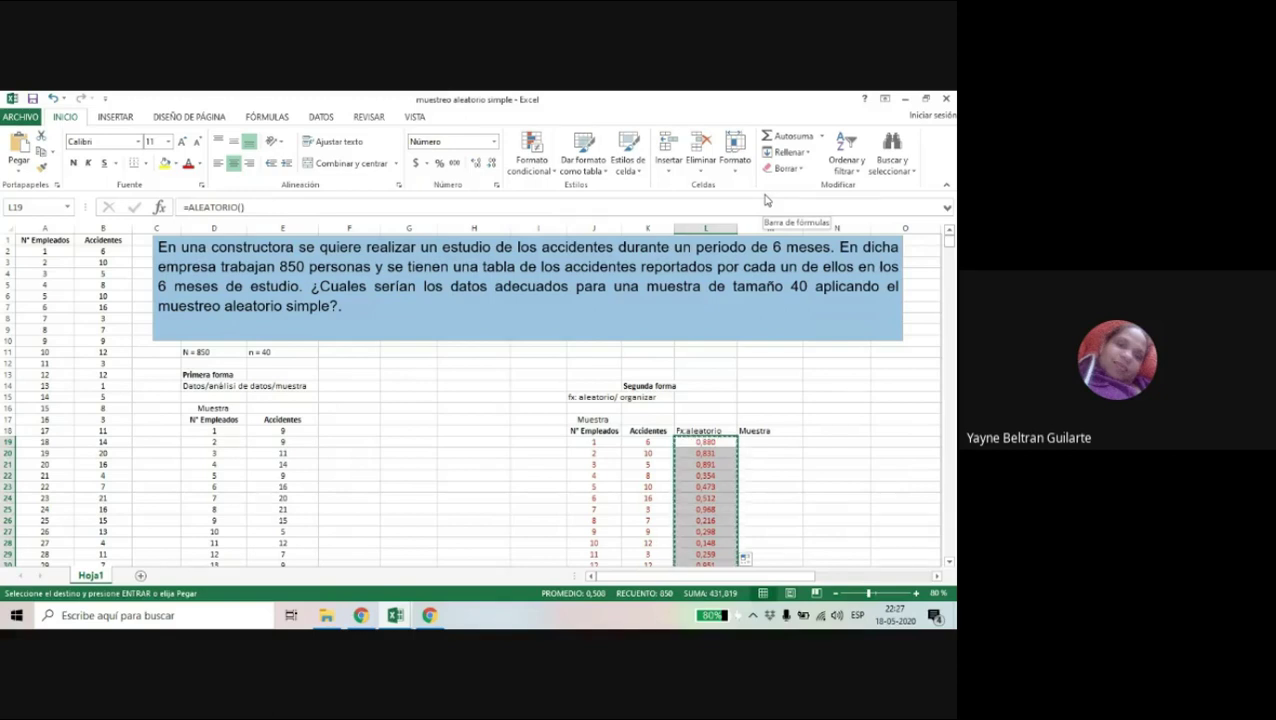
right_click(722, 441)
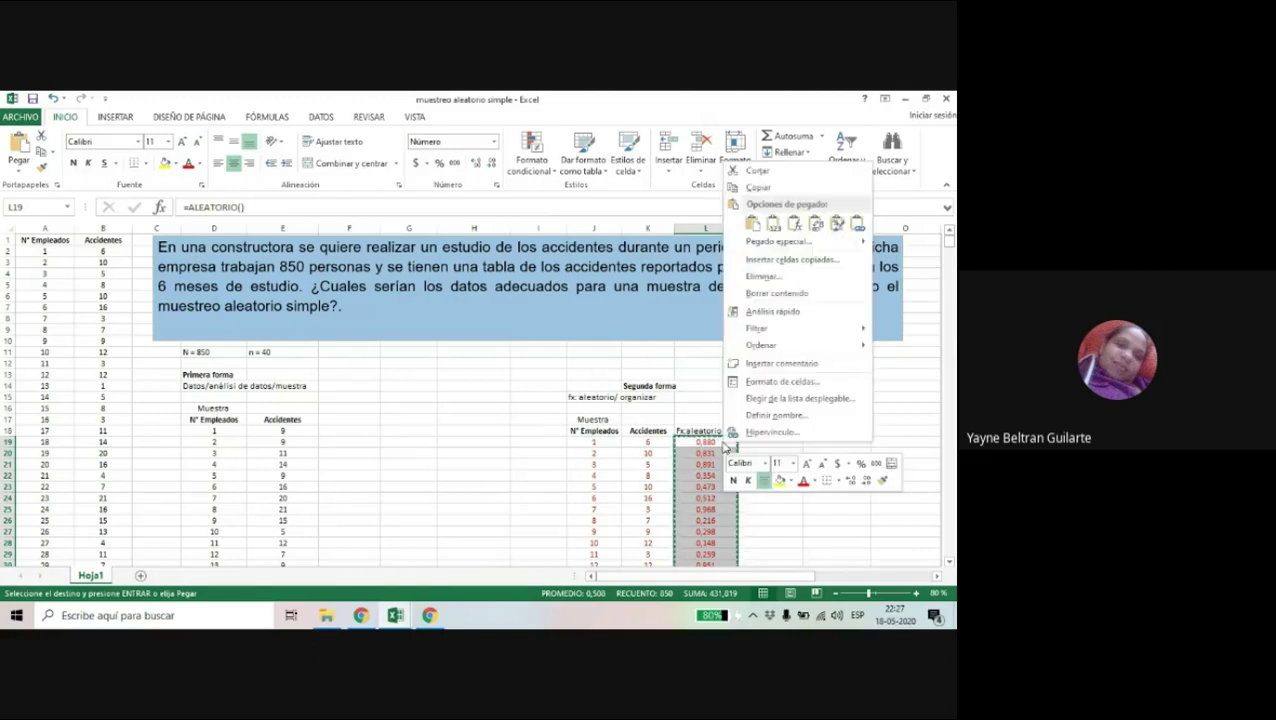
left_click(775, 228)
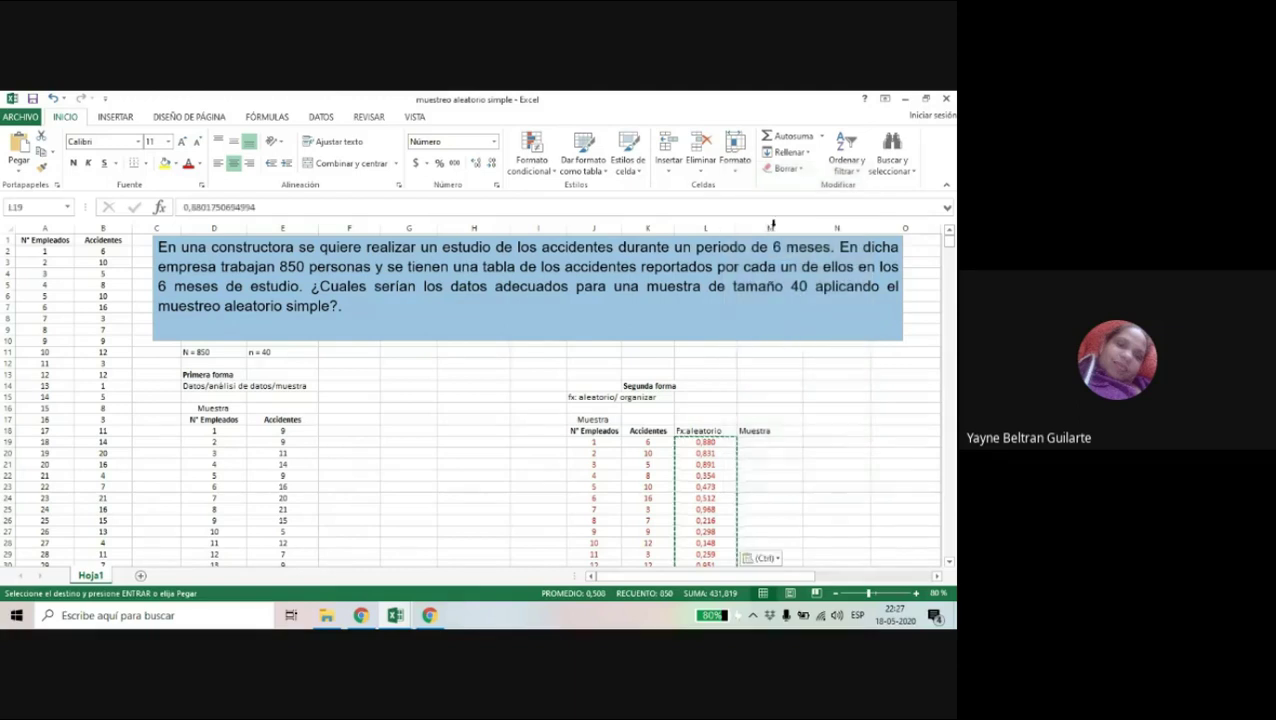
left_click(797, 486)
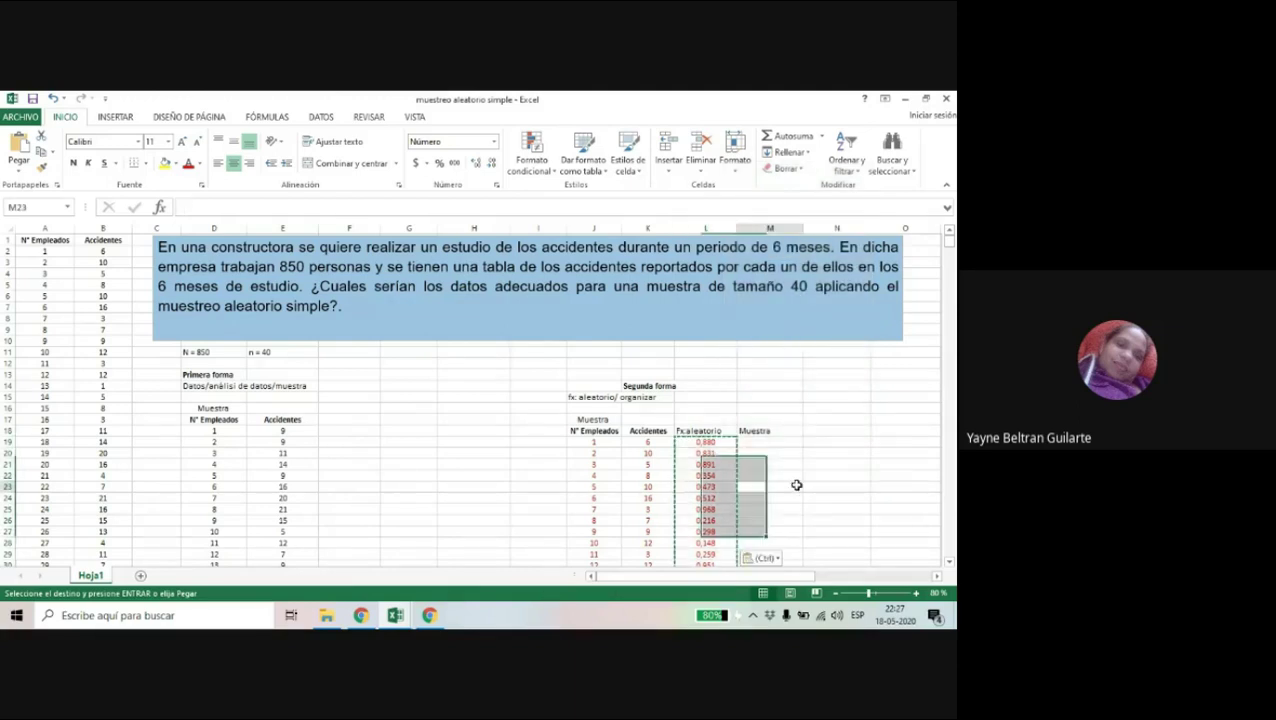
left_click(715, 452)
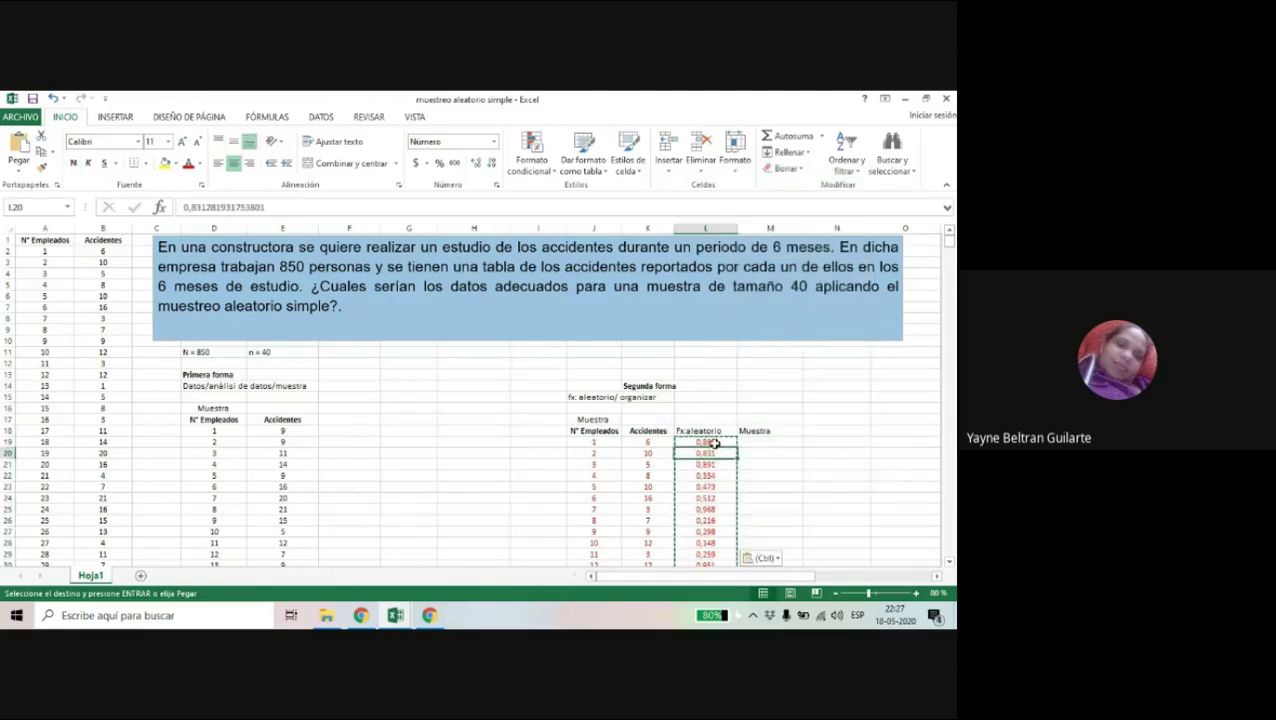
left_click(715, 443)
key("Return")
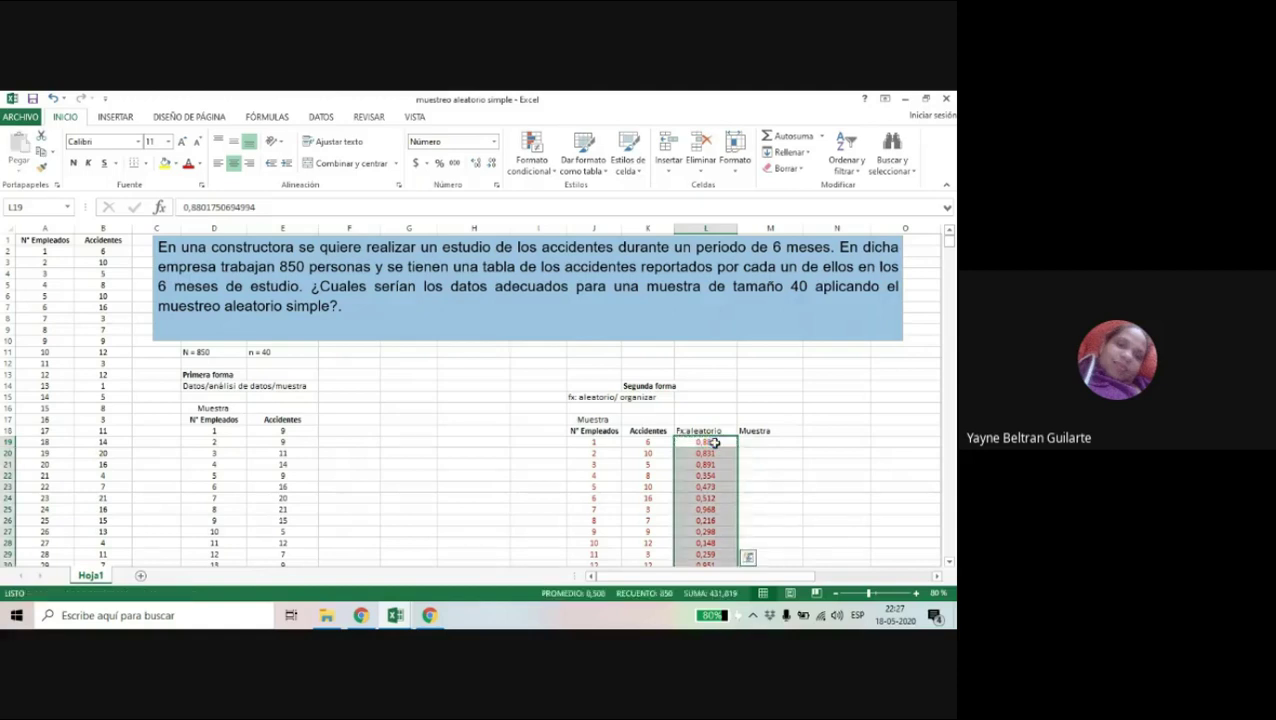
Test the pasted random values by setting J19 to 2, set J19 back to 1, and select L19
left_click(772, 464)
left_click(604, 442)
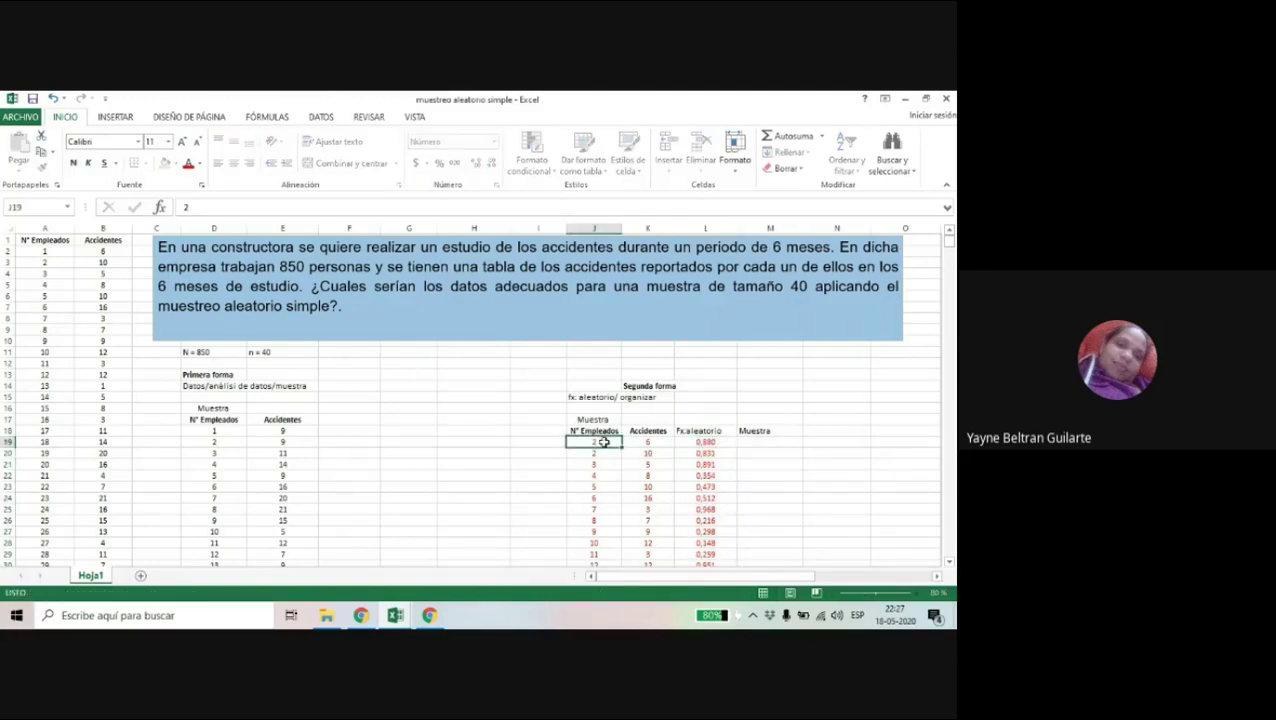
key("Down")
left_click(604, 442)
type("1")
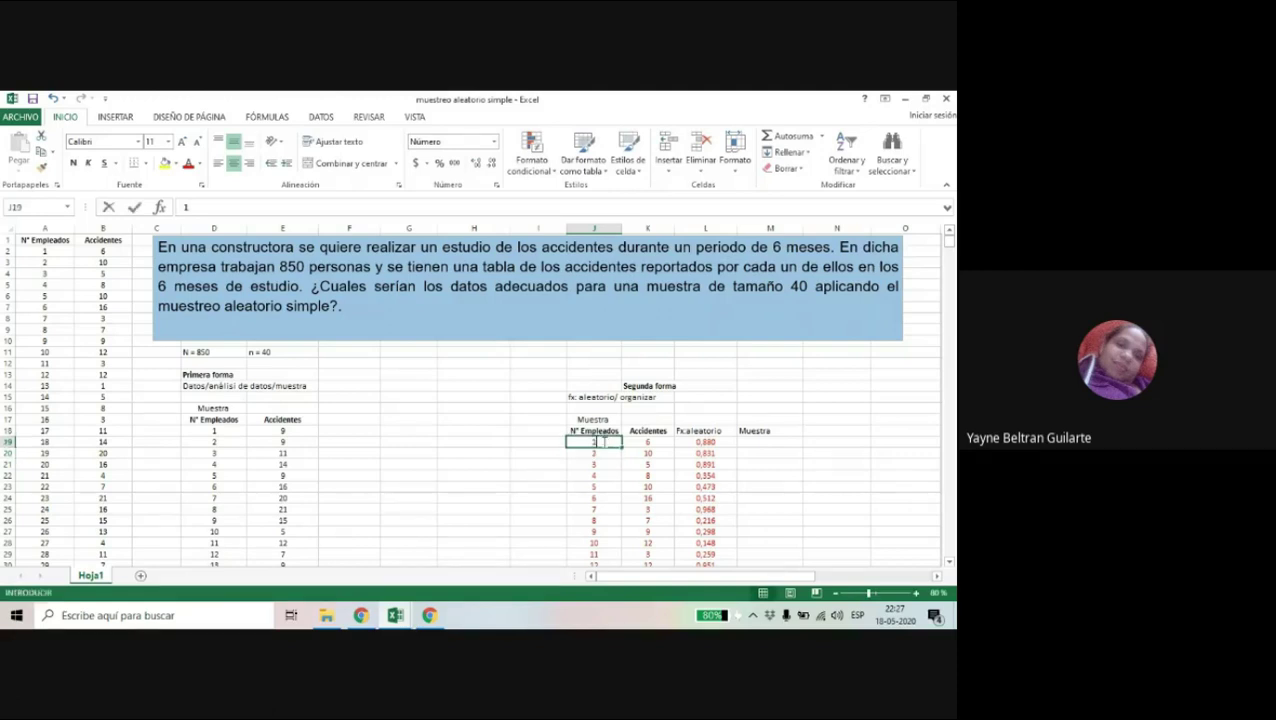
left_click(789, 498)
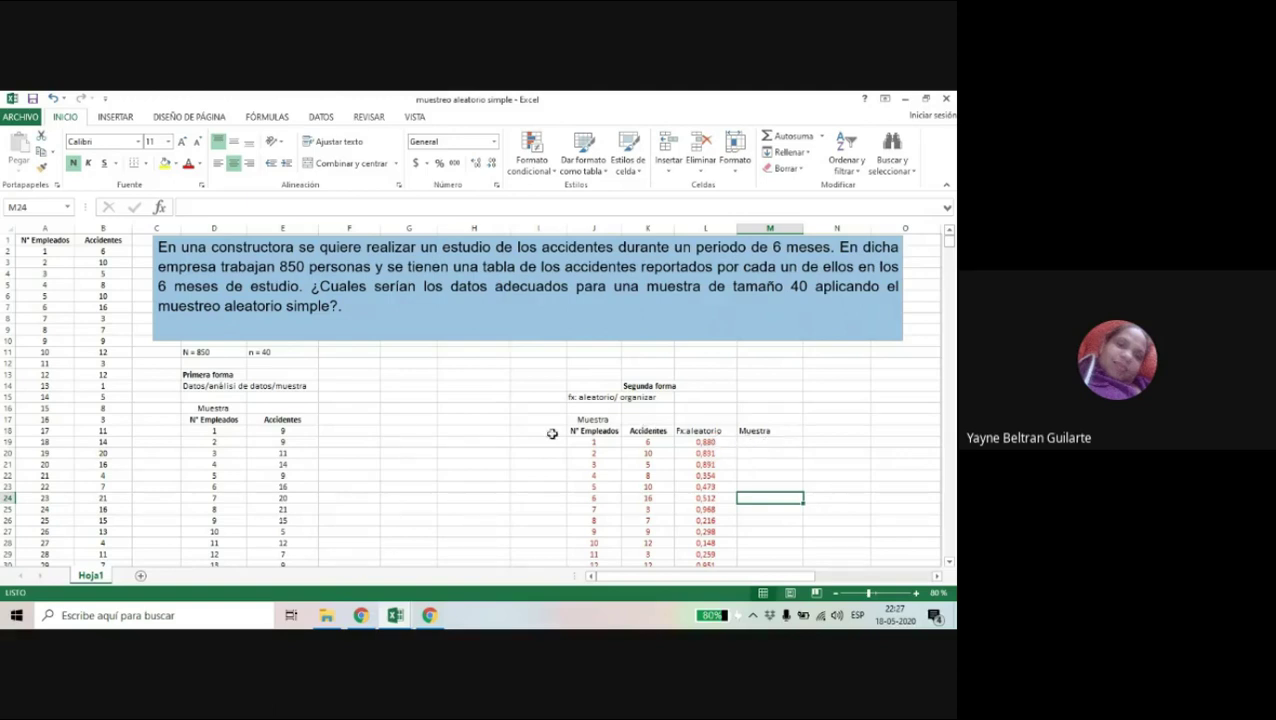
left_click(704, 443)
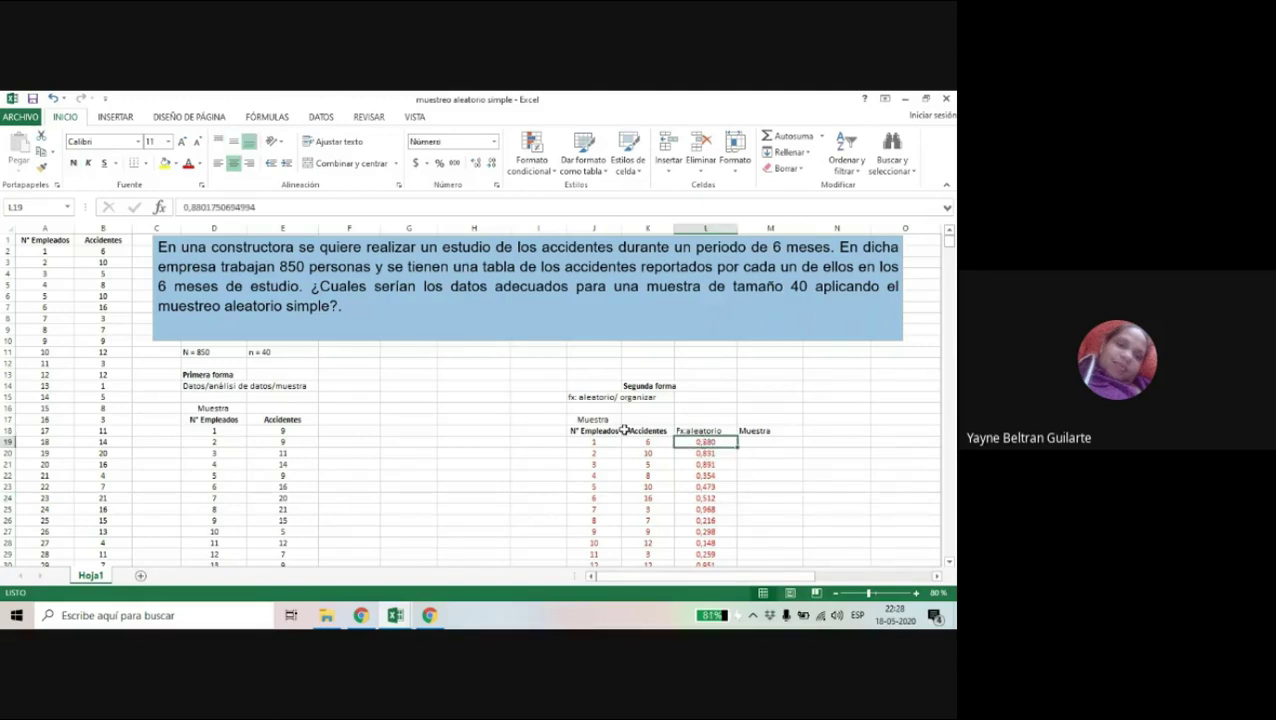
Sort the table in J18:L868, including its header row, by Fx:aleatorio values from smallest to largest
left_click_drag(595, 432, 703, 432)
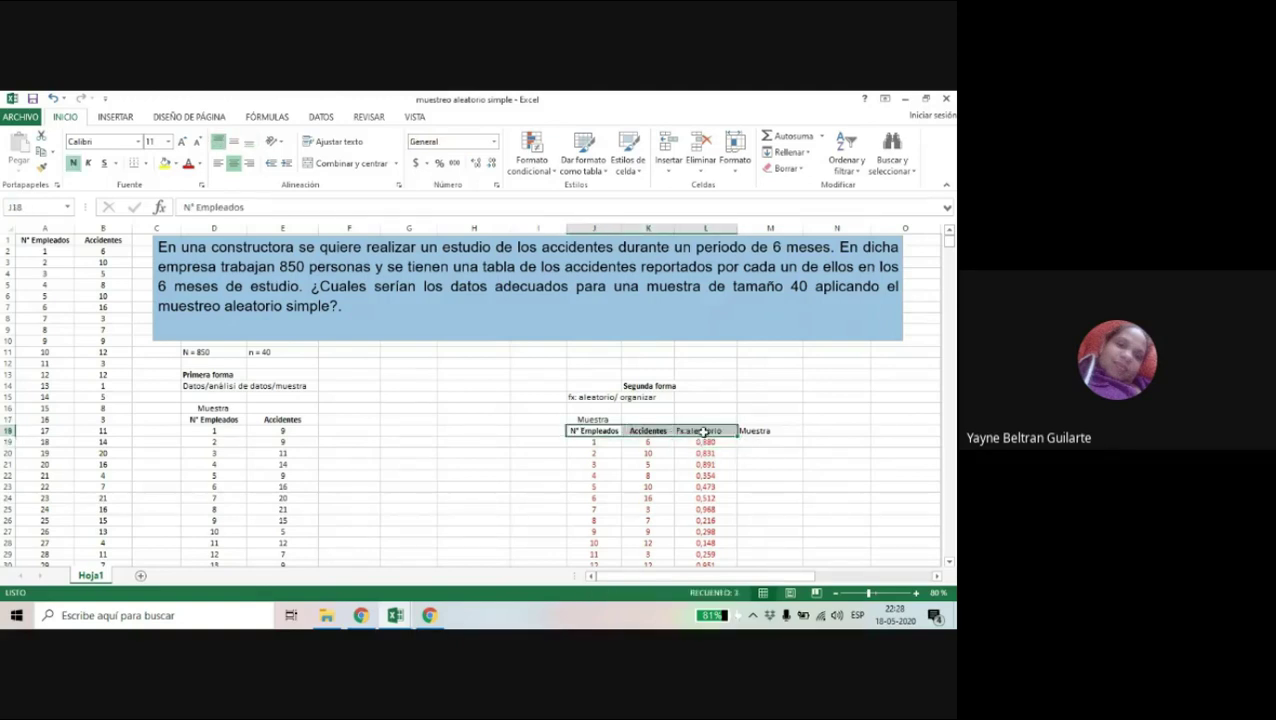
key("ctrl+shift+Down")
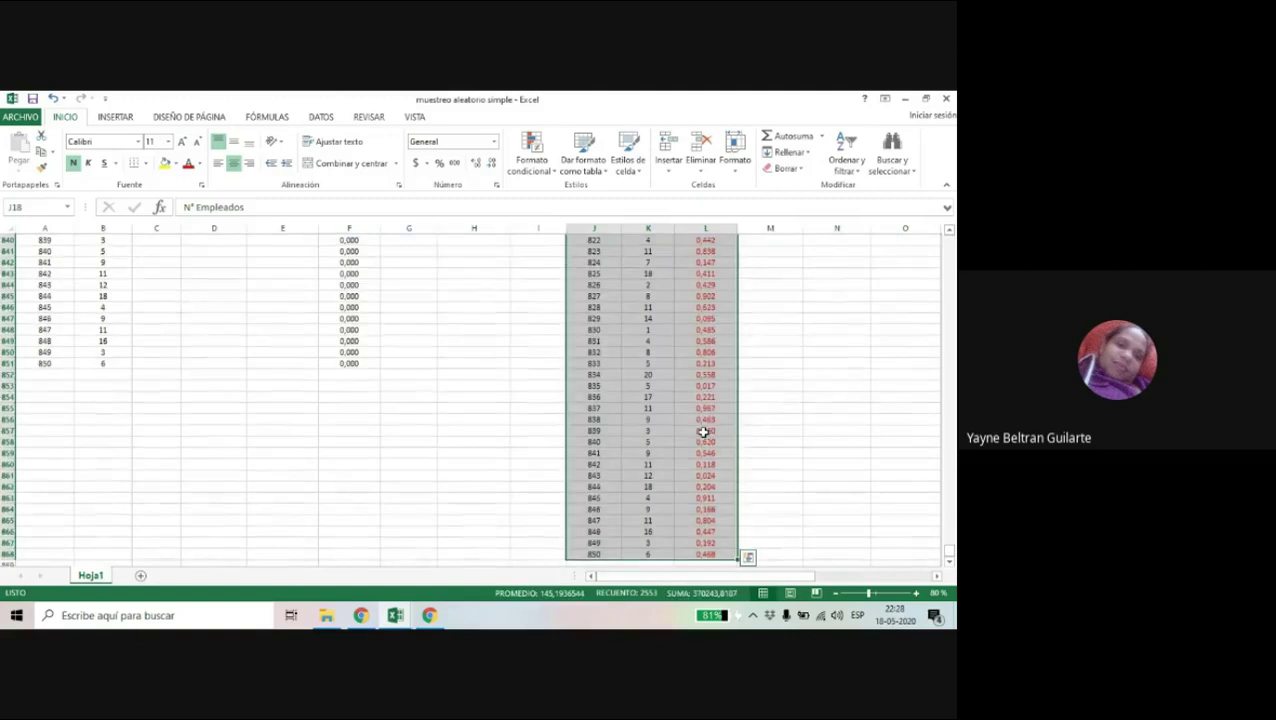
left_click(949, 230)
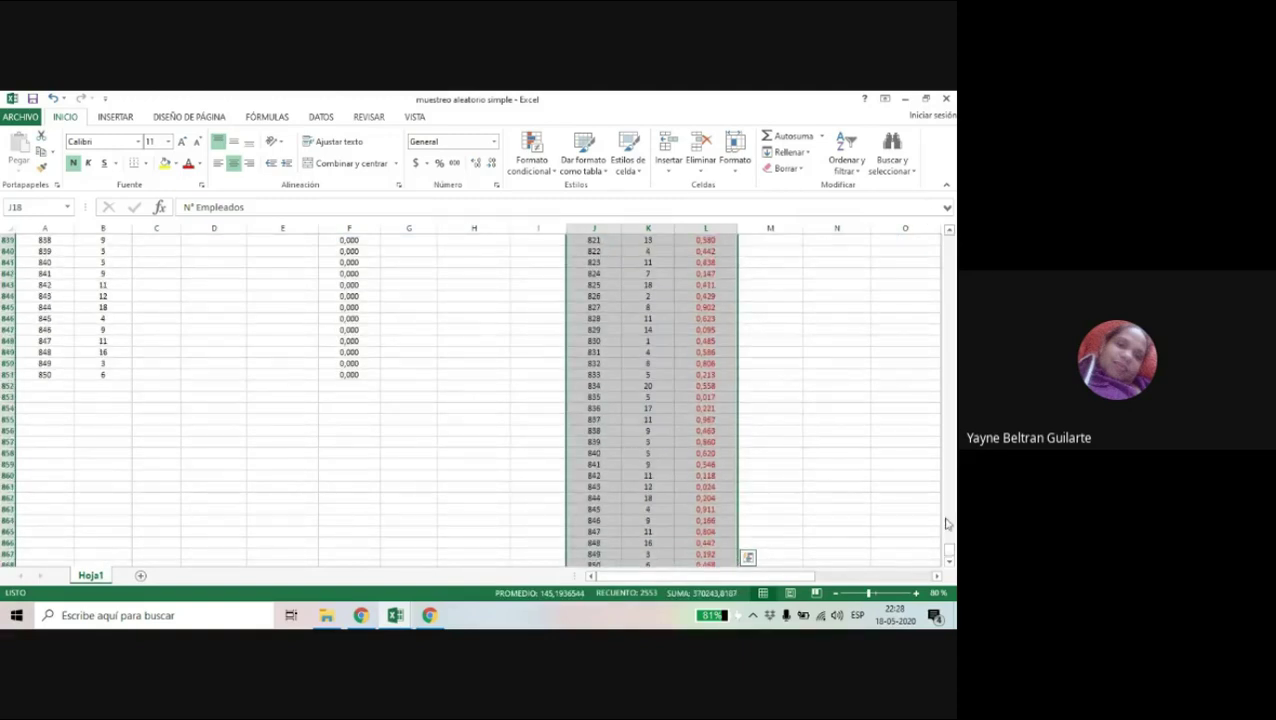
left_click_drag(948, 548, 950, 225)
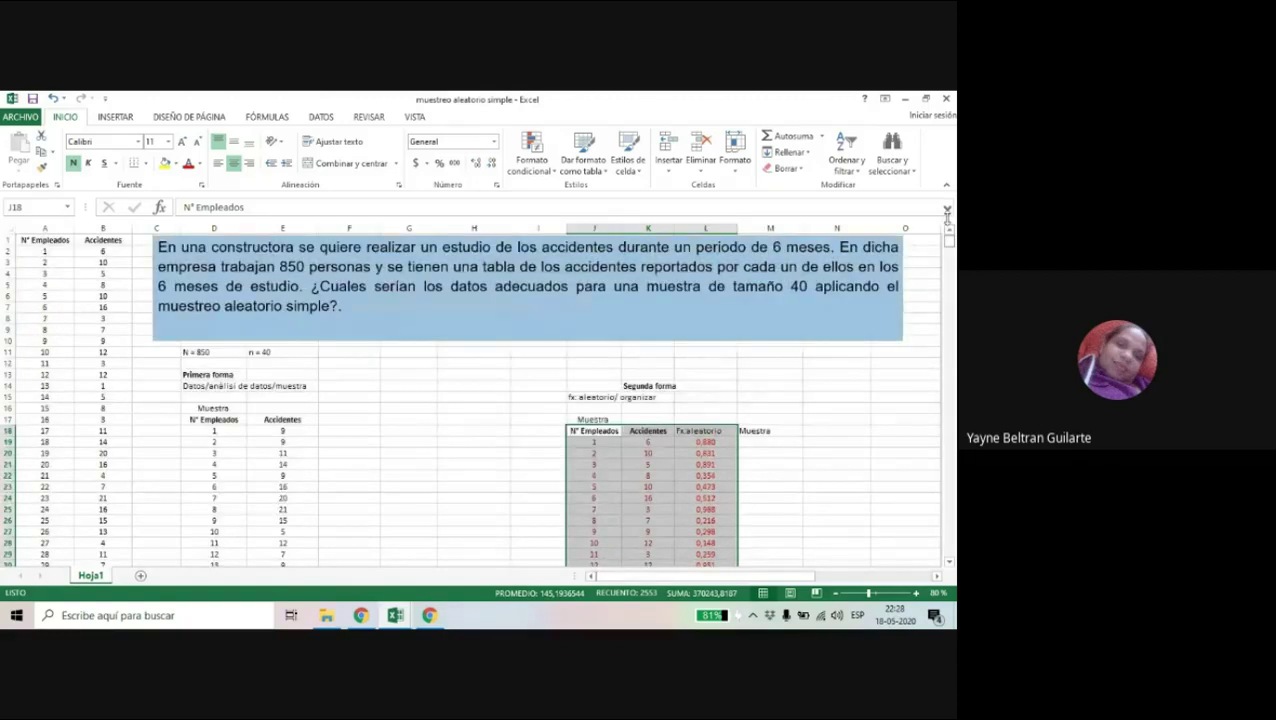
left_click(321, 117)
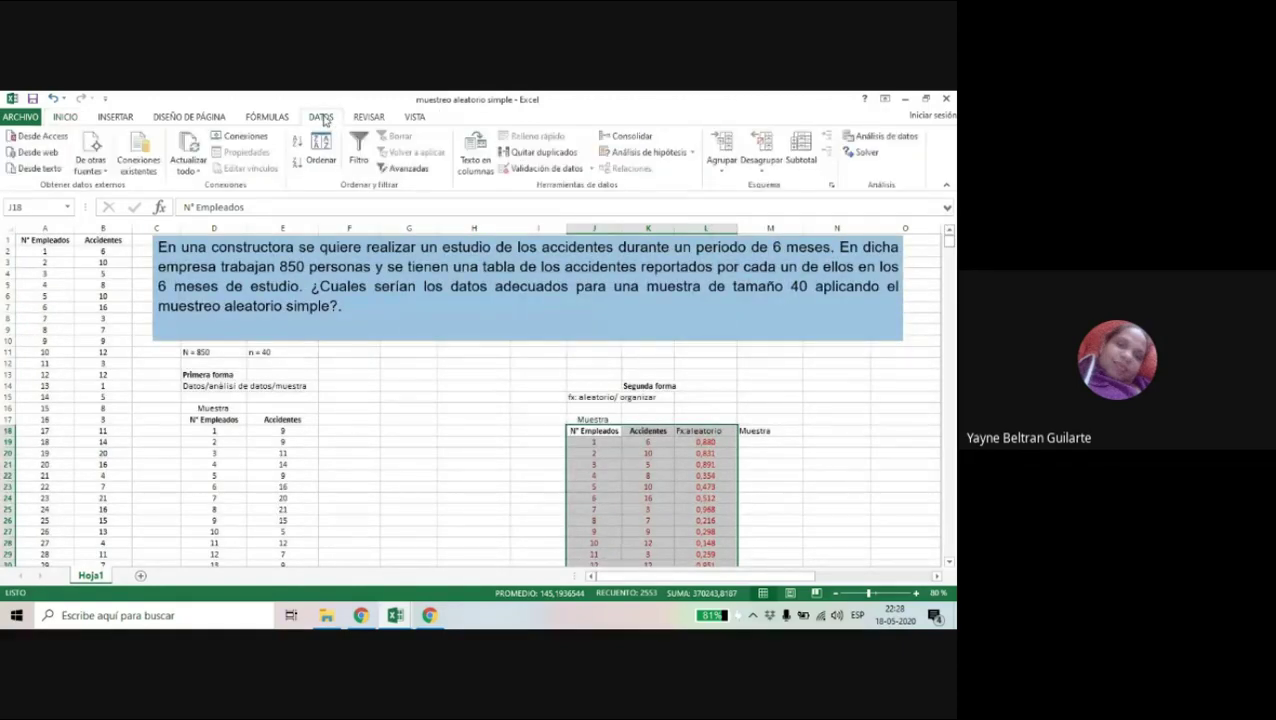
left_click(325, 170)
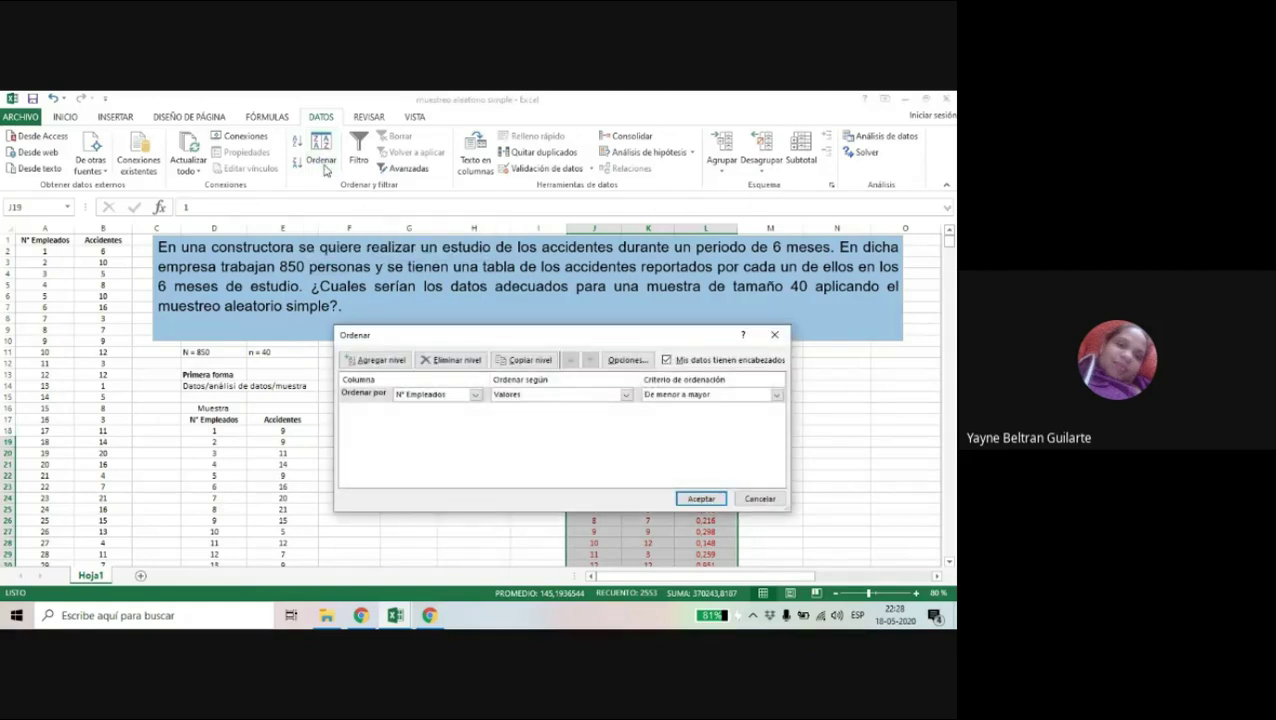
left_click(477, 396)
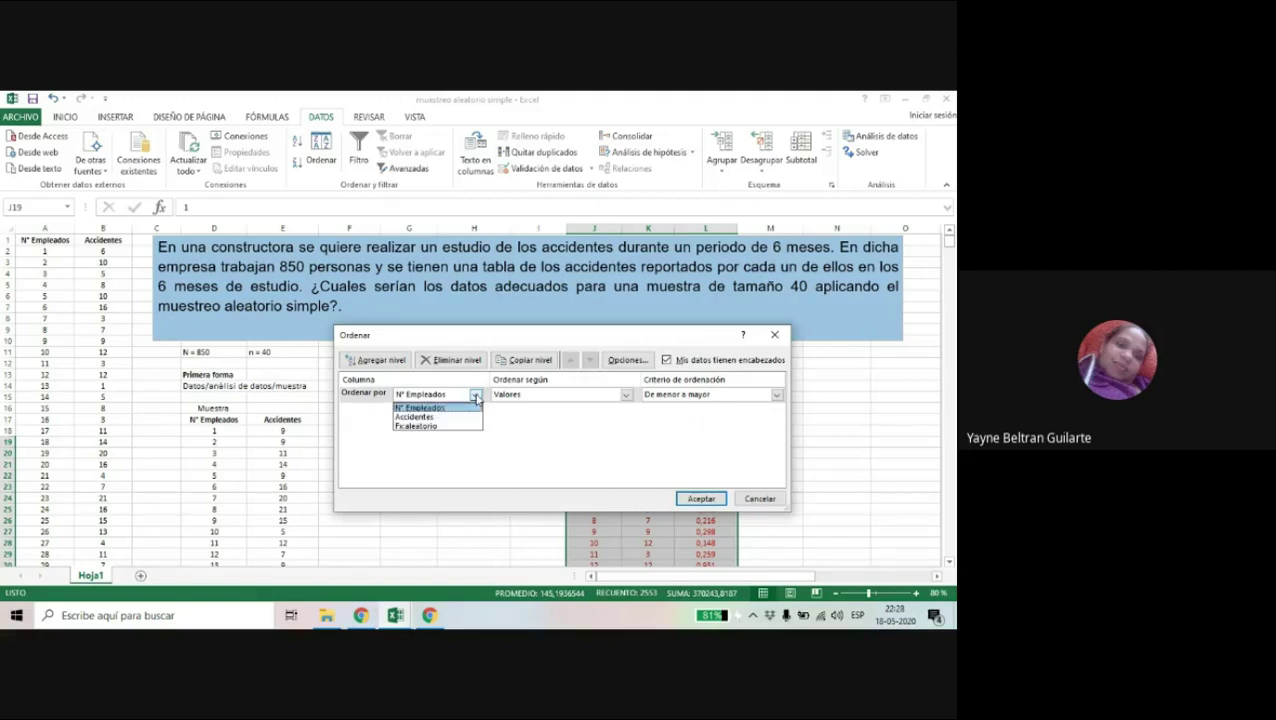
left_click(429, 427)
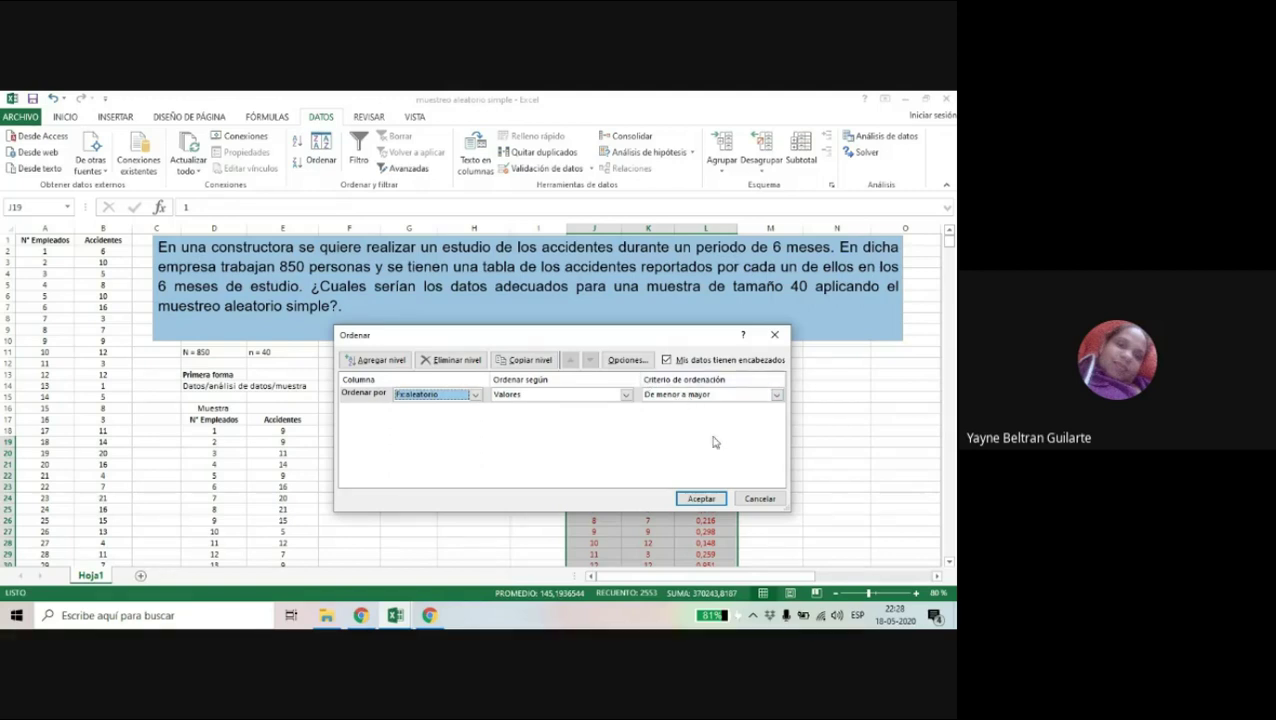
left_click(703, 498)
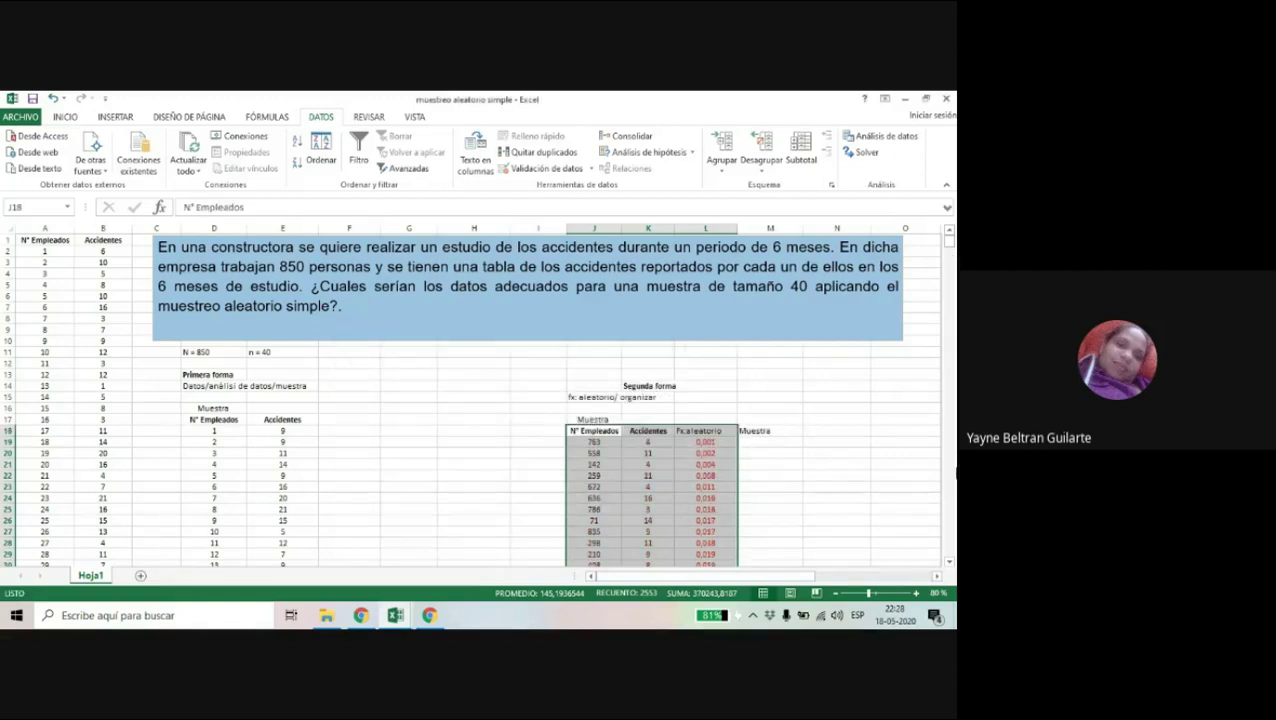
Centre the Muestra heading in M18 and narrow column M slightly
left_click(950, 562)
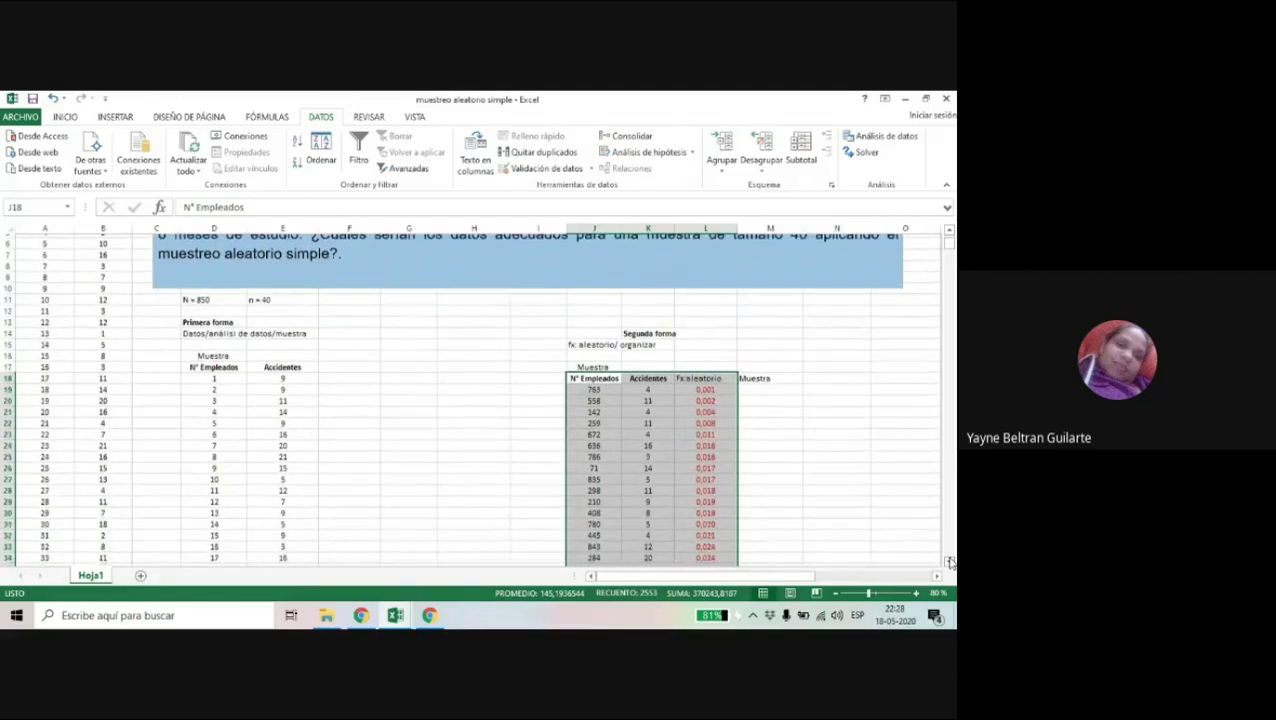
left_click(950, 562)
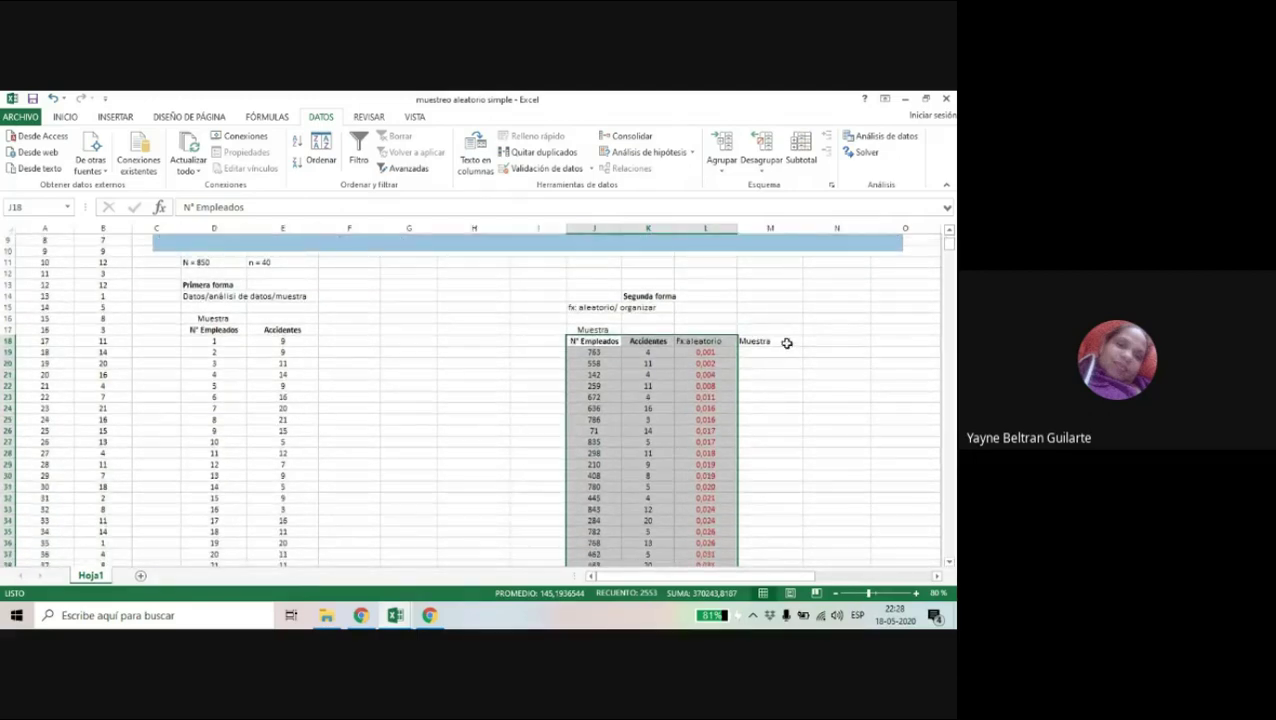
left_click(787, 343)
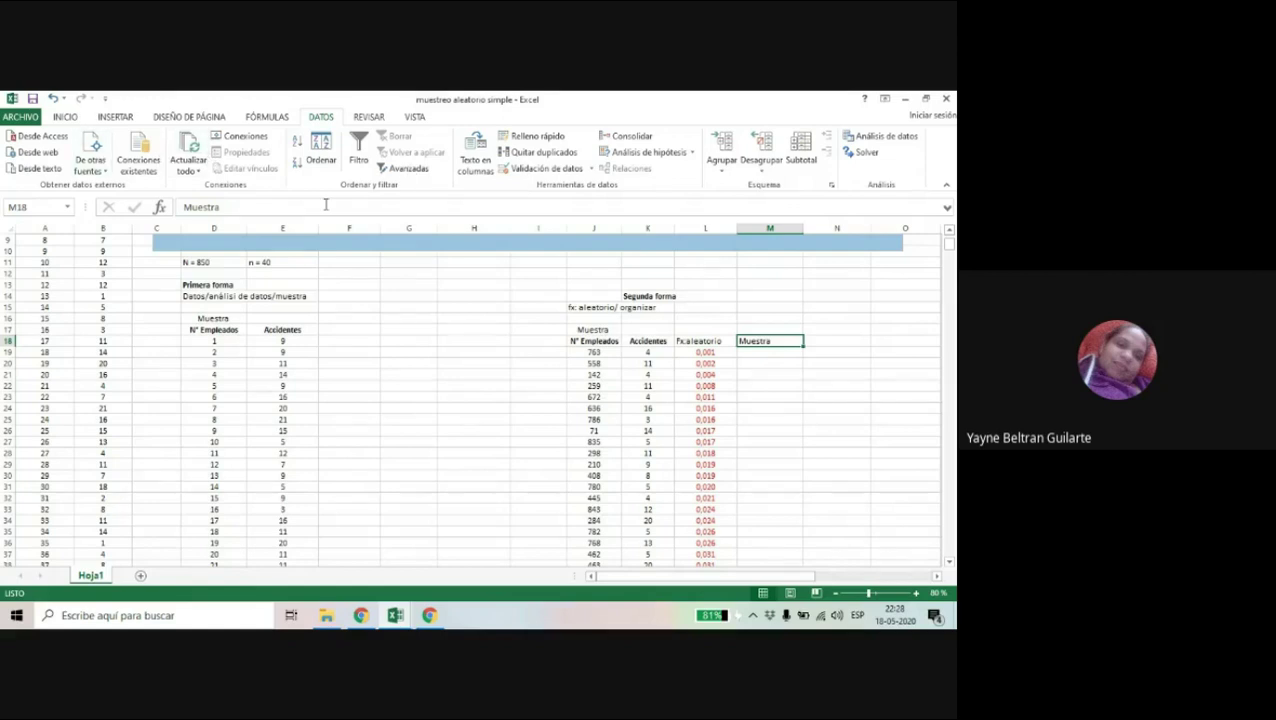
left_click(68, 117)
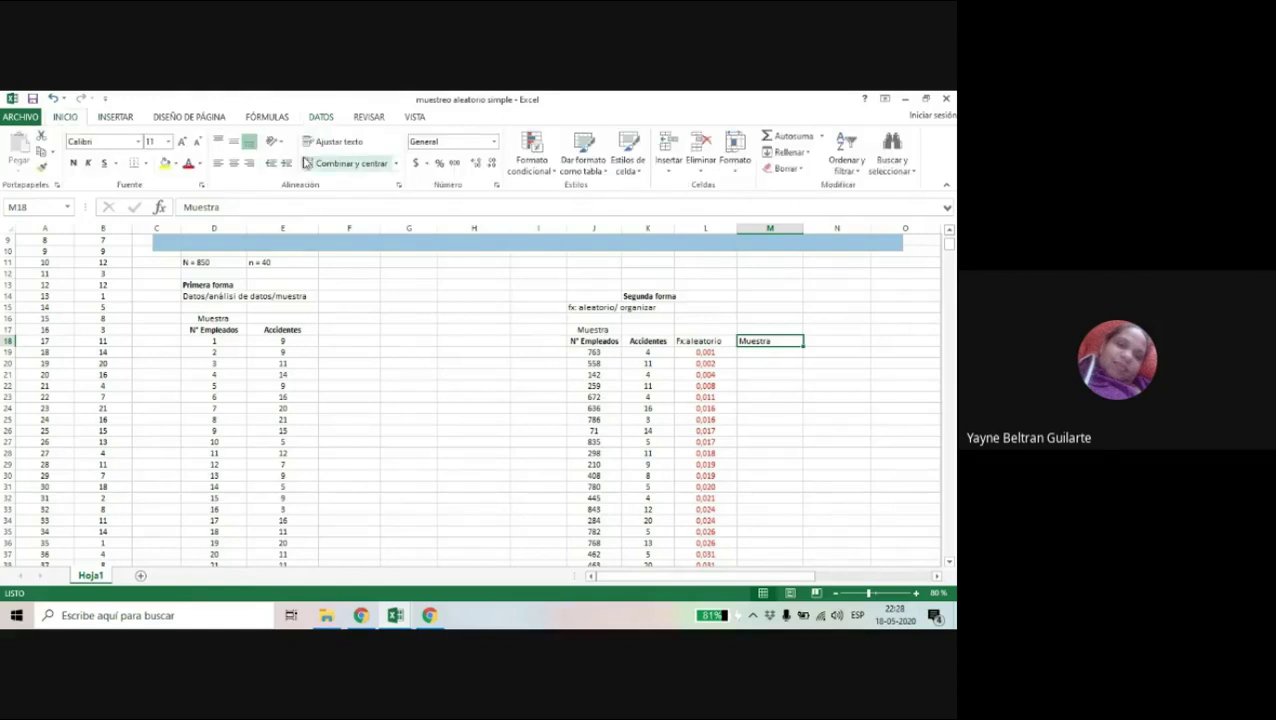
left_click(233, 163)
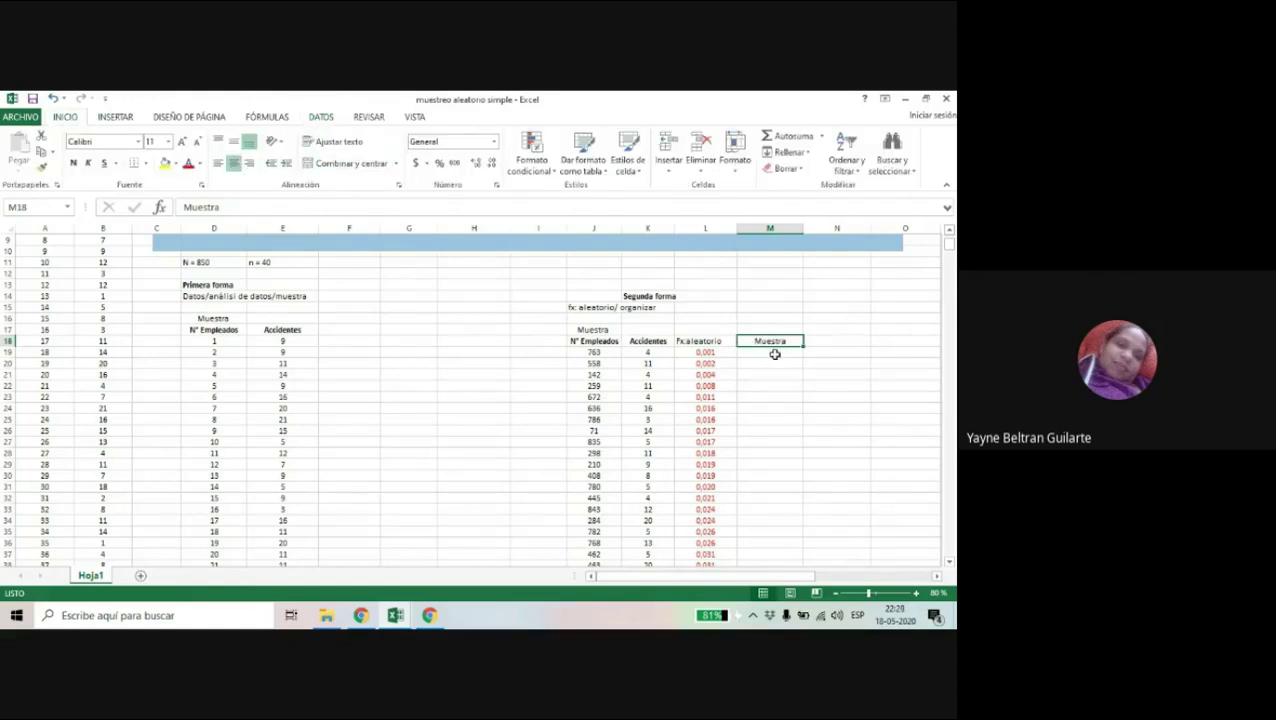
left_click(774, 354)
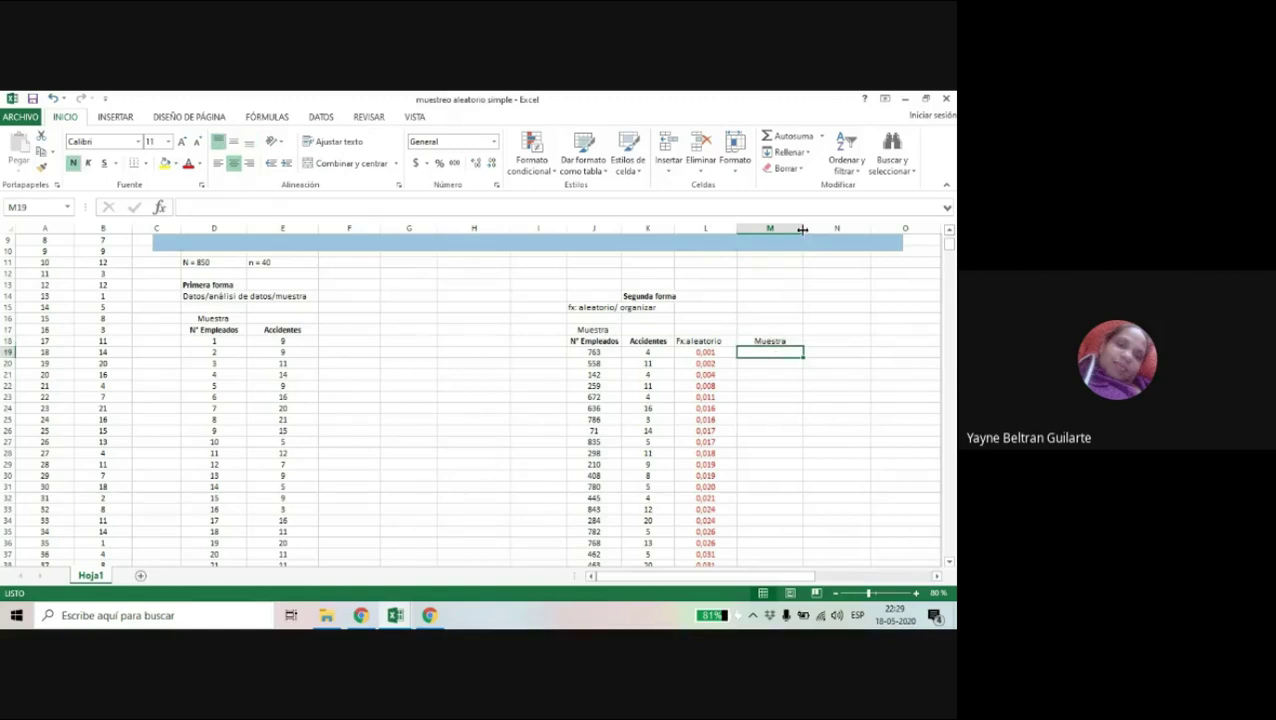
left_click_drag(802, 229, 789, 229)
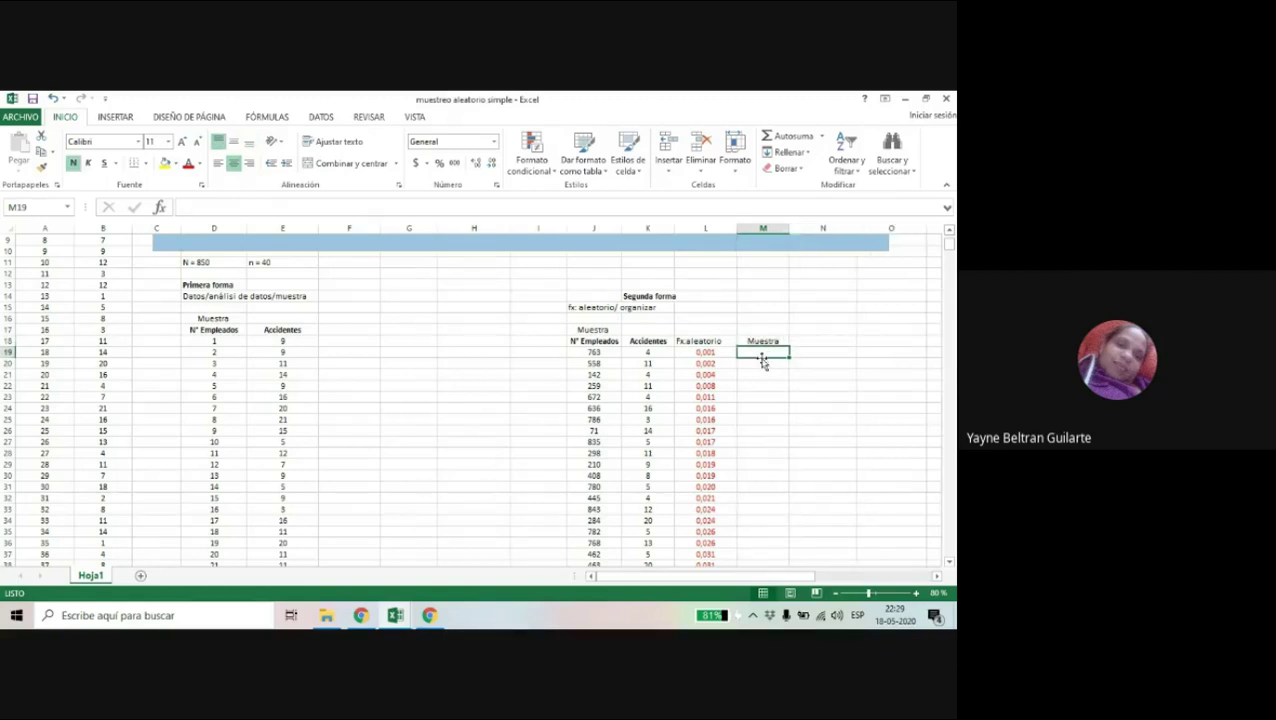
Enter 1, 2 and 3 in M19, M20 and M21 under the Muestra heading
type("1")
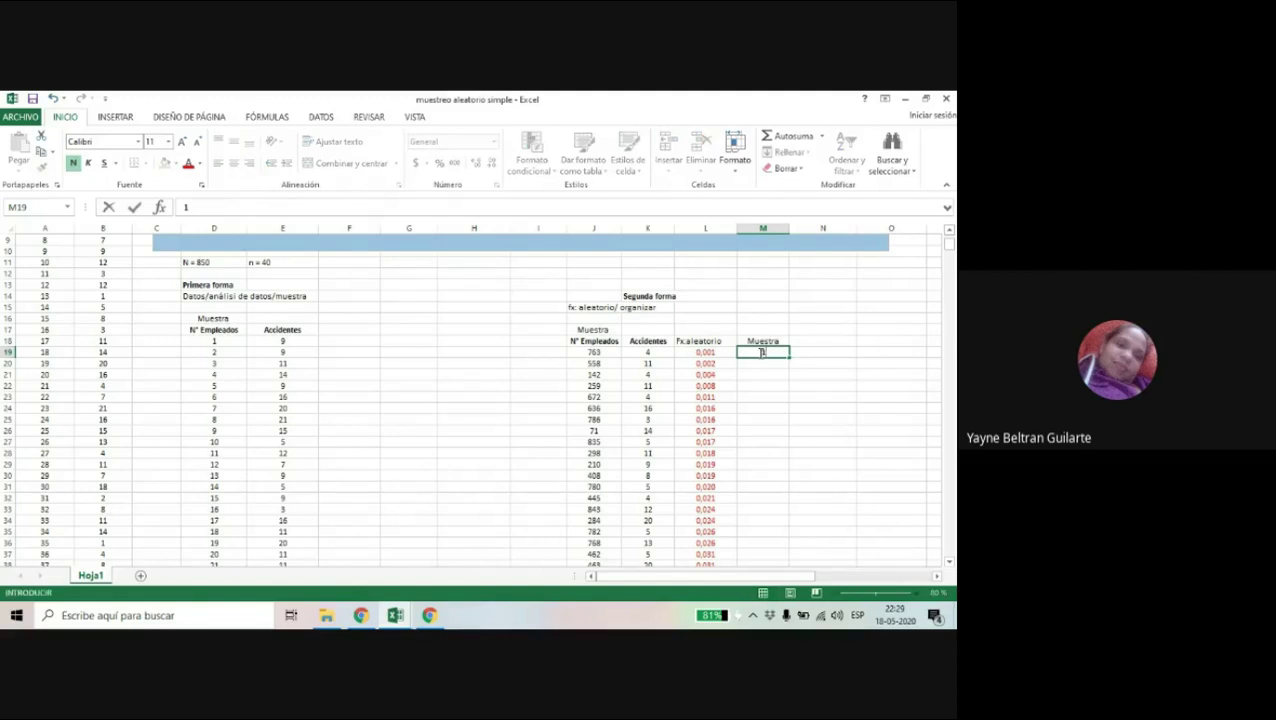
key("Return")
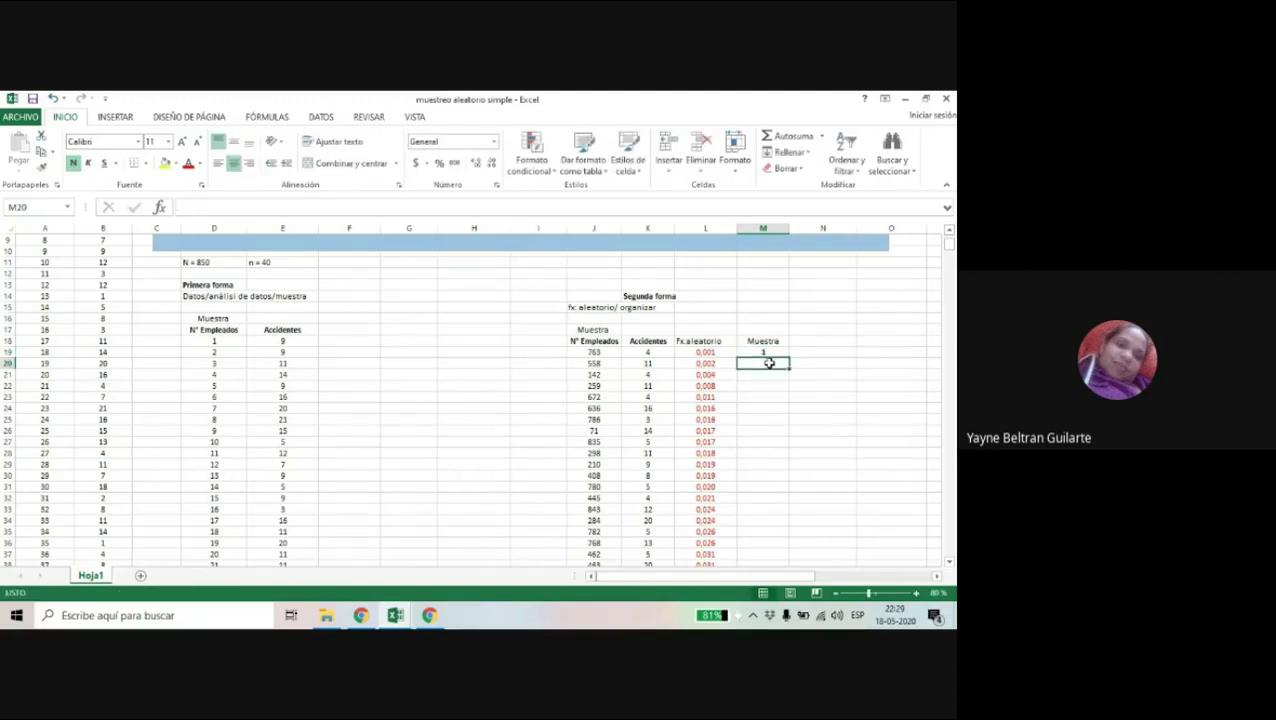
type("2")
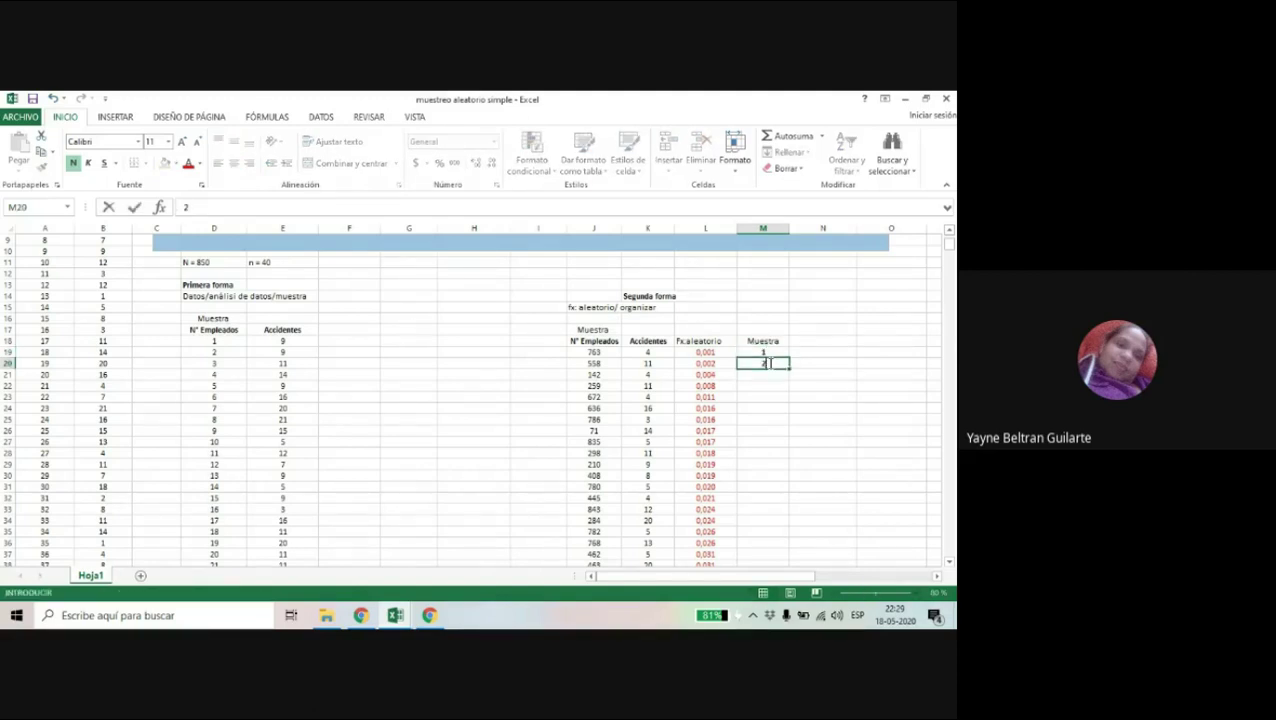
left_click(783, 374)
type("3")
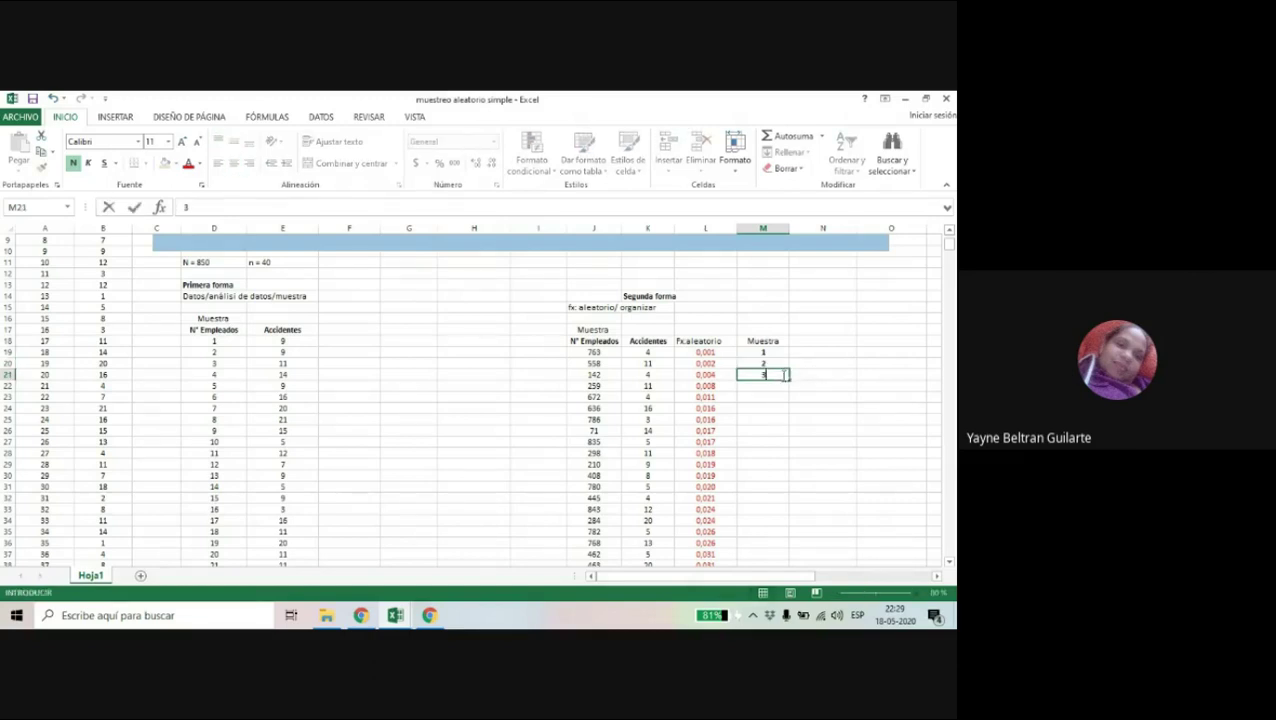
Try to continue the Muestra numbering by filling M21 down to M57 as a series
left_click_drag(788, 376, 769, 460)
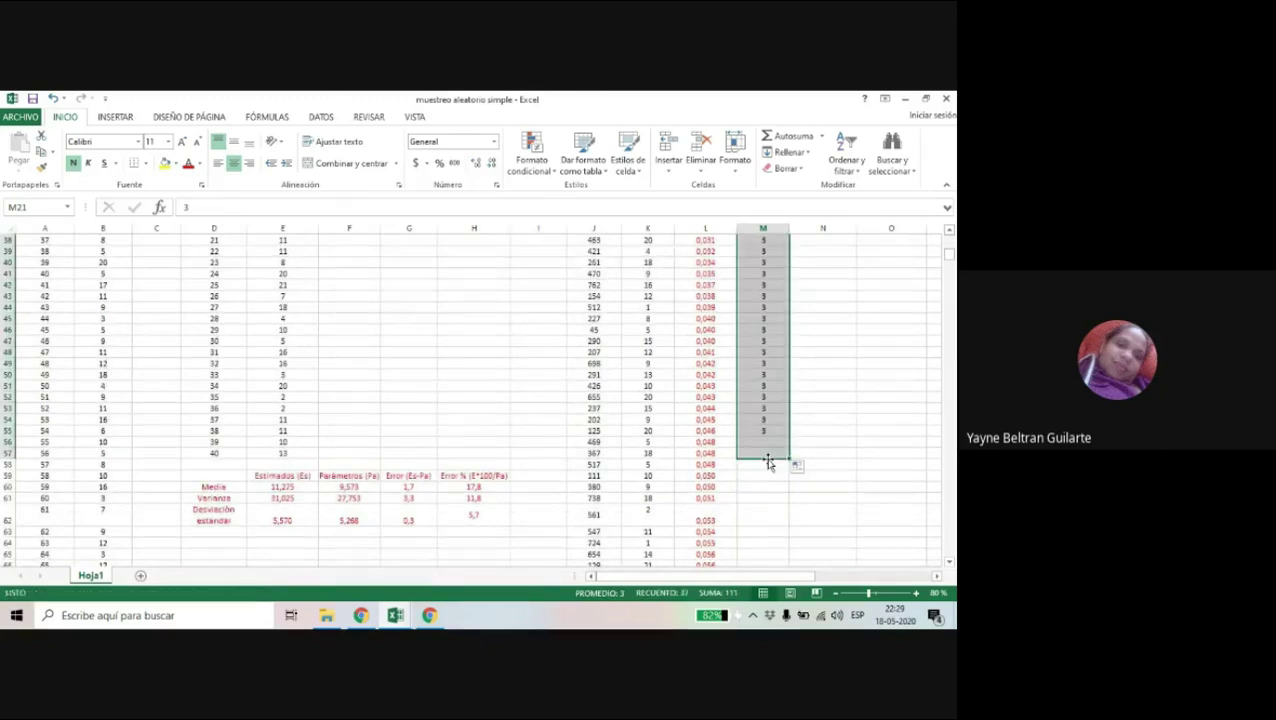
left_click(799, 467)
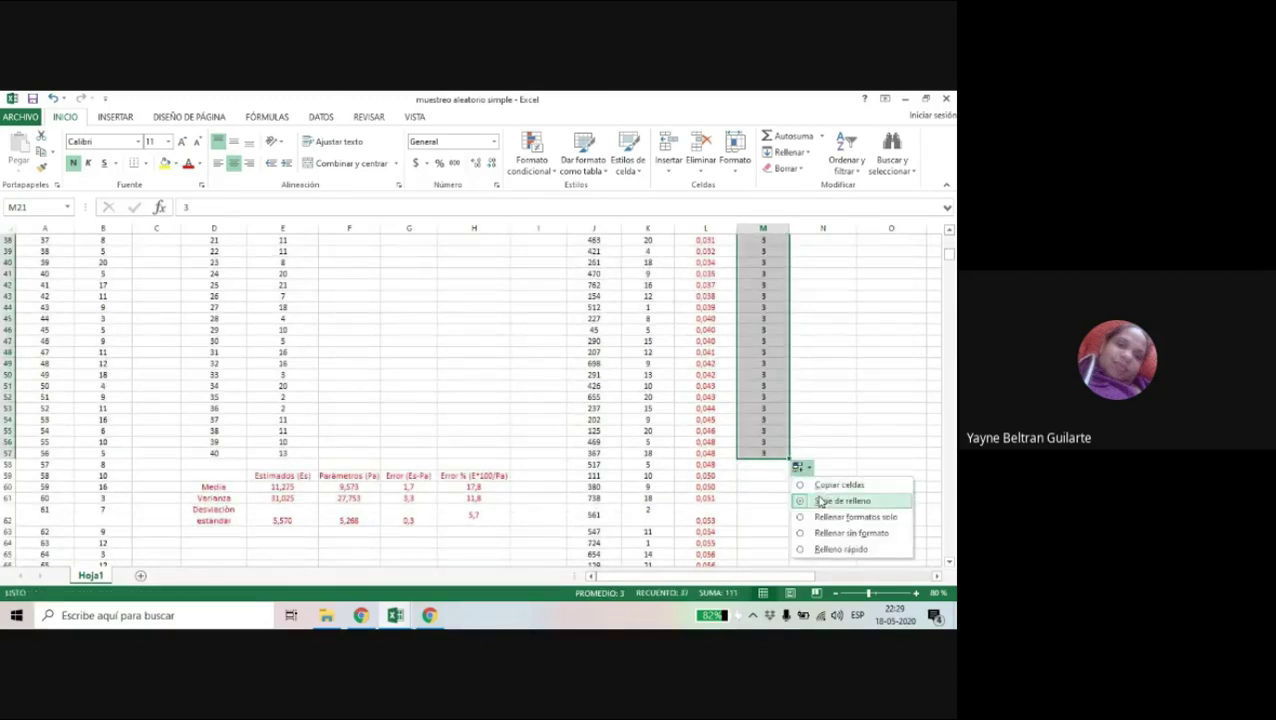
left_click(800, 468)
left_click(800, 468)
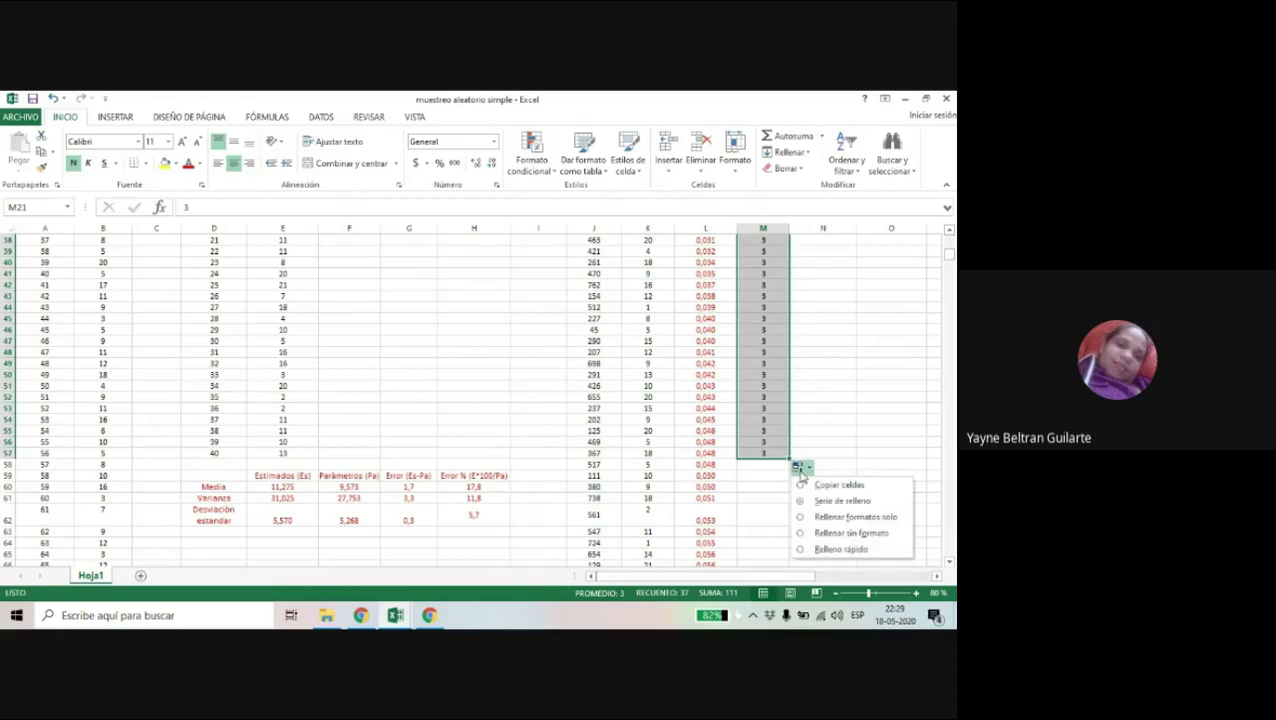
left_click(805, 484)
scroll(802, 482, "up", 6)
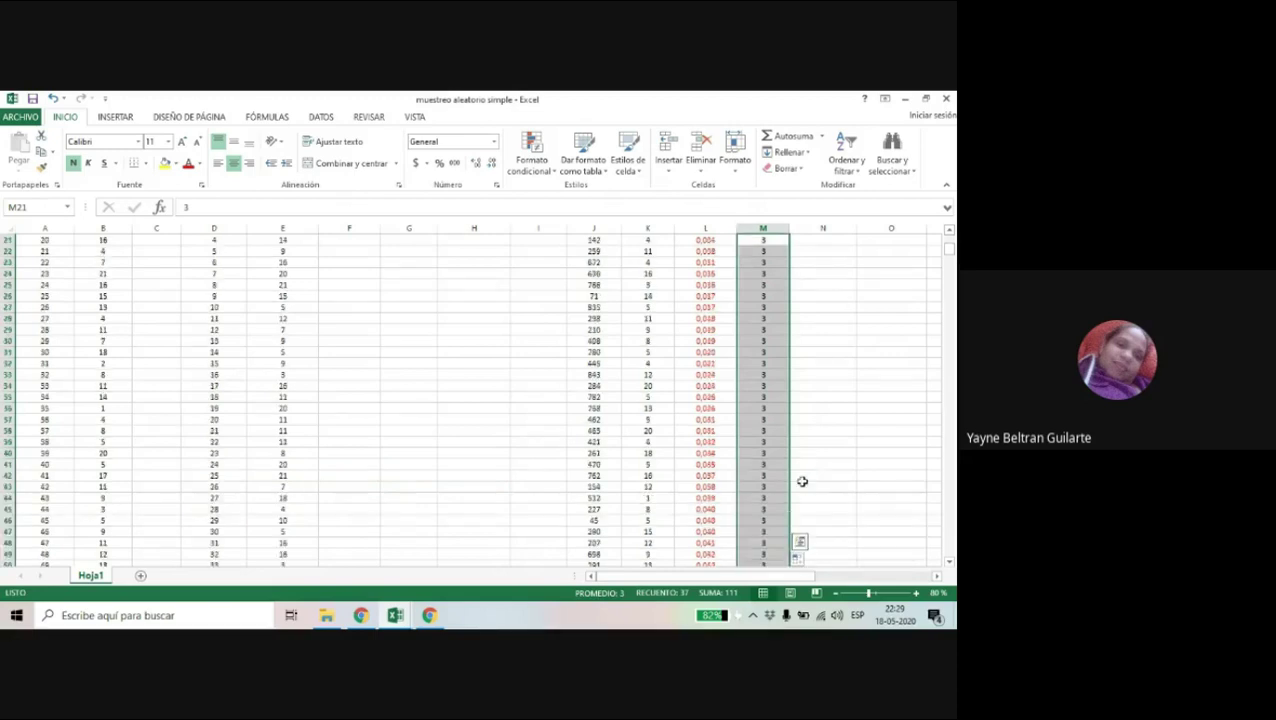
left_click(800, 557)
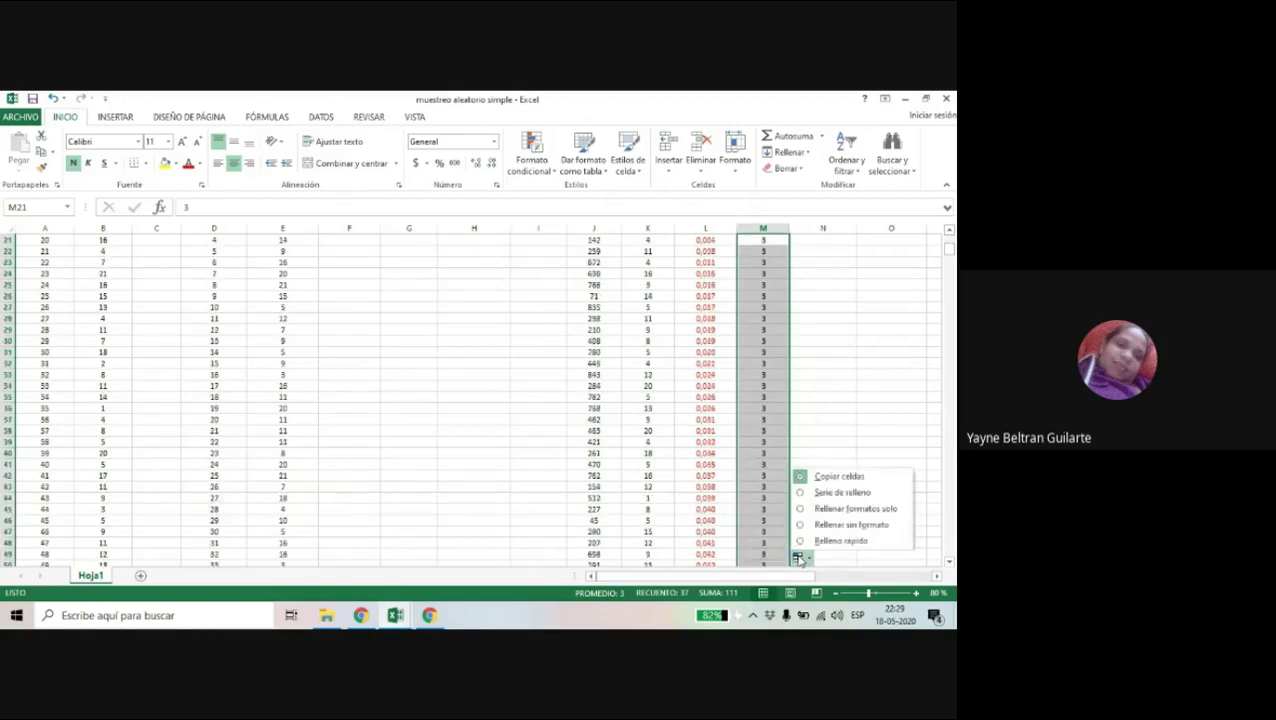
left_click(820, 495)
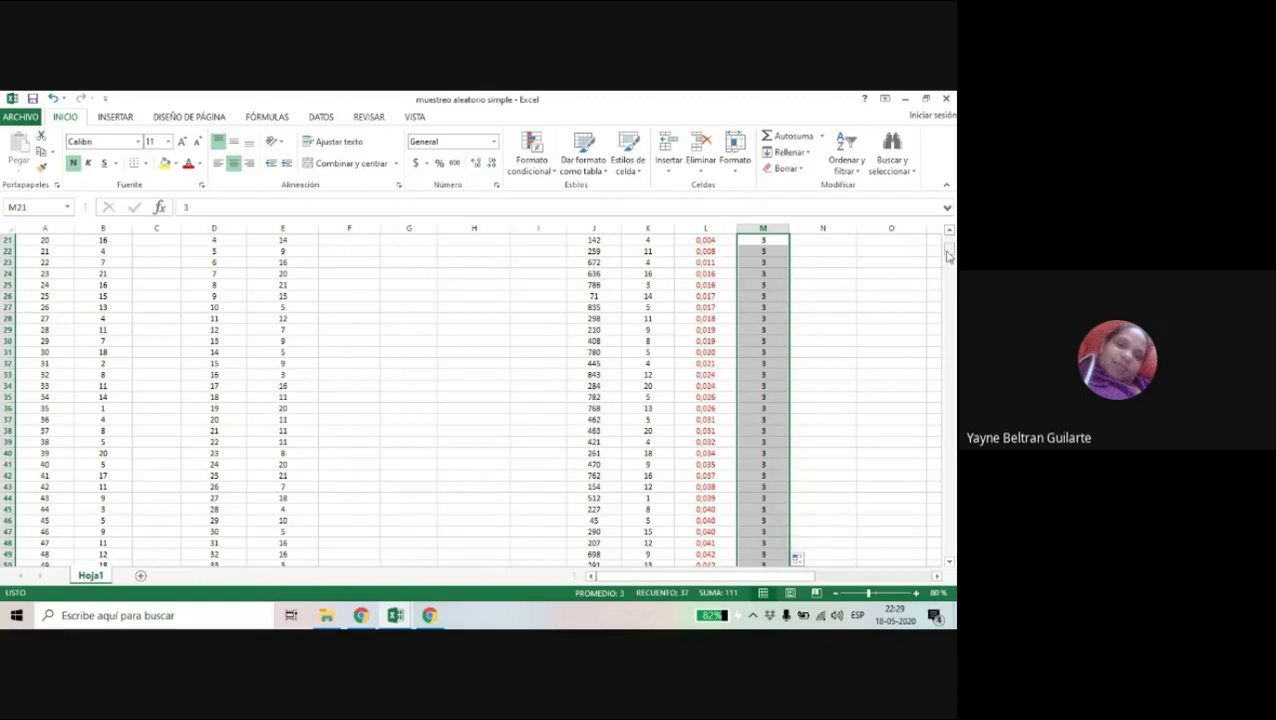
left_click_drag(948, 256, 948, 242)
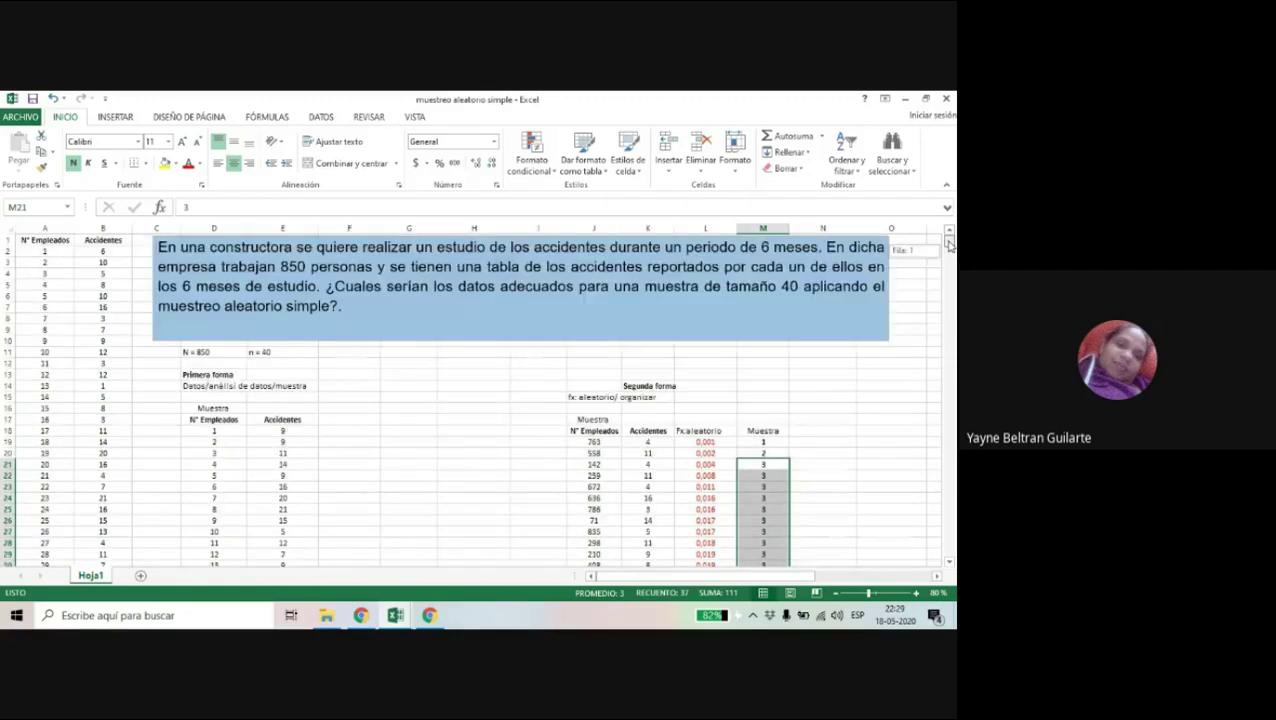
Number the Muestra column from 1 to 40 in M19:M58 by filling a series down from M19
left_click(772, 441)
left_click_drag(790, 446, 803, 620)
left_click_drag(797, 560, 786, 359)
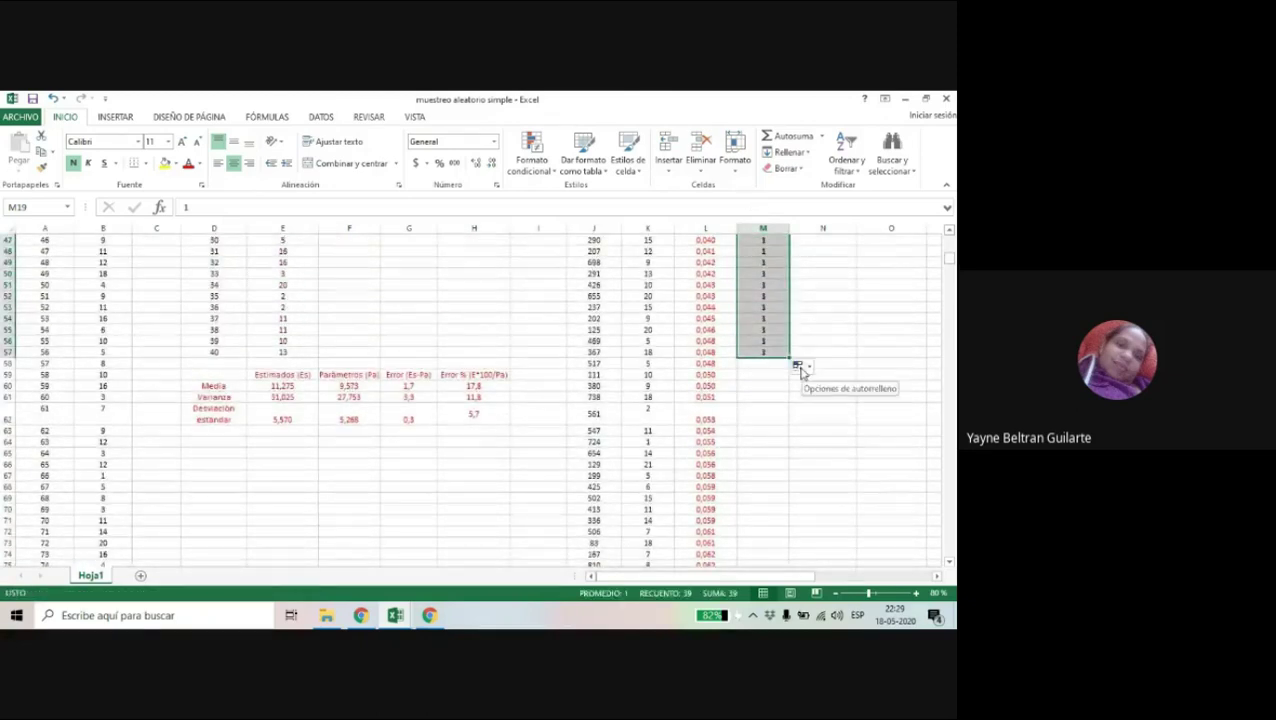
left_click(801, 368)
left_click(801, 370)
left_click(801, 368)
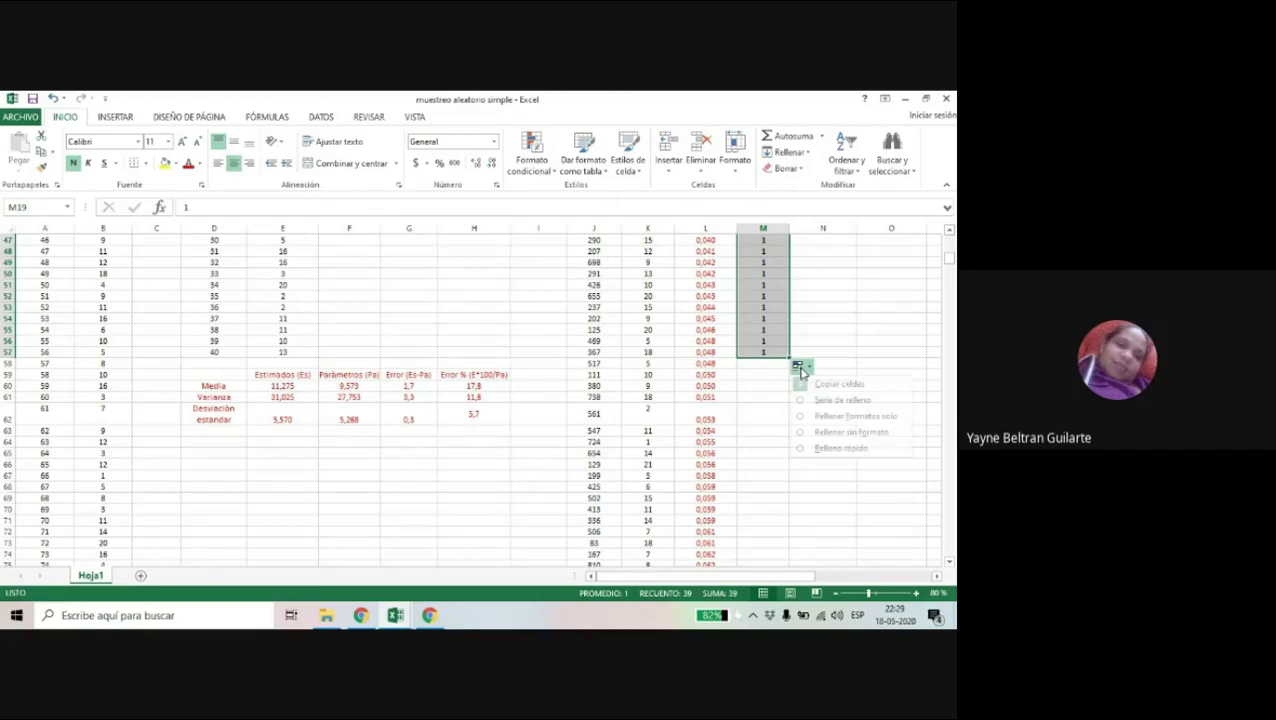
left_click(821, 401)
scroll(819, 401, "up", 9)
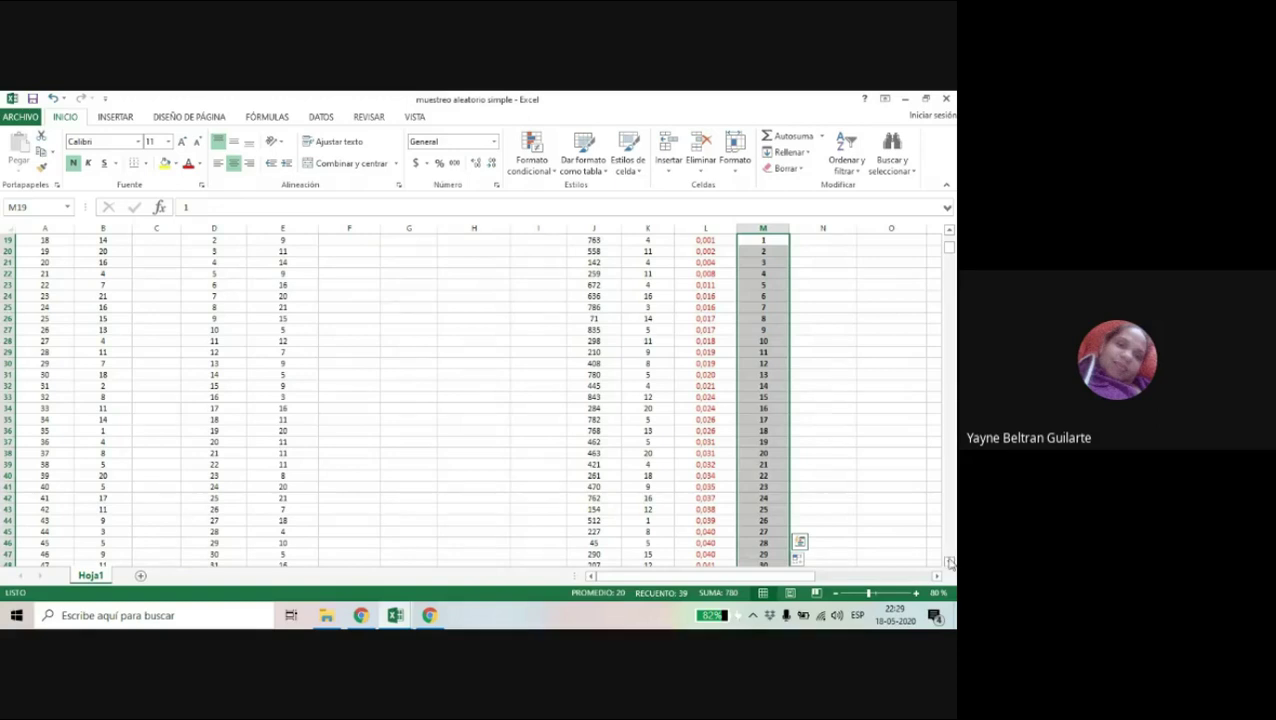
scroll(951, 563, "down", 5)
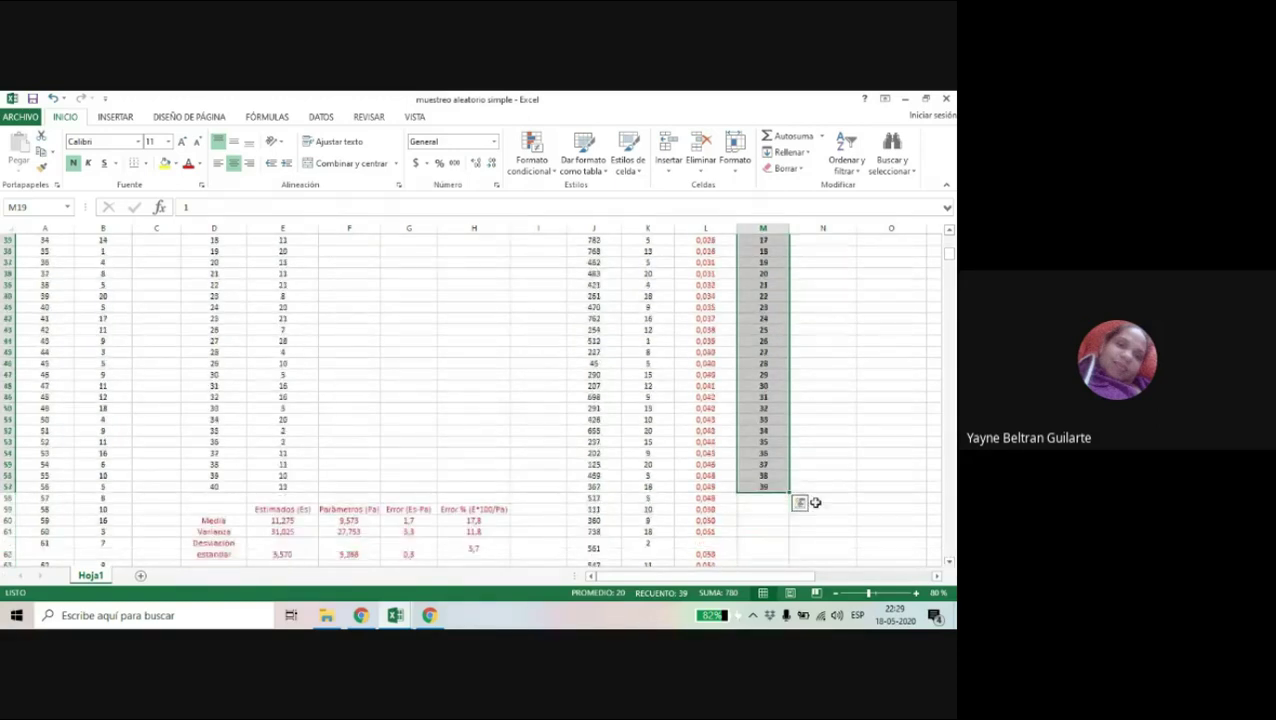
left_click_drag(790, 494, 793, 507)
left_click(841, 457)
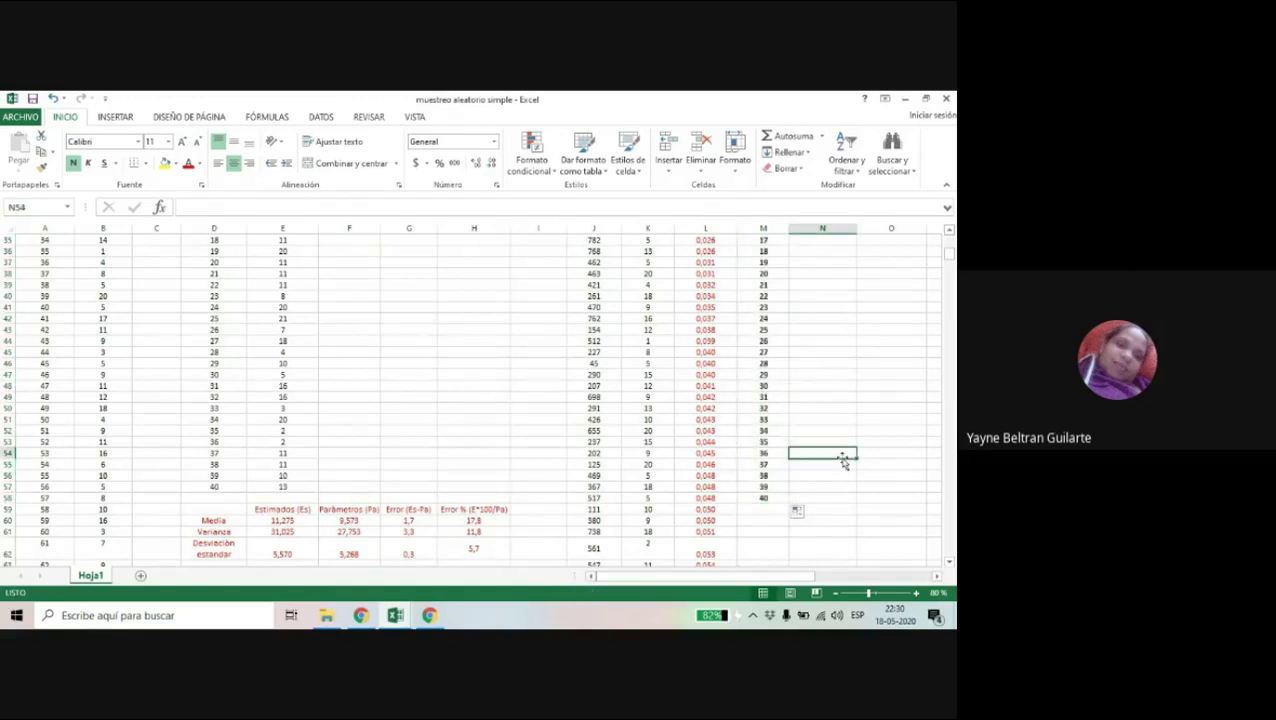
Shade the 40 sampled rows of the second method, J19:M58, with a light blue fill
left_click_drag(947, 257, 949, 254)
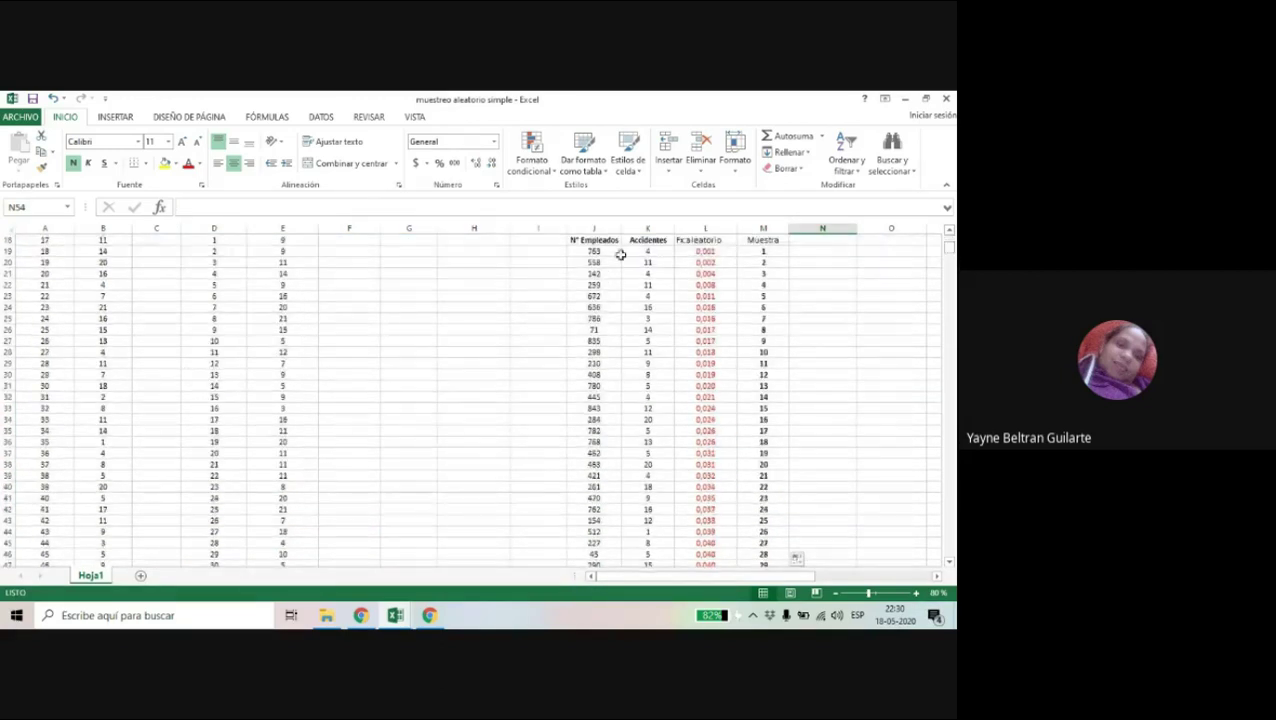
left_click_drag(584, 247, 760, 398)
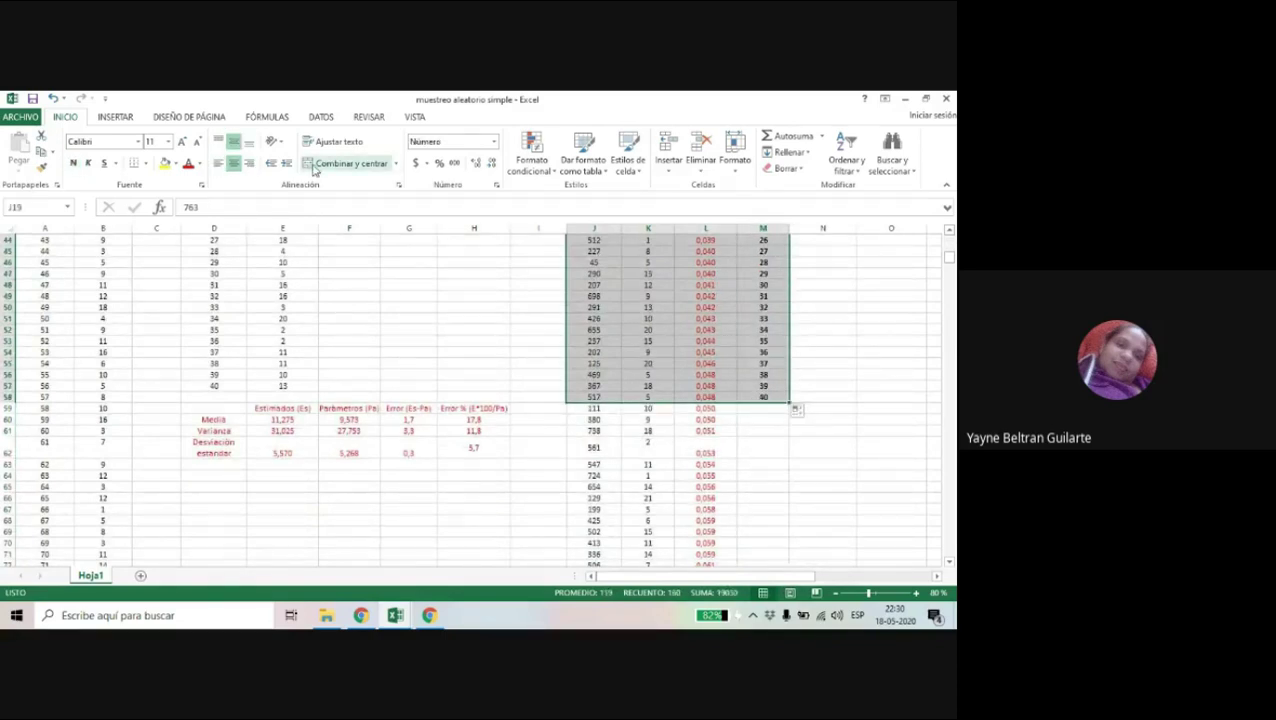
left_click(201, 170)
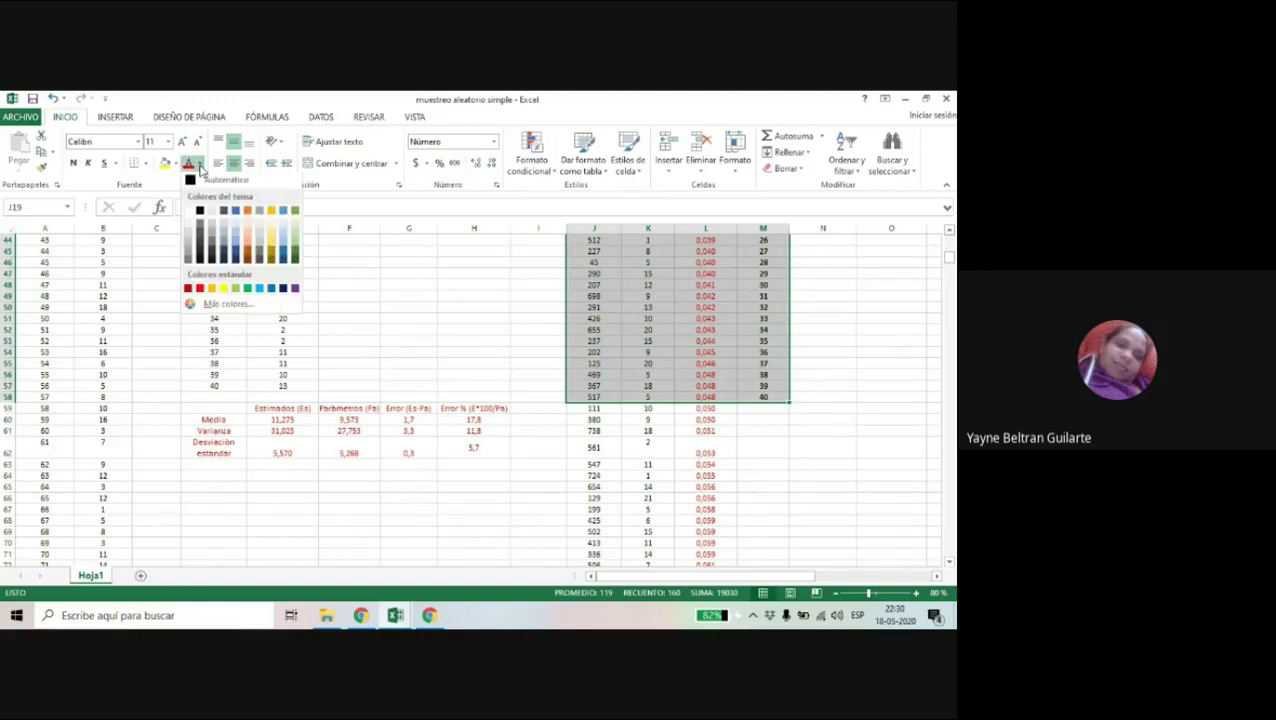
left_click(174, 167)
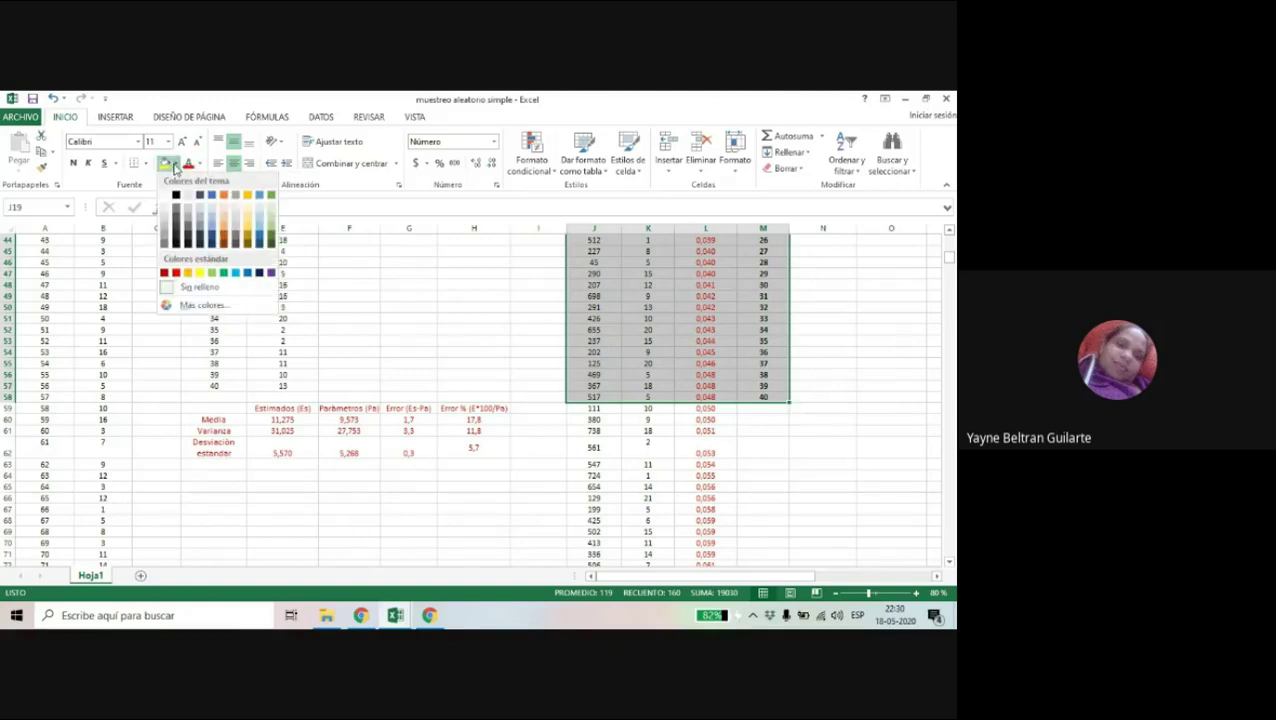
left_click(213, 224)
scroll(635, 364, "up", 13)
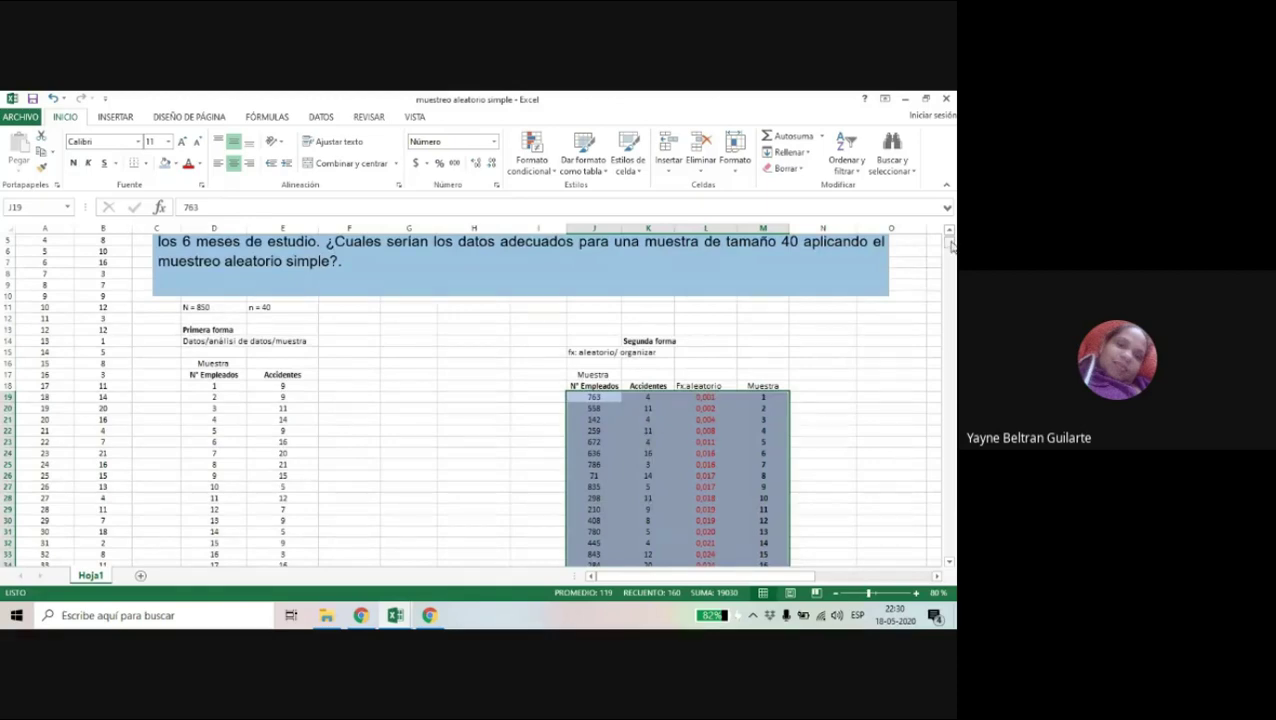
Clear the duplicate Segunda forma headings from R13:U17
mouse_move(951, 245)
left_mouse_down()
mouse_move(951, 263)
mouse_move(949, 249)
left_mouse_up()
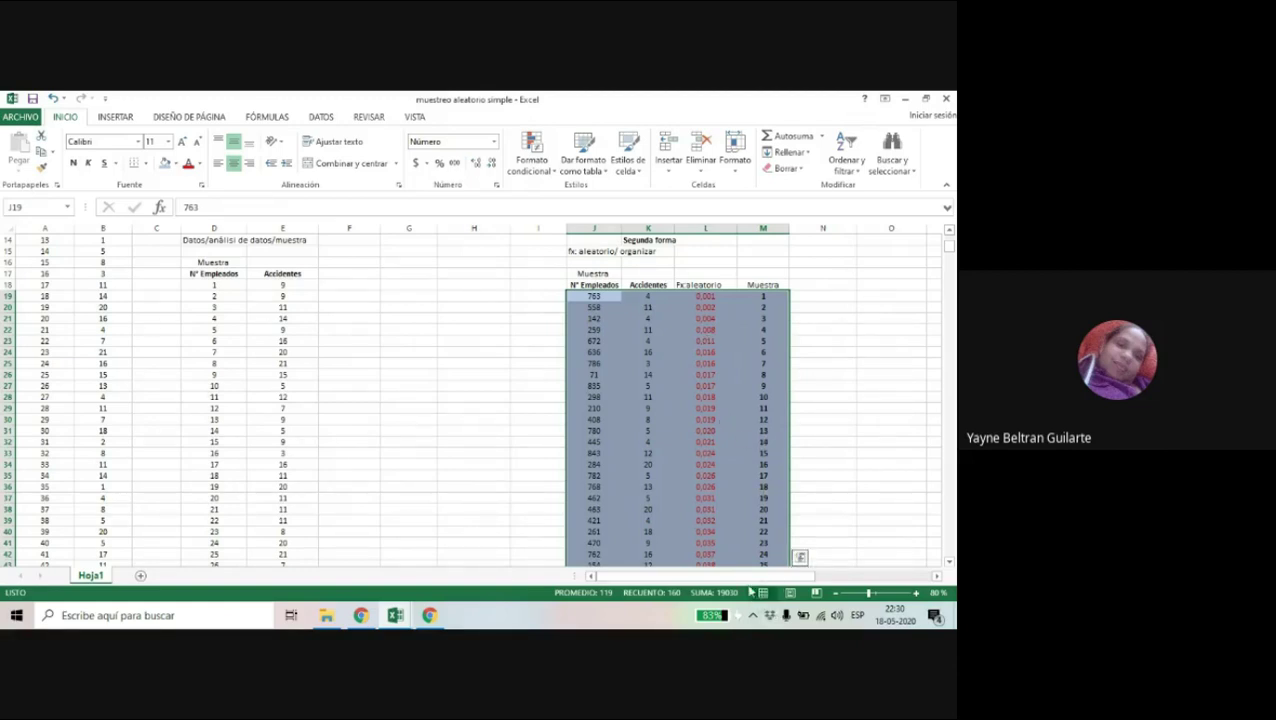
scroll(874, 439, "right", 2)
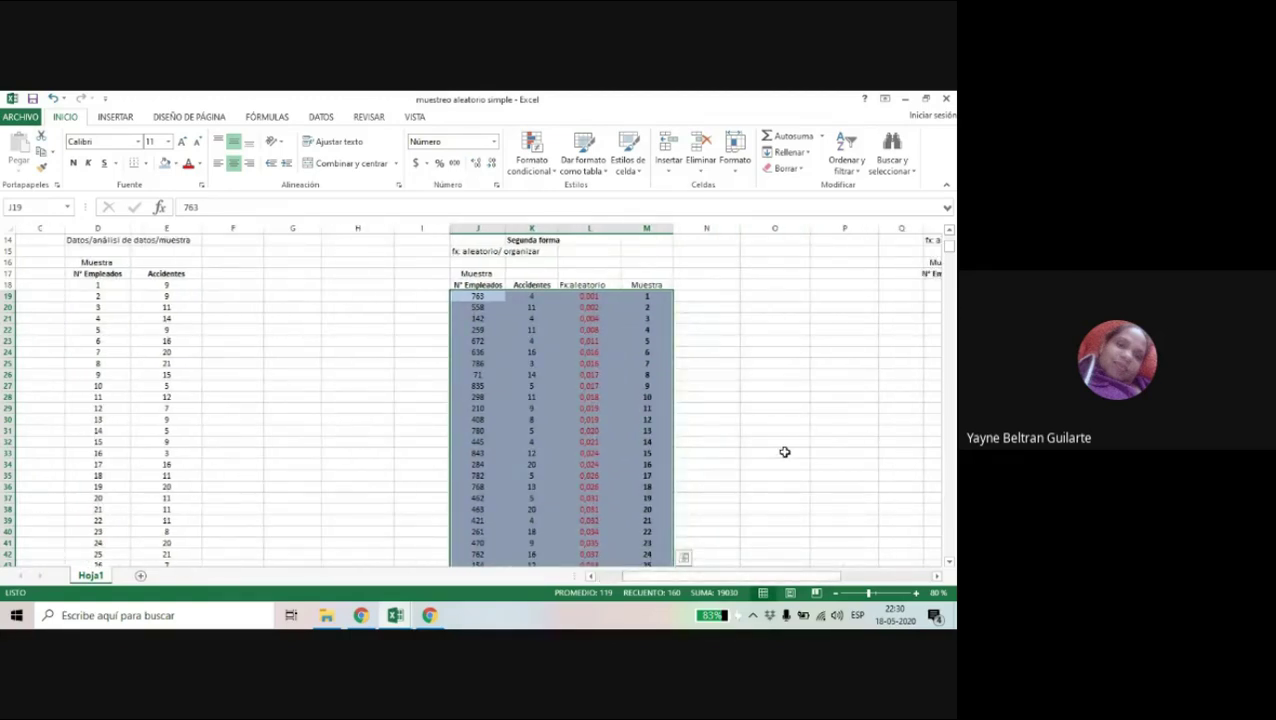
left_click_drag(948, 246, 948, 253)
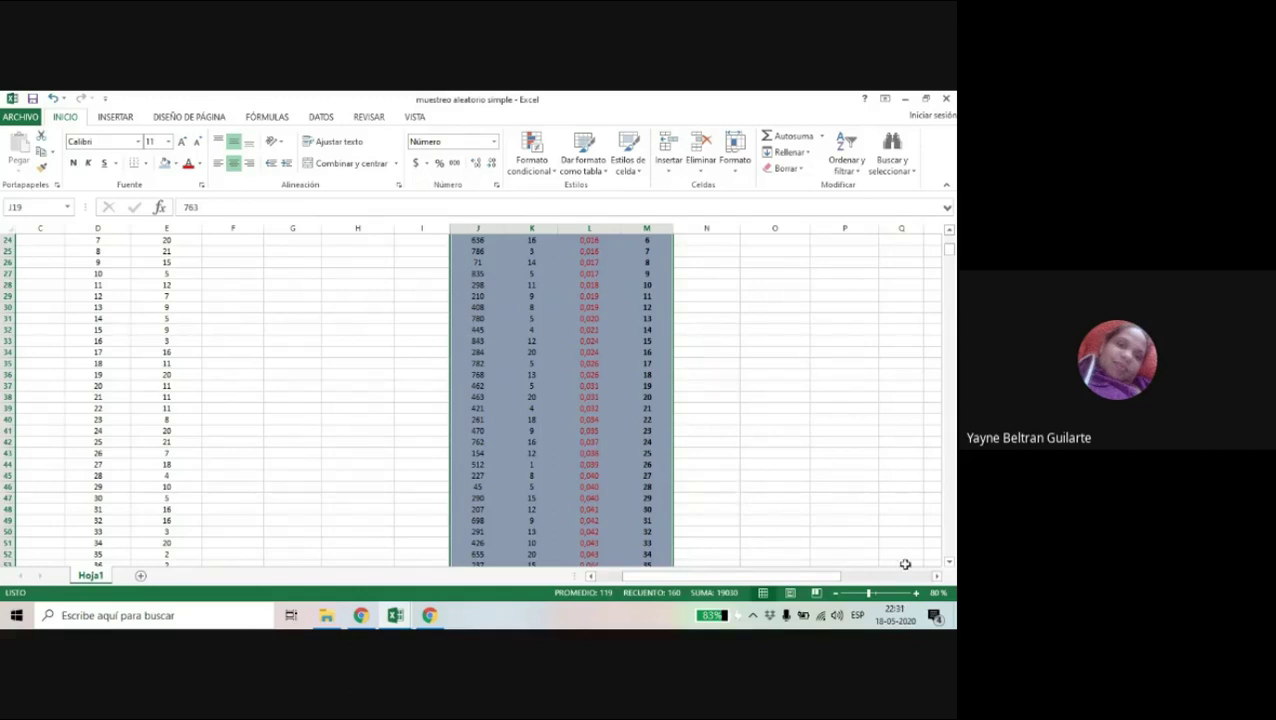
left_click(938, 578)
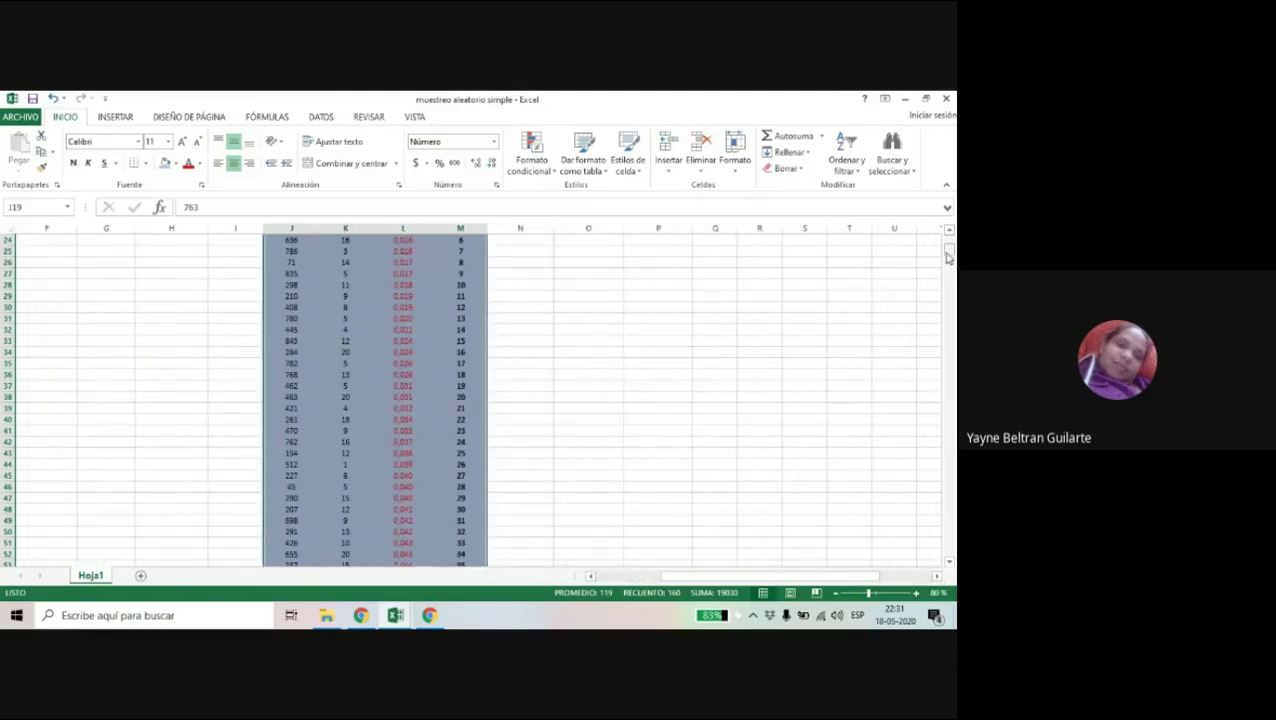
left_click_drag(949, 257, 948, 240)
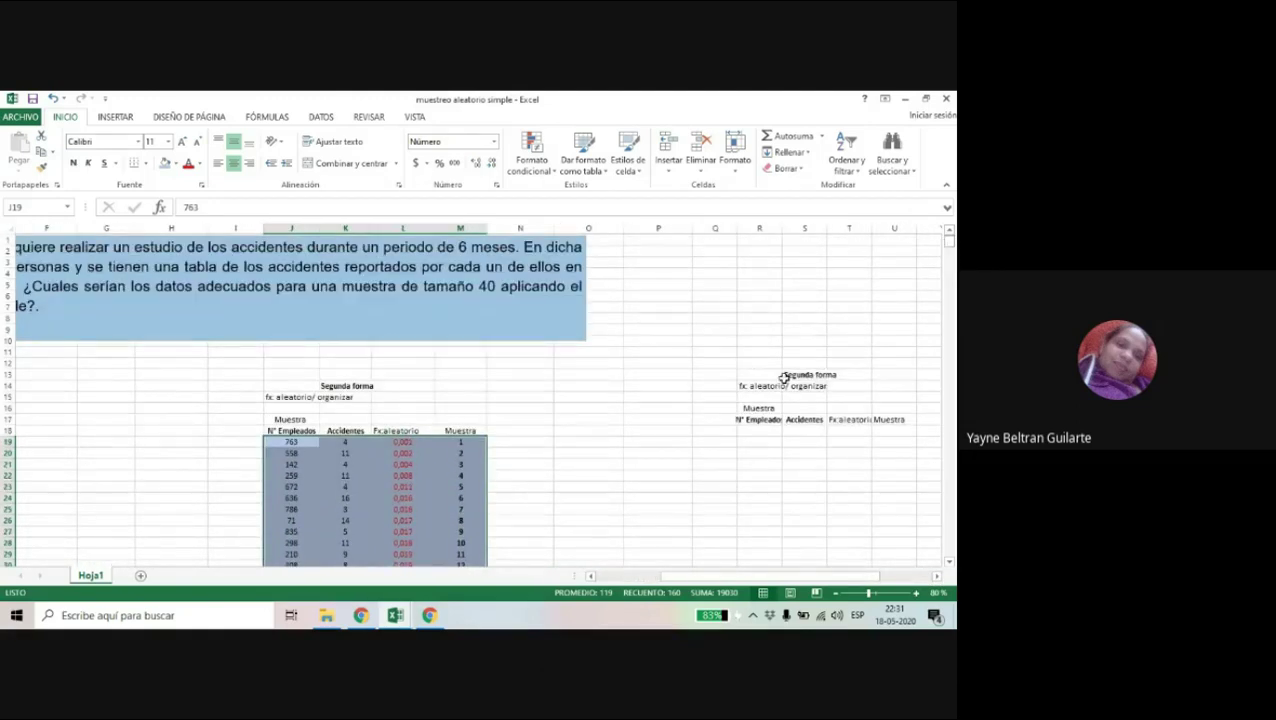
left_click_drag(772, 376, 893, 428)
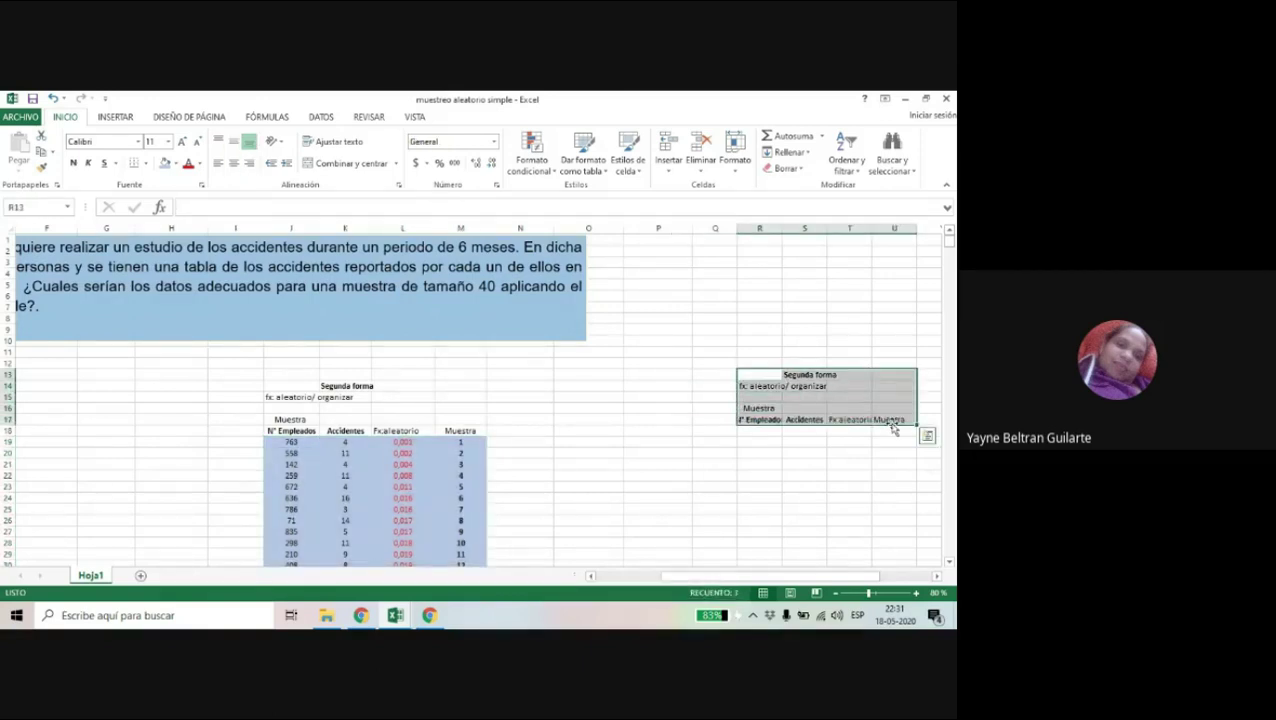
key("Delete")
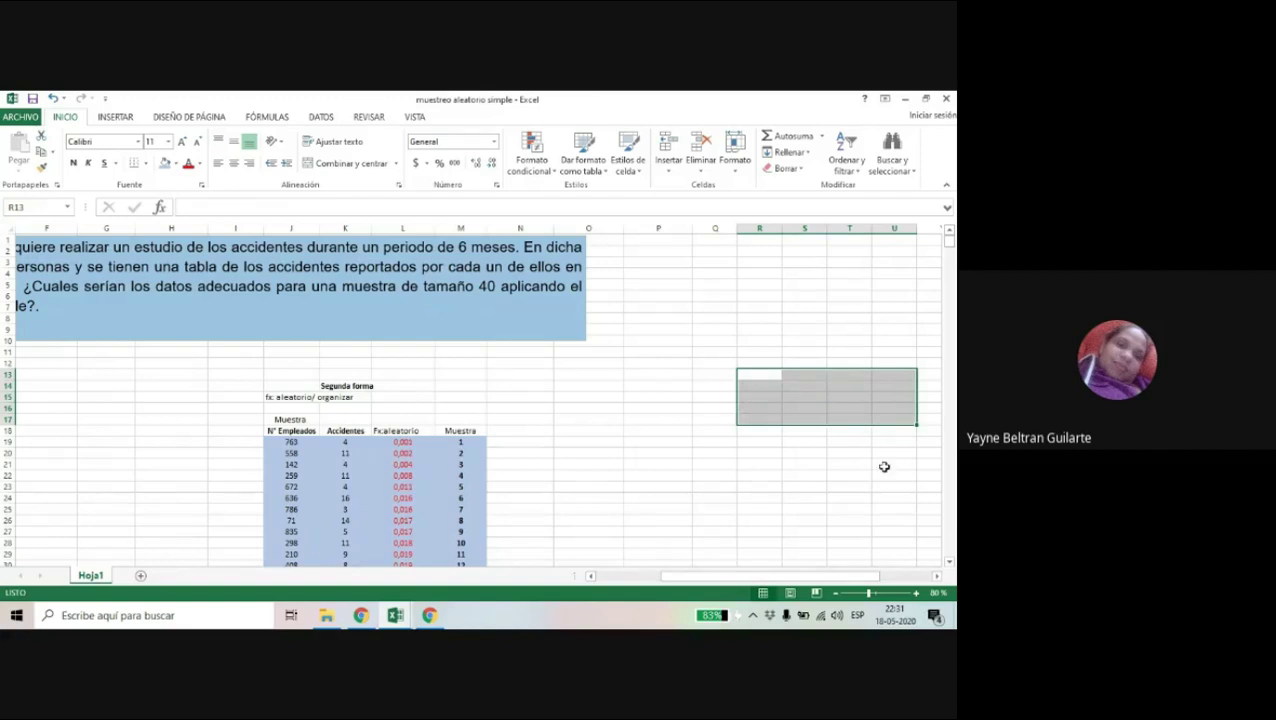
Move the Tercera Forma heading block from X13:Z17 to the range starting at O14
left_click_drag(816, 577, 870, 582)
left_click_drag(769, 373, 883, 428)
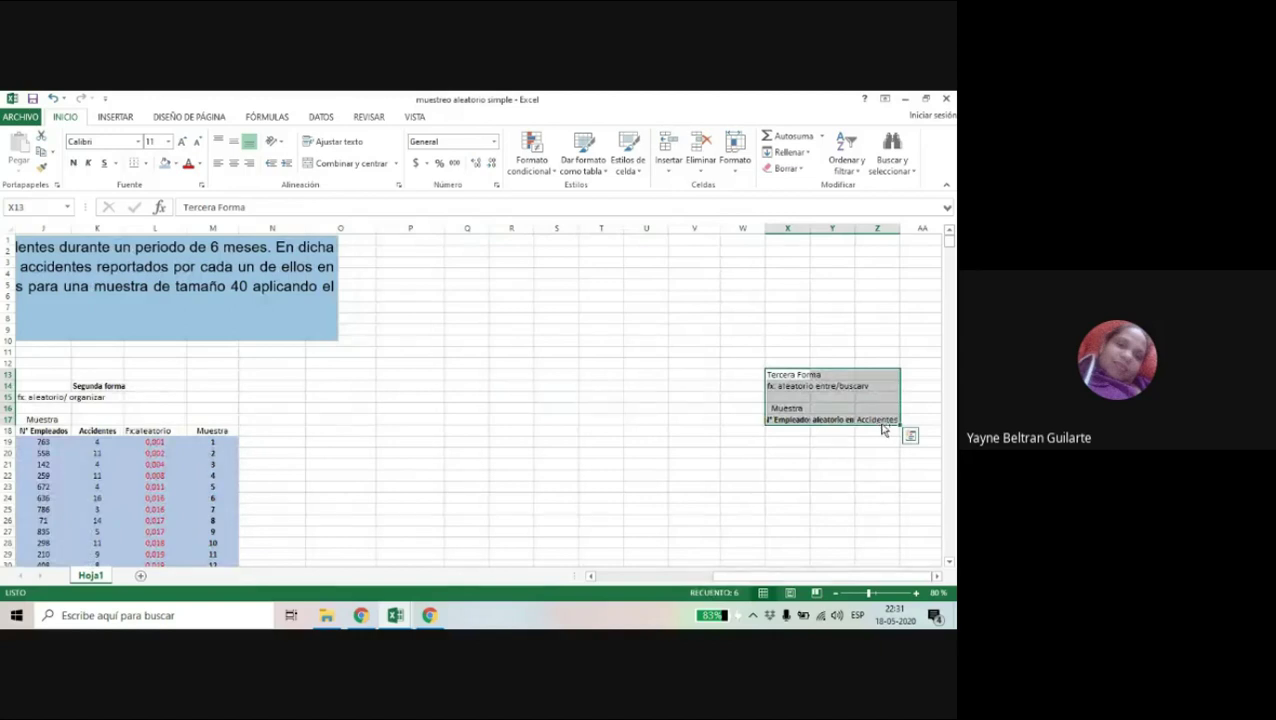
key("ctrl+c")
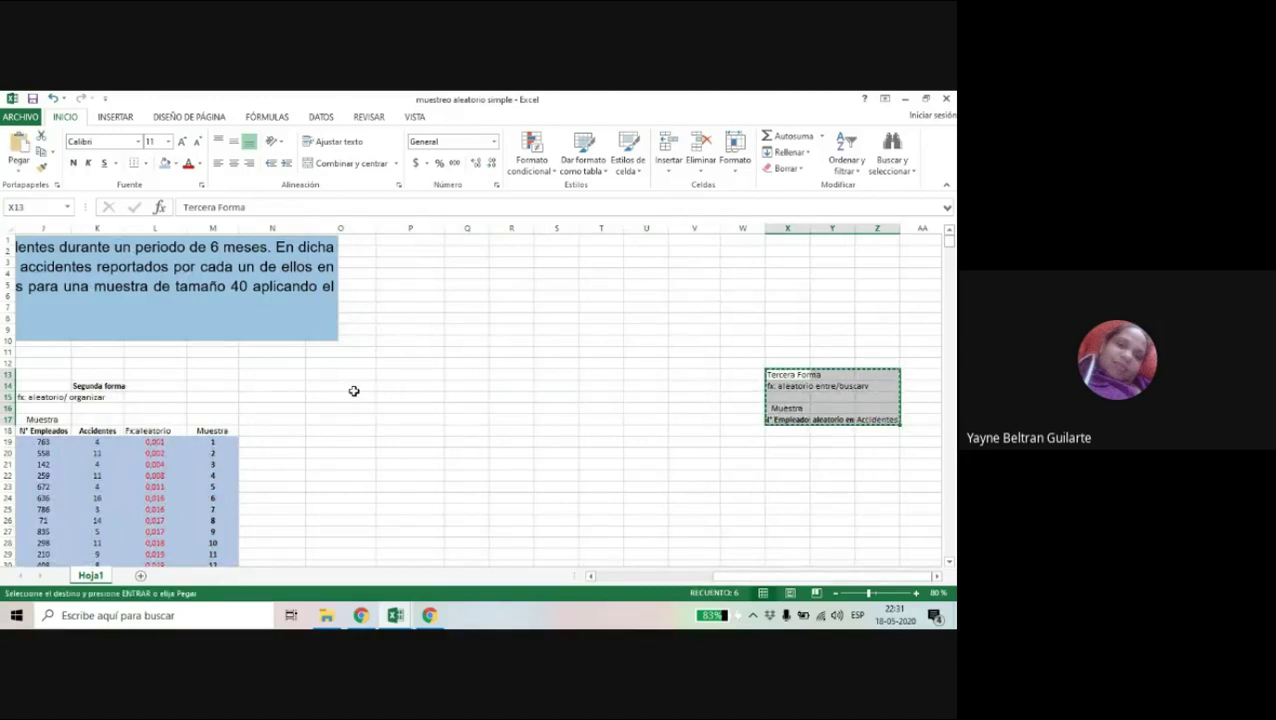
left_click(354, 390)
key("Return")
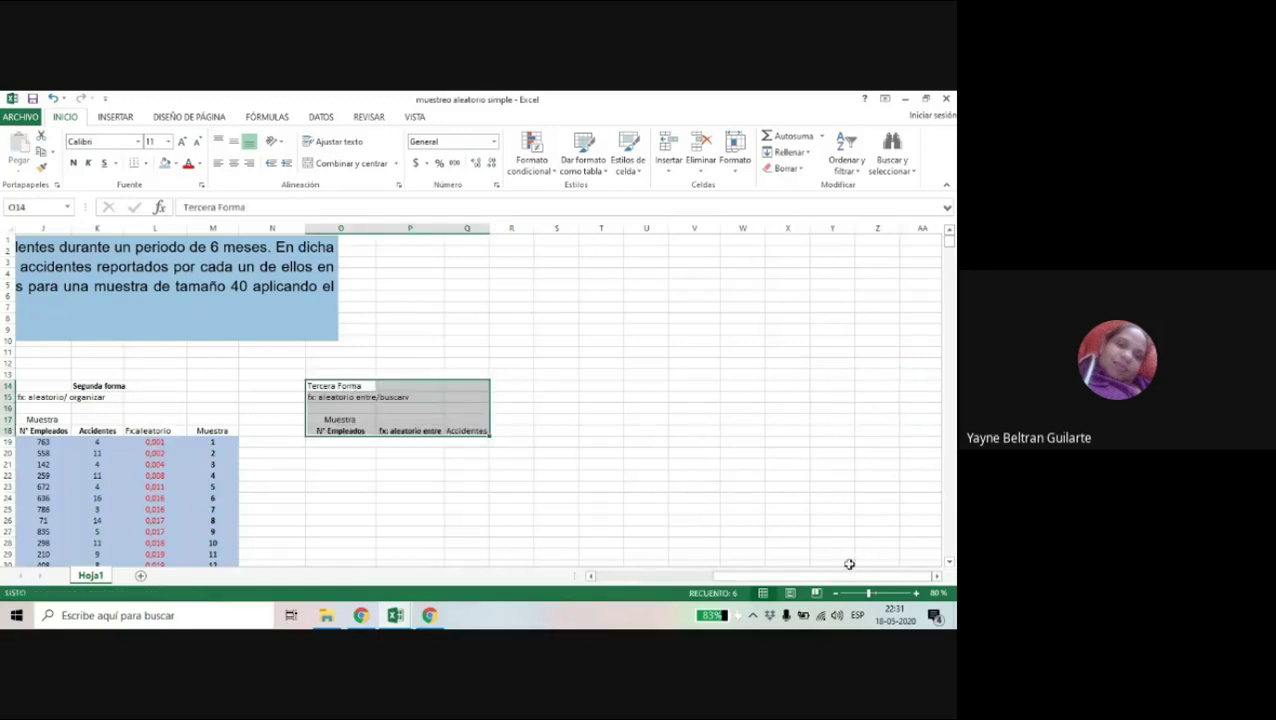
left_click_drag(842, 578, 800, 580)
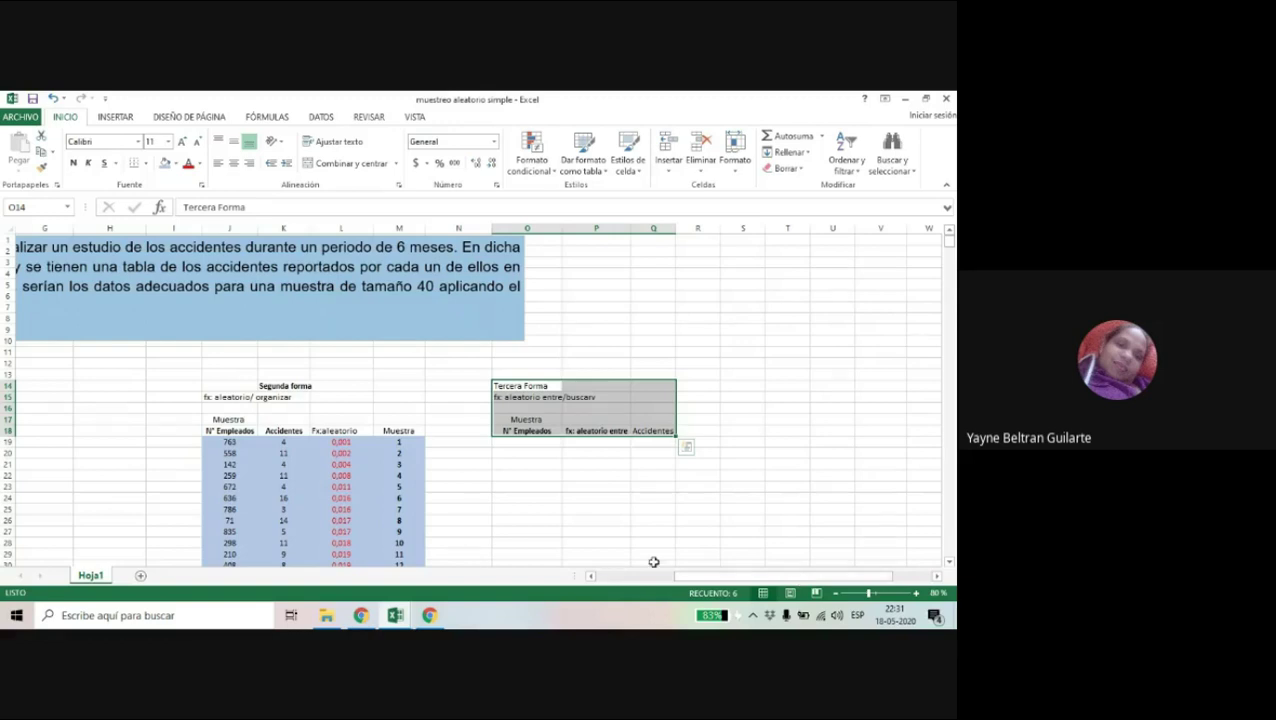
Number the third method's N° Empleados column from 1 to 40 in O19:O58 by filling a series down from O19
left_click(536, 441)
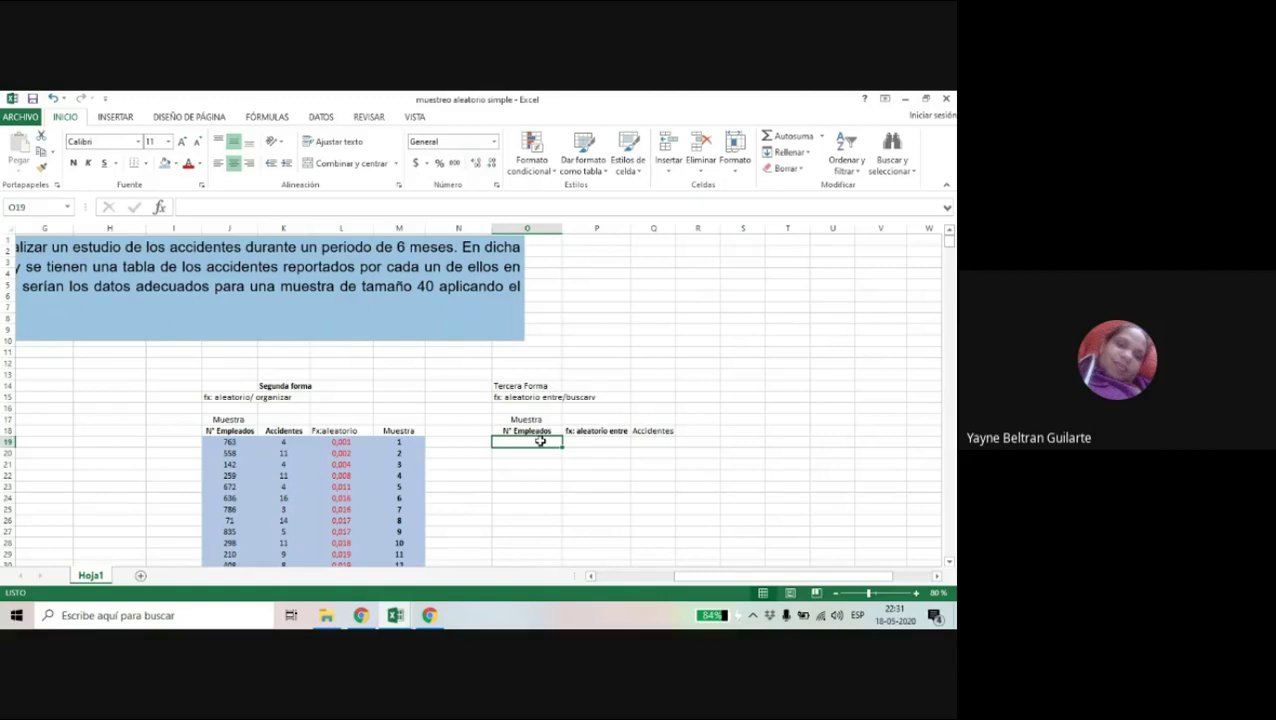
type("1")
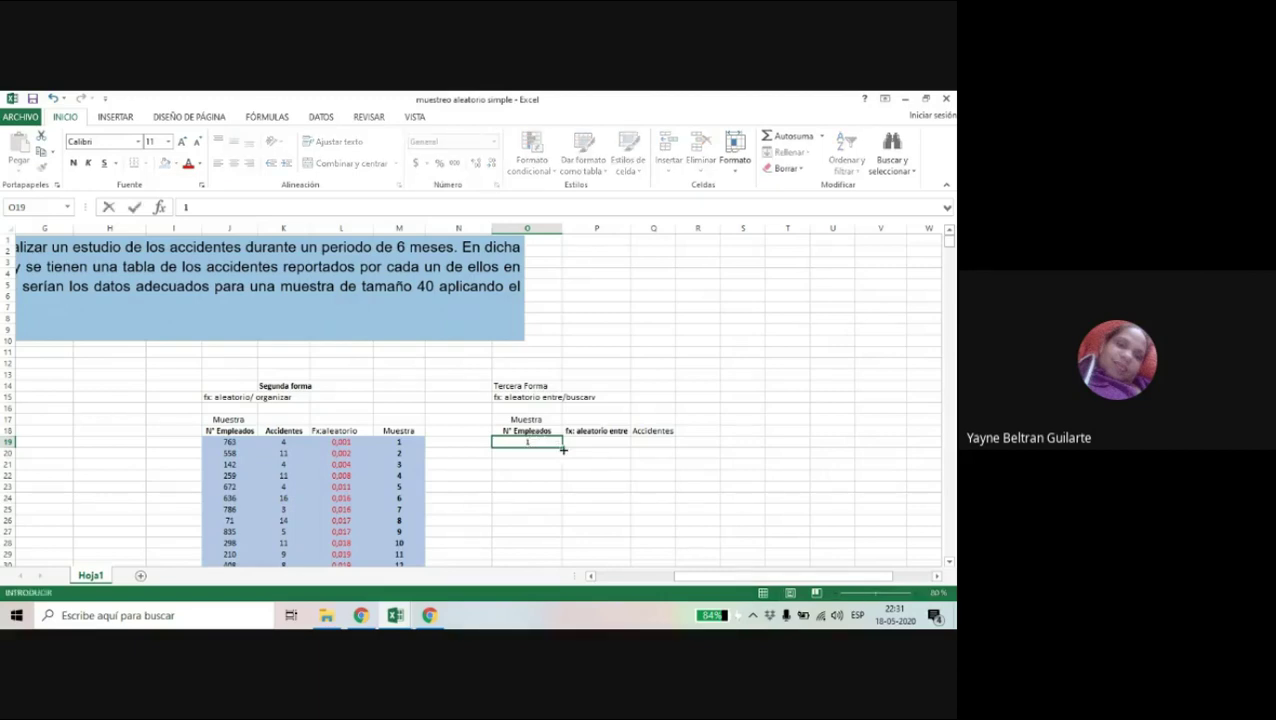
left_click_drag(562, 447, 541, 415)
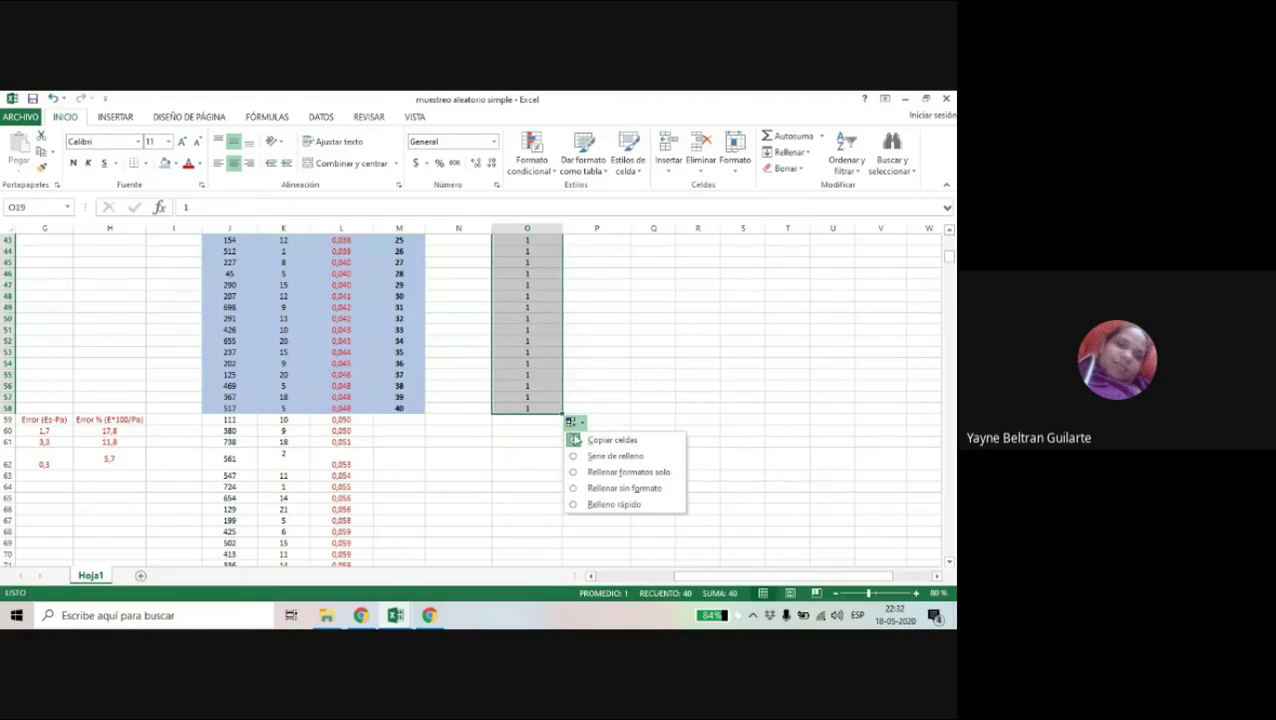
left_click(600, 456)
scroll(640, 445, "up", 8)
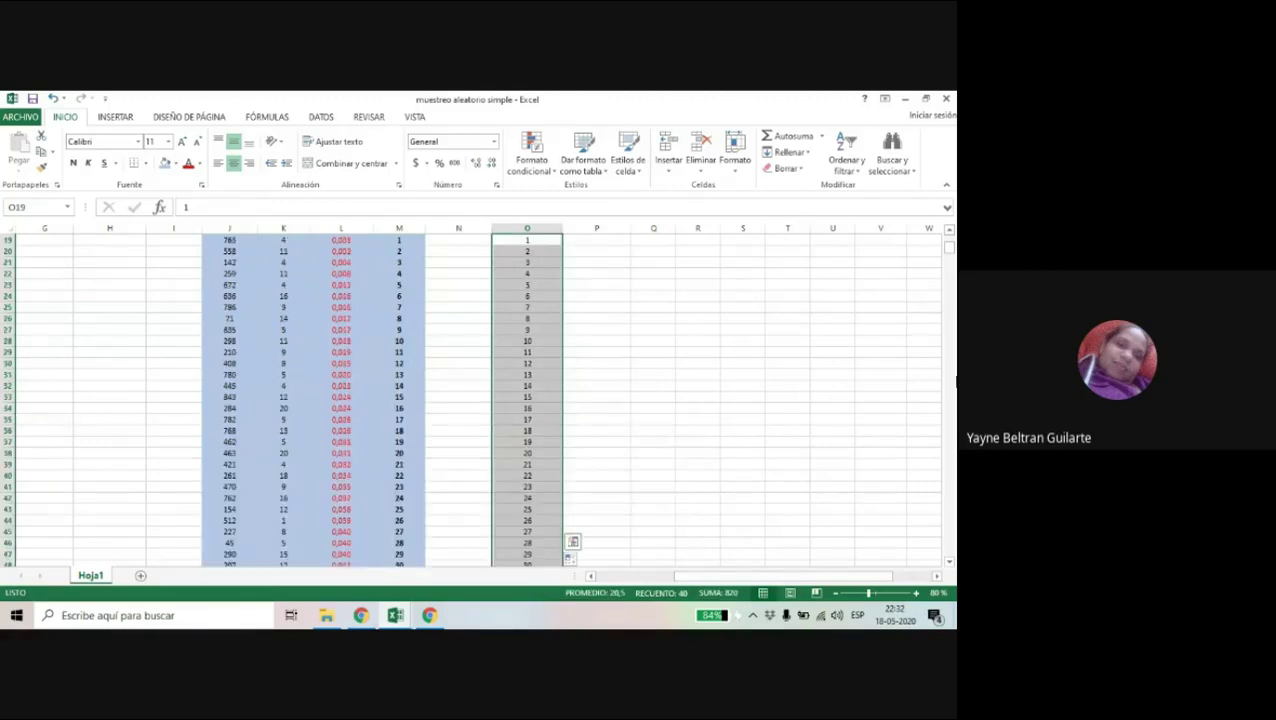
left_click(949, 230)
left_click(949, 230)
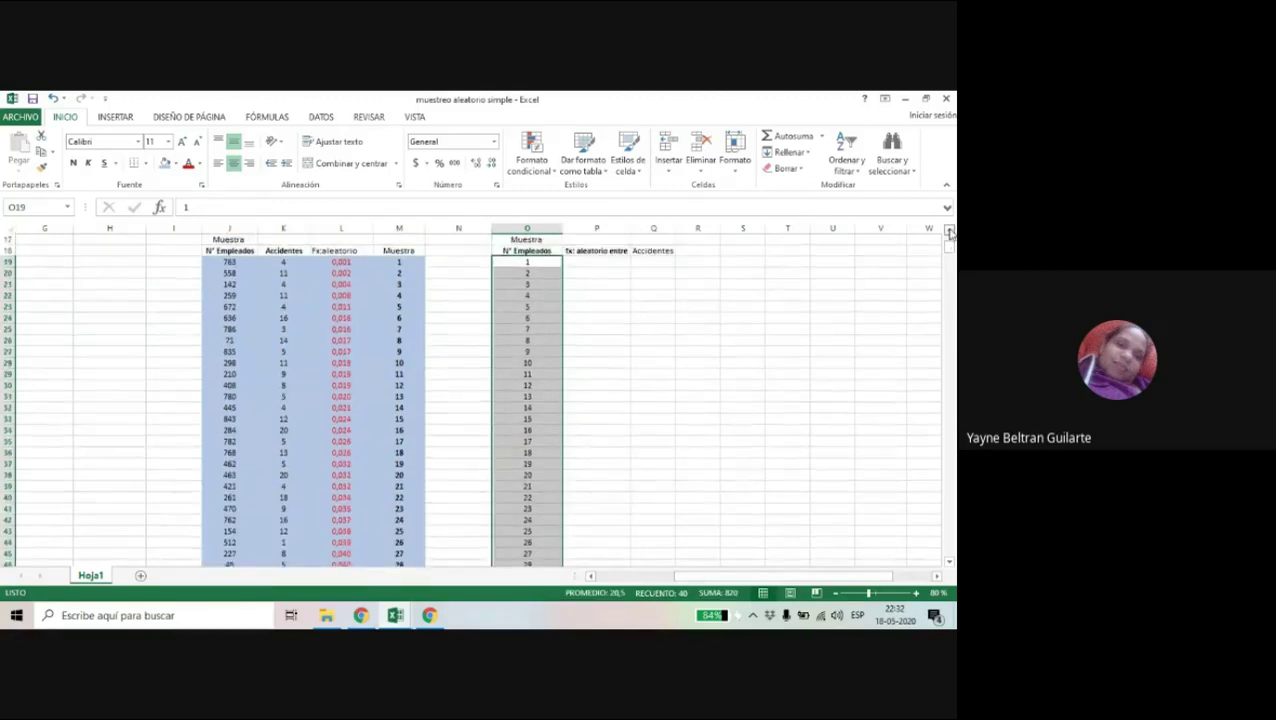
left_click(949, 230)
left_click(949, 230)
left_click(949, 230)
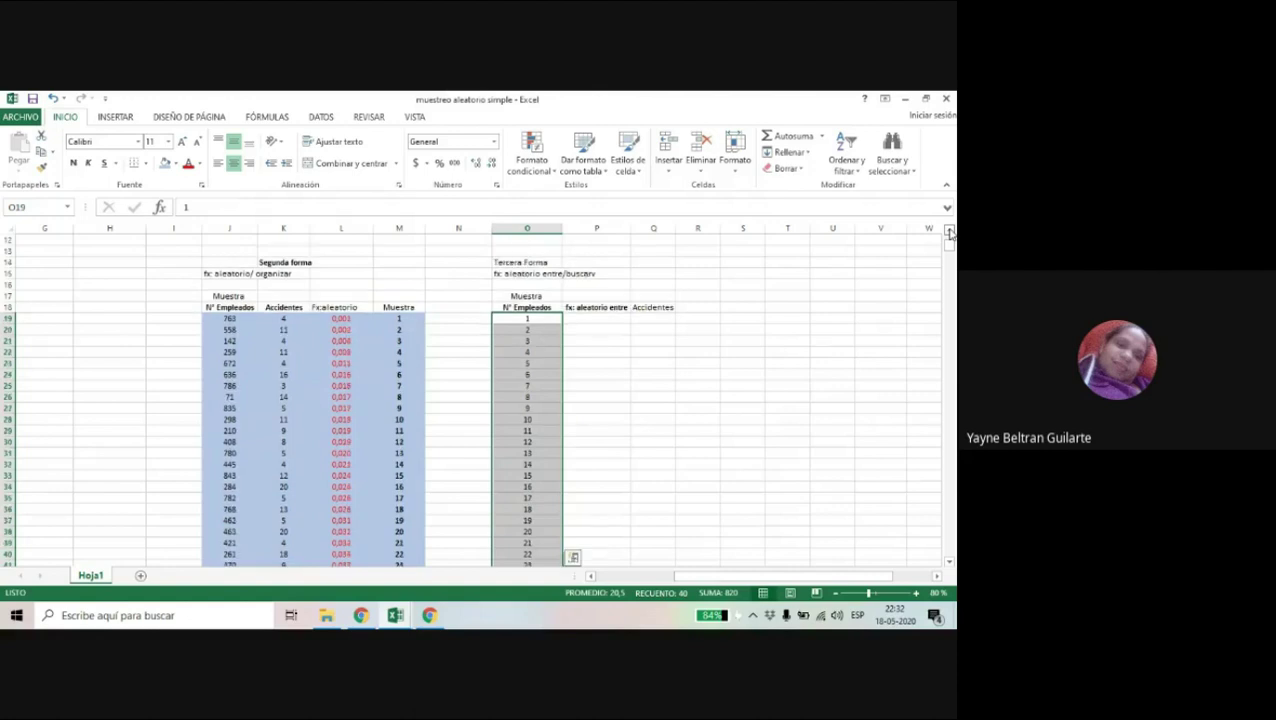
Enter =ALEATORIO.ENTRE(1;850) in P19 to generate a random record number for the third method
left_click(600, 319)
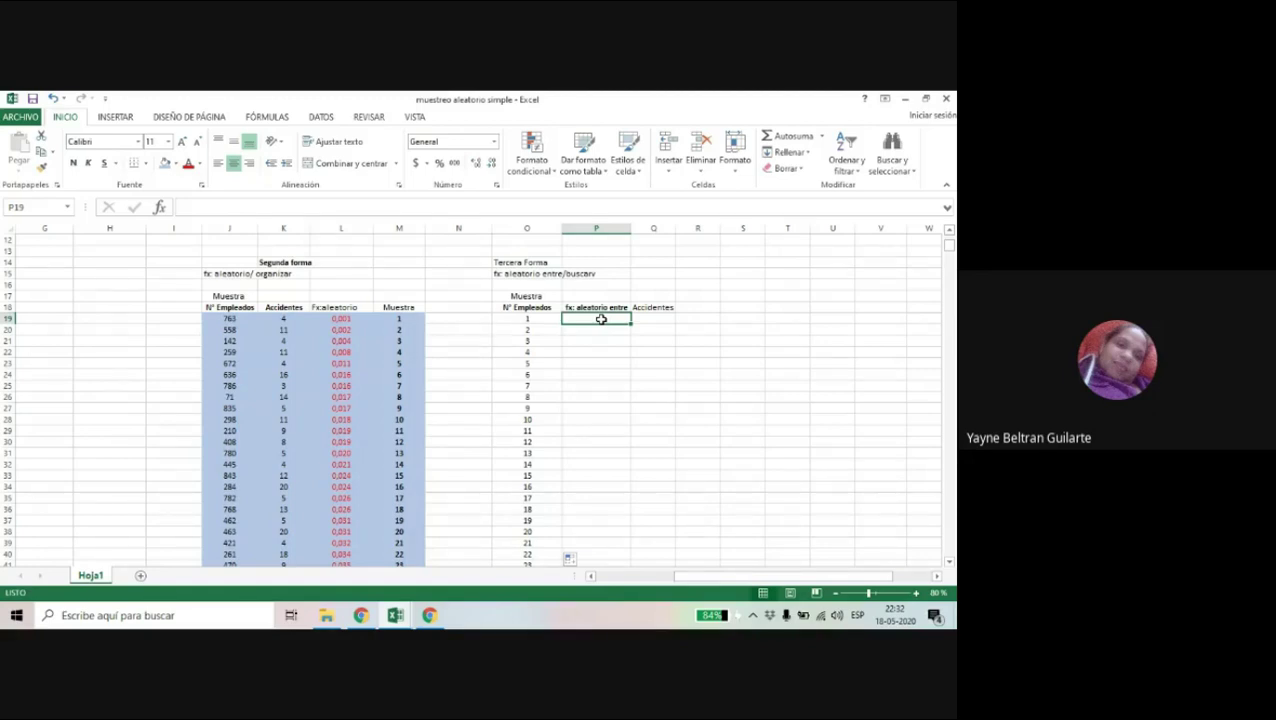
type("=")
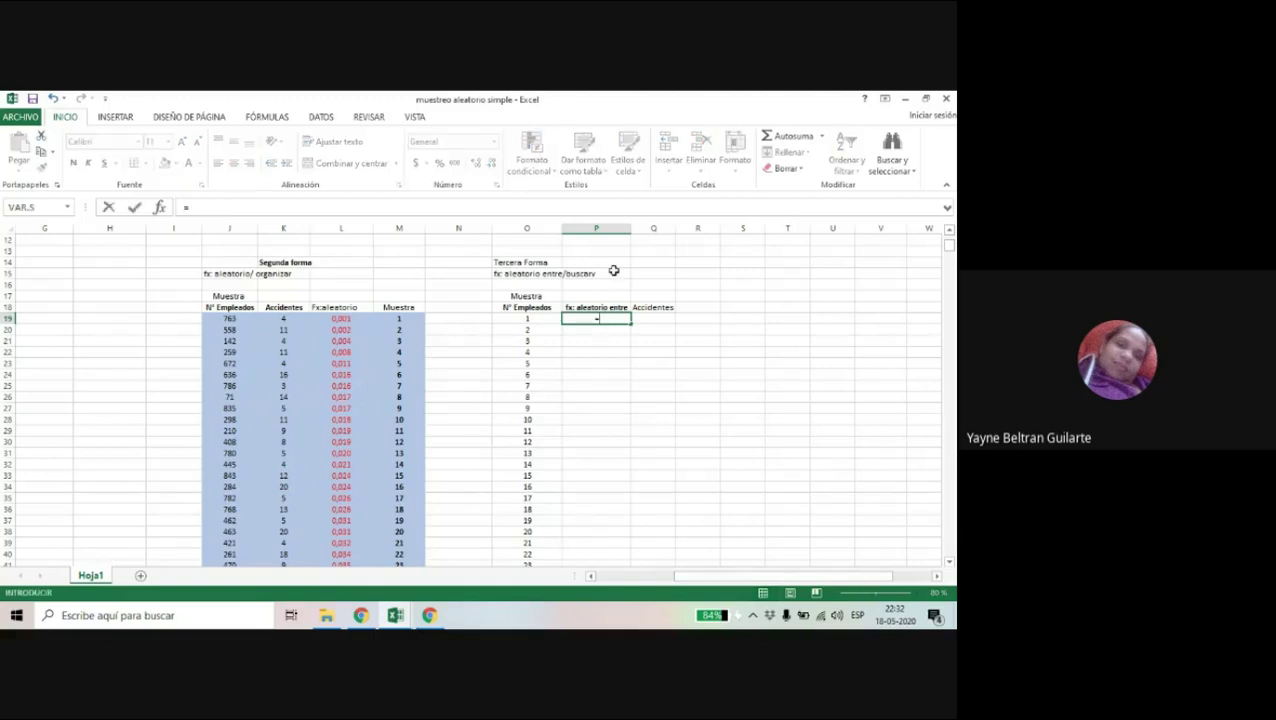
type("alea")
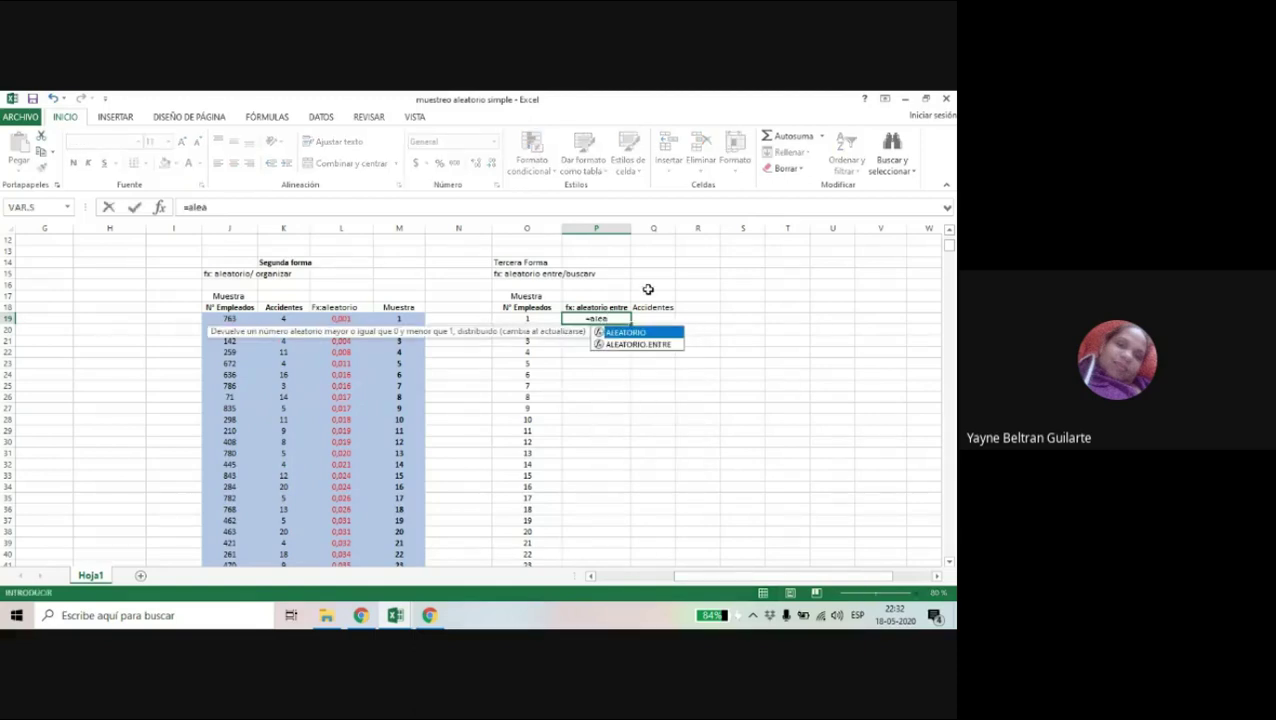
left_click(632, 347)
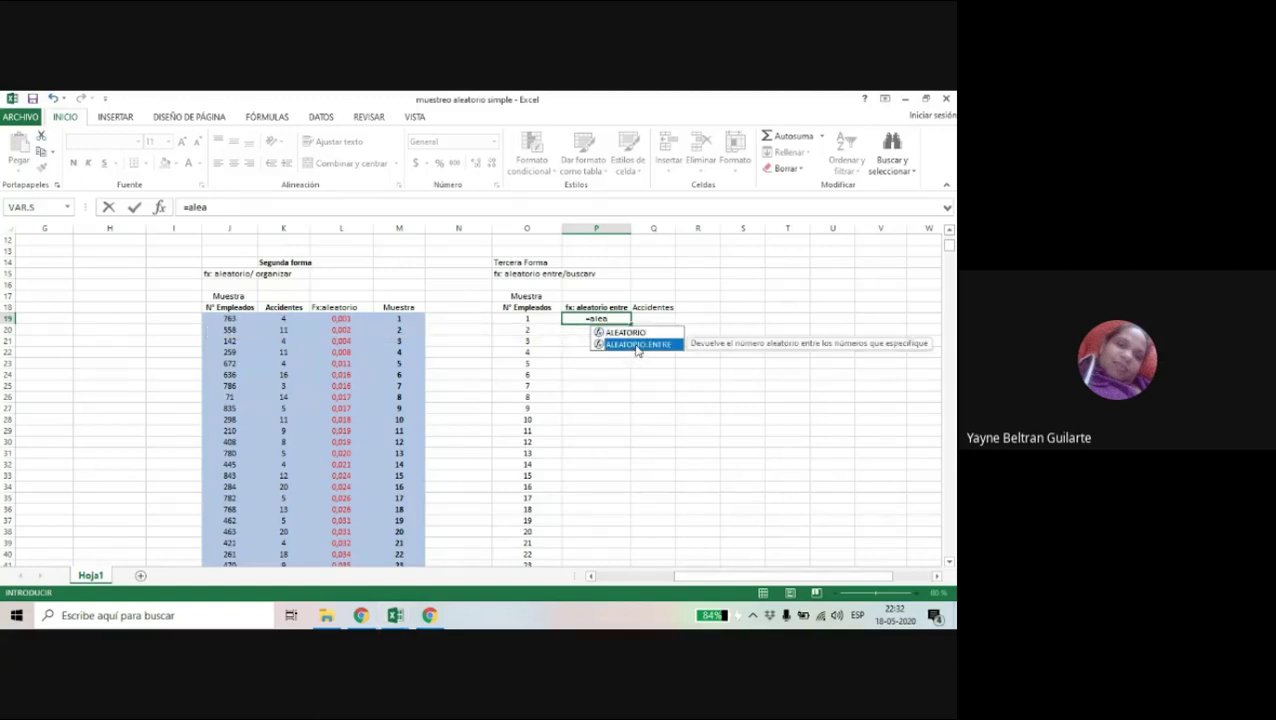
double_click(635, 344)
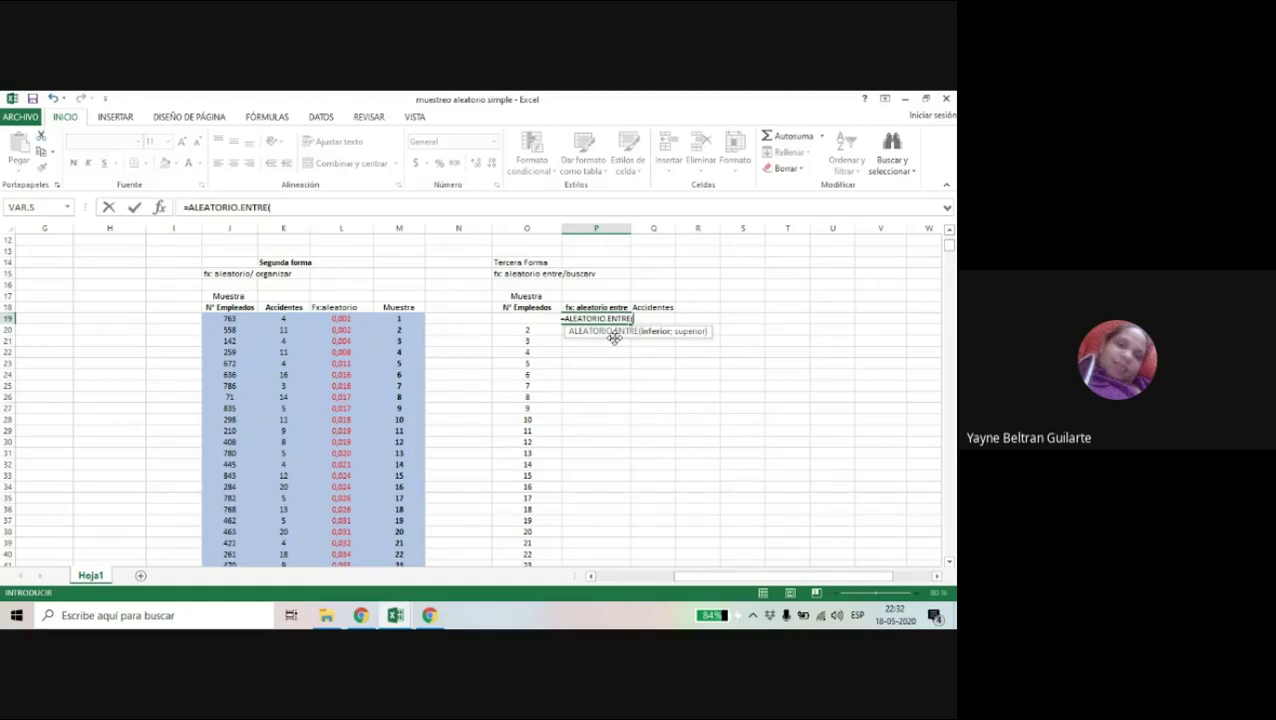
type("1")
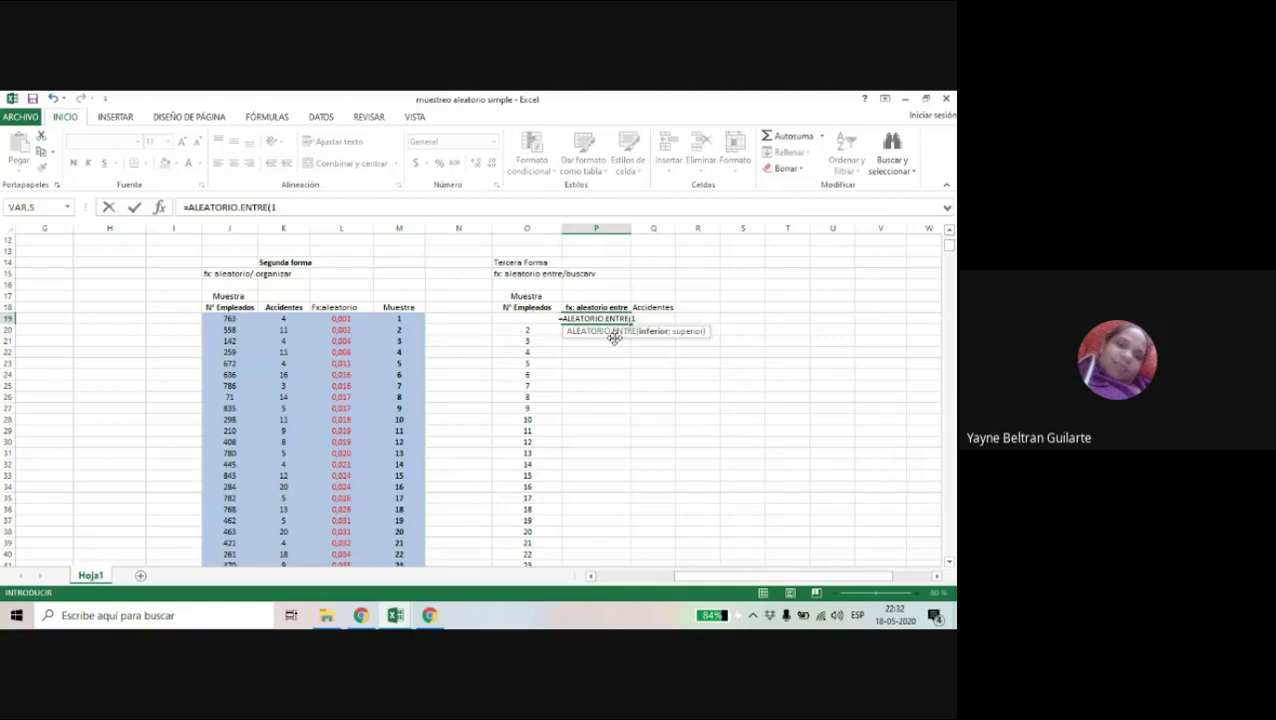
type(";")
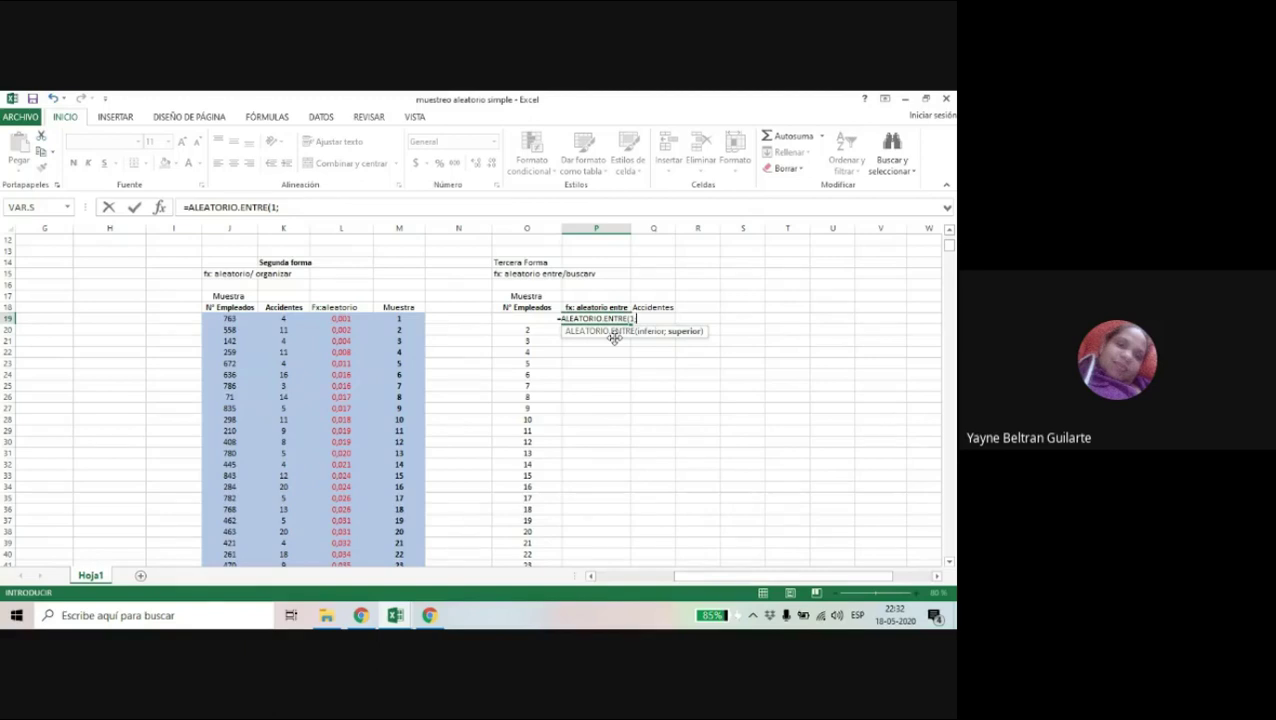
type("850")
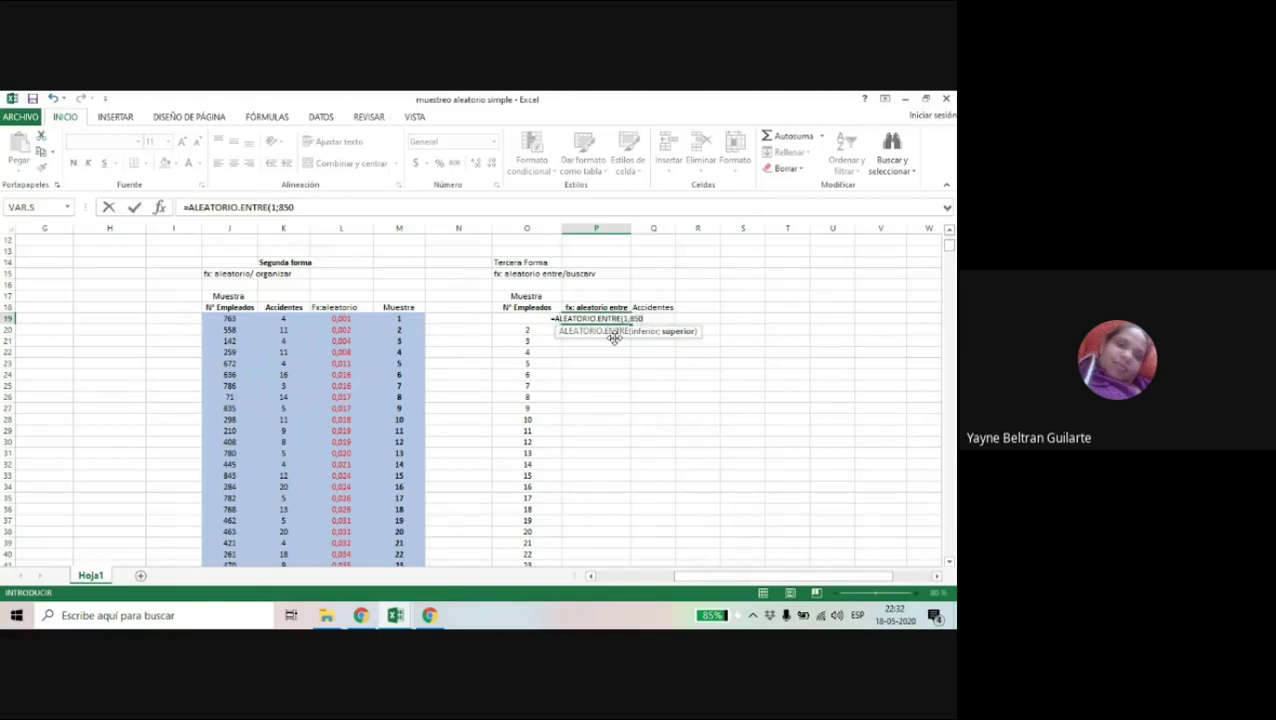
type(")")
key("Return")
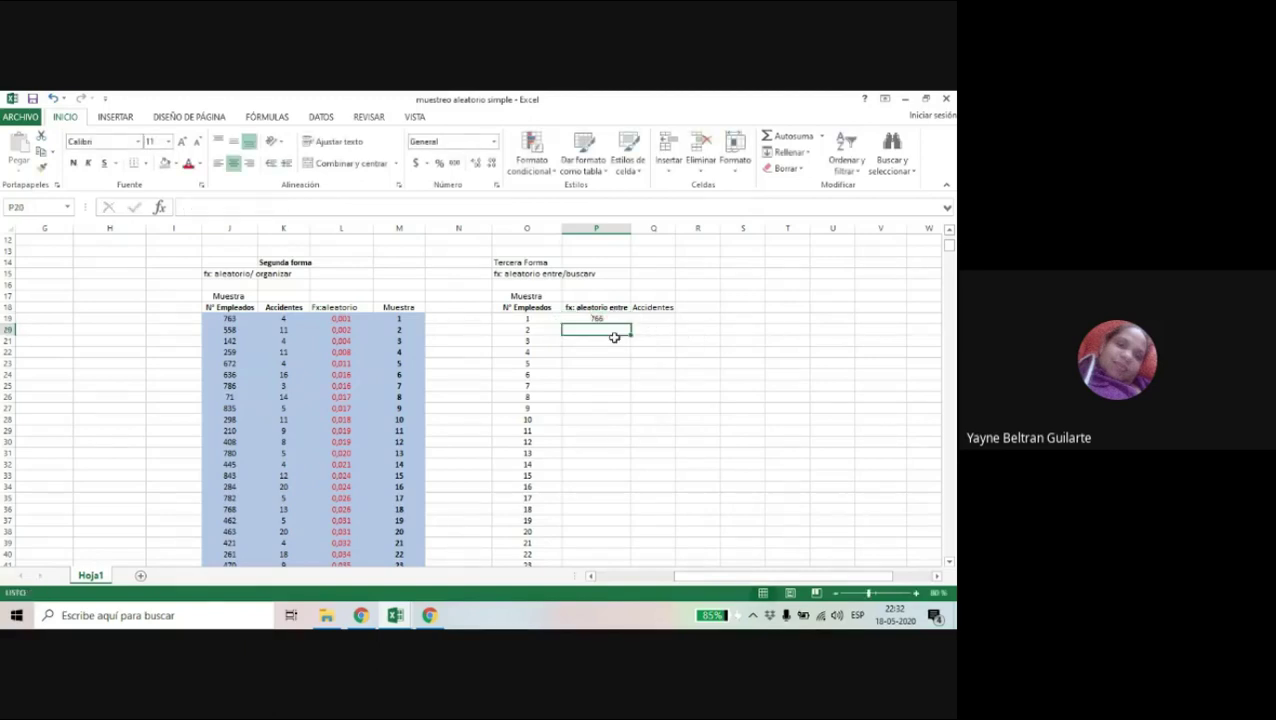
Fill the ALEATORIO.ENTRE formula from P19 down to P58
left_click(621, 320)
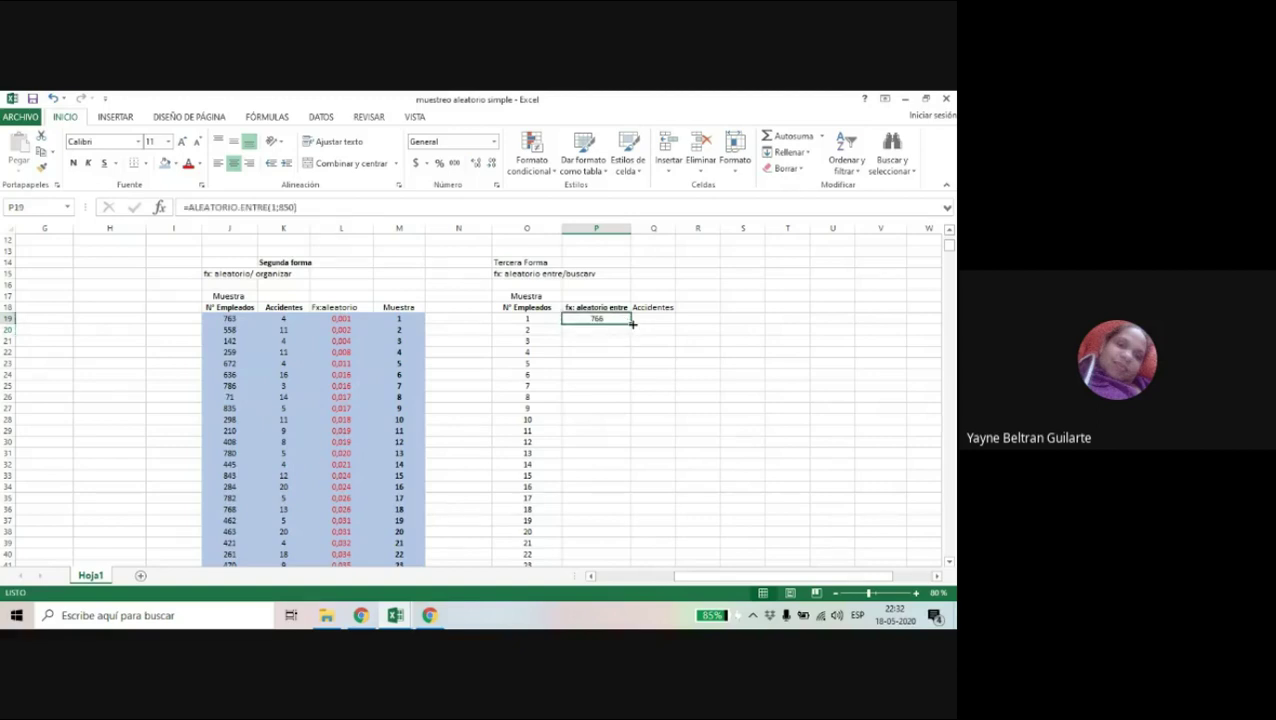
double_click(630, 324)
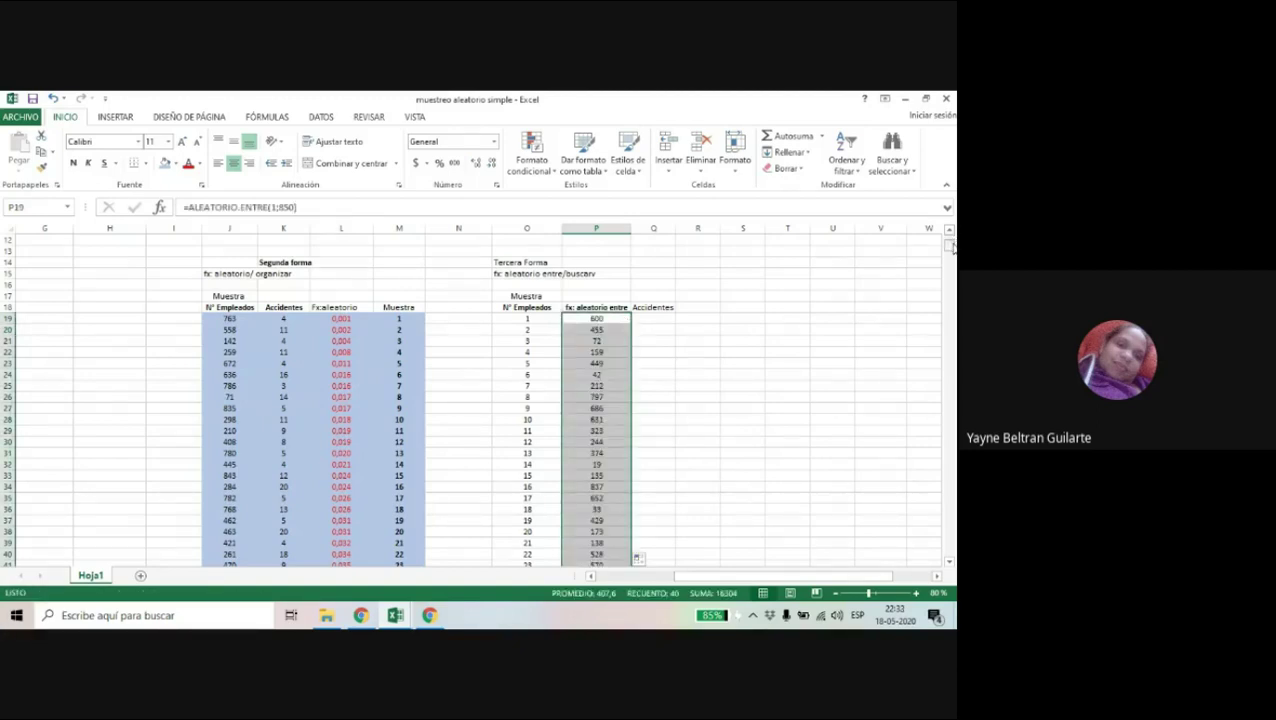
mouse_move(951, 247)
left_mouse_down()
mouse_move(951, 260)
mouse_move(951, 248)
left_mouse_up()
Change O19 to 2 to force the random numbers to recalculate, and set it back to 1
left_click_drag(533, 318, 536, 320)
left_click(535, 319)
type("2")
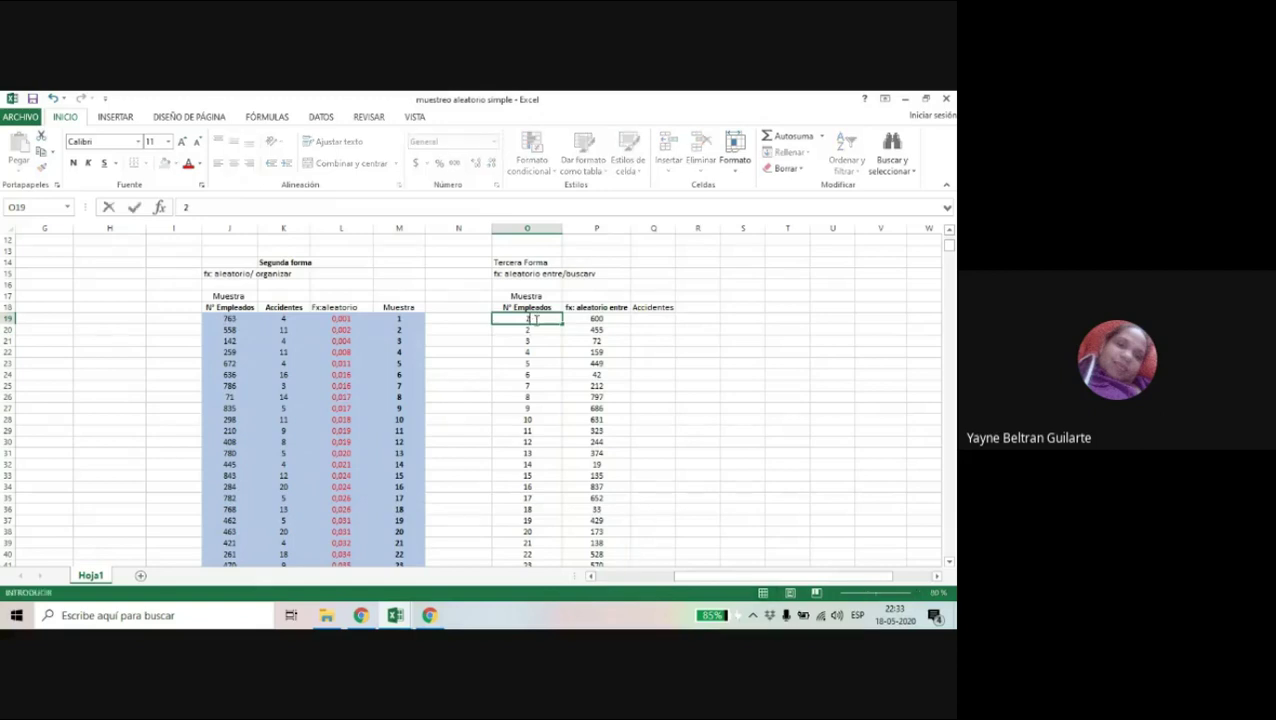
key("Return")
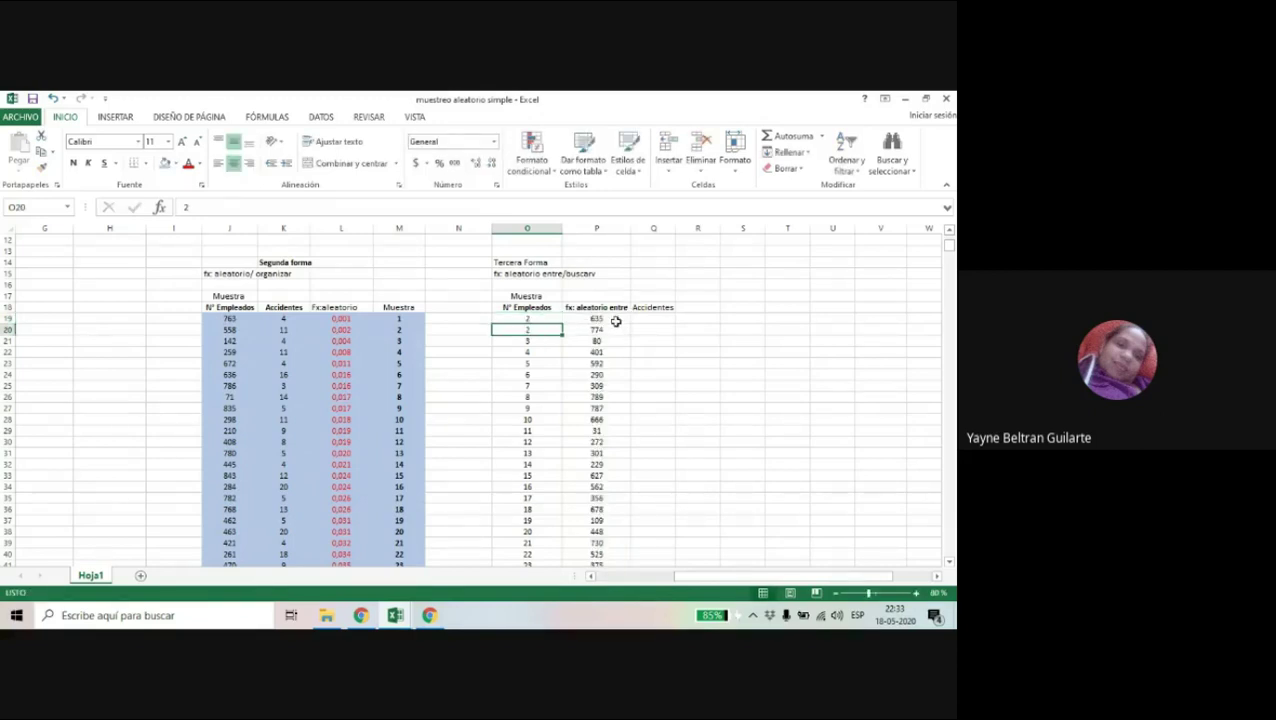
left_click(527, 318)
type("1")
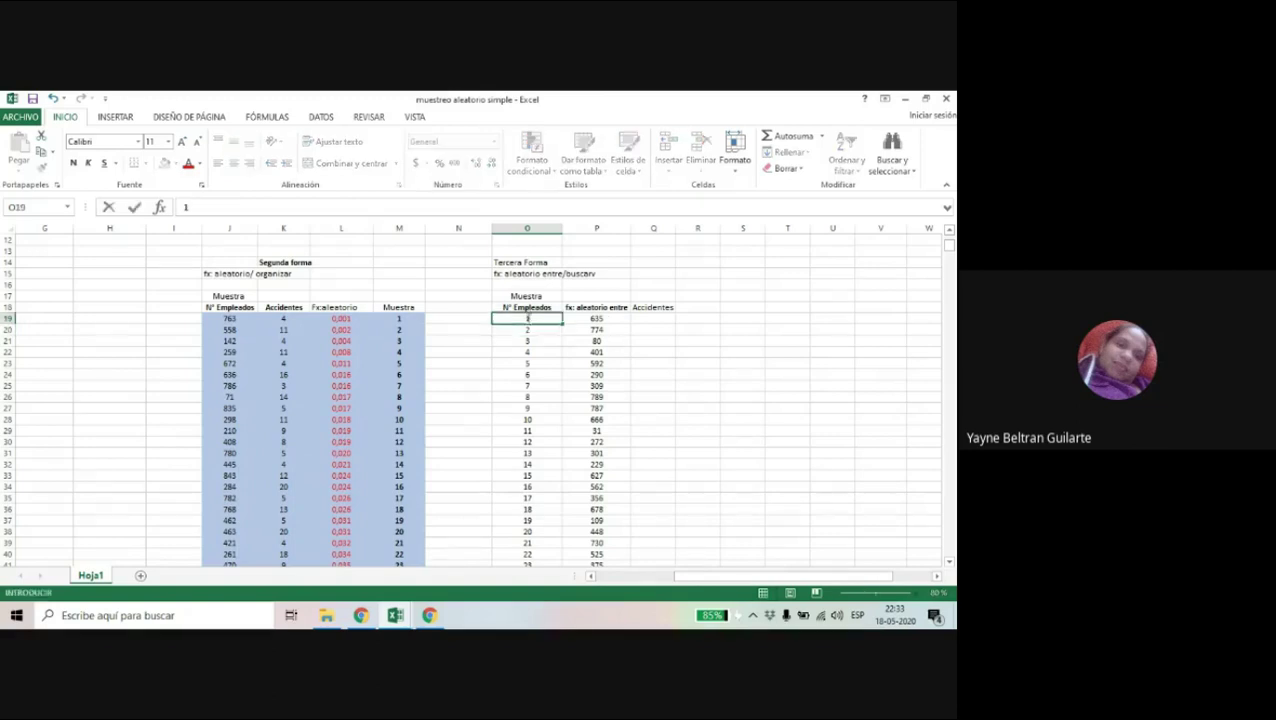
left_click(641, 352)
Copy the random numbers in P19:P58 and paste them over themselves as values only
left_click_drag(596, 320, 596, 530)
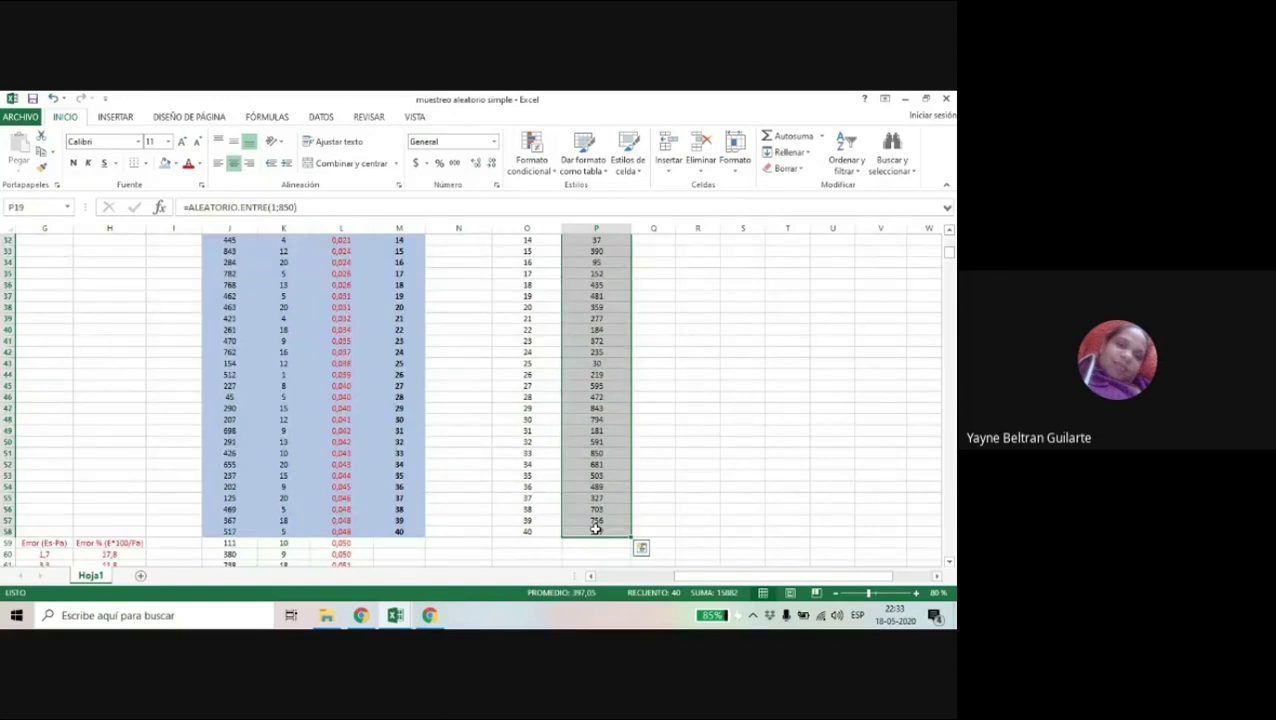
right_click(596, 530)
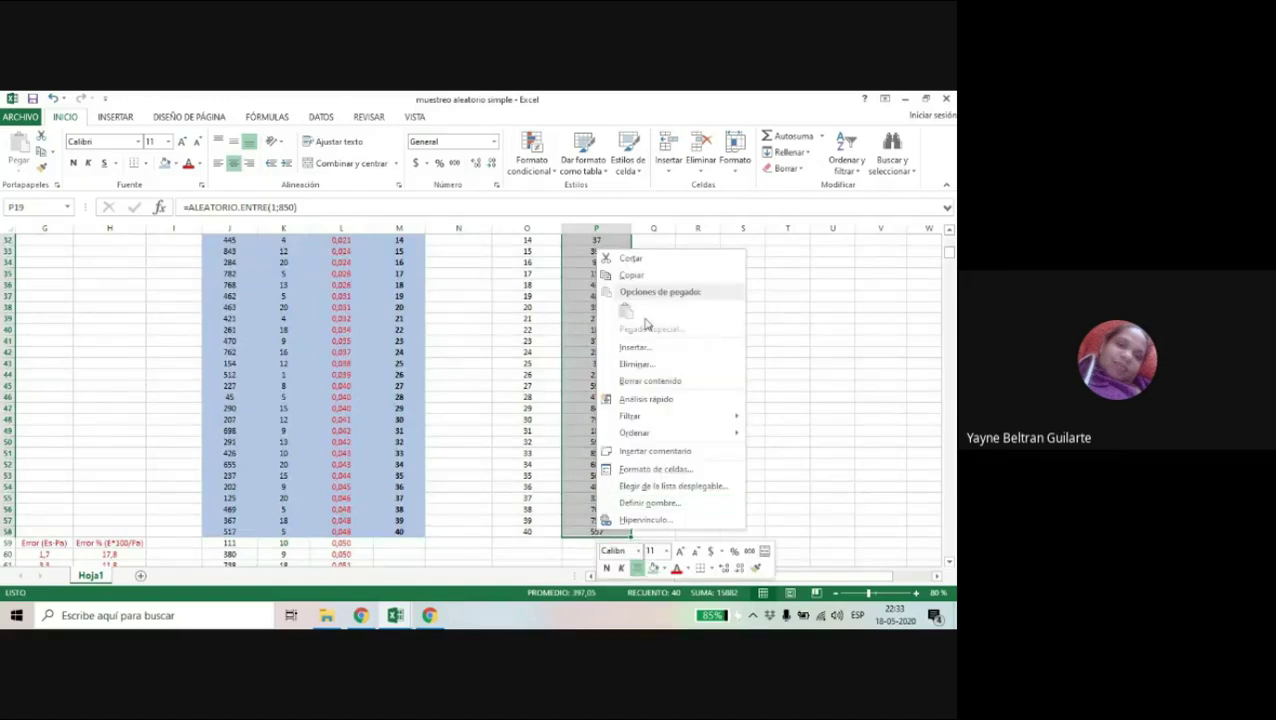
left_click(631, 275)
scroll(632, 280, "up", 9)
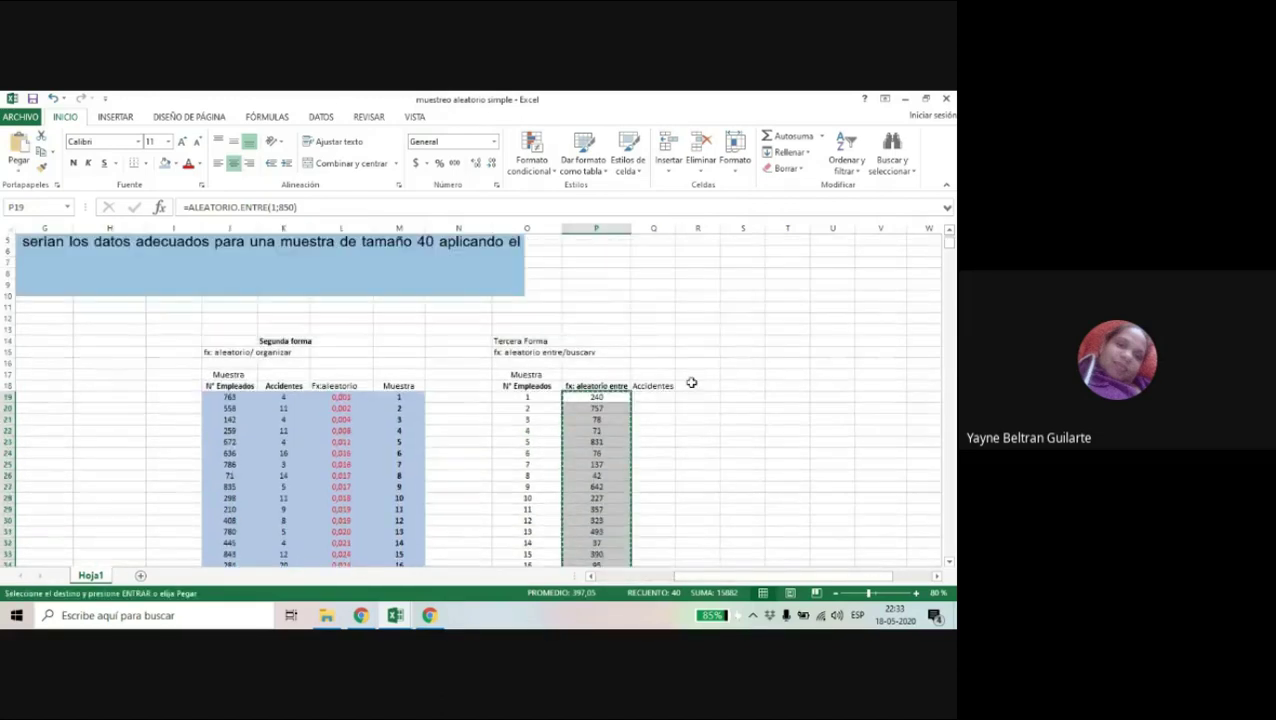
left_click(578, 400)
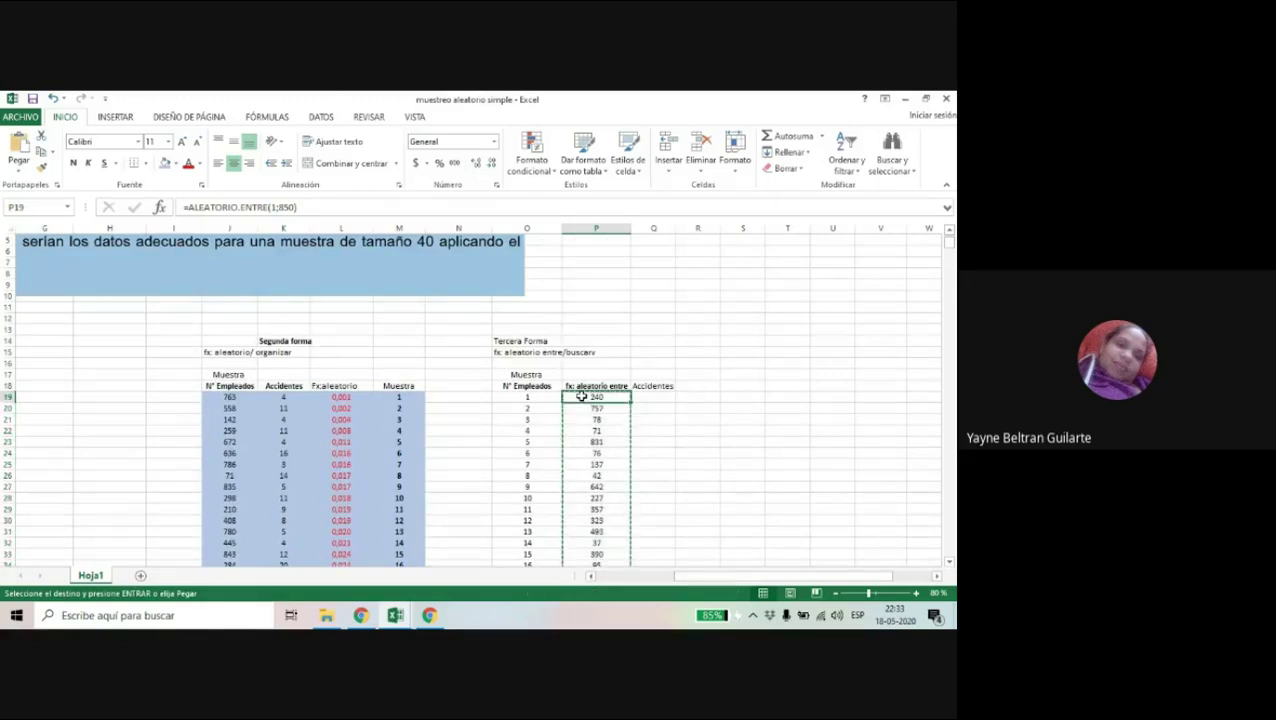
right_click(582, 398)
left_click(632, 177)
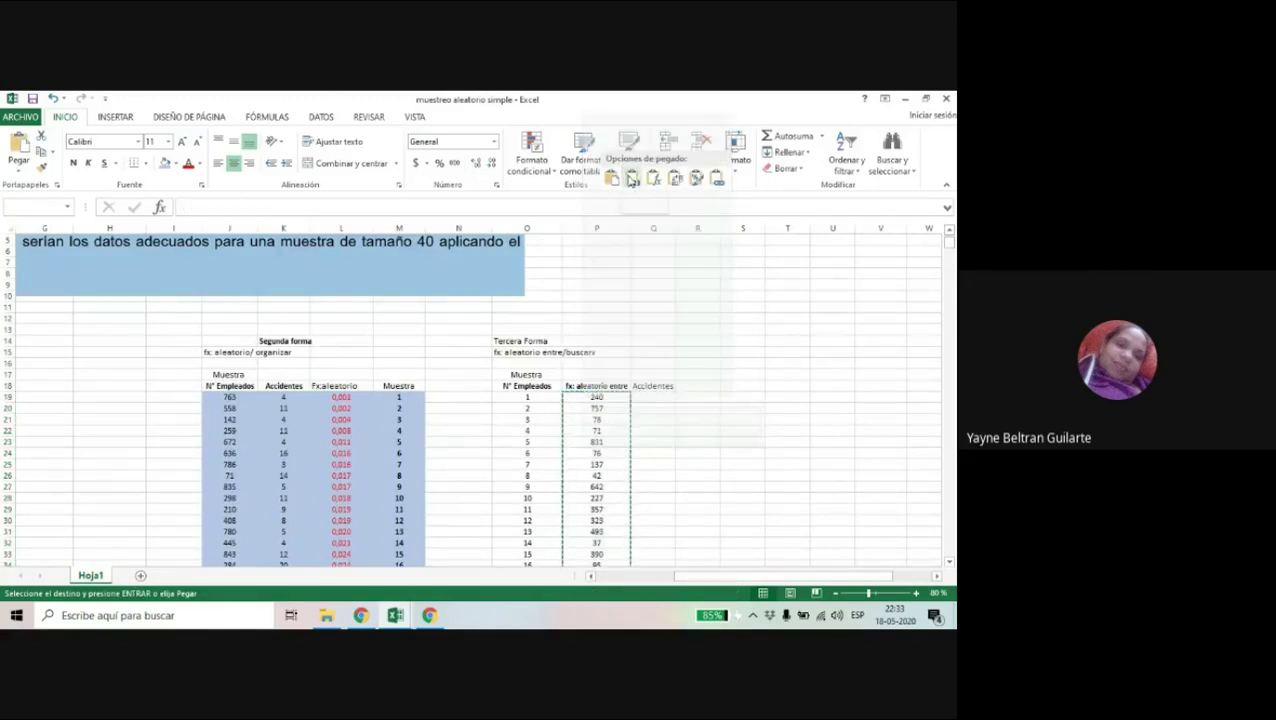
left_click(697, 441)
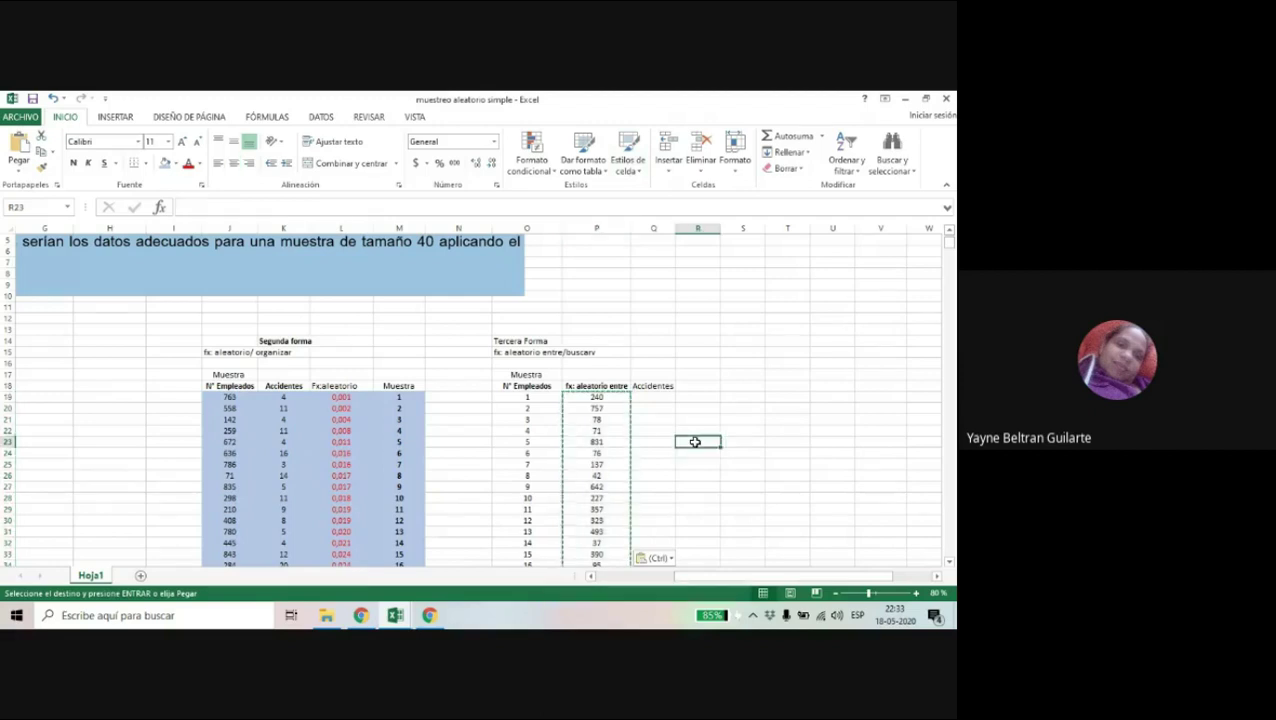
Test whether the pasted random numbers stay fixed by changing O19 to 2, and restore it to 1
left_click(542, 398)
type("2")
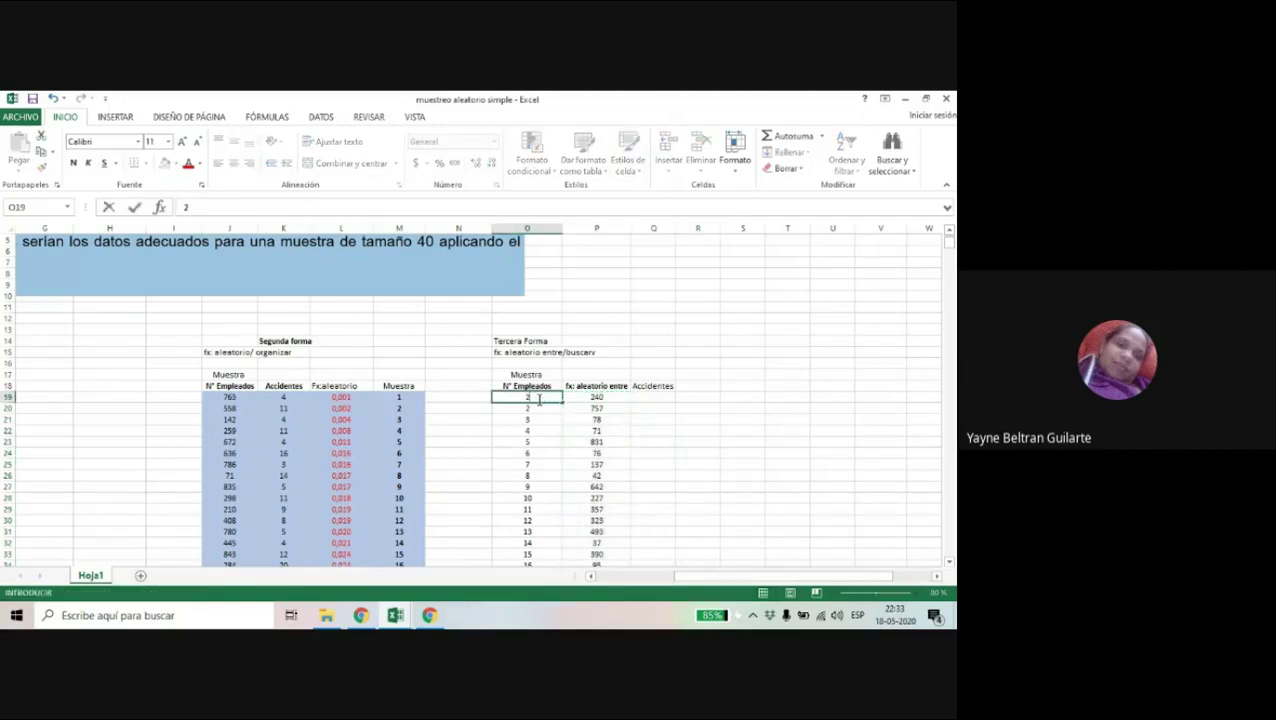
left_click(776, 463)
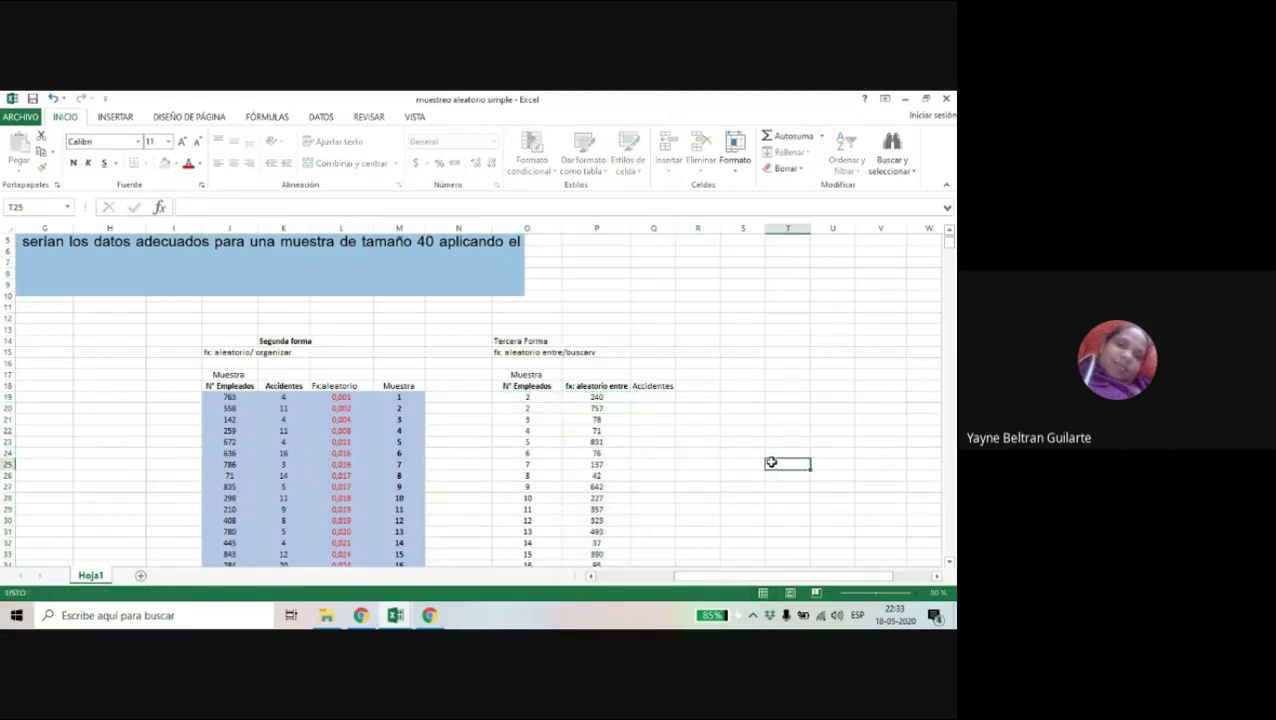
left_click(533, 400)
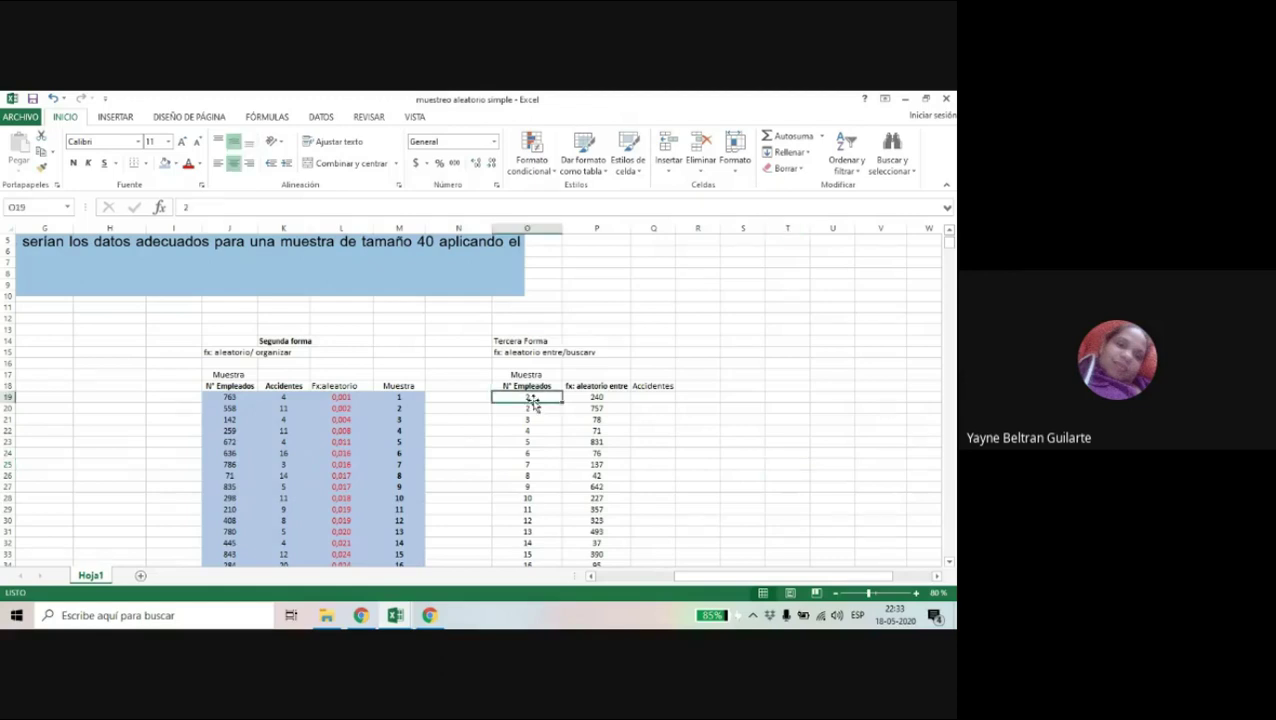
type("1")
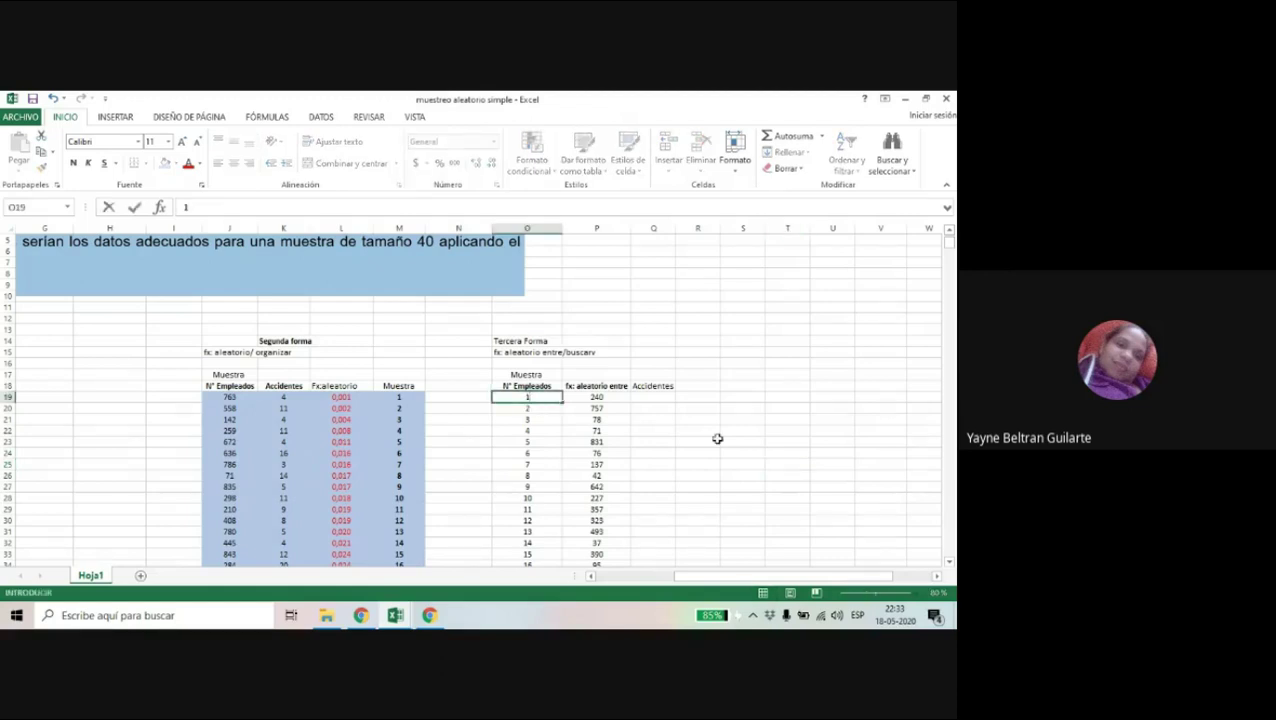
left_click(658, 430)
Start a BUSCARV formula in Q19 with the random number in P19 as the lookup value
left_click(654, 400)
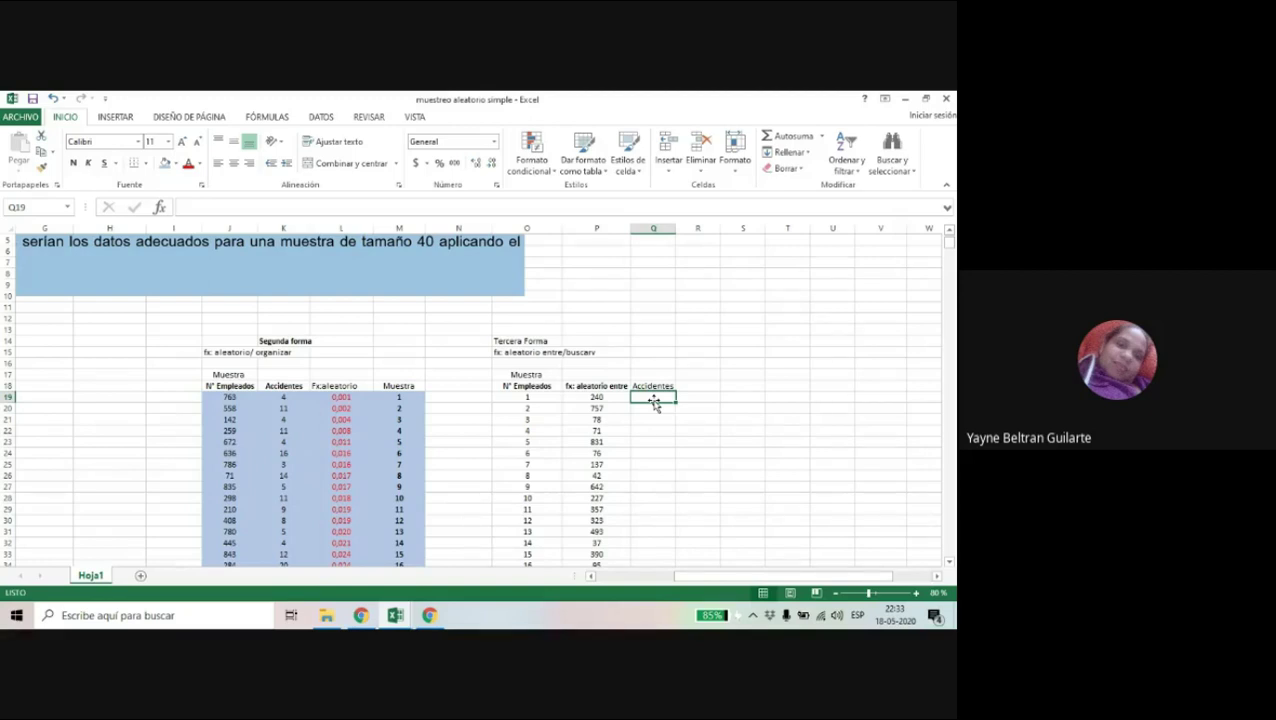
type("=bur")
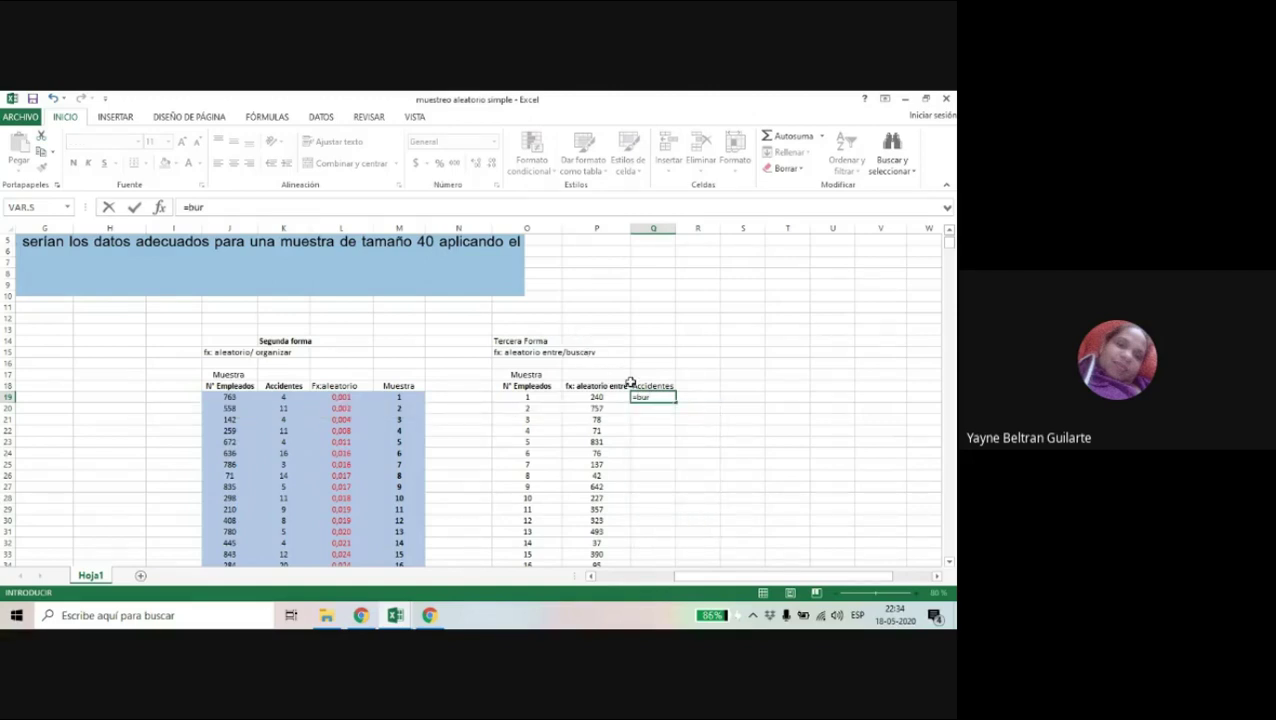
key("BackSpace")
type("sca")
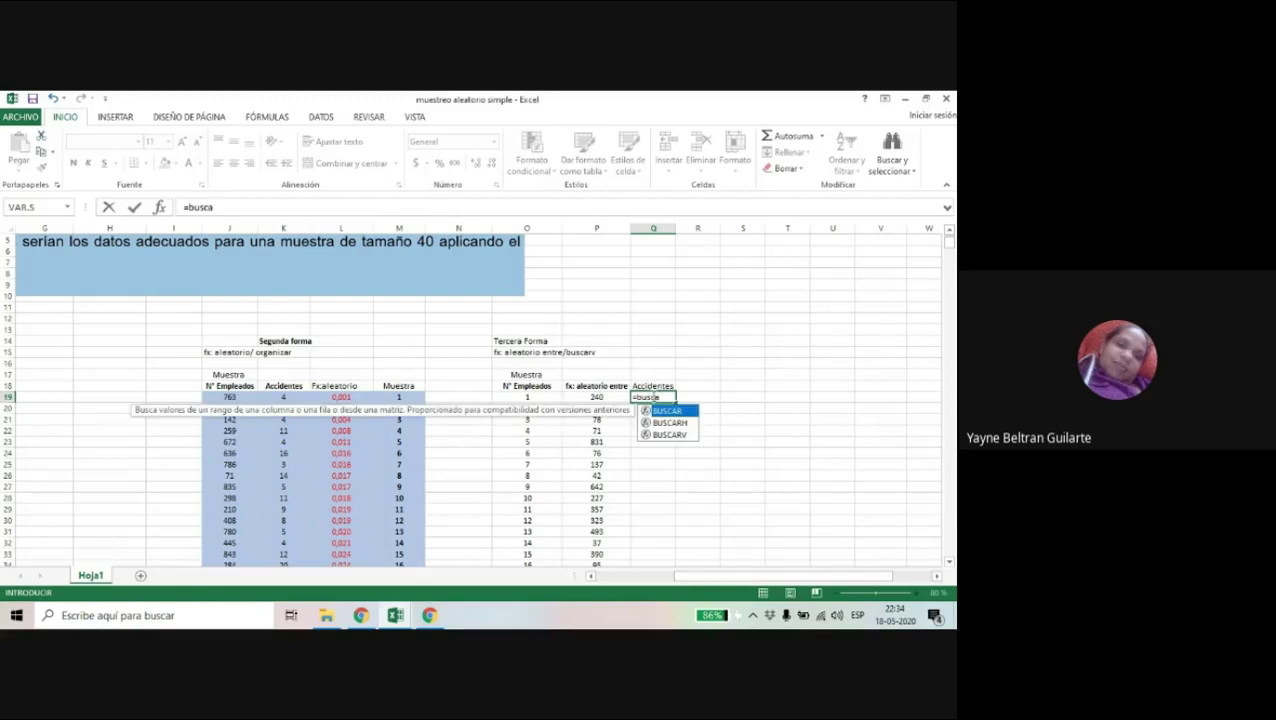
double_click(672, 434)
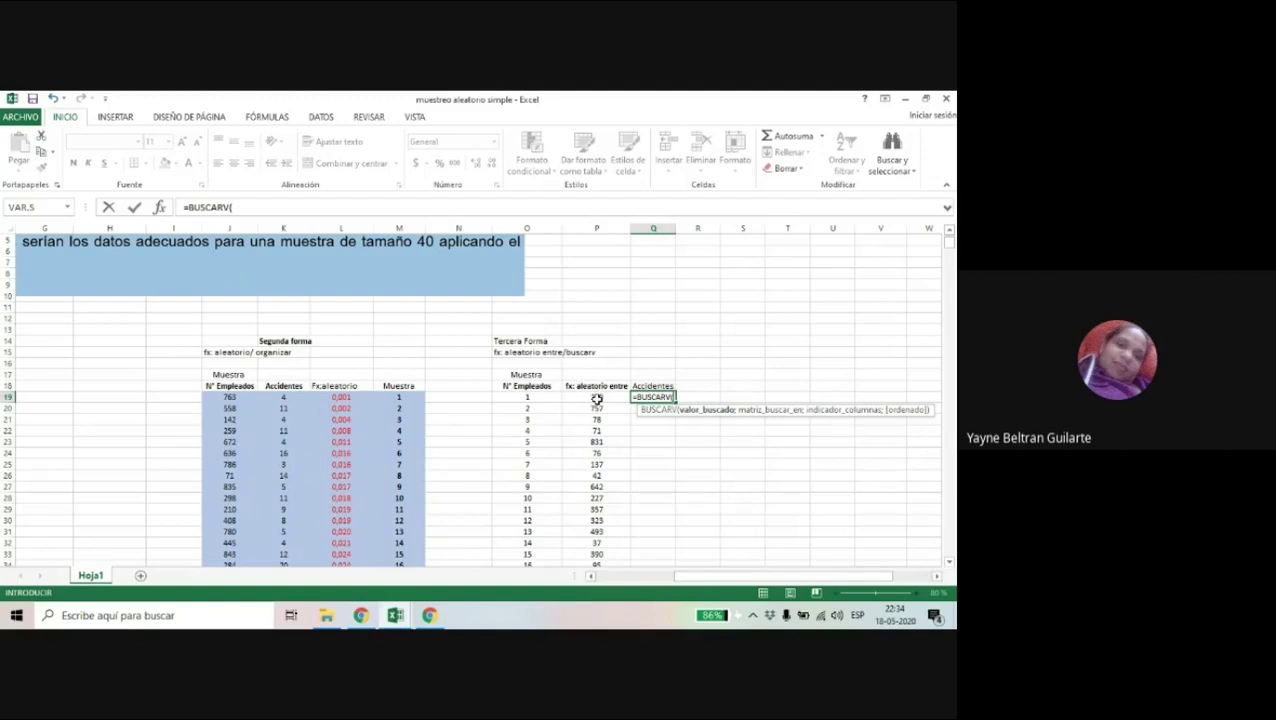
left_click(597, 398)
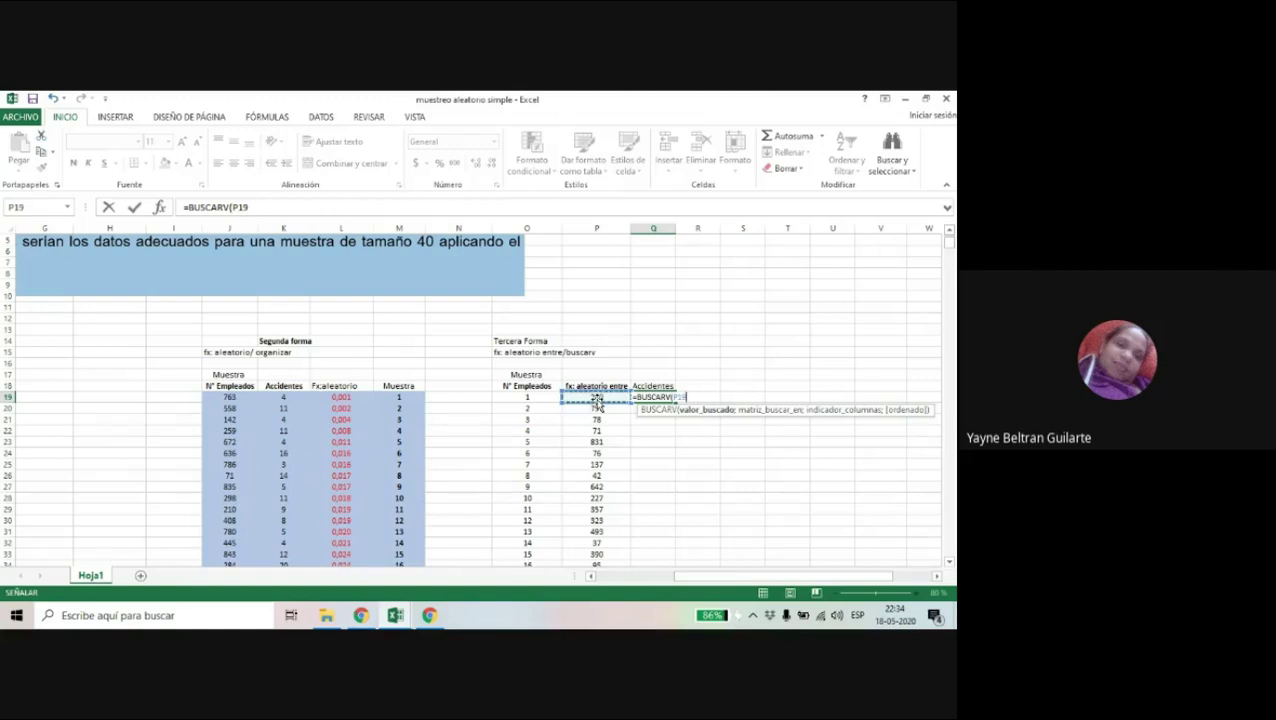
type(";")
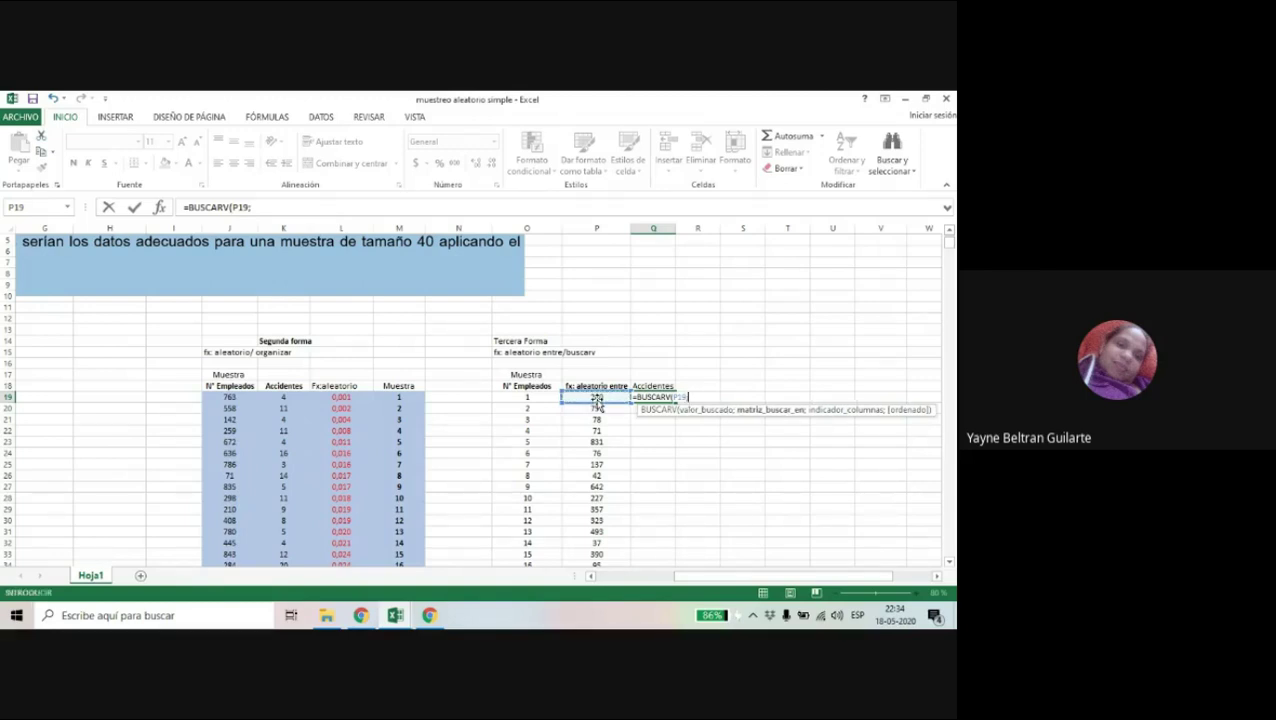
Give the BUSCARV formula the employee and accident table A1:B851 as its lookup range
left_click_drag(690, 577, 576, 582)
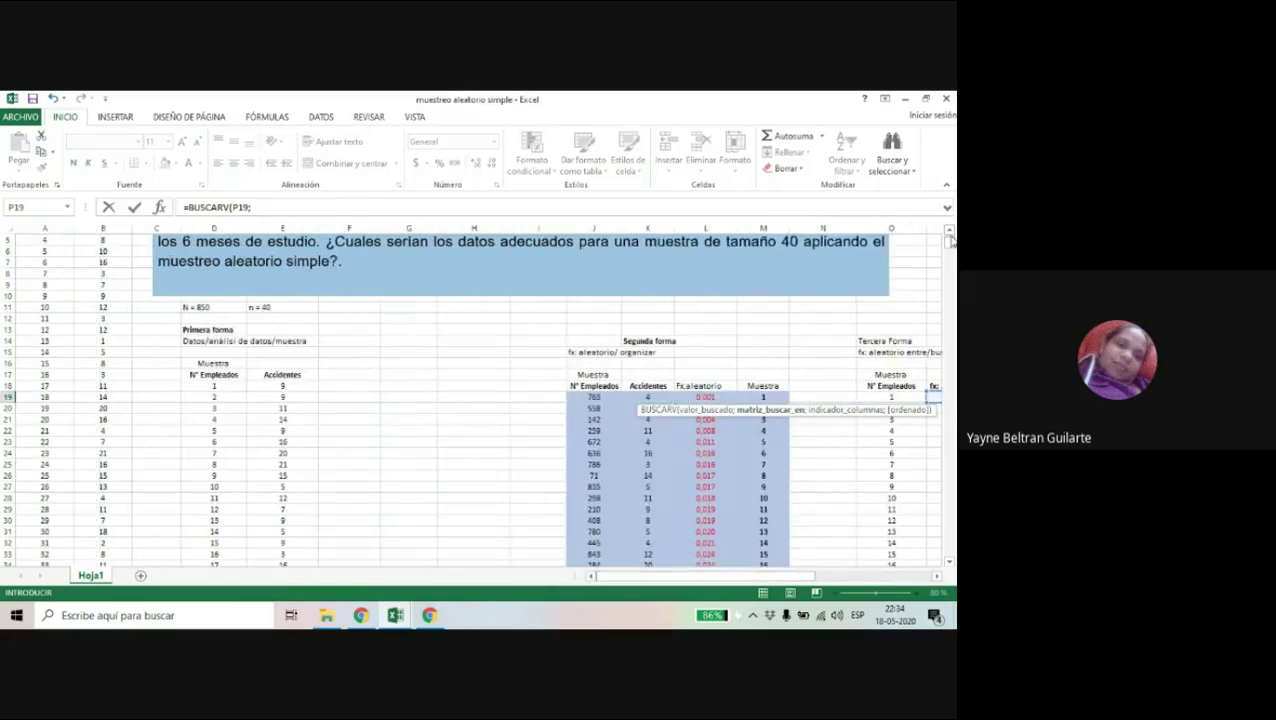
scroll(950, 233, "up", 2)
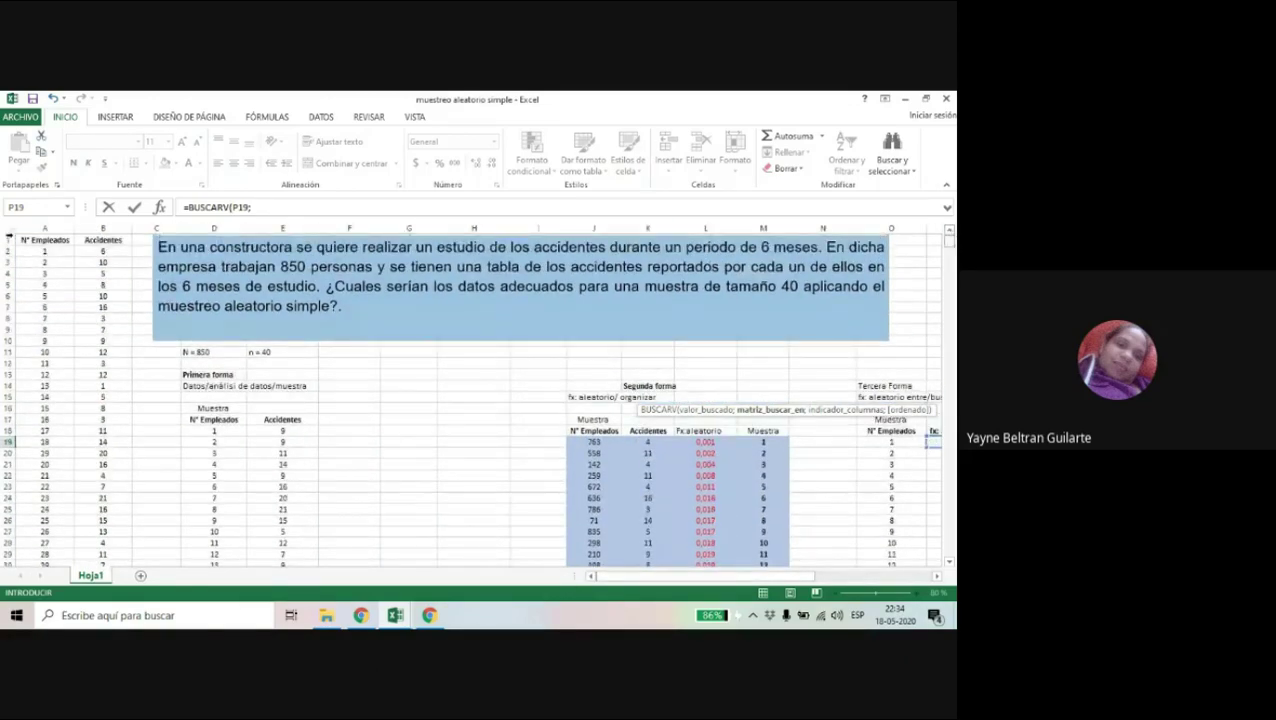
left_click_drag(27, 240, 110, 243)
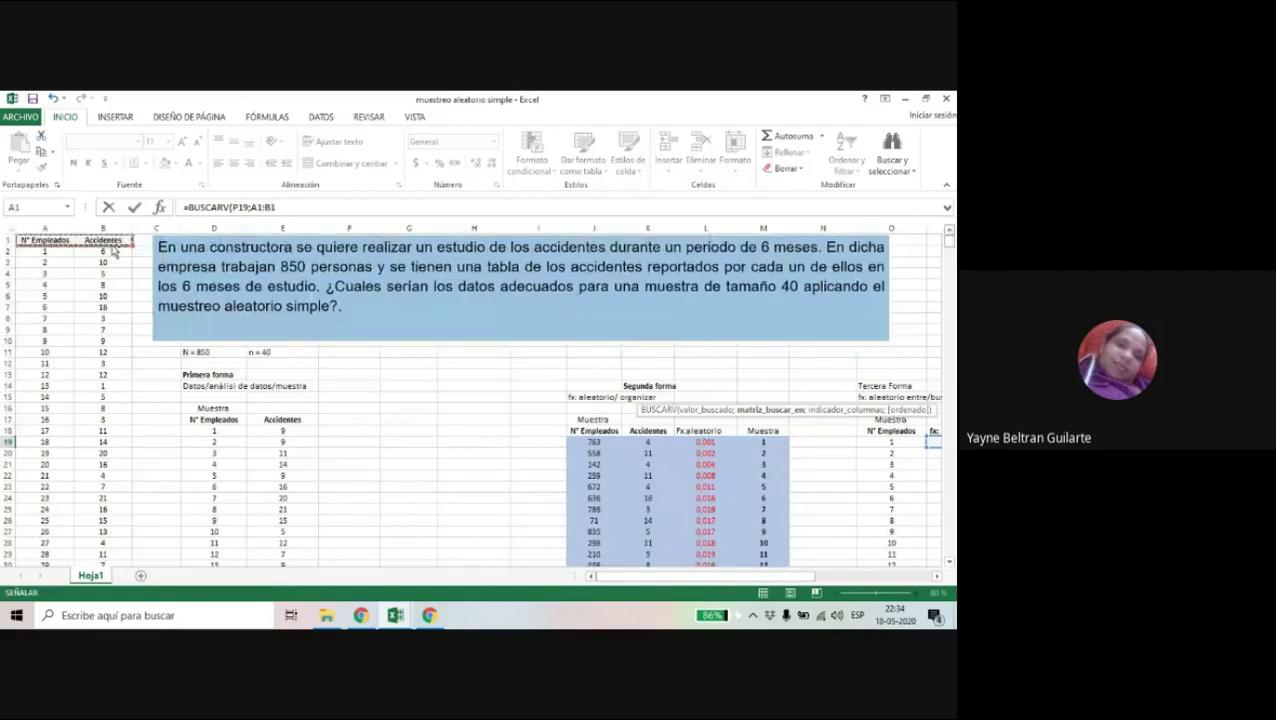
key("ctrl+shift+Down")
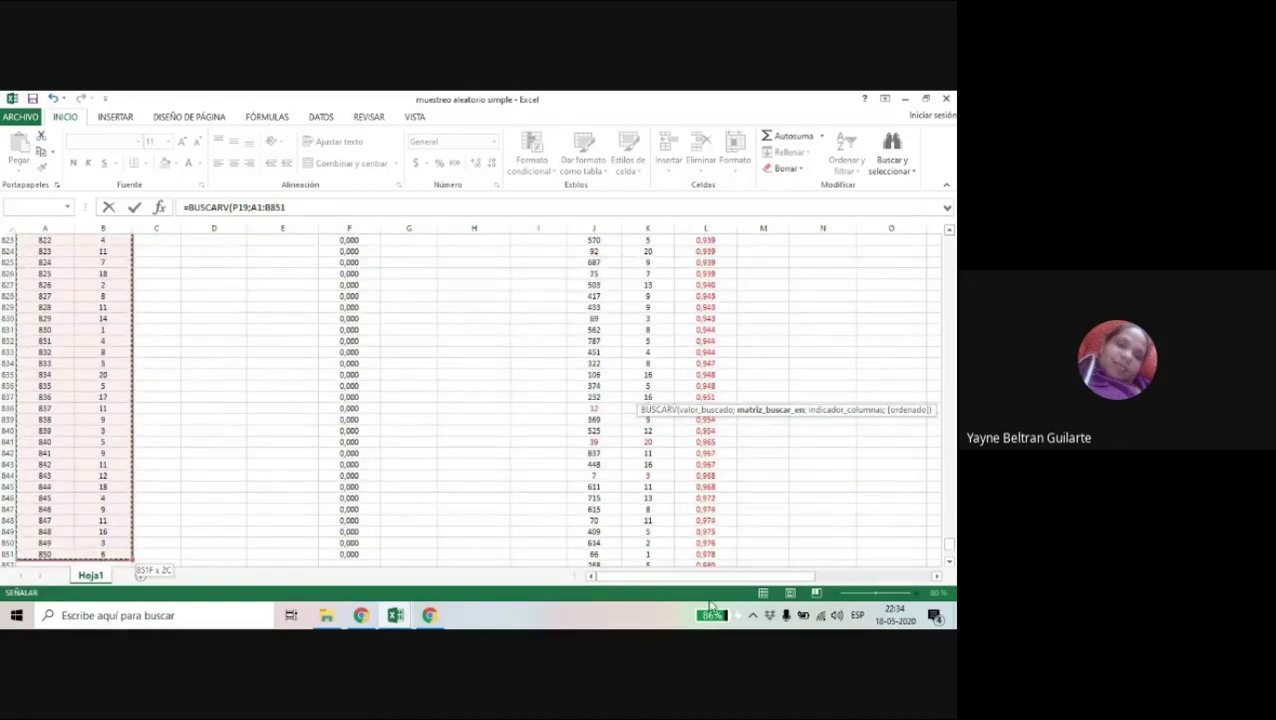
left_click_drag(737, 576, 814, 576)
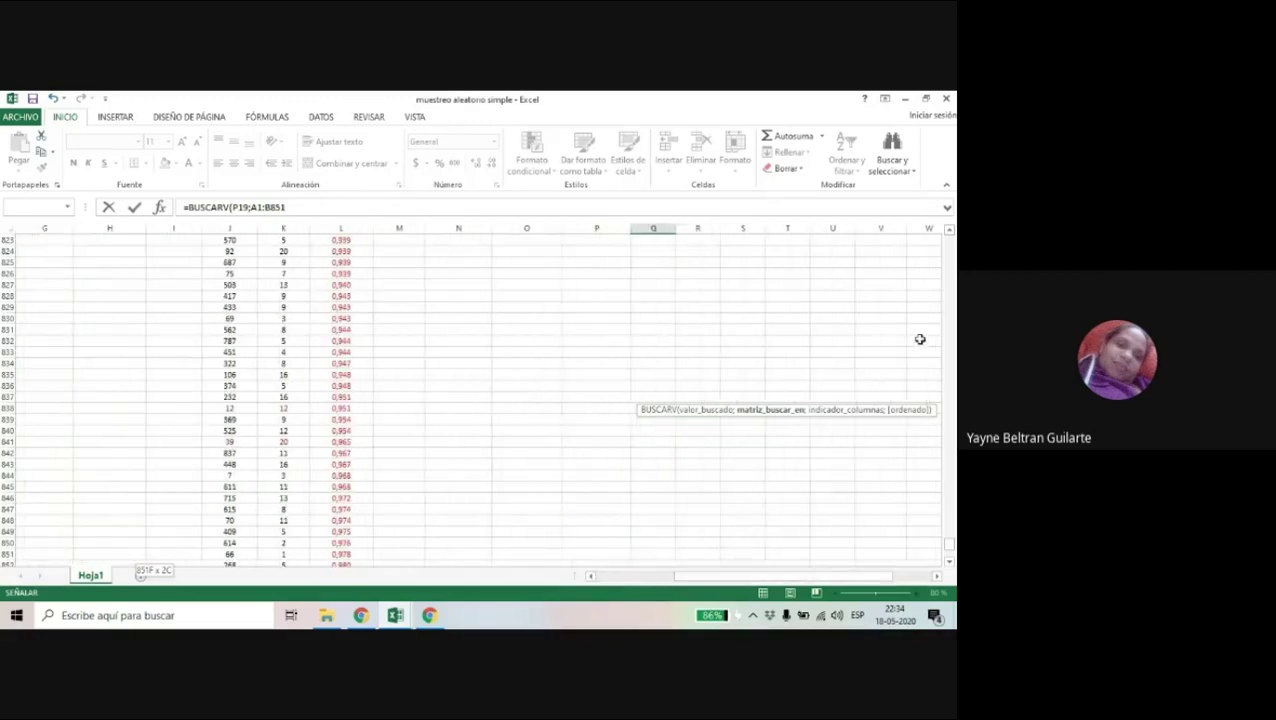
left_click(951, 280)
left_click_drag(951, 280, 947, 233)
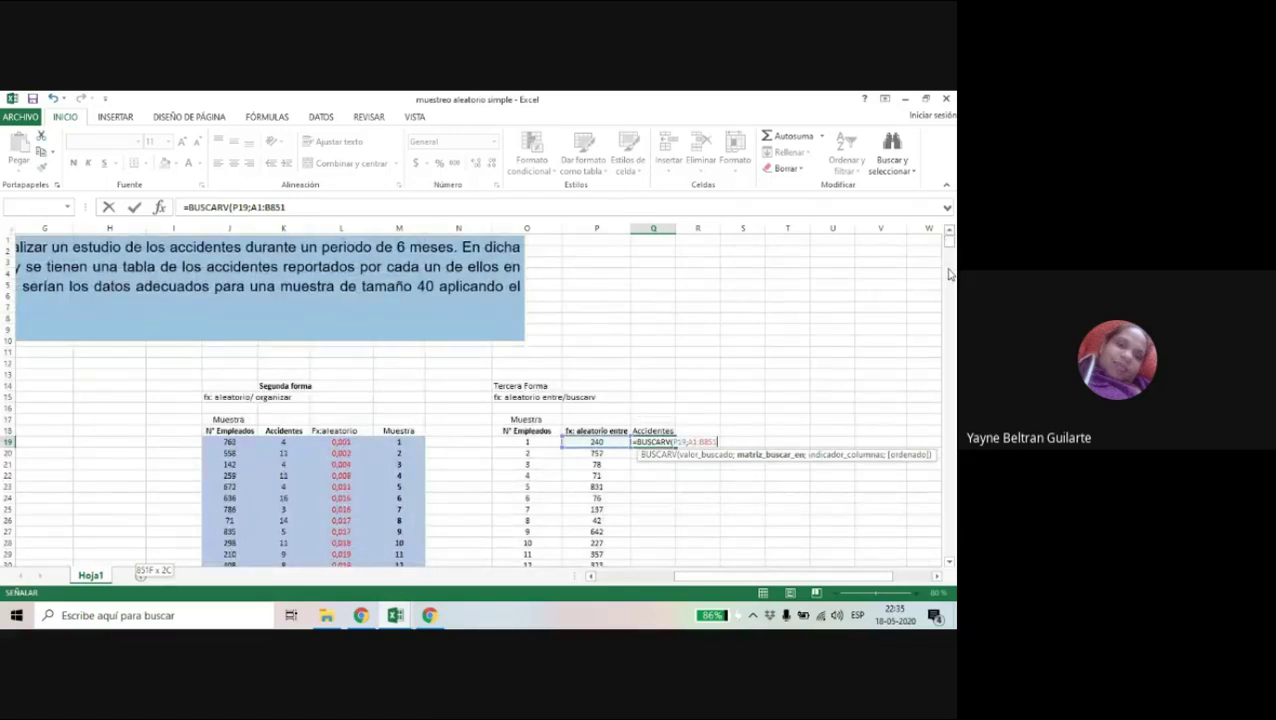
Complete the BUSCARV formula with column index 2 and FALSO for an exact match, and enter it
type(";2")
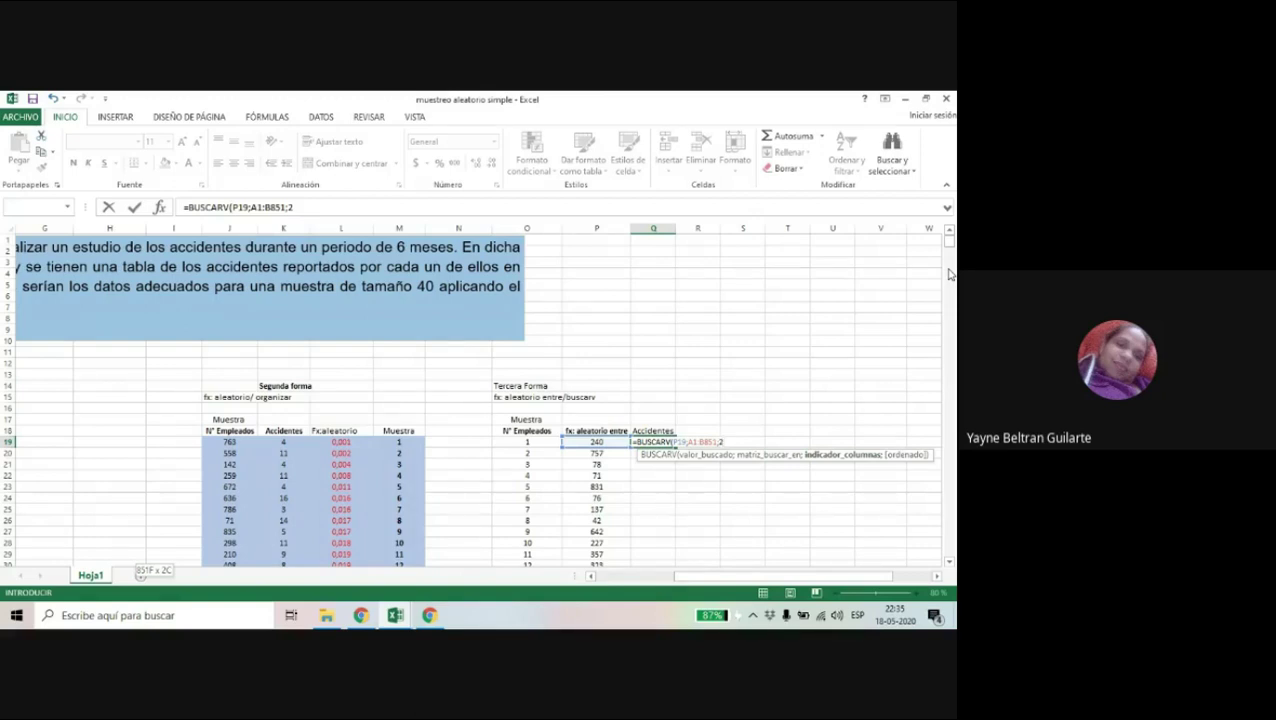
type(";")
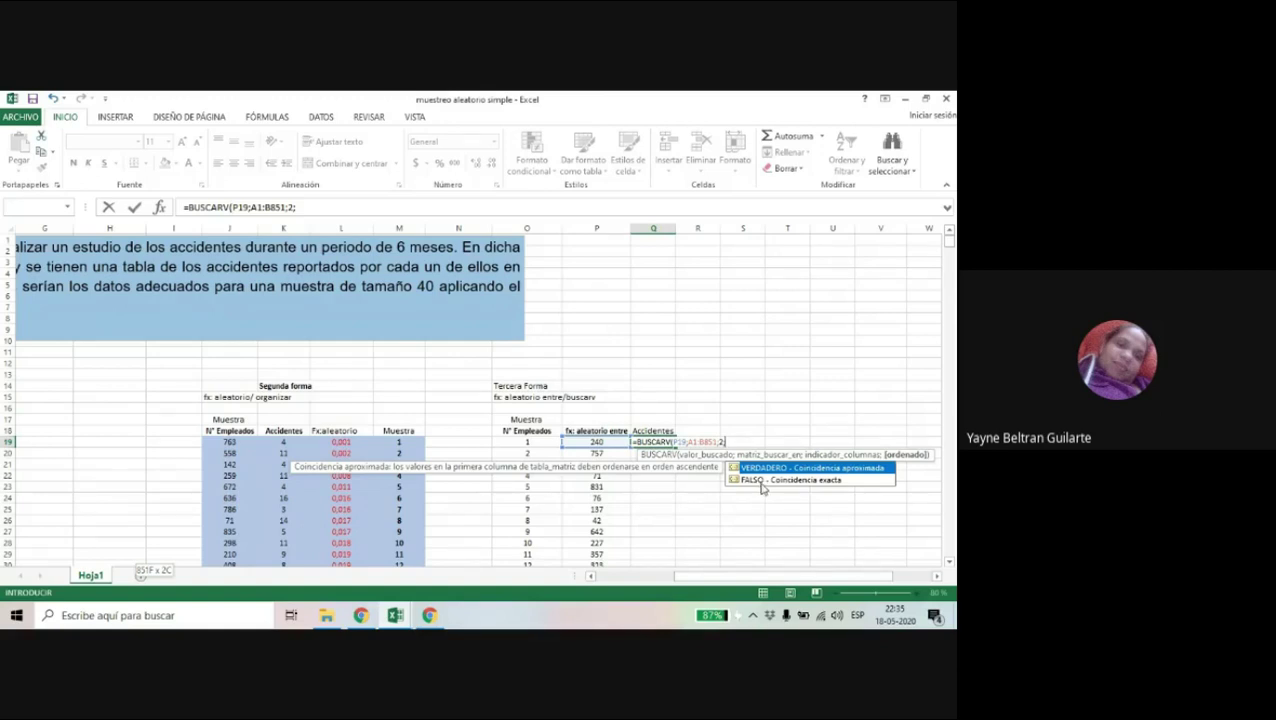
type("falso)")
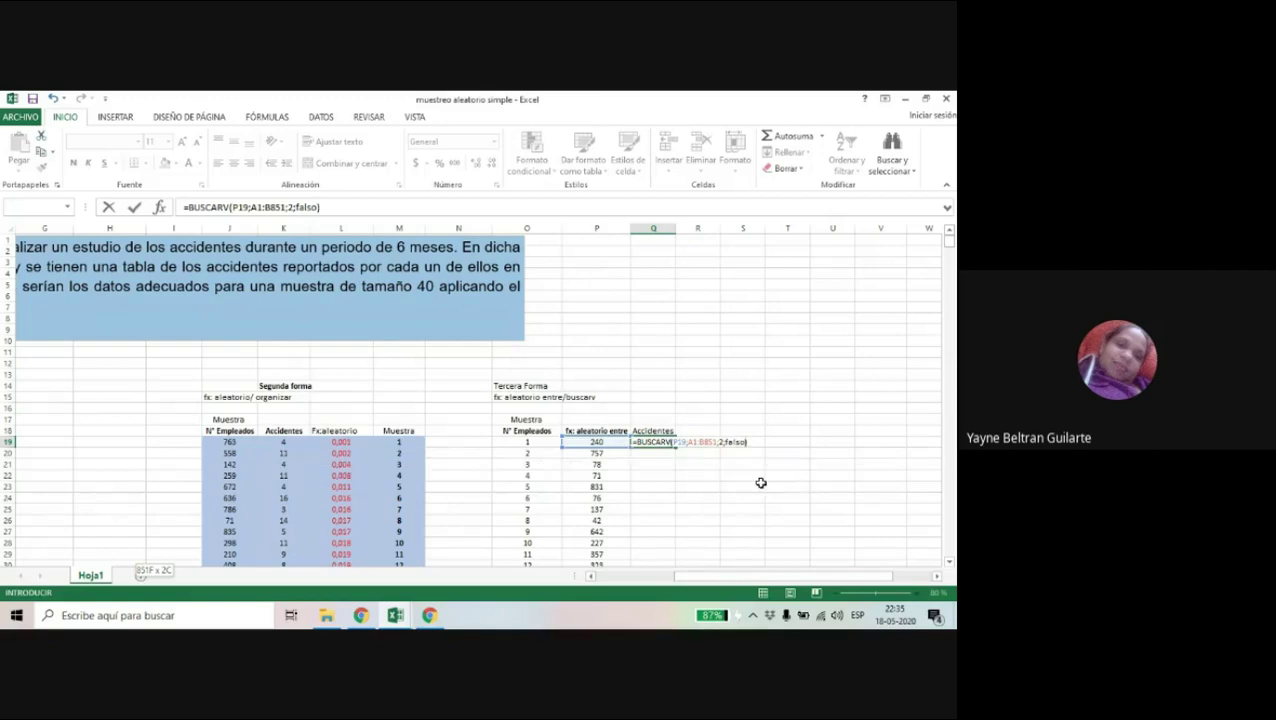
key("Return")
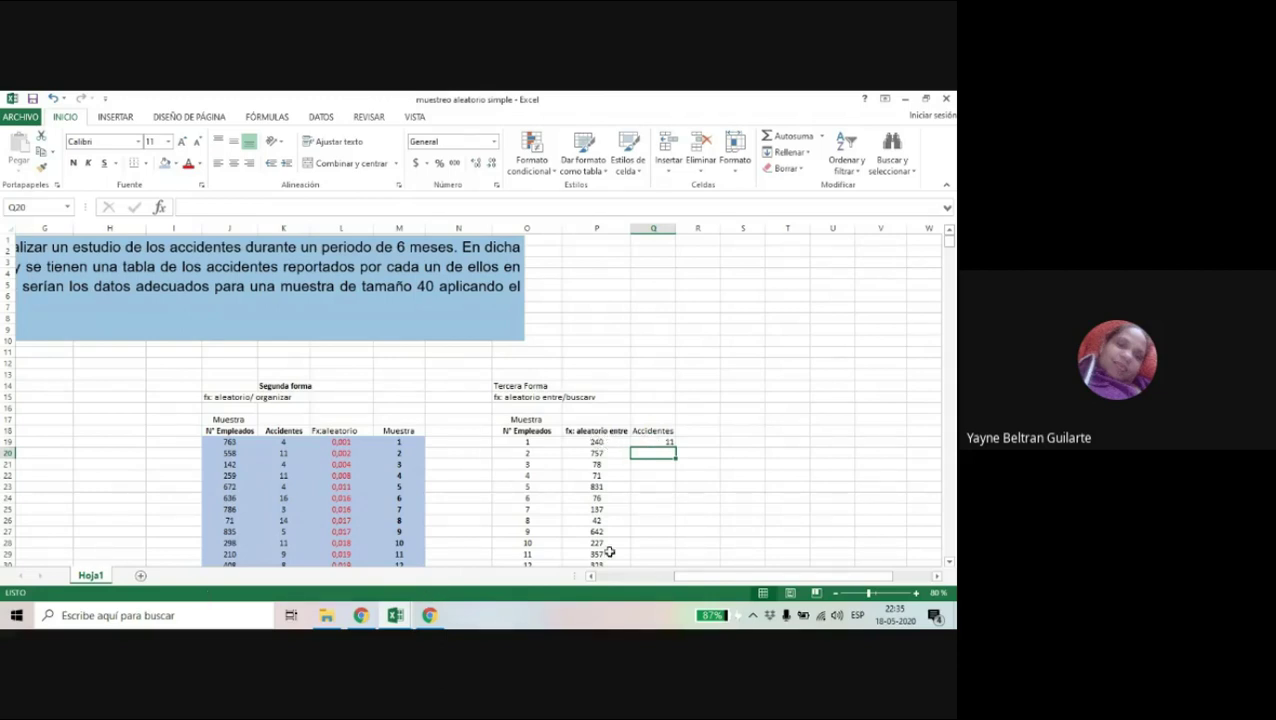
Check the accident count of employee 240 in the source table against the BUSCARV result
left_click_drag(699, 578, 619, 578)
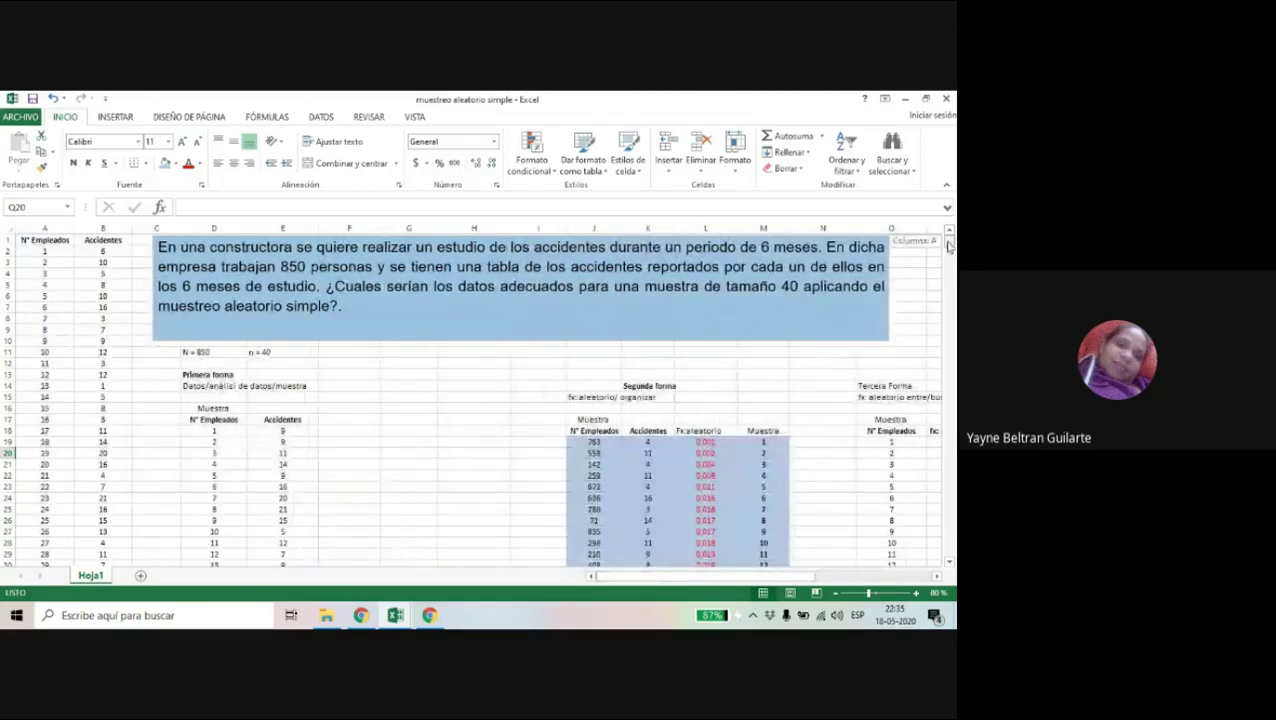
left_click_drag(949, 247, 949, 325)
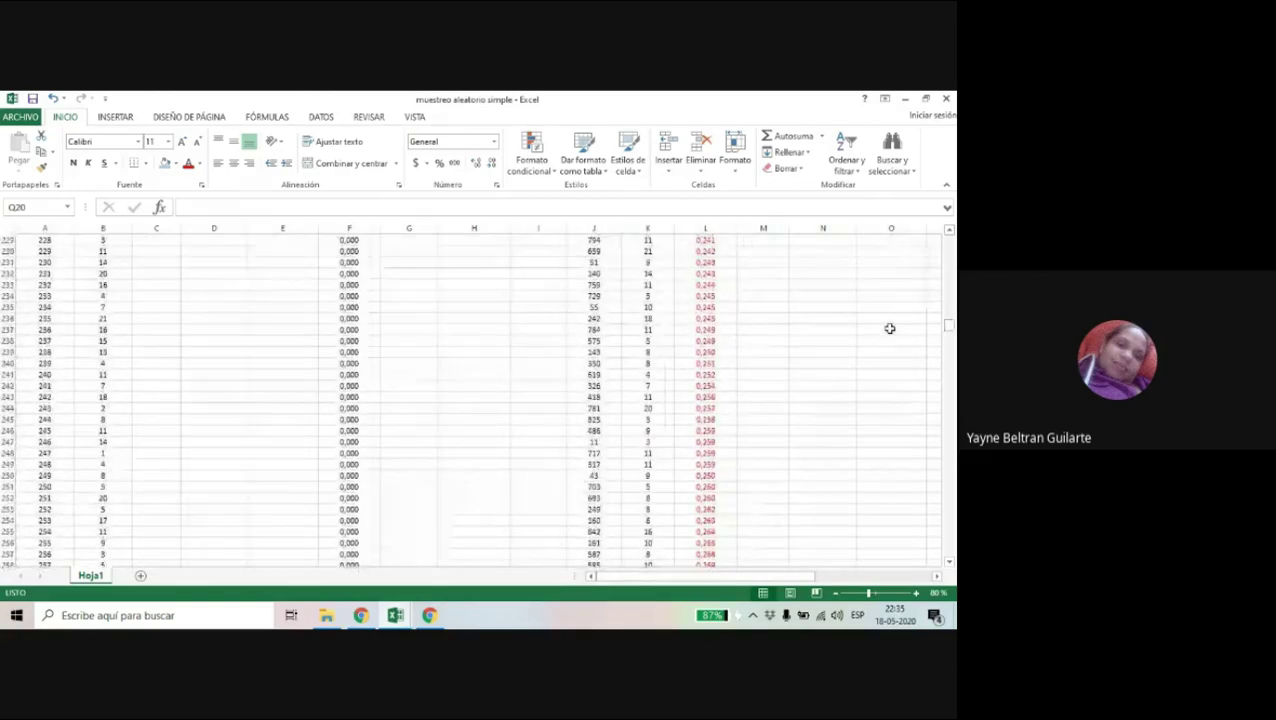
left_click(110, 374)
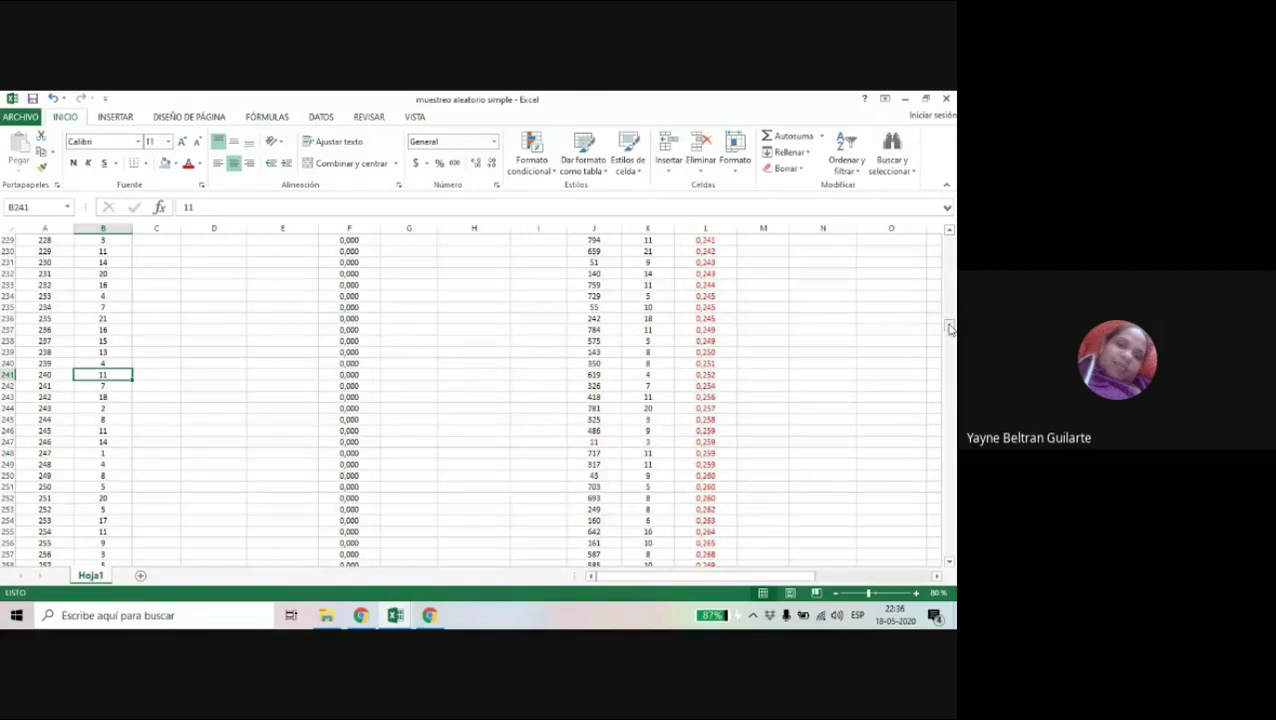
Fill the BUSCARV formula from Q19 down to Q58
left_click_drag(948, 326, 946, 238)
left_click_drag(725, 577, 792, 580)
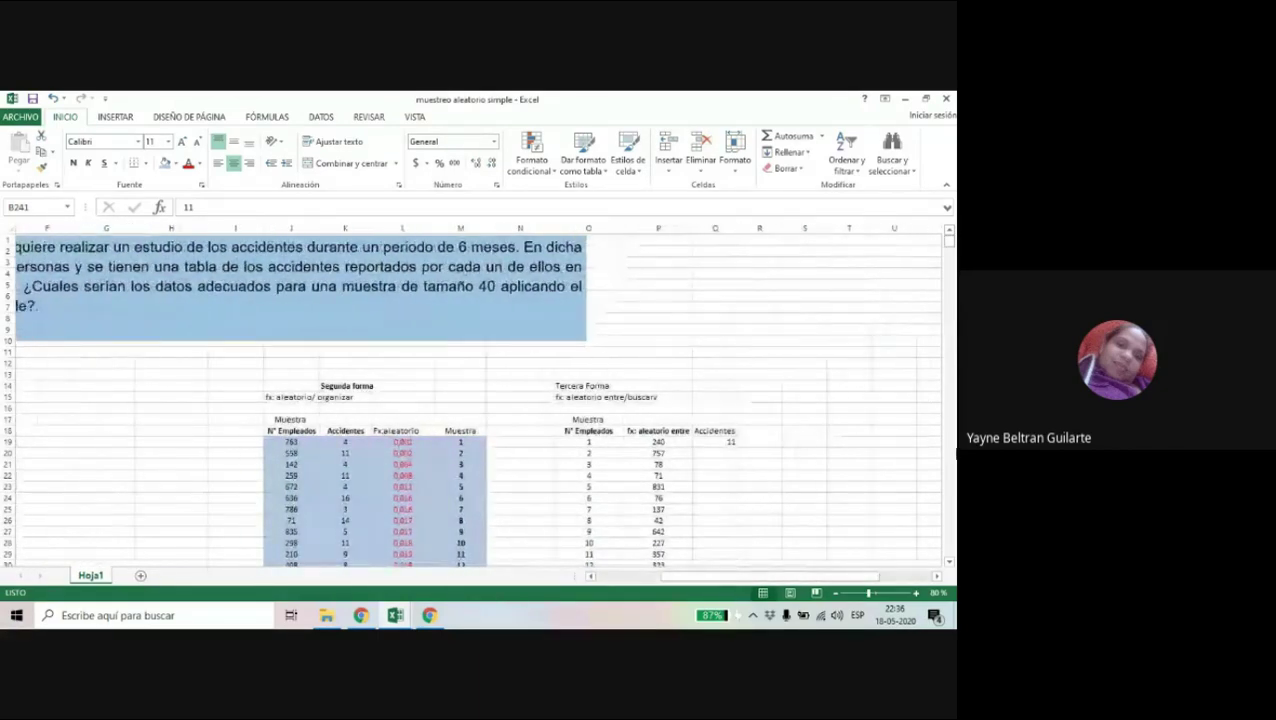
left_click(729, 442)
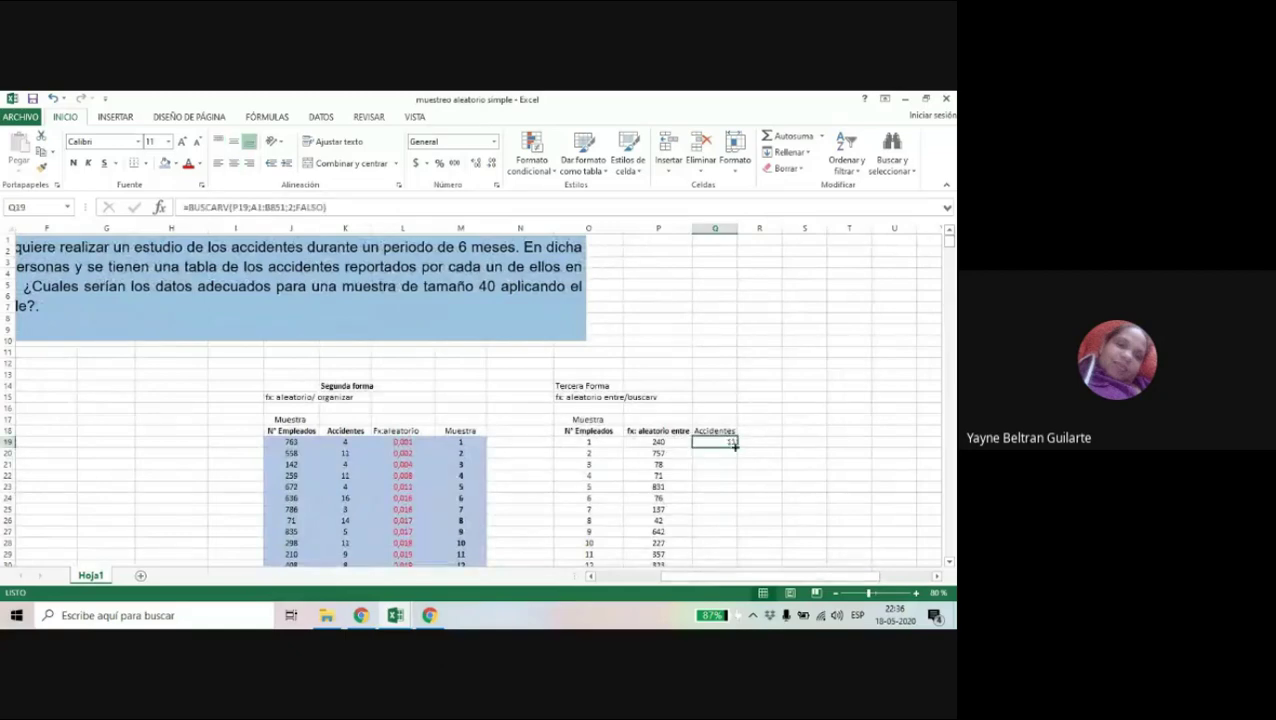
double_click(737, 449)
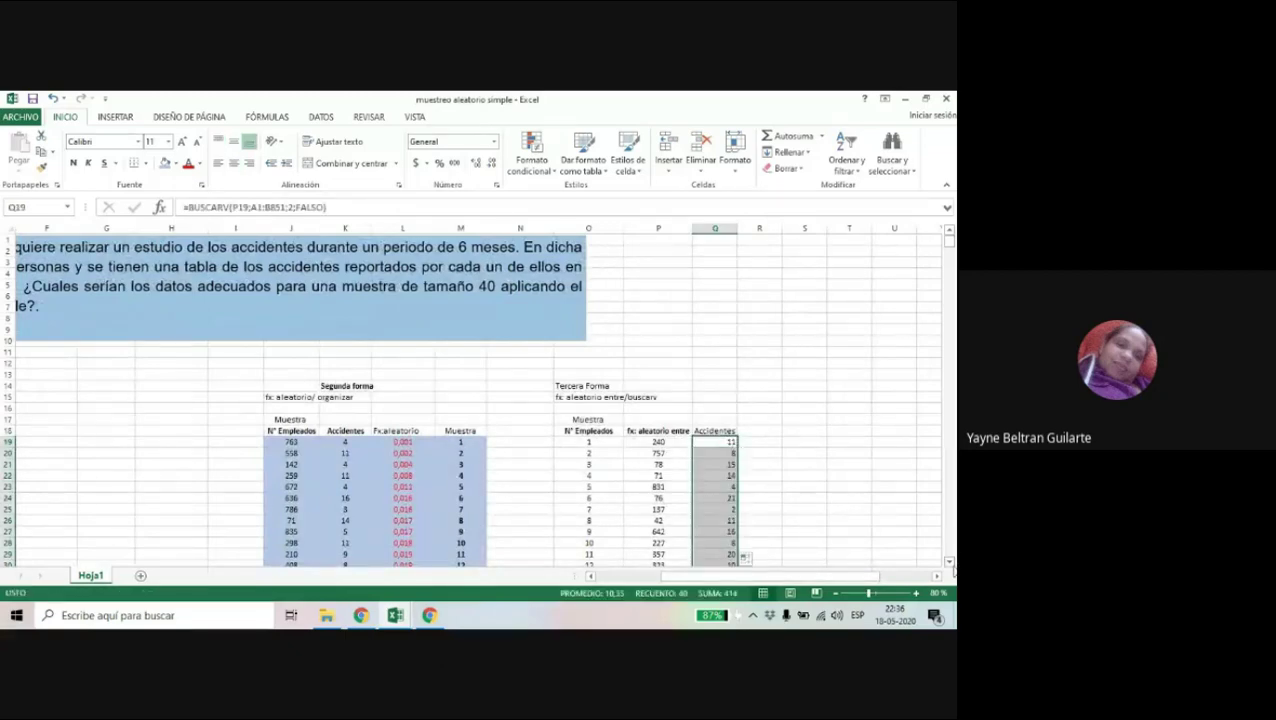
Centre the looked-up accident values in Q19:Q58 horizontally
scroll(950, 565, "down", 3)
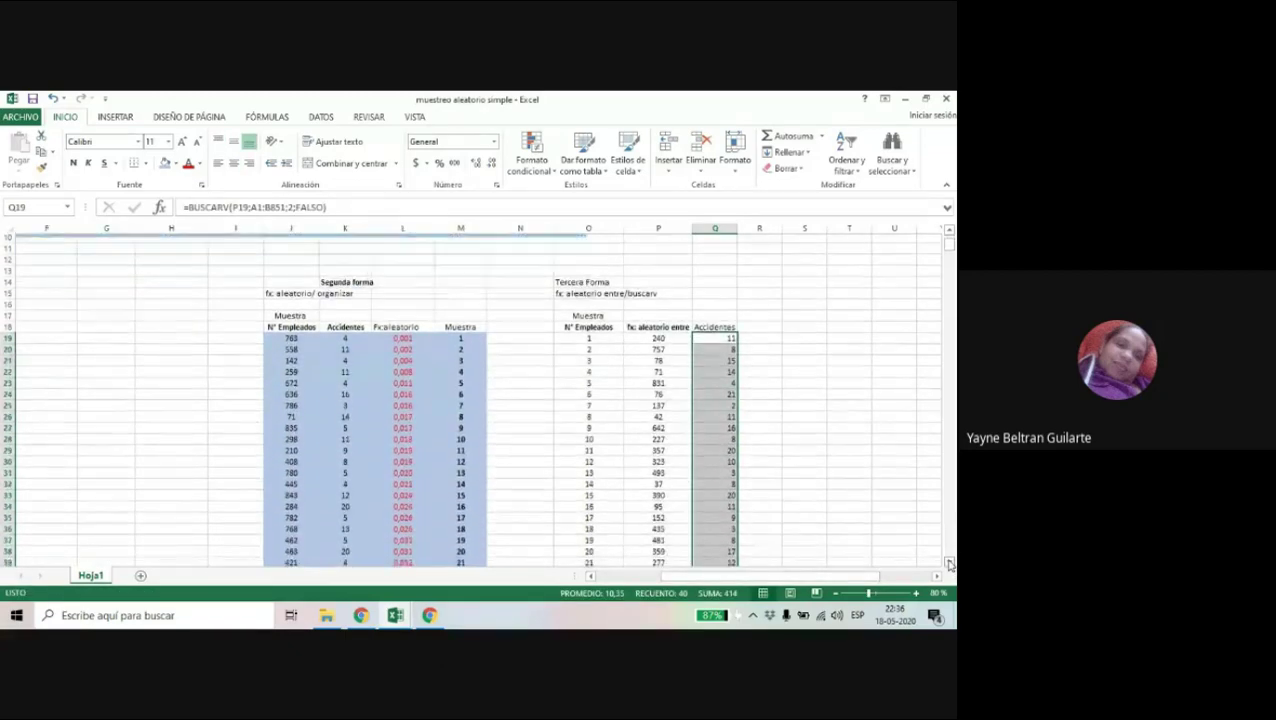
scroll(950, 565, "down", 3)
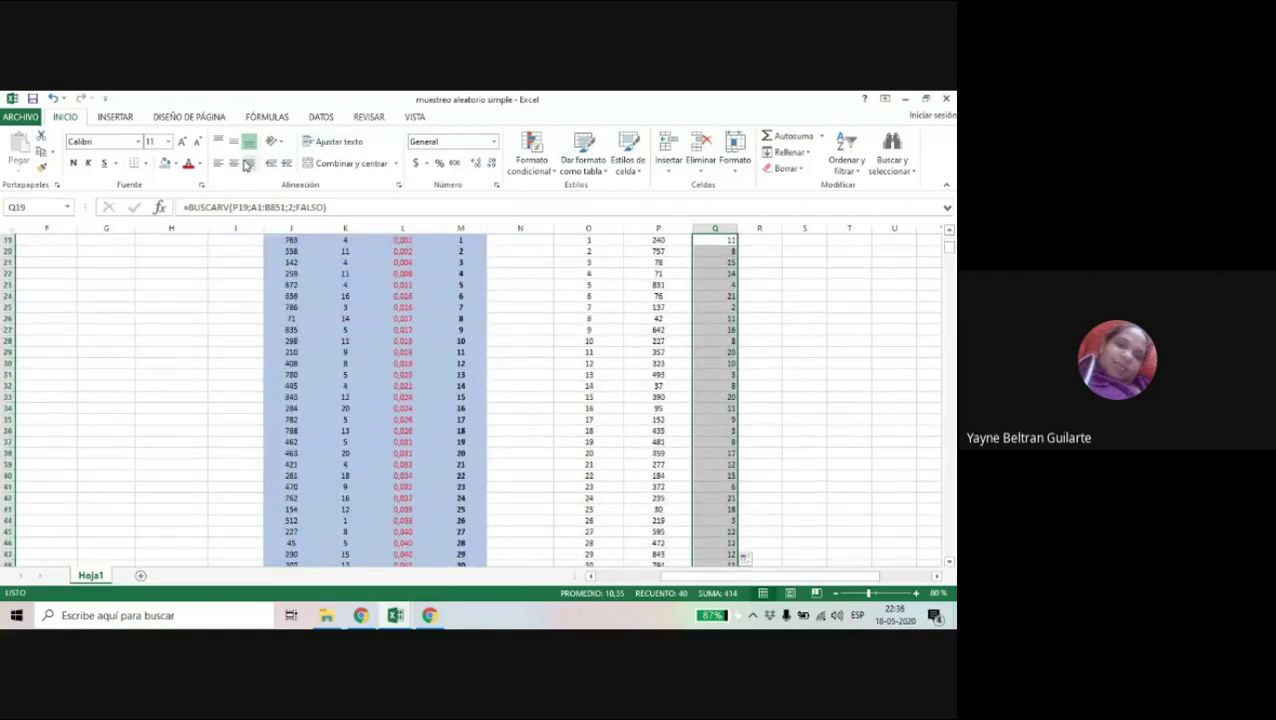
left_click(233, 164)
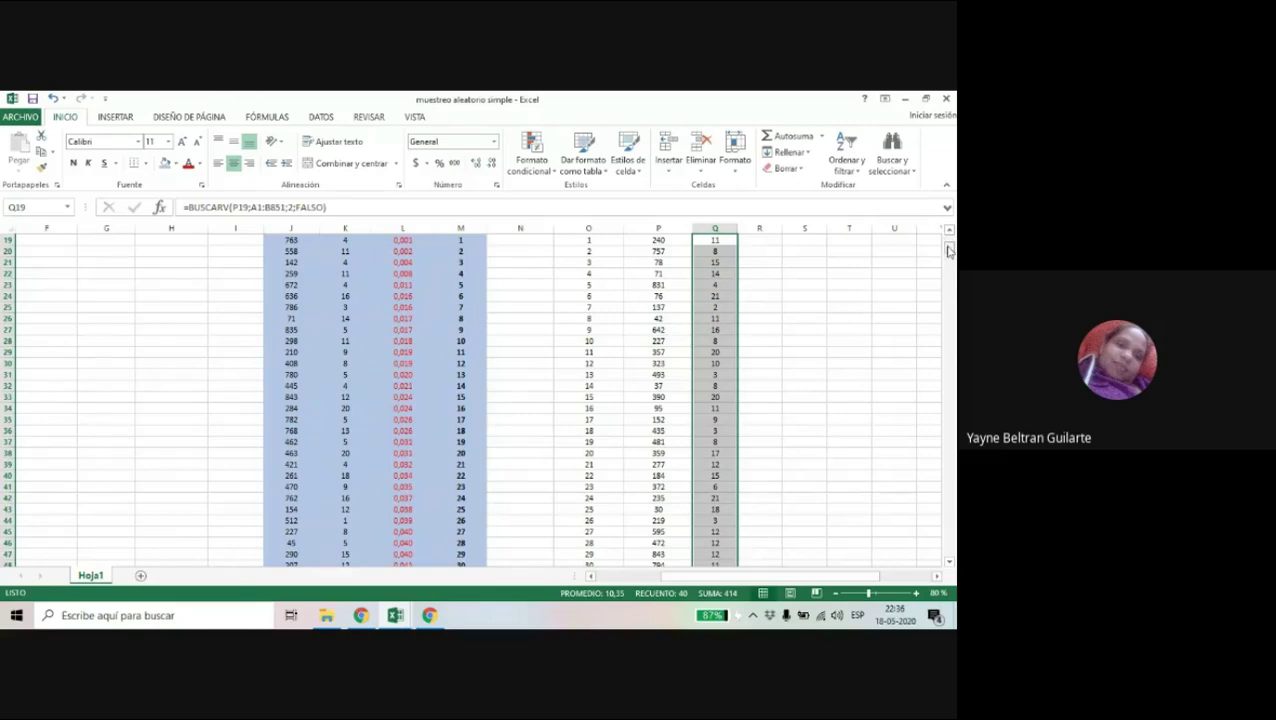
mouse_move(950, 256)
left_mouse_down()
mouse_move(950, 238)
mouse_move(950, 252)
left_mouse_up()
left_click(817, 304)
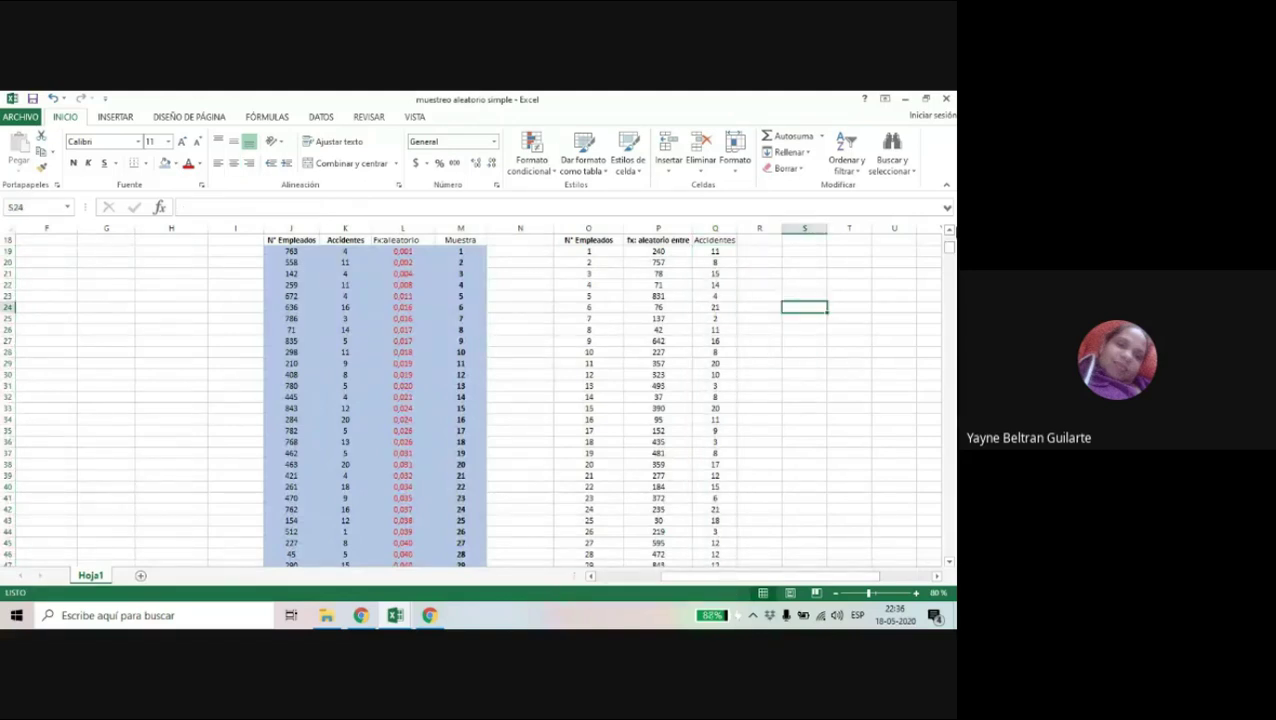
left_click(950, 231)
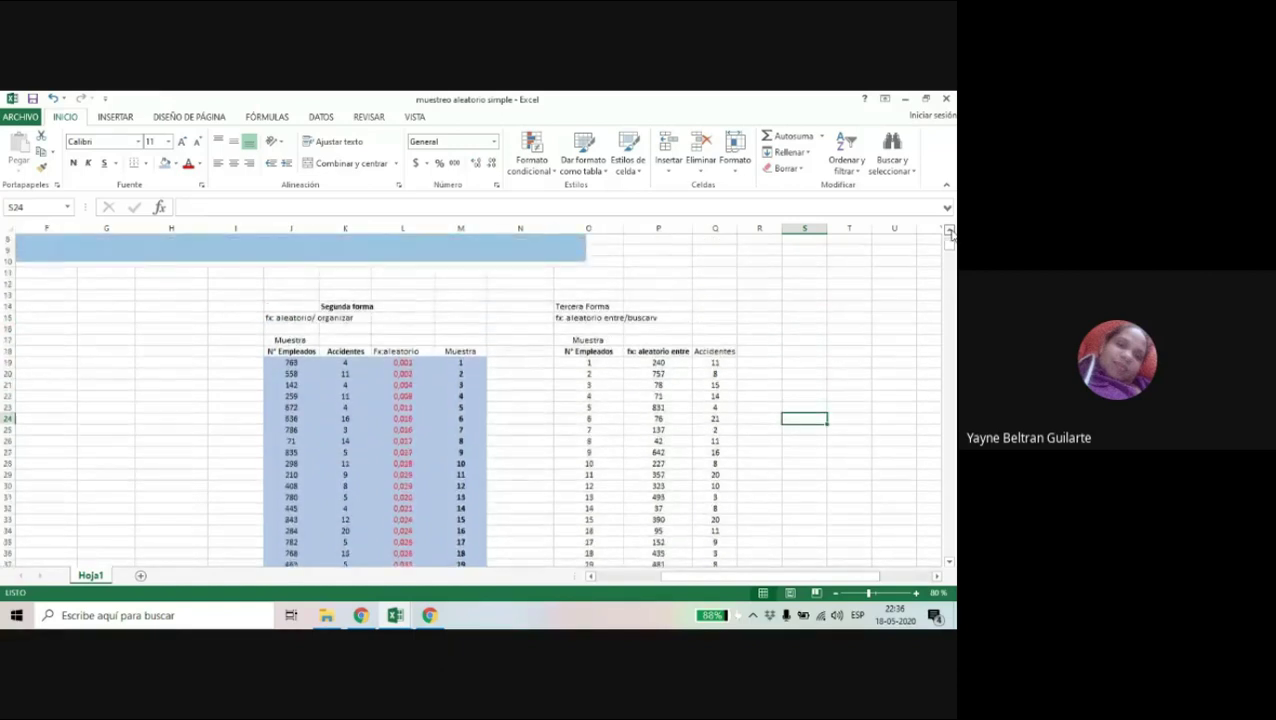
left_click_drag(838, 577, 803, 579)
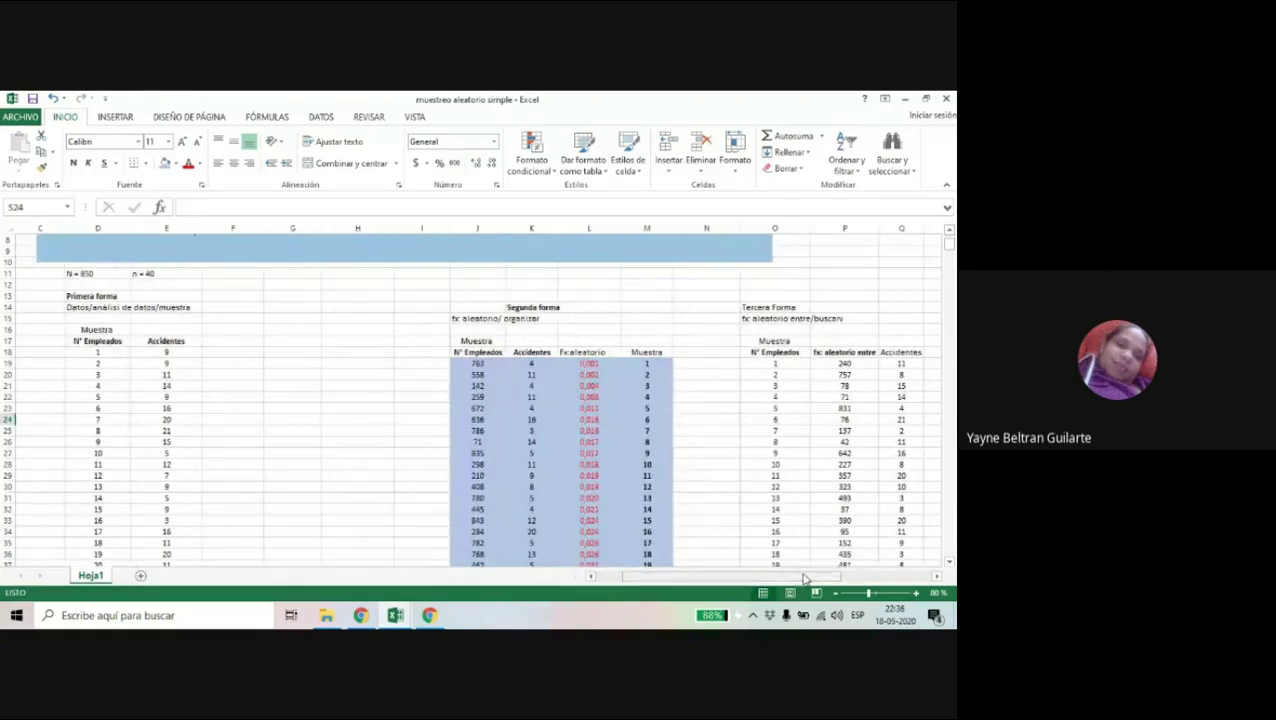